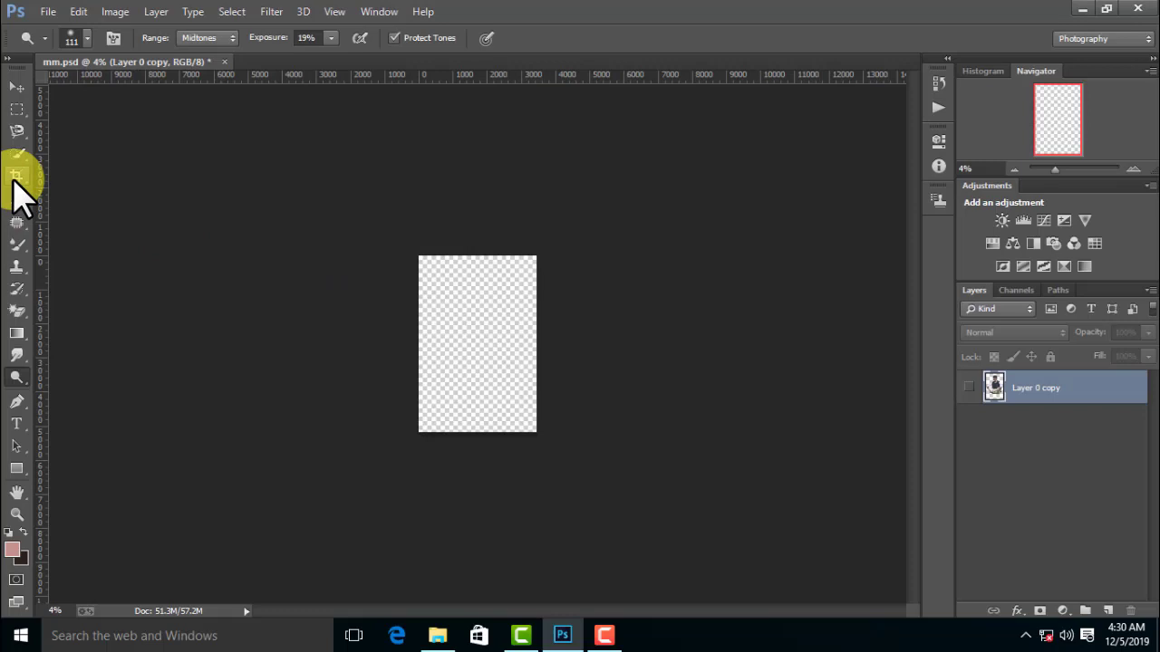
- Crop outward past the top-left corner to enlarge the canvas
click(16, 175)
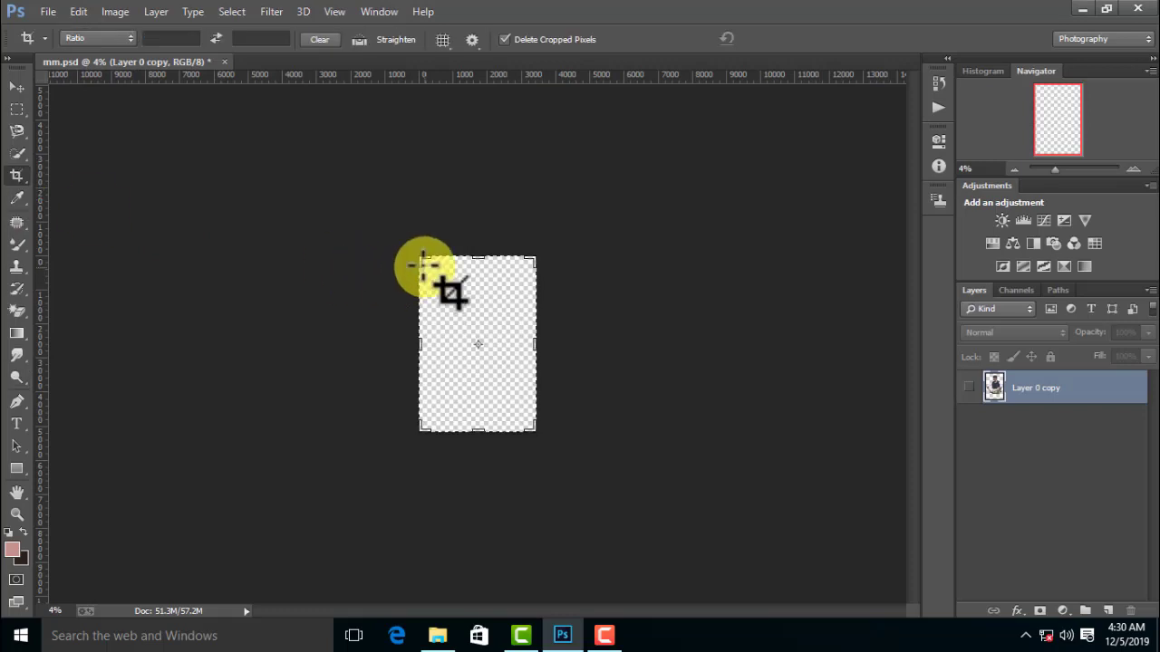
drag(417, 256, 243, 177)
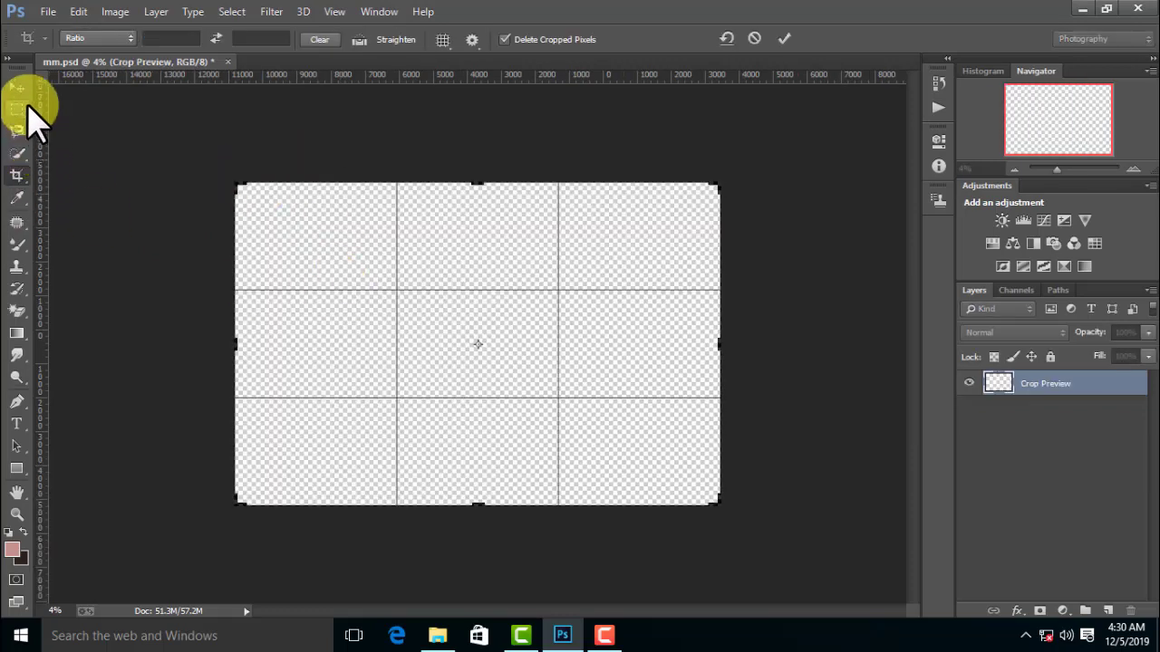
click(17, 86)
key(Return)
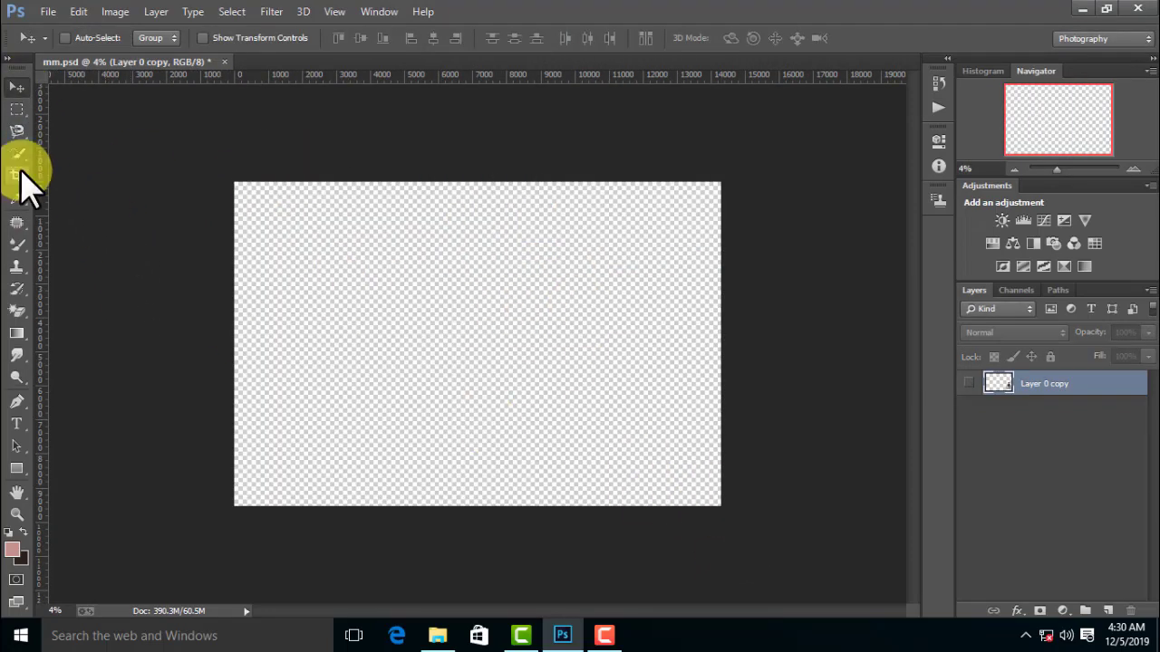
- Extend the canvas further toward the bottom-right into a wide landscape shape
click(17, 174)
drag(720, 505, 750, 523)
key(v)
click(494, 254)
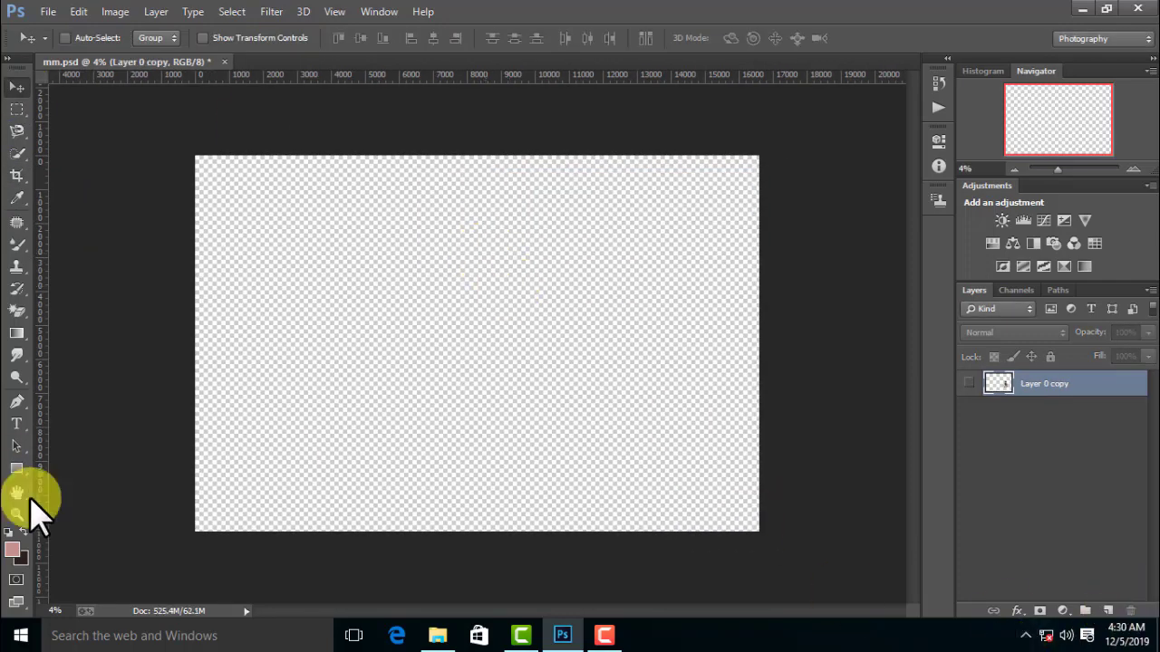
- Add a new layer below Layer 0 copy and set a dark brown foreground colour
click(1107, 610)
drag(1042, 383, 1069, 426)
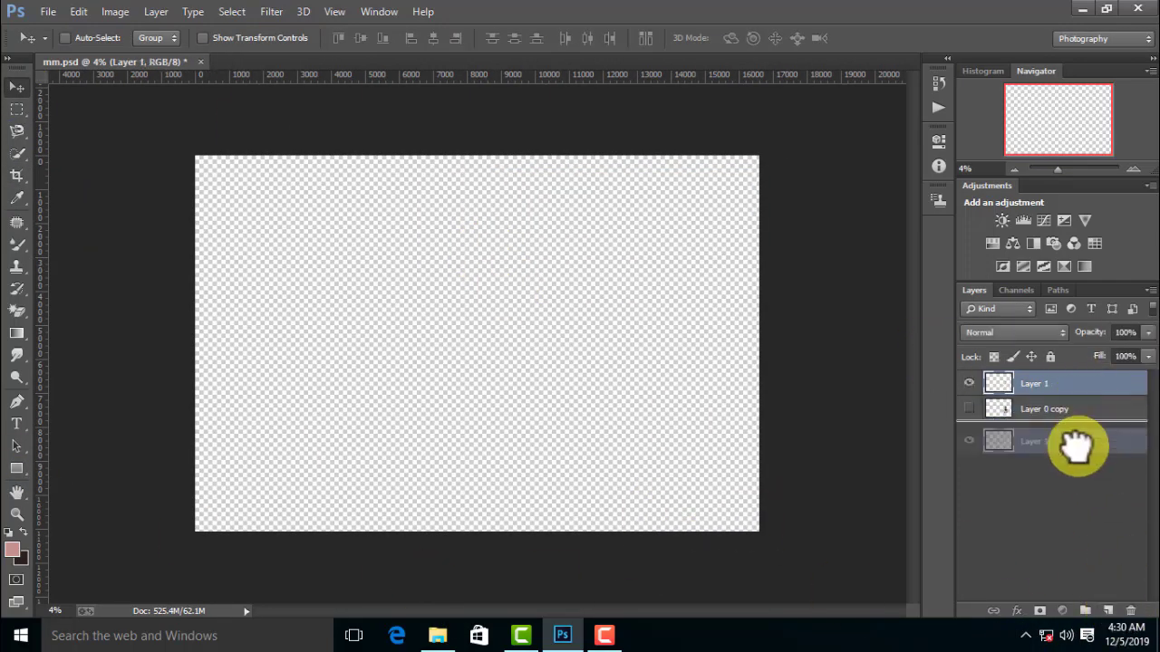
click(17, 336)
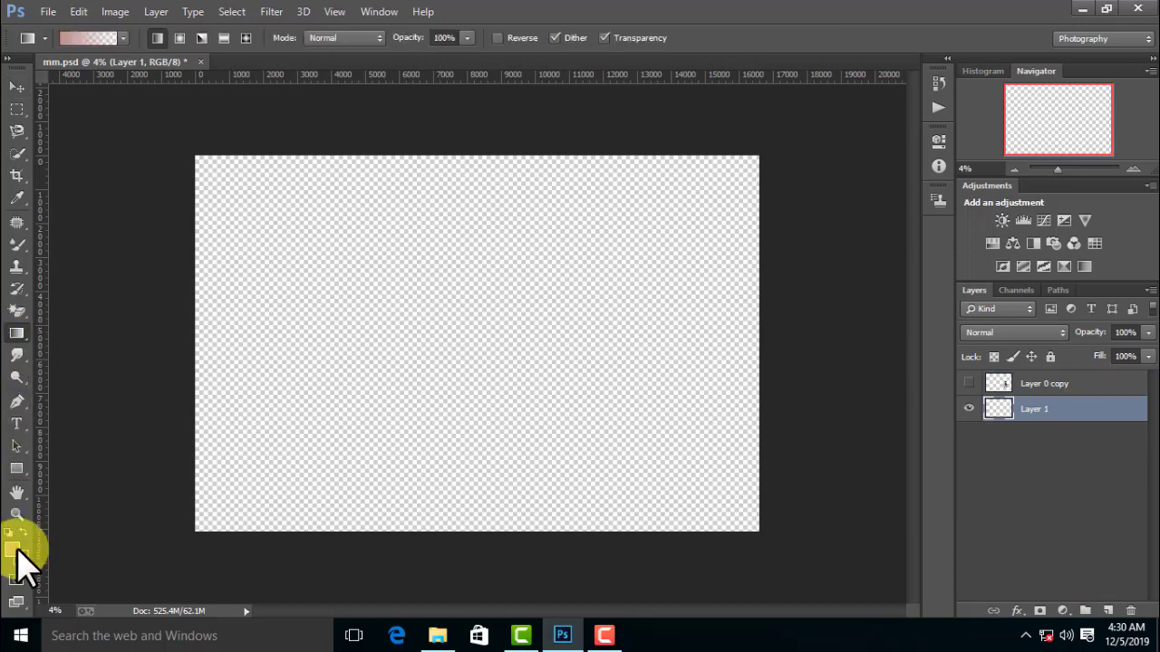
click(13, 549)
mouse_move(665, 280)
mouse_down()
mouse_move(689, 235)
mouse_move(732, 223)
mouse_move(624, 236)
mouse_up()
key(Return)
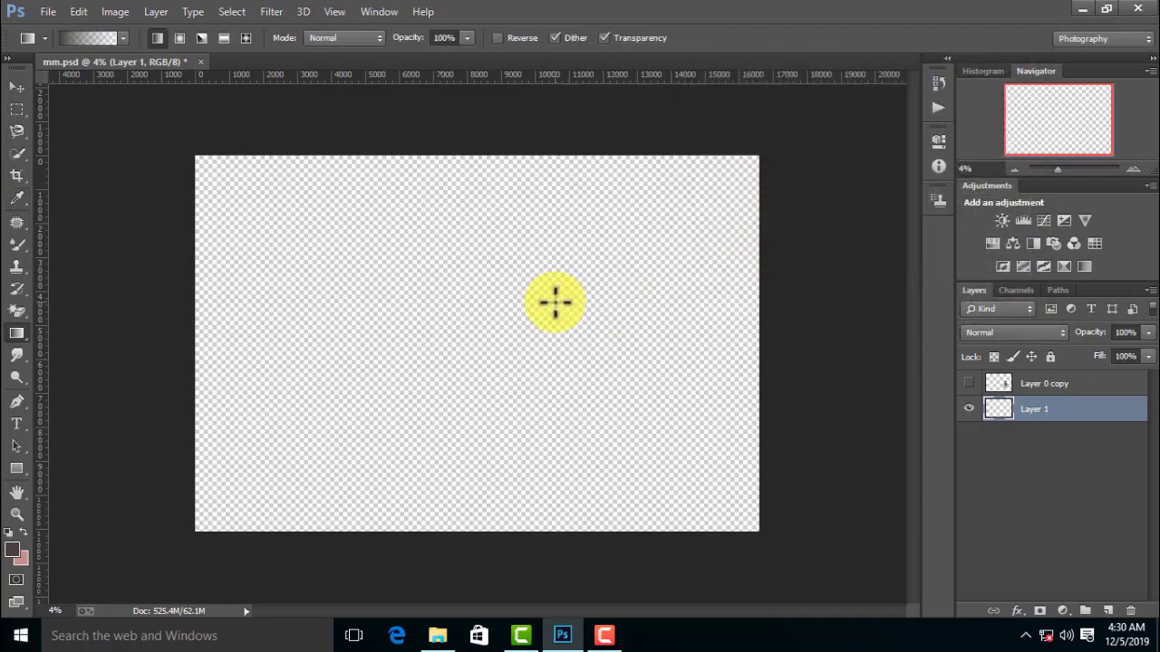
- Fill Layer 1 with the dark brown #563431 using the Paint Bucket
right_click(18, 335)
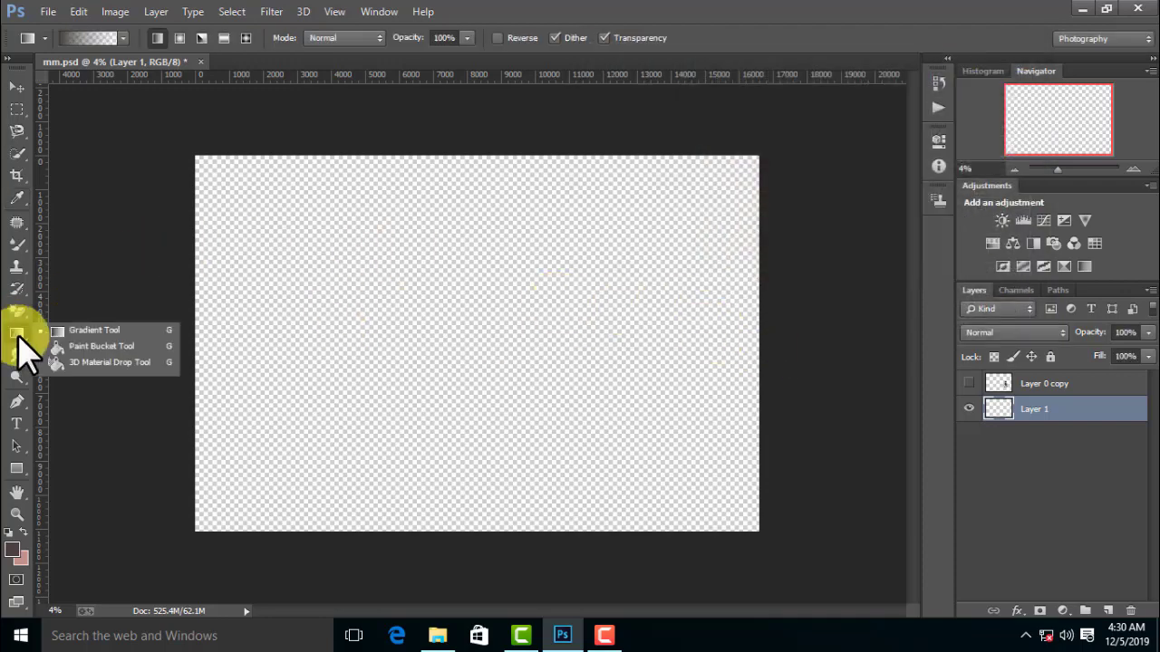
click(100, 346)
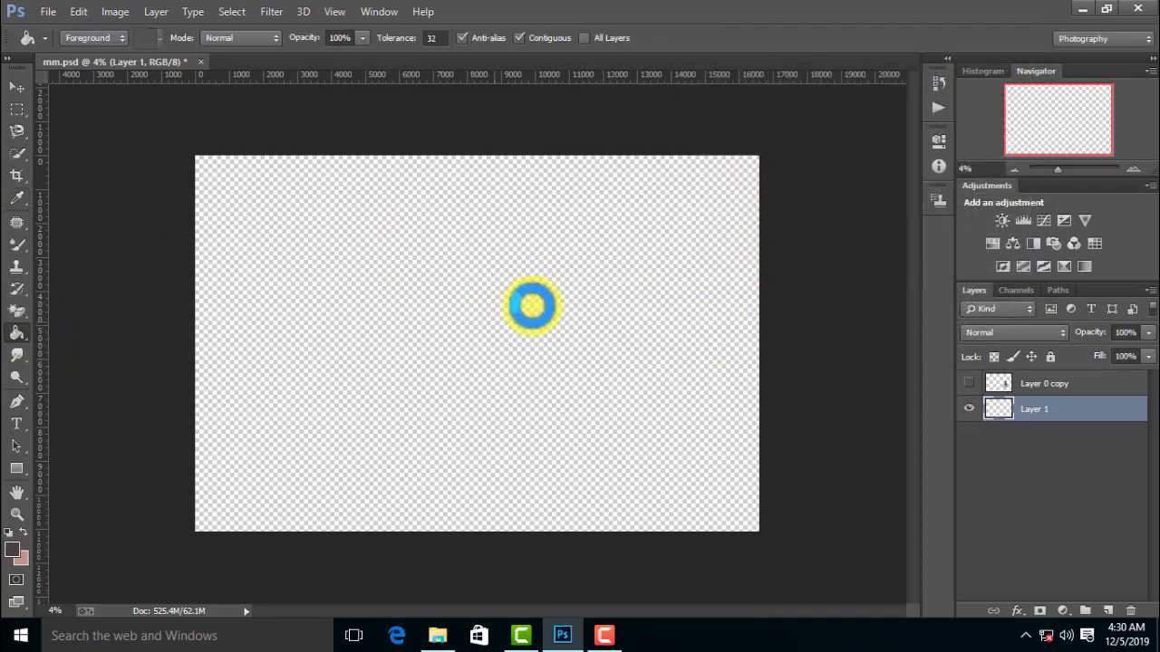
click(532, 307)
click(30, 100)
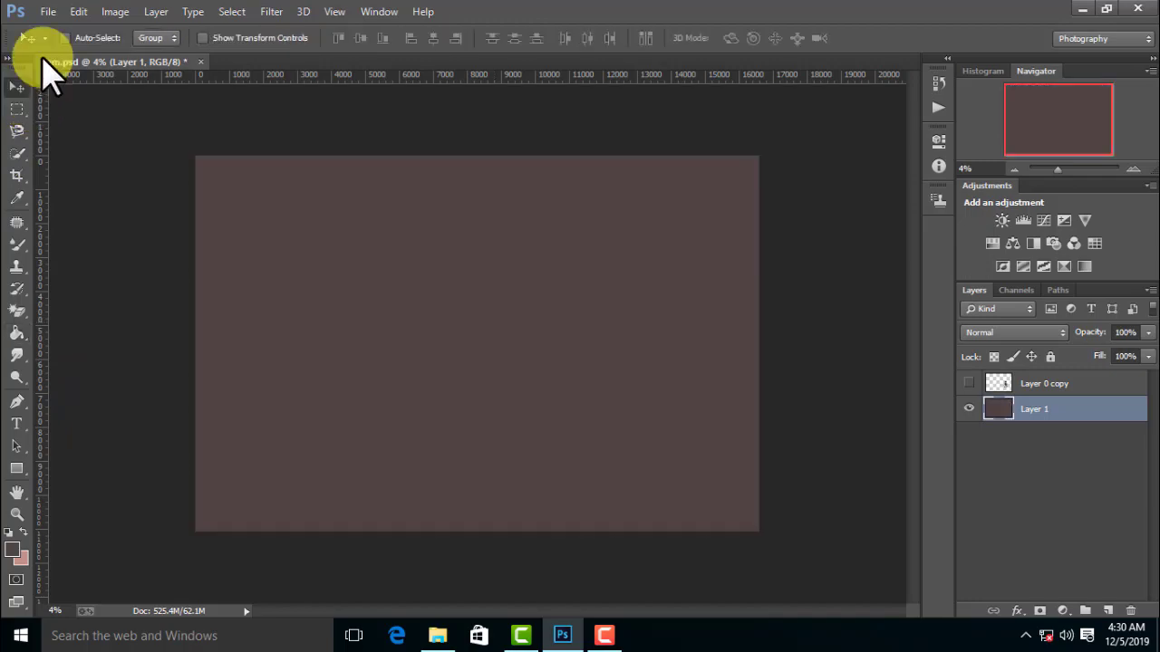
click(48, 11)
- Open the premade ocean horizon image and drag it into mm.psd
click(54, 43)
double_click(828, 426)
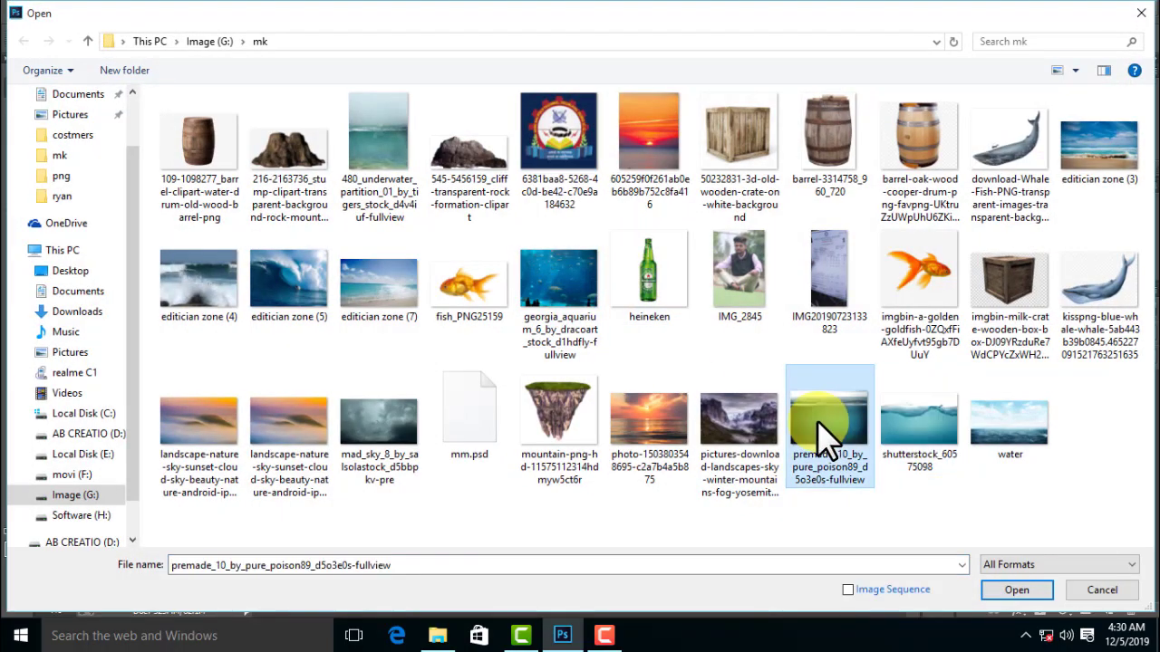
mouse_move(367, 222)
mouse_down()
mouse_move(562, 308)
mouse_move(580, 303)
mouse_move(809, 523)
mouse_up()
click(554, 79)
- Scale the ocean layer to span the canvas width across the lower half
key(ctrl+t)
drag(722, 410, 324, 401)
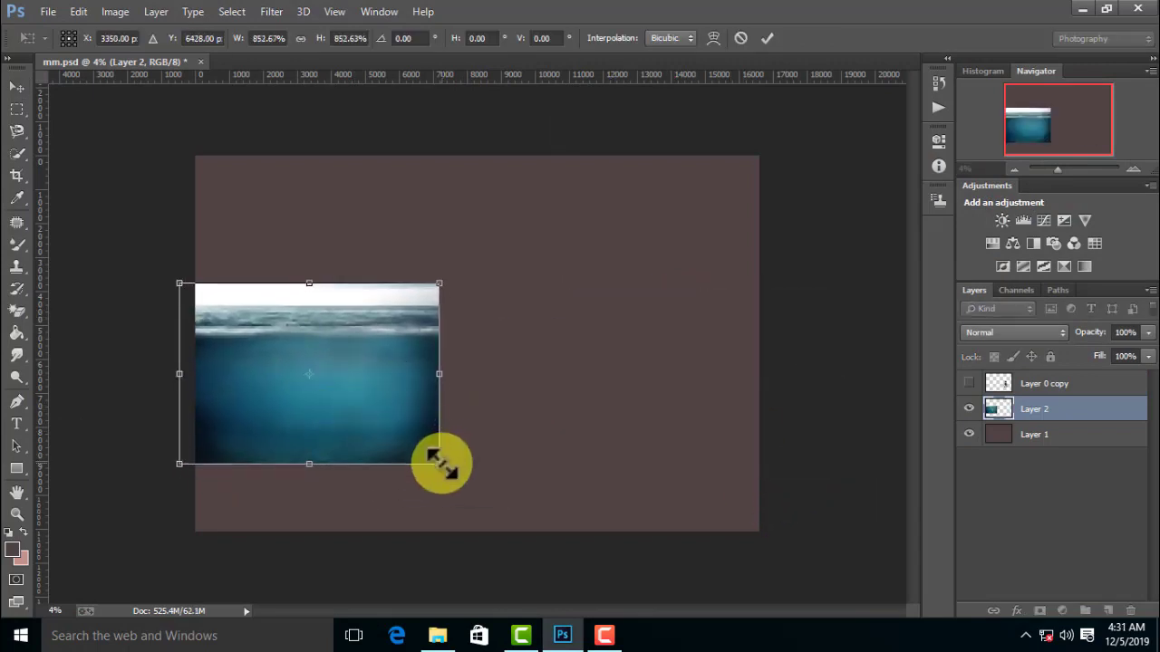
drag(440, 461, 782, 575)
mouse_move(587, 493)
mouse_down()
mouse_move(630, 521)
mouse_move(597, 504)
mouse_up()
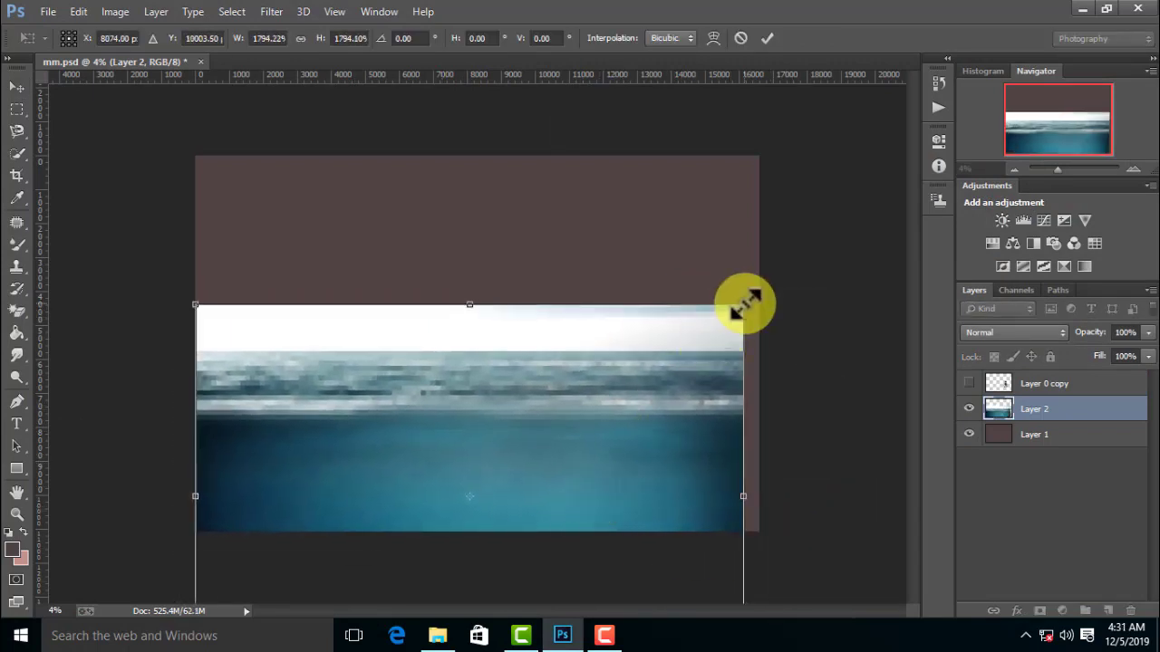
drag(743, 304, 772, 304)
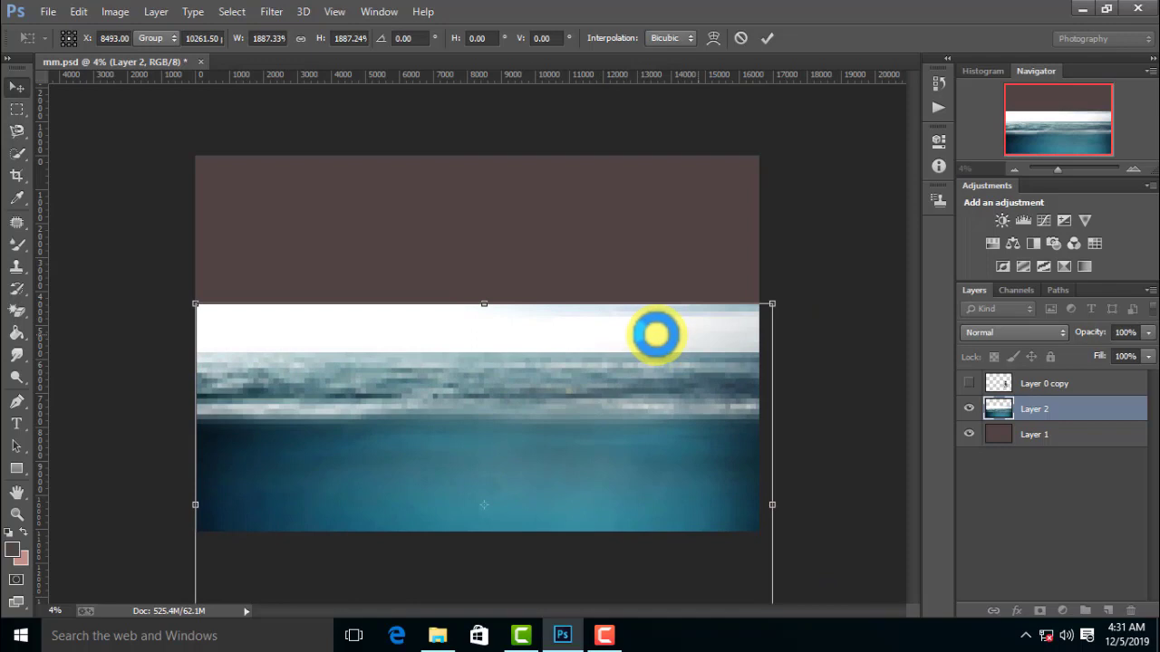
double_click(656, 335)
- Crop the ocean layer to the canvas edges and select Layer 2
click(16, 175)
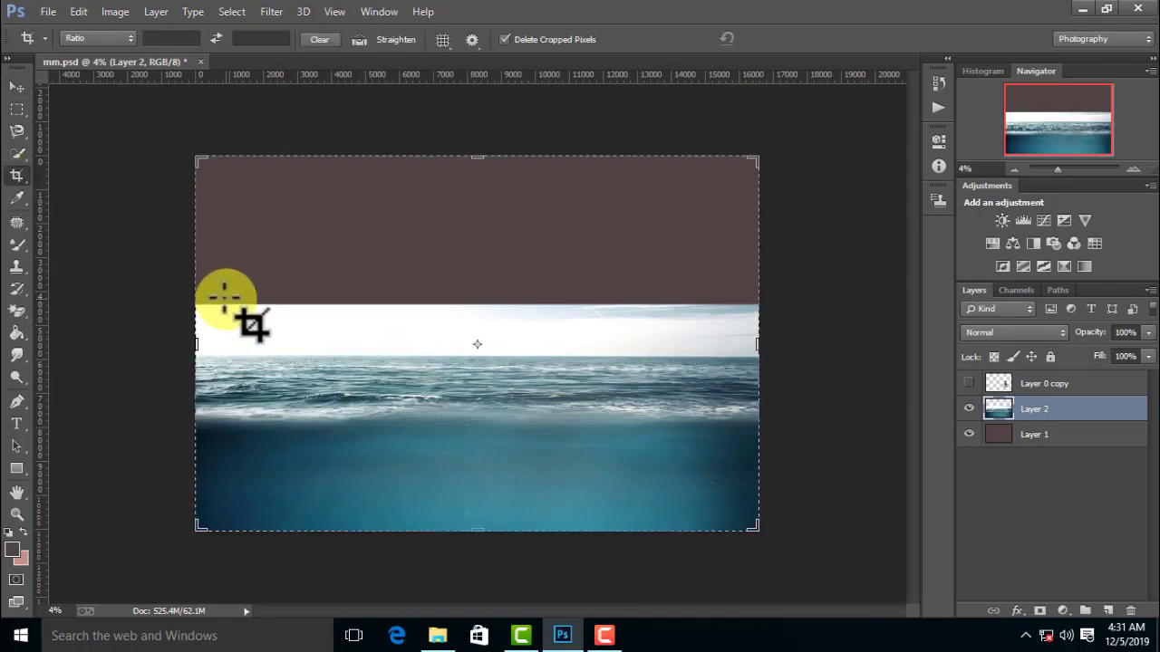
click(16, 87)
click(496, 254)
click(1066, 406)
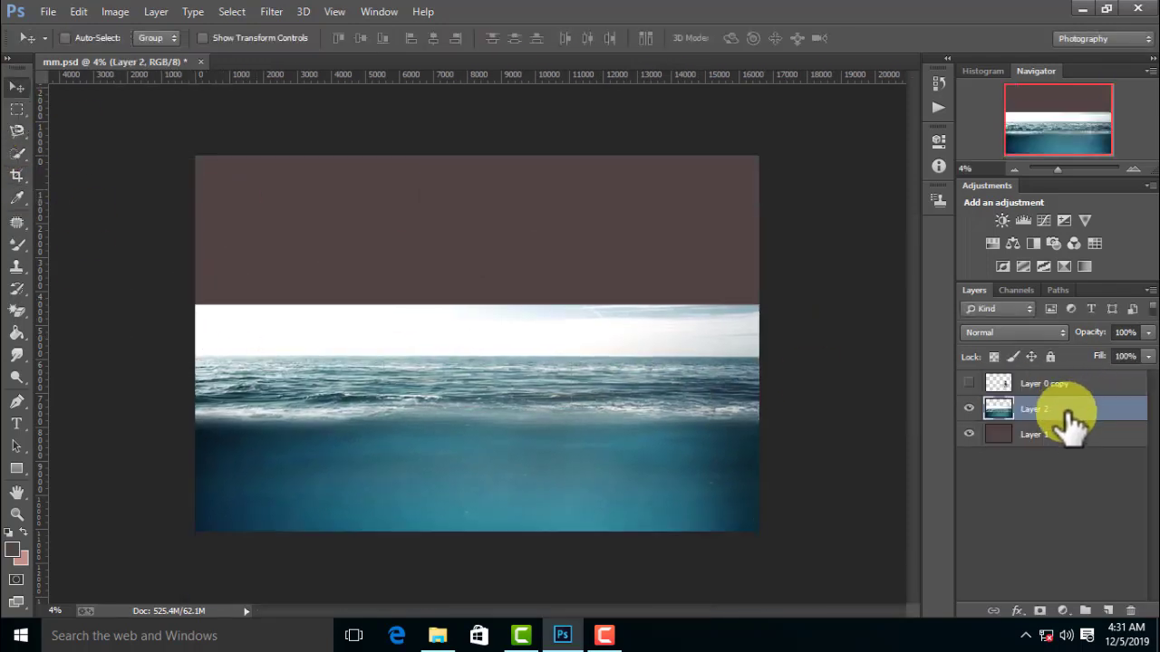
- Mask Layer 2 and gradient-fade the pale band above the waves into the brown
click(1039, 611)
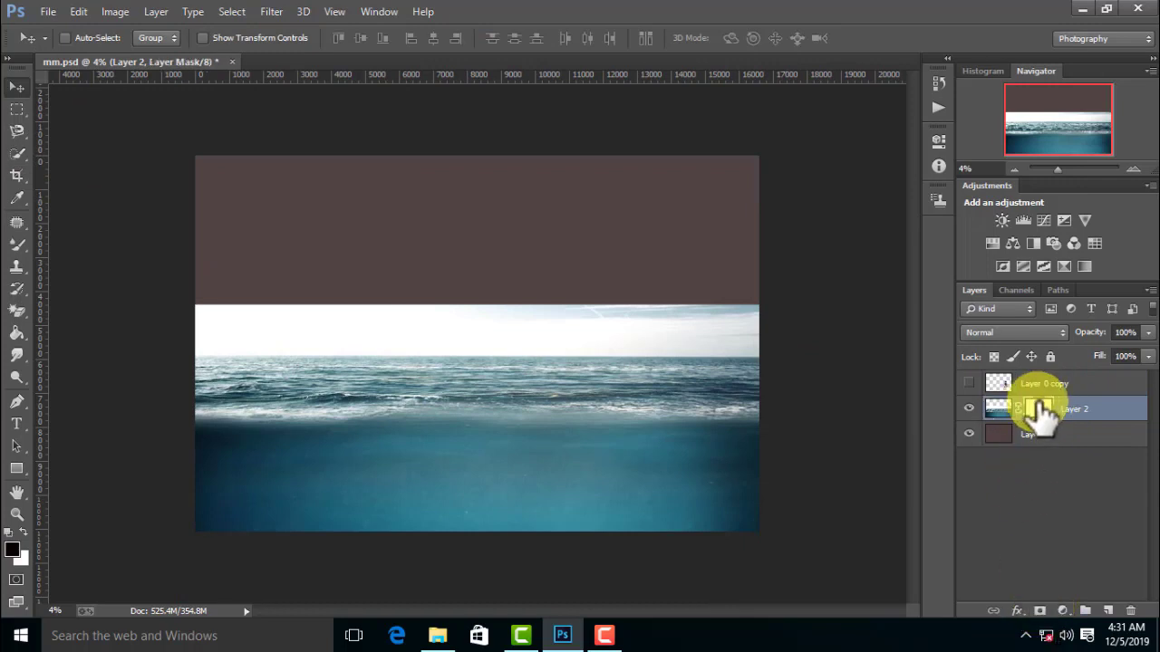
click(16, 311)
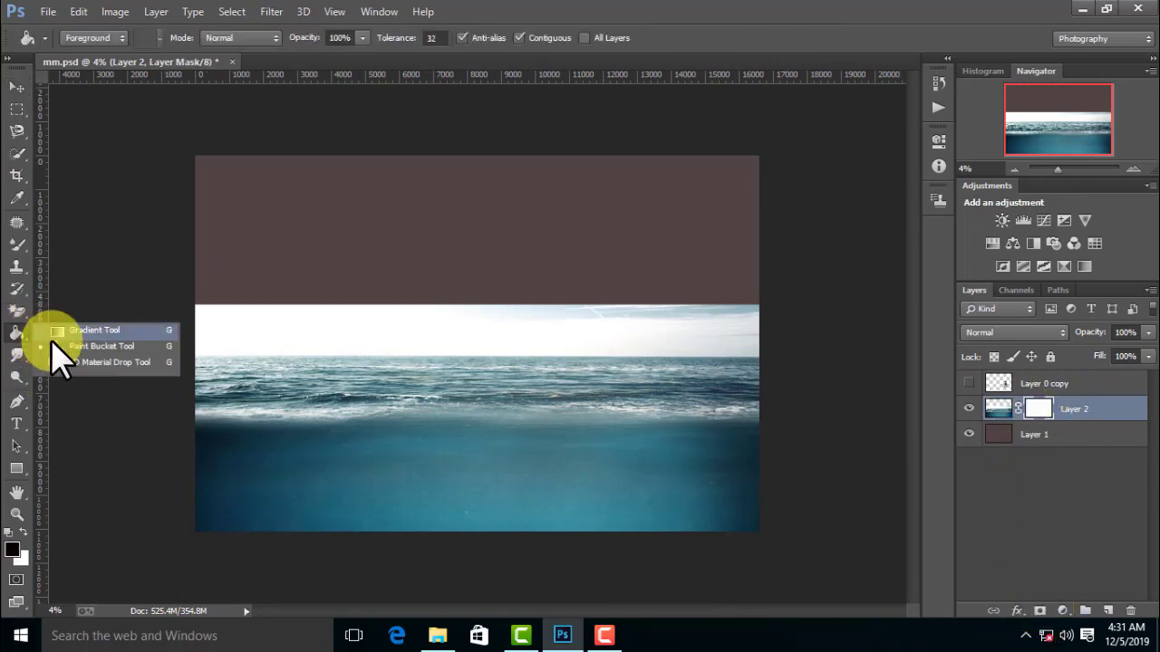
click(64, 331)
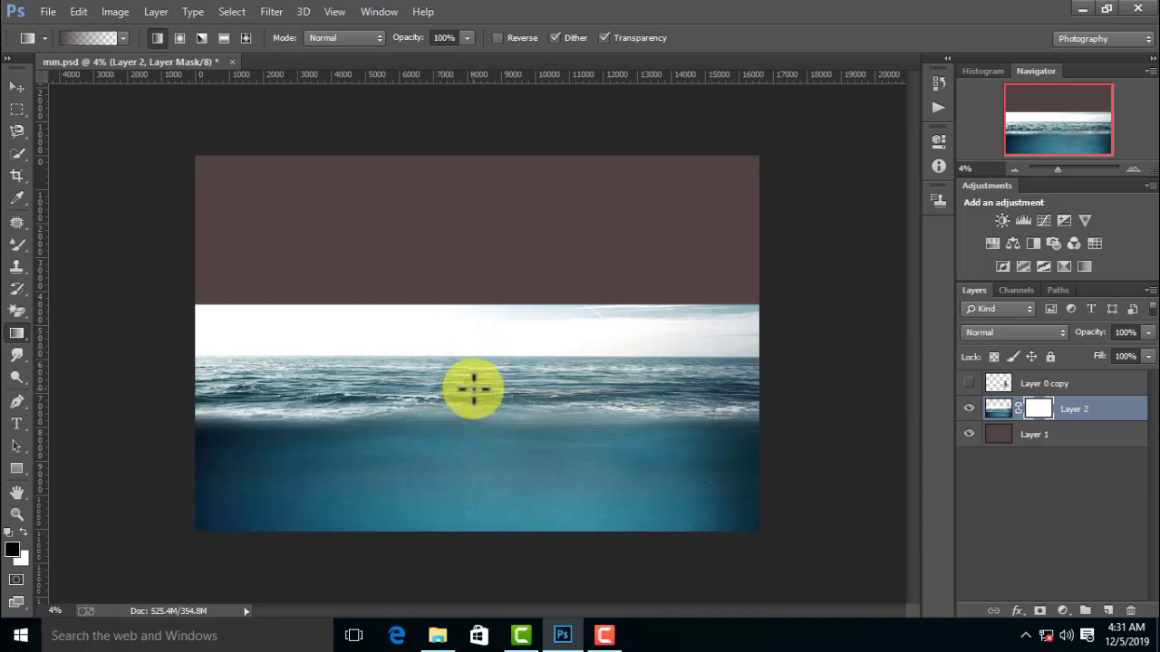
drag(471, 304, 471, 362)
drag(468, 299, 470, 363)
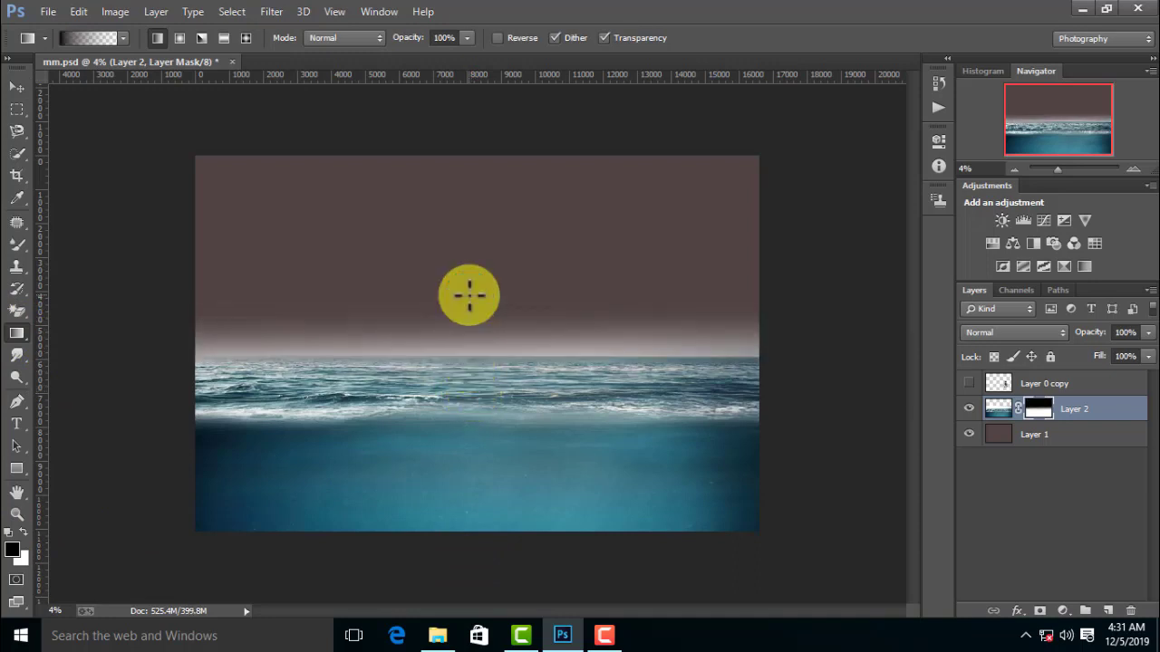
mouse_move(482, 304)
mouse_down()
mouse_move(478, 350)
mouse_move(490, 311)
mouse_up()
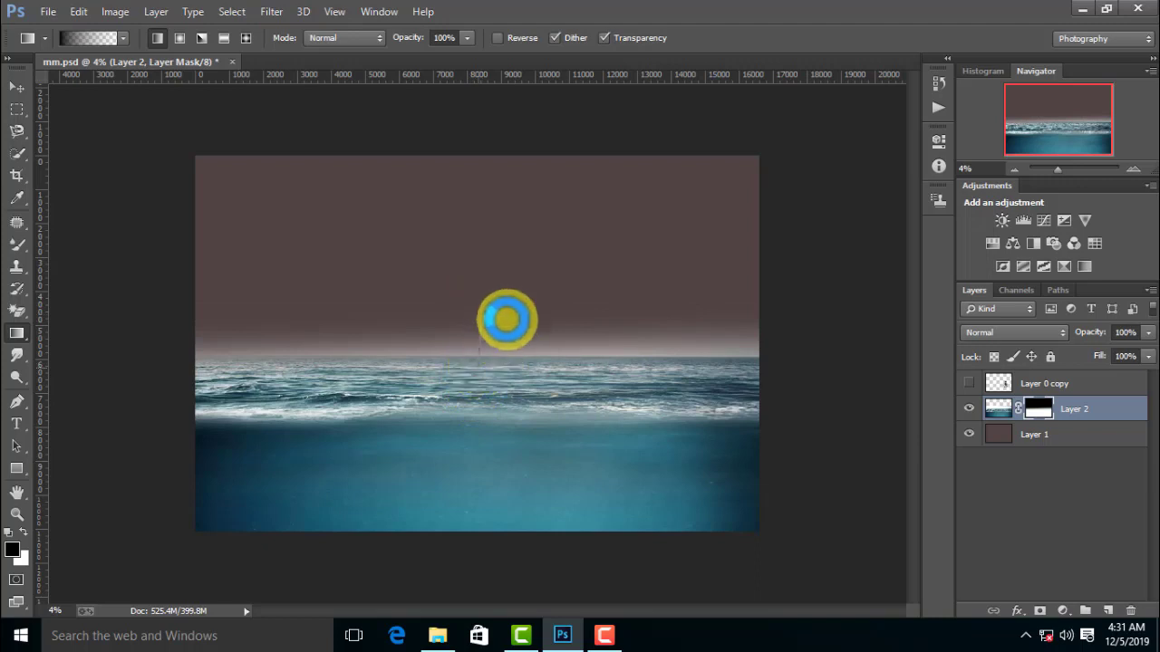
drag(454, 365, 472, 376)
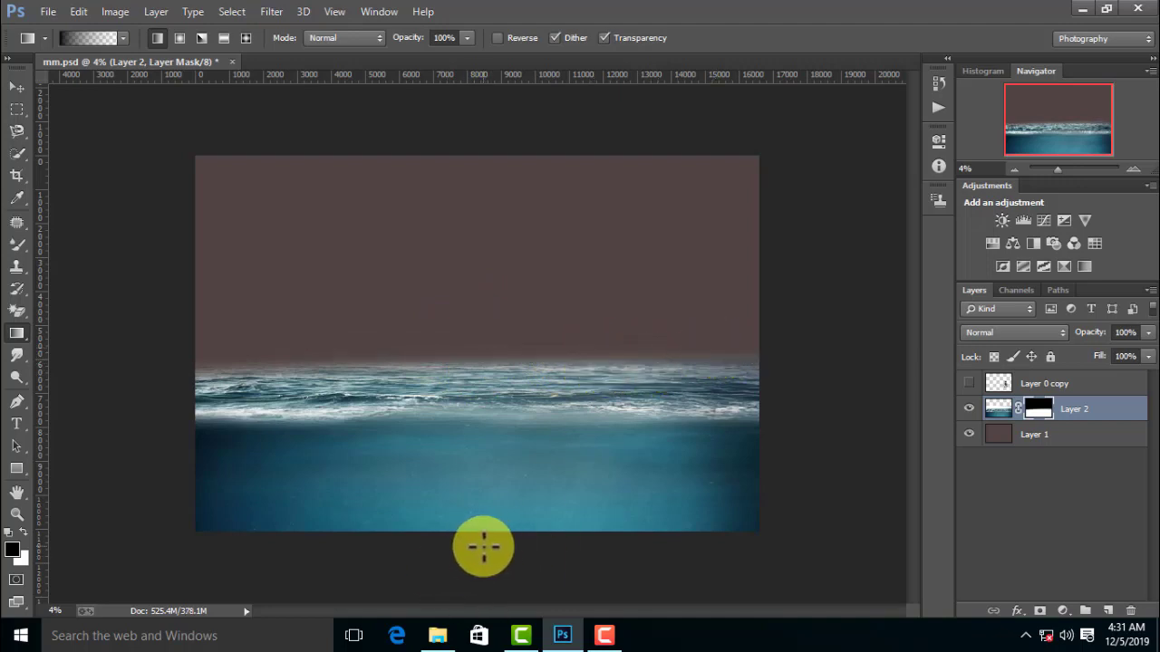
- Fade the bottom of the water upward and nudge the ocean layer down slightly
drag(483, 544, 483, 410)
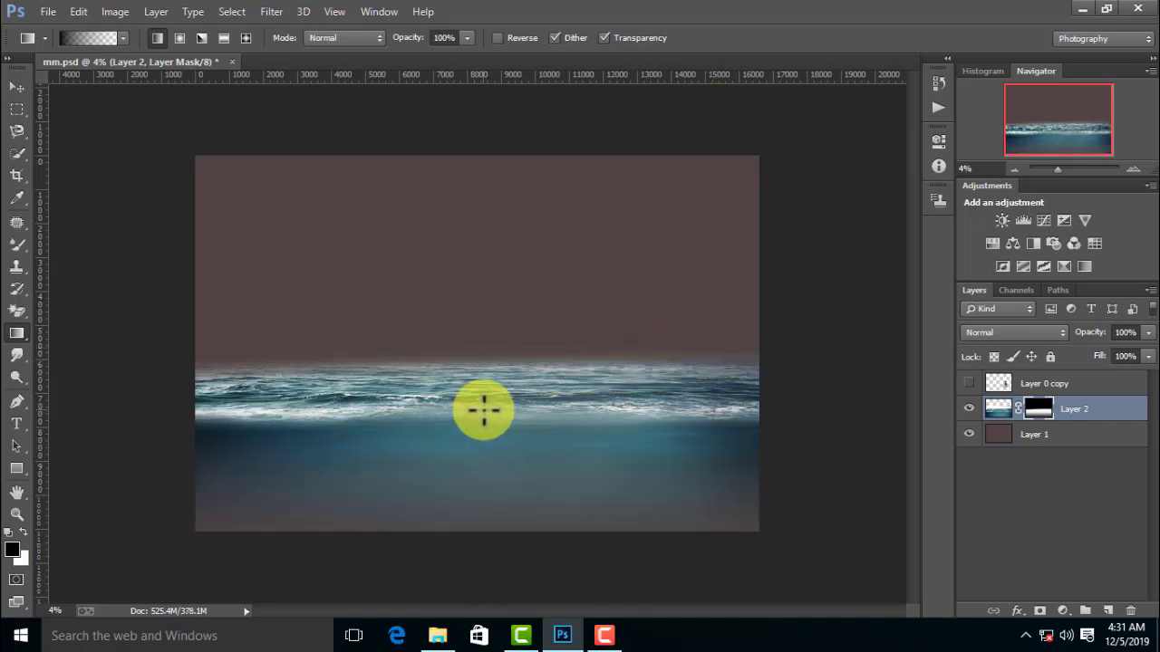
click(16, 87)
drag(483, 441, 483, 464)
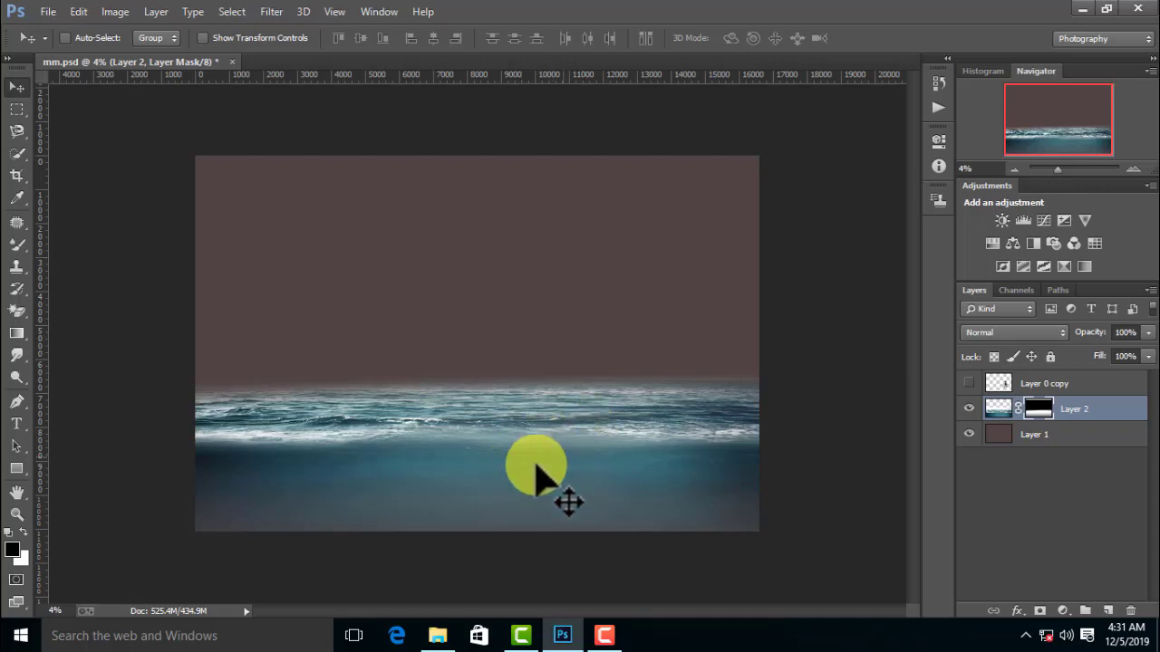
- Flatten the ocean layer to about 86% height by raising its bottom and lowering its top
key(ctrl+t)
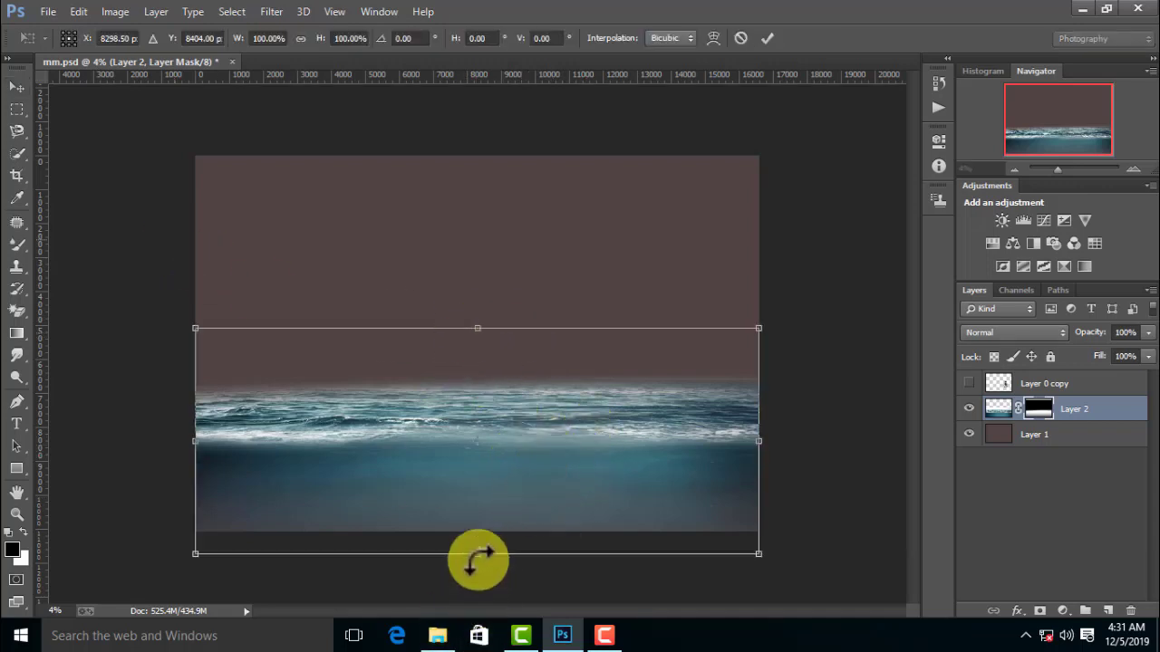
drag(477, 550, 477, 531)
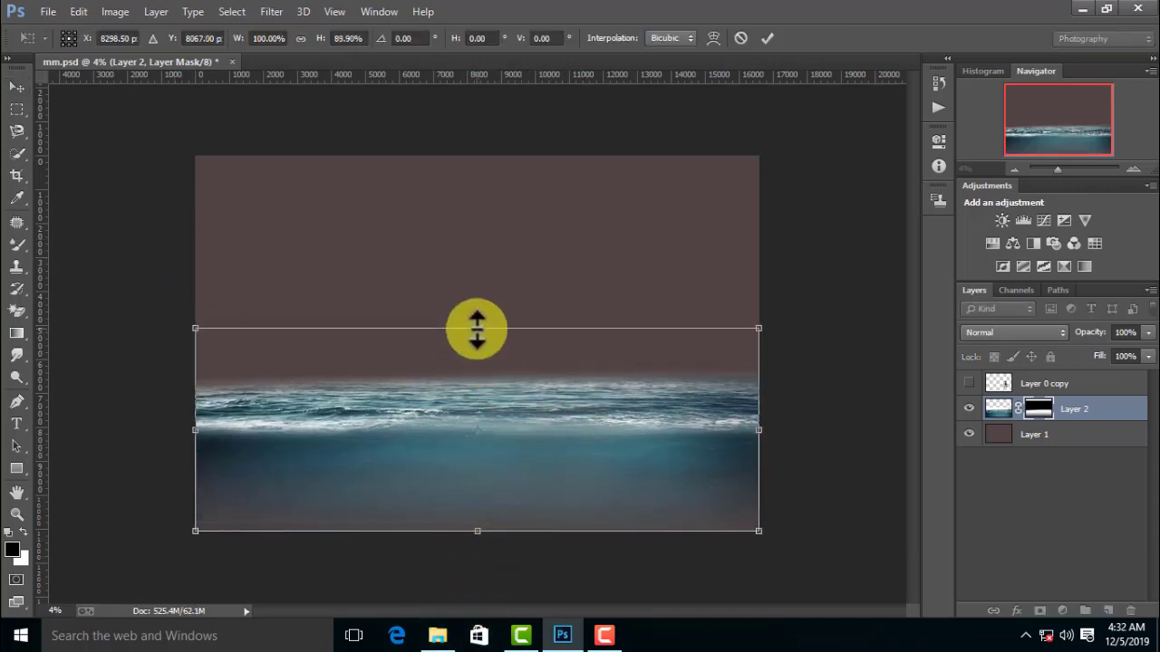
drag(478, 328, 478, 337)
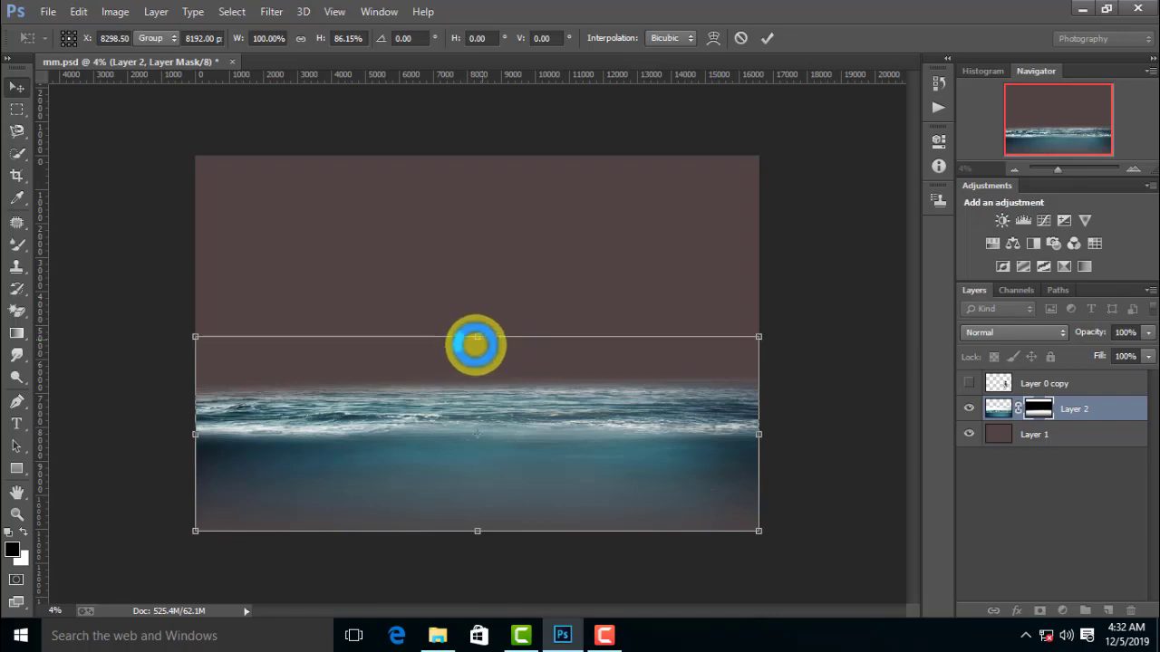
key(Return)
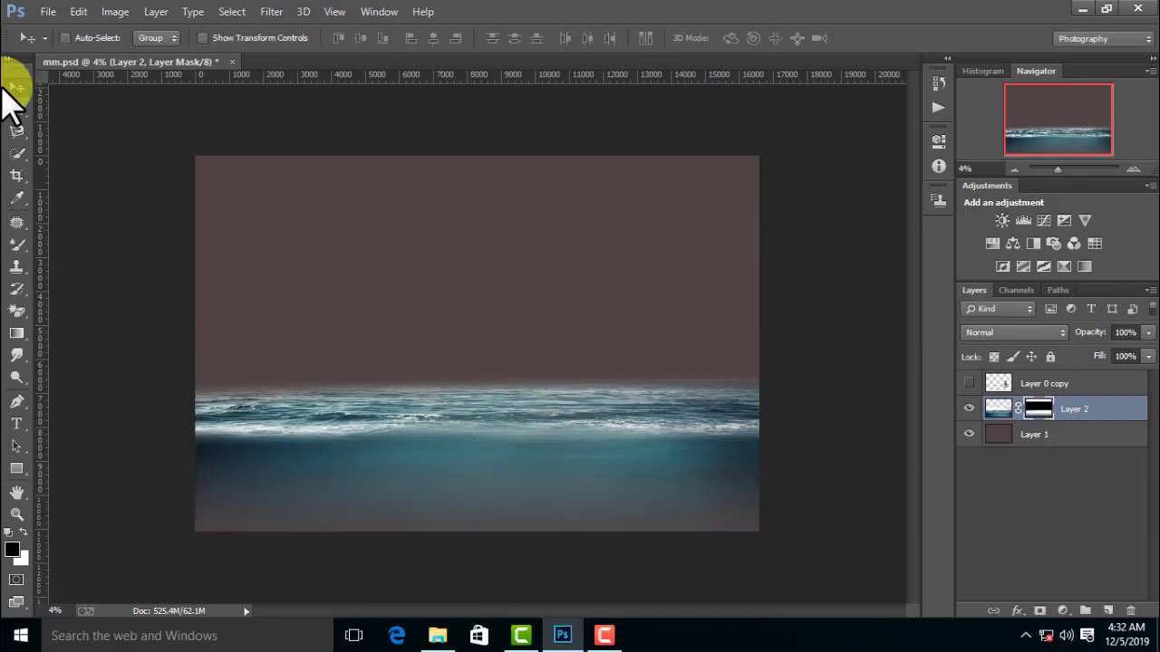
click(48, 12)
- Open the underwater partition image and patch over its watermark with nearby sea texture
click(45, 42)
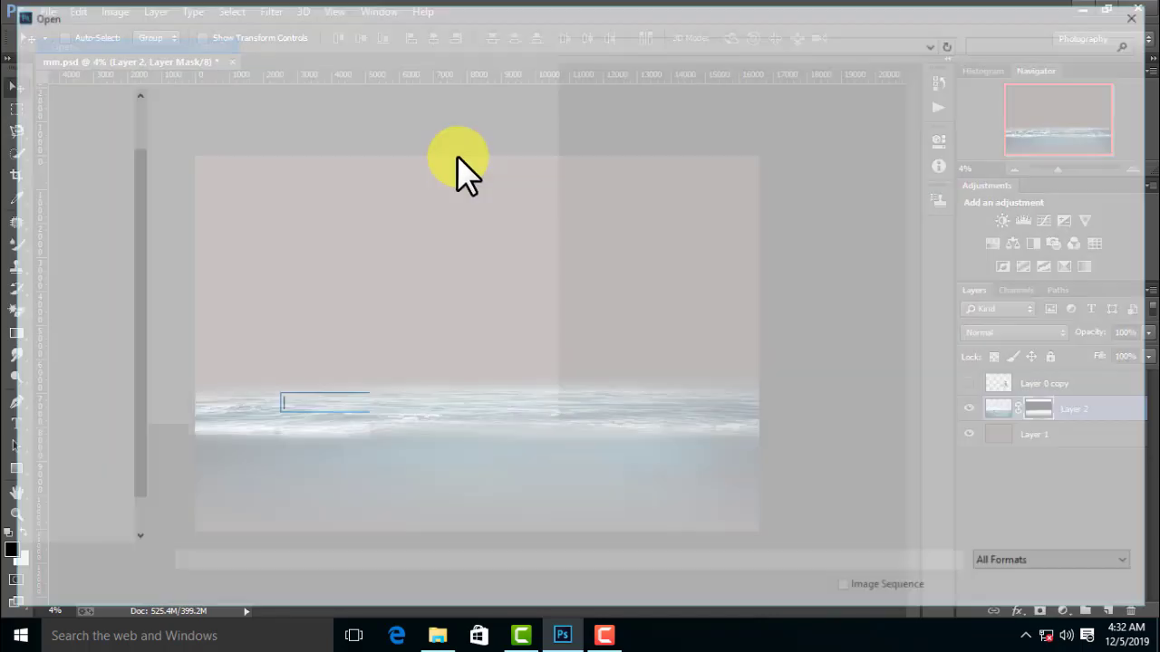
double_click(373, 154)
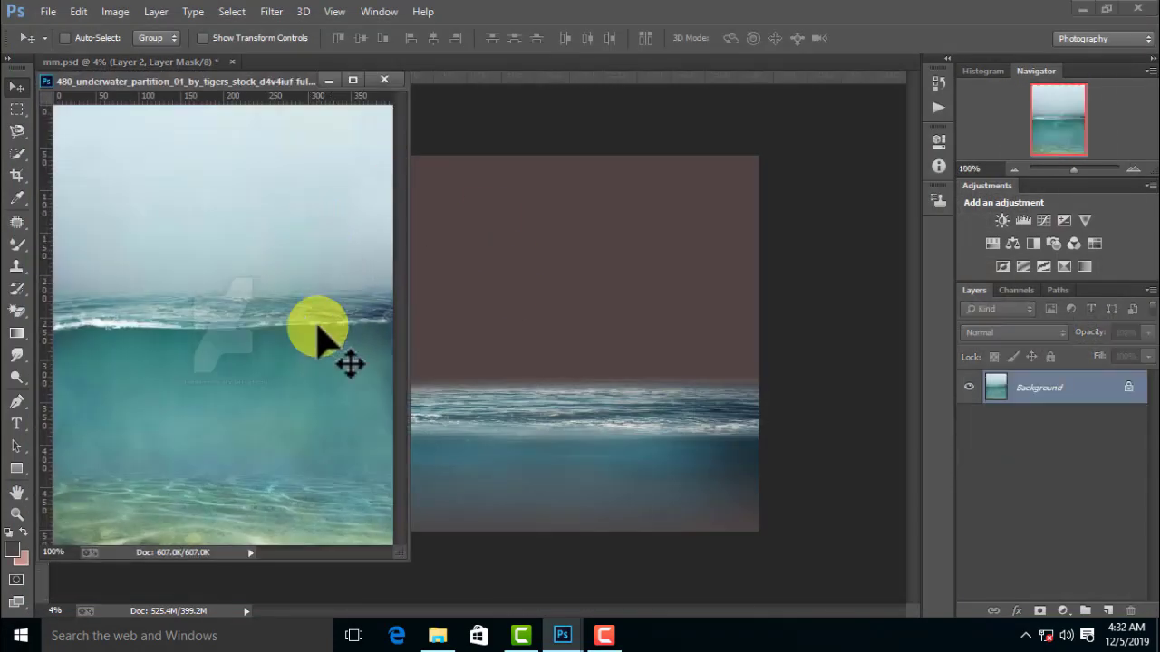
click(16, 222)
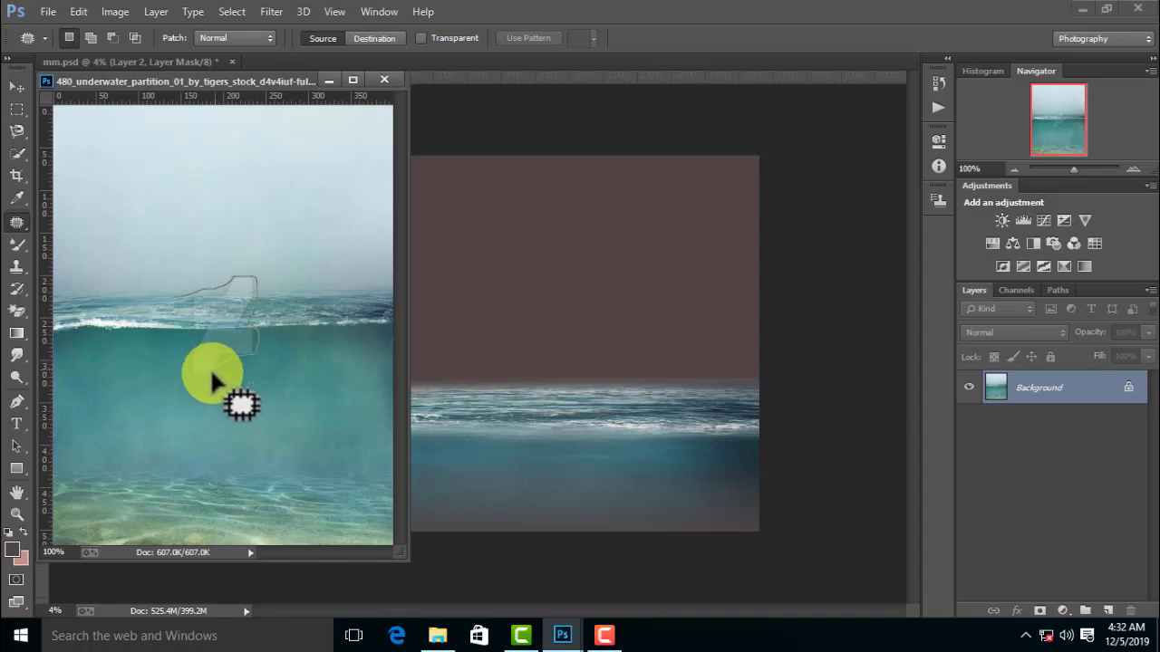
drag(172, 291, 214, 310)
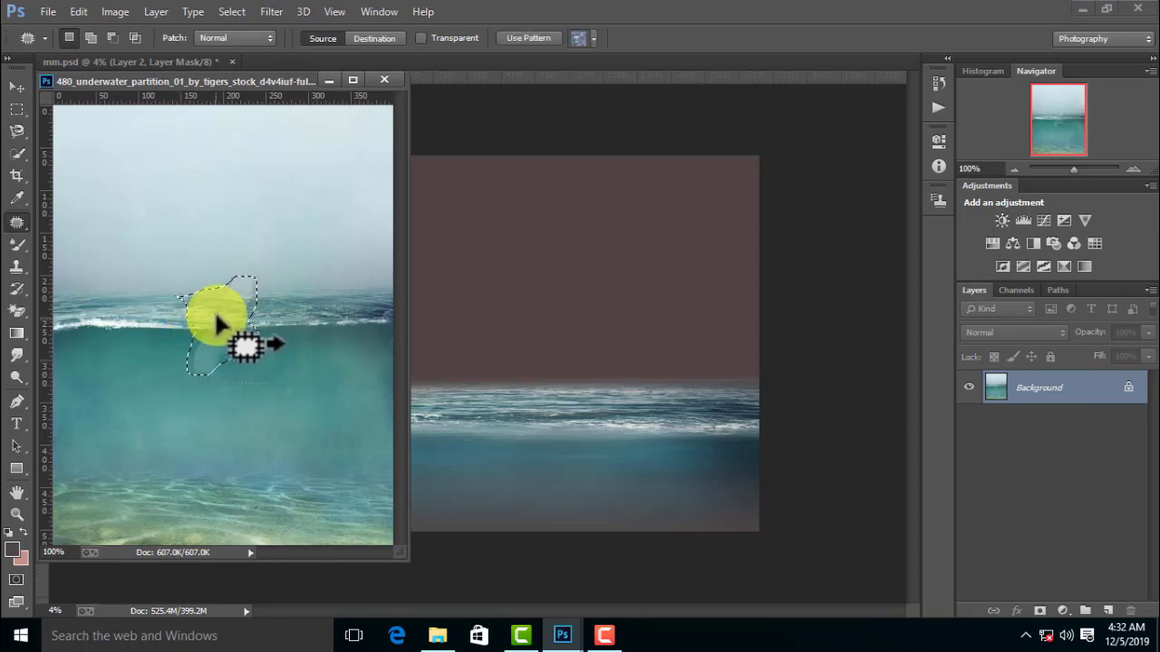
- Content-aware fill the watermark area, then deselect
click(115, 11)
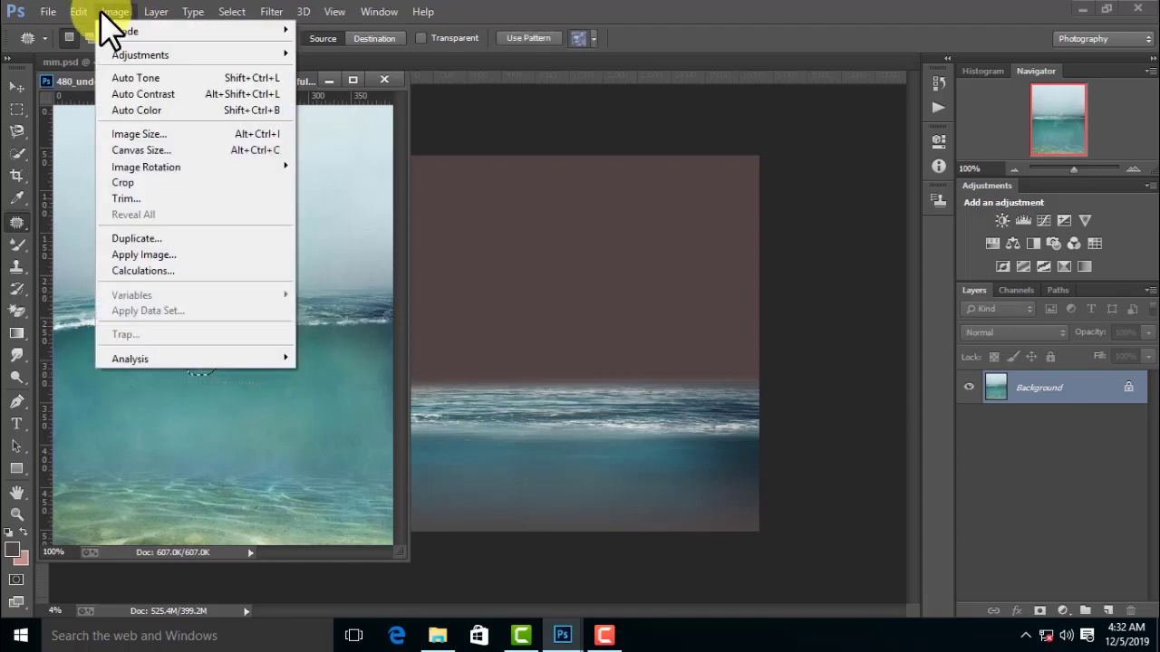
click(141, 237)
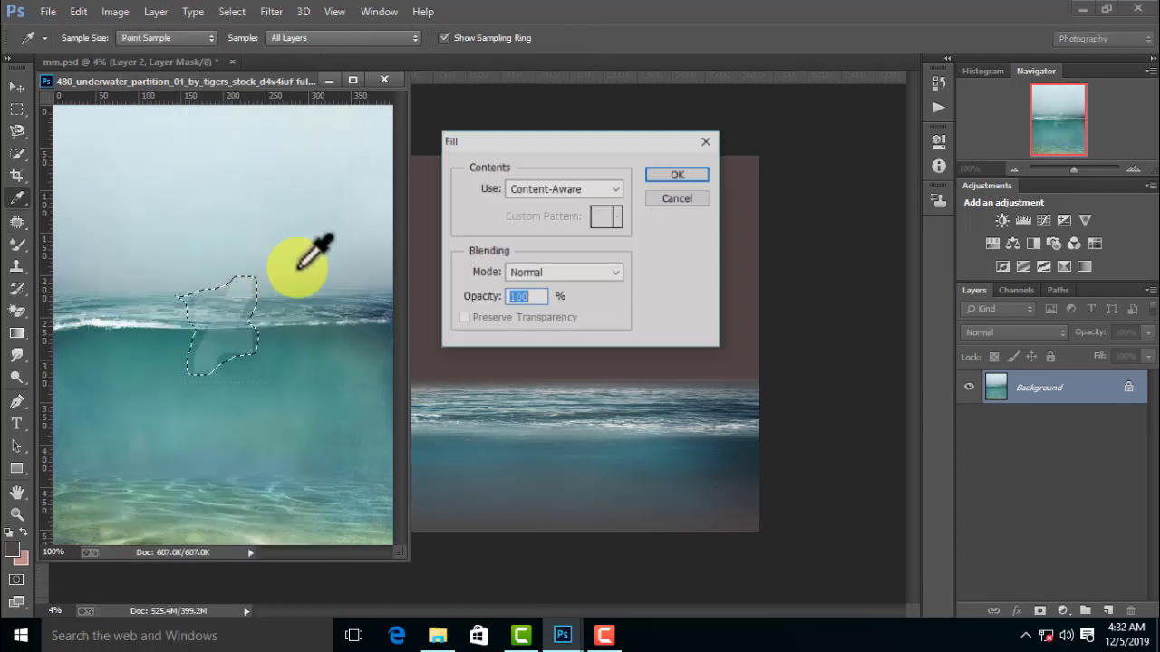
click(679, 177)
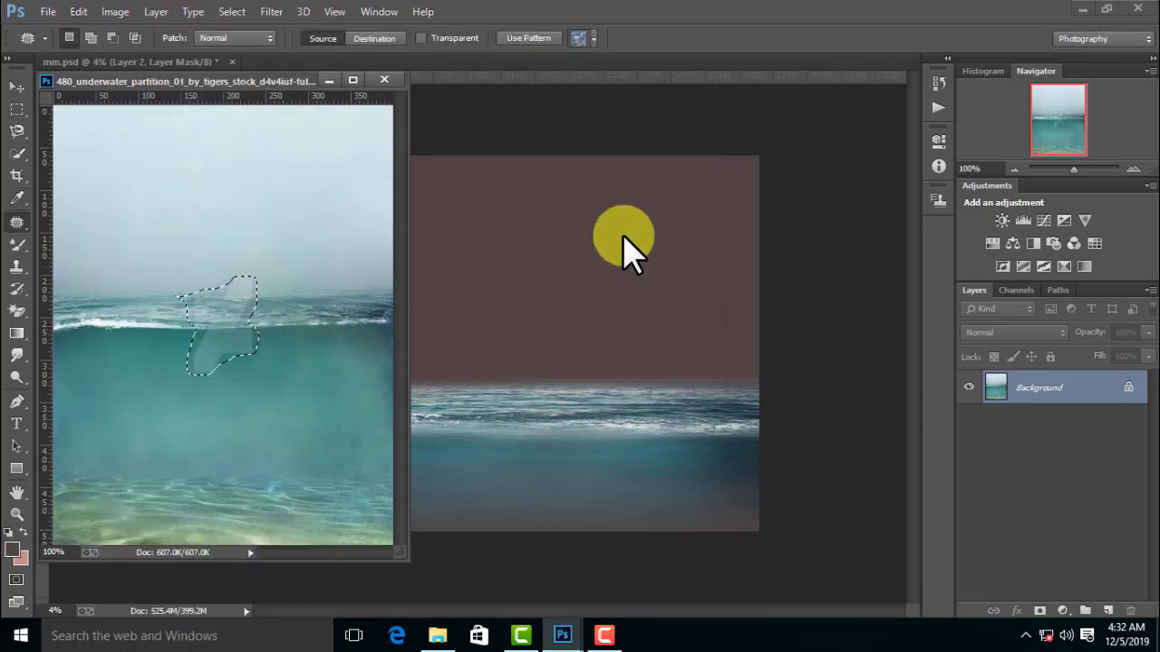
right_click(282, 314)
click(324, 268)
- Move the cleaned underwater image into mm.psd and close the source without saving
drag(259, 332, 458, 381)
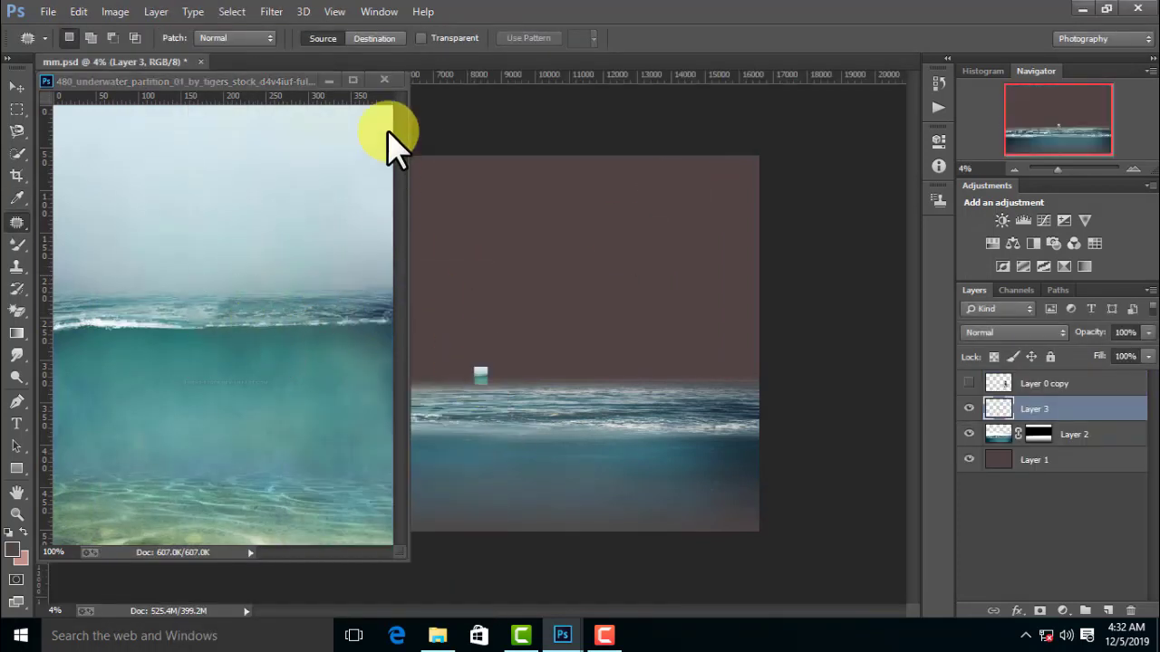
click(384, 79)
click(586, 251)
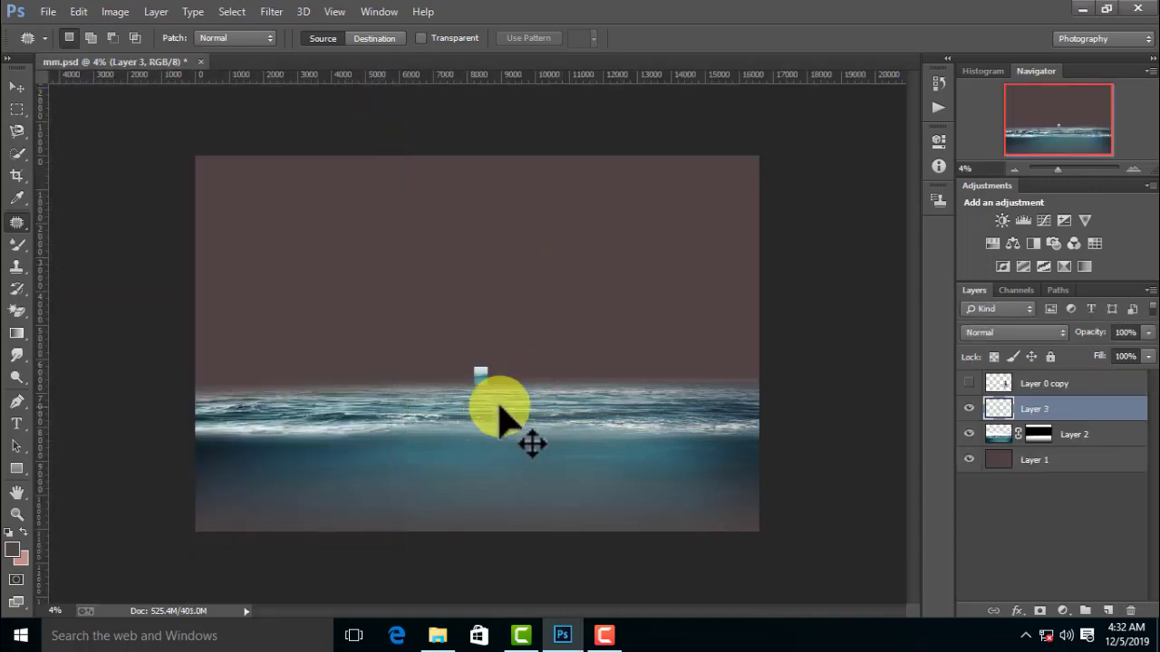
- Free-transform Layer 3's underwater photo to cover the full canvas, then crop to the canvas bounds
key(ctrl+t)
drag(492, 388, 620, 560)
mouse_move(474, 375)
mouse_down()
mouse_move(234, 177)
mouse_move(253, 84)
mouse_up()
drag(371, 321, 311, 336)
drag(564, 375, 759, 374)
drag(673, 375, 666, 398)
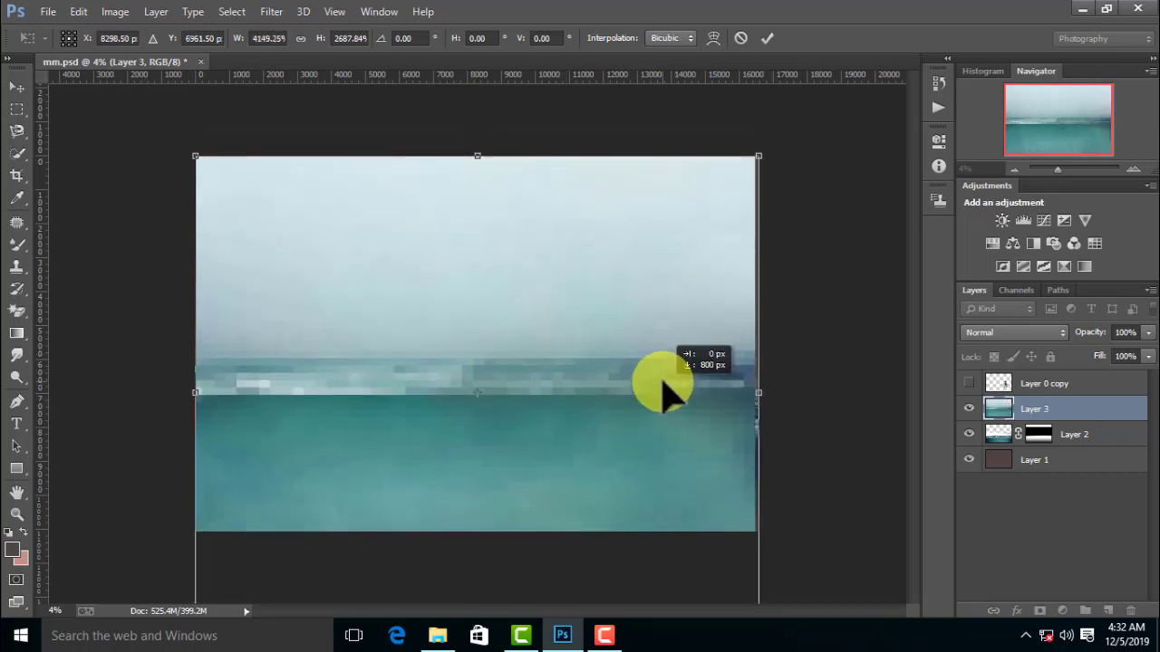
key(j)
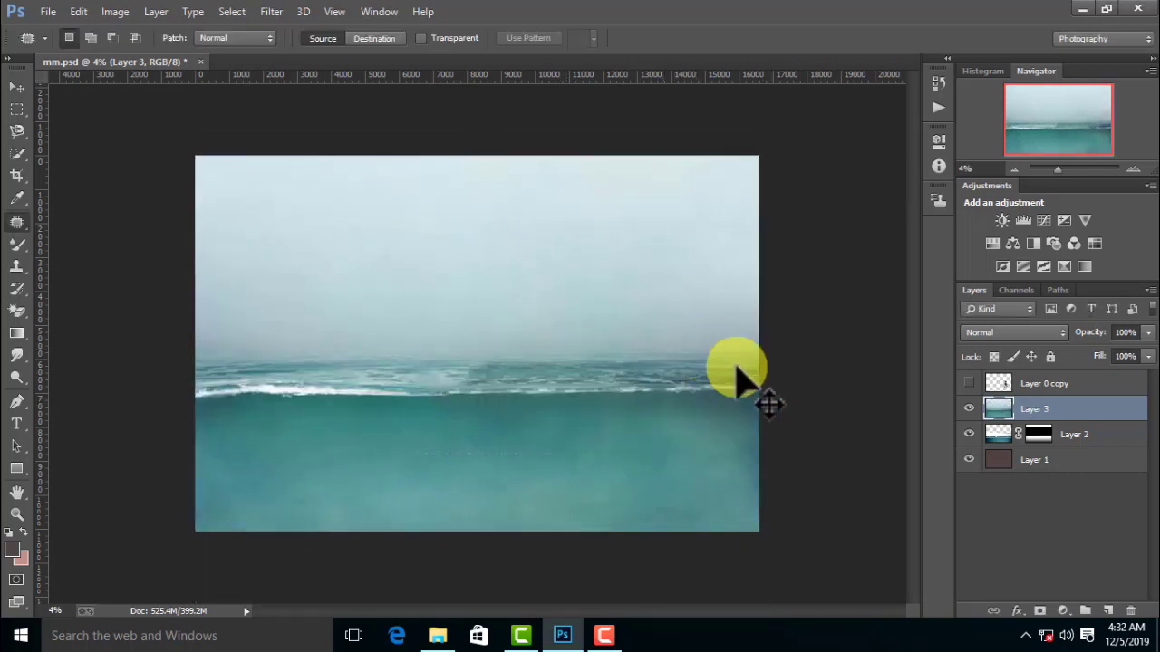
drag(758, 392, 770, 392)
drag(681, 374, 679, 363)
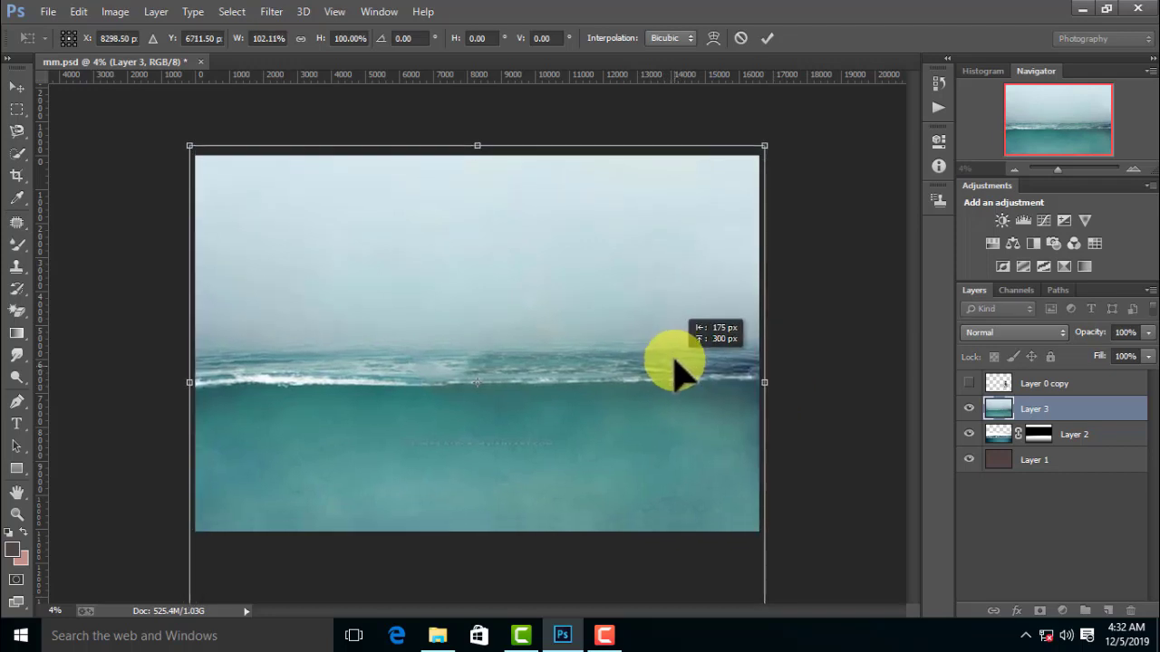
key(Return)
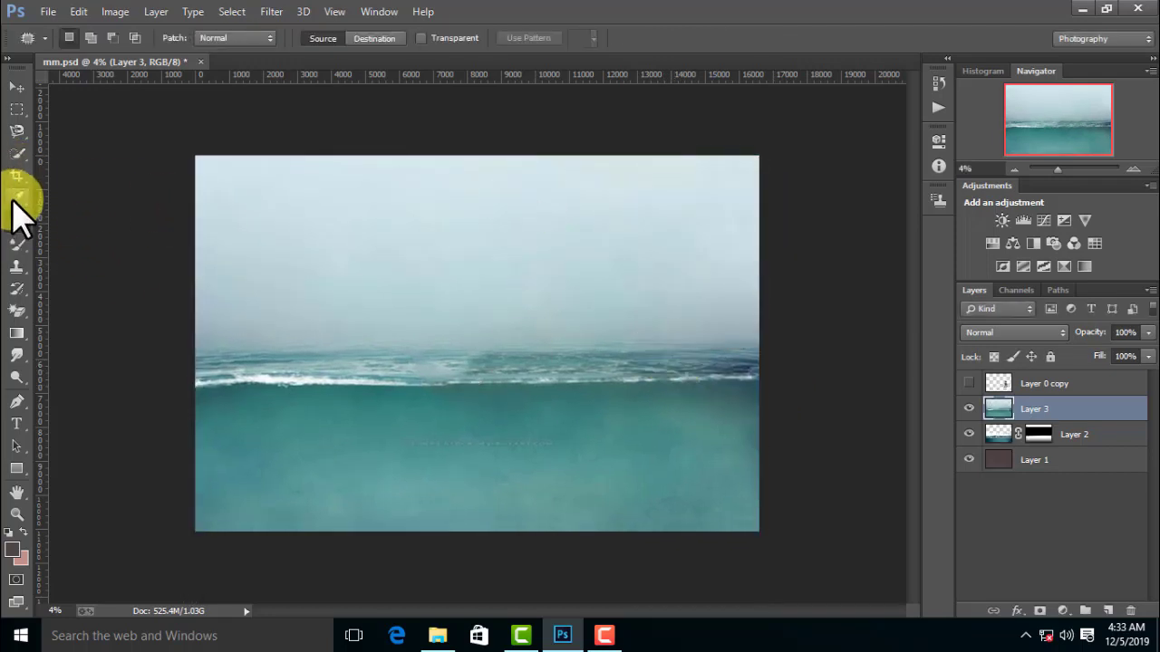
click(17, 179)
- Confirm the crop, mask Layer 3, and gradient-fade its top into the brown sky
click(17, 87)
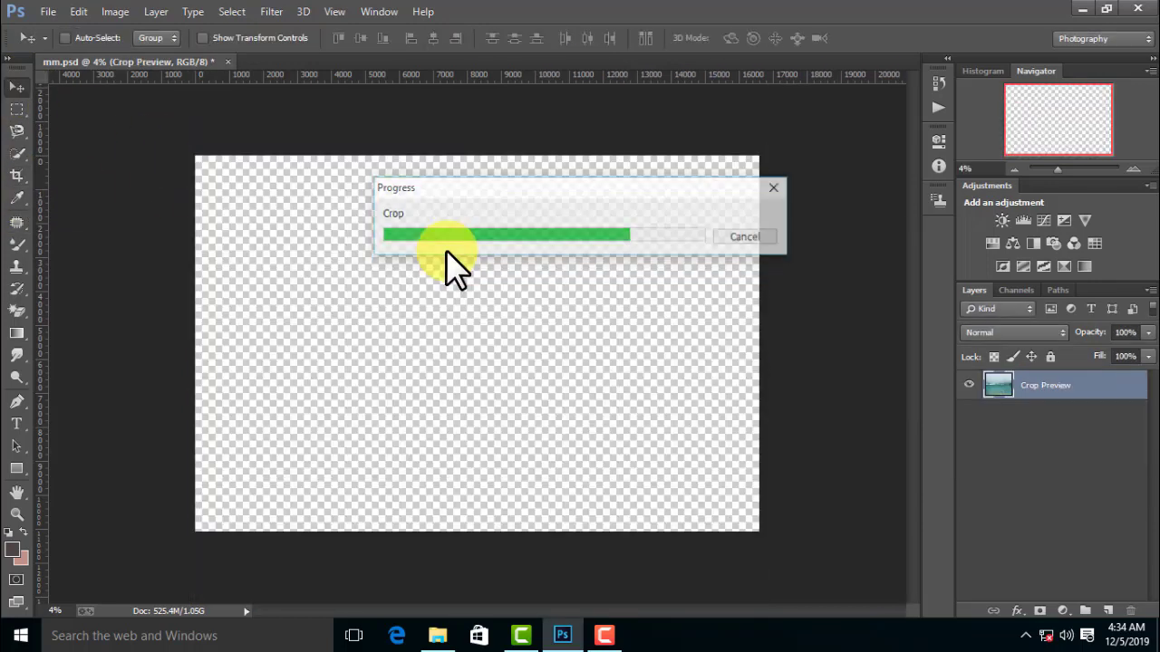
click(1039, 611)
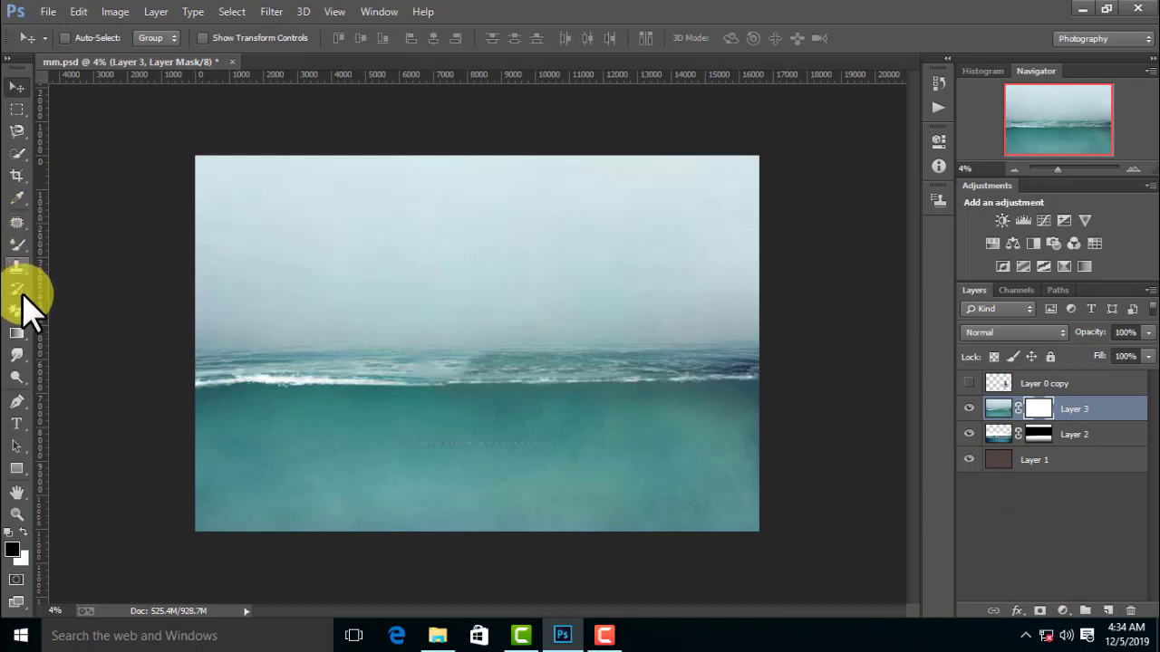
click(16, 333)
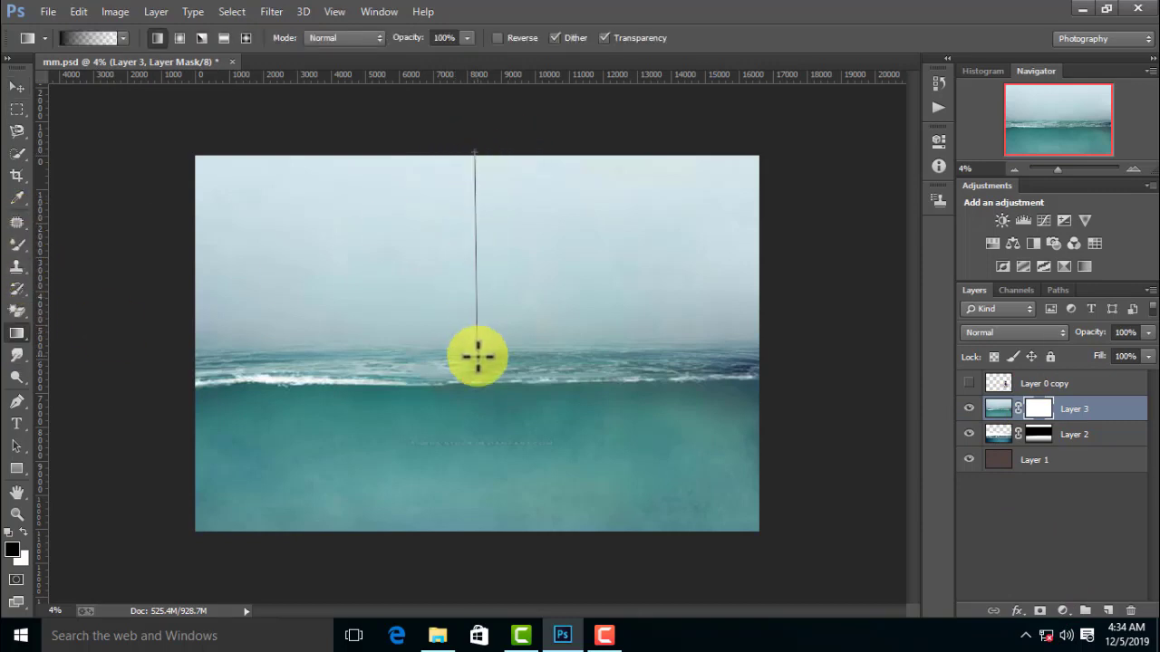
drag(482, 344, 482, 345)
drag(477, 143, 481, 380)
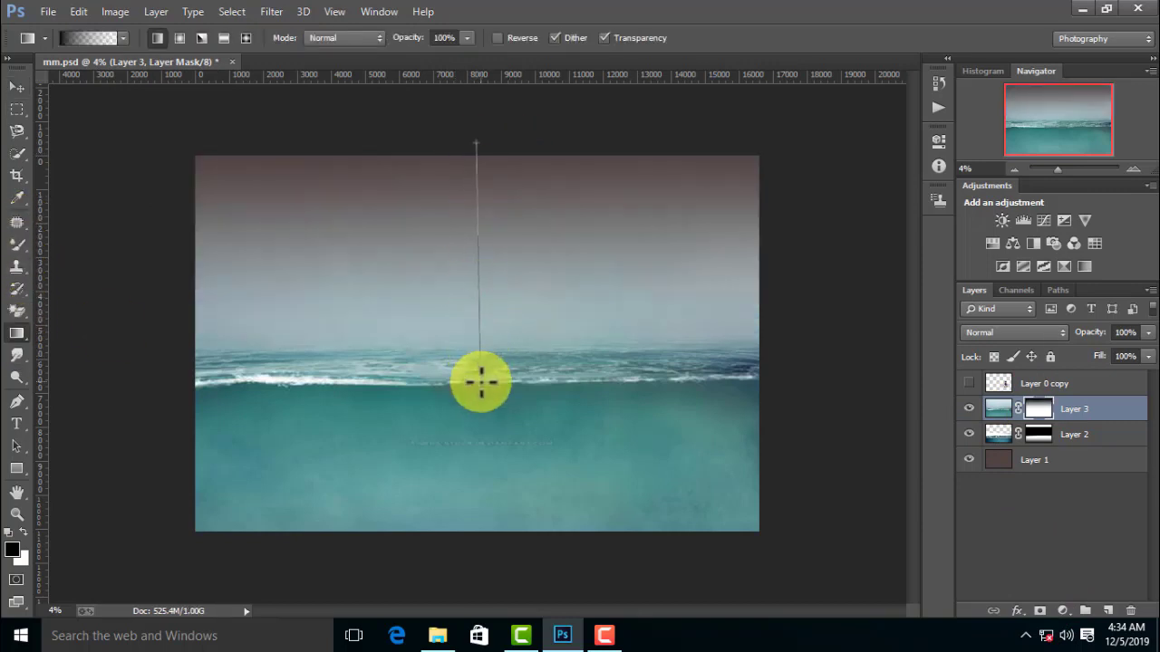
drag(478, 298, 478, 350)
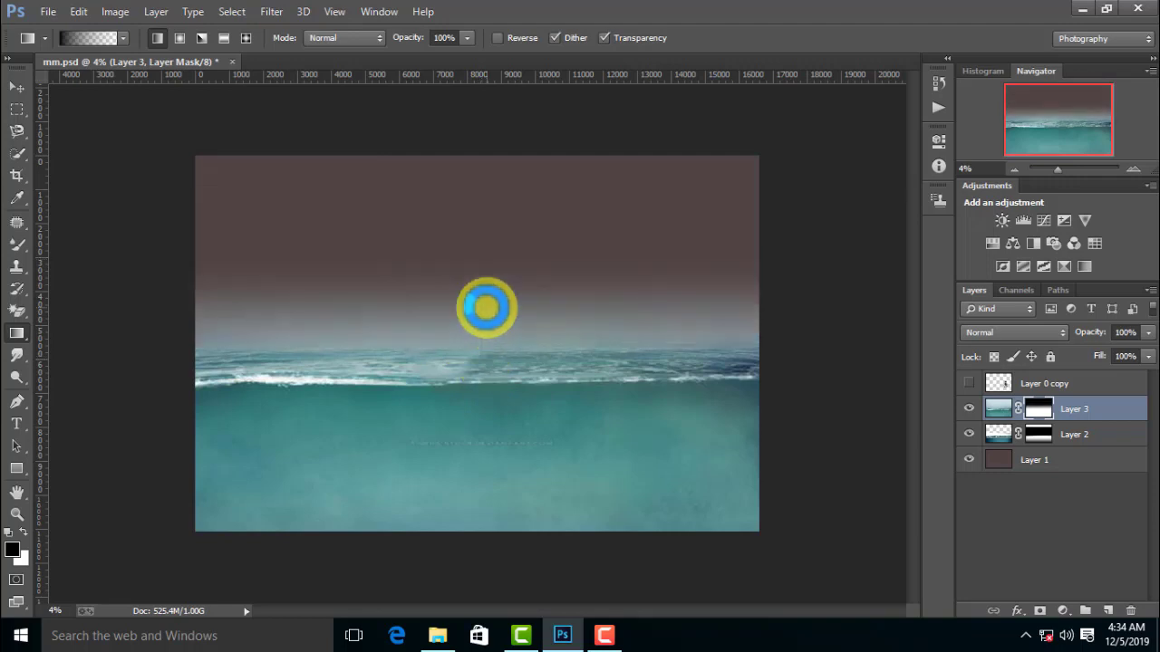
mouse_move(481, 305)
mouse_down()
mouse_move(488, 364)
mouse_move(484, 330)
mouse_up()
drag(483, 324, 484, 371)
- Fade and slightly darken the bottom of the sea layer with mask gradients
drag(468, 544, 467, 345)
drag(487, 550, 483, 373)
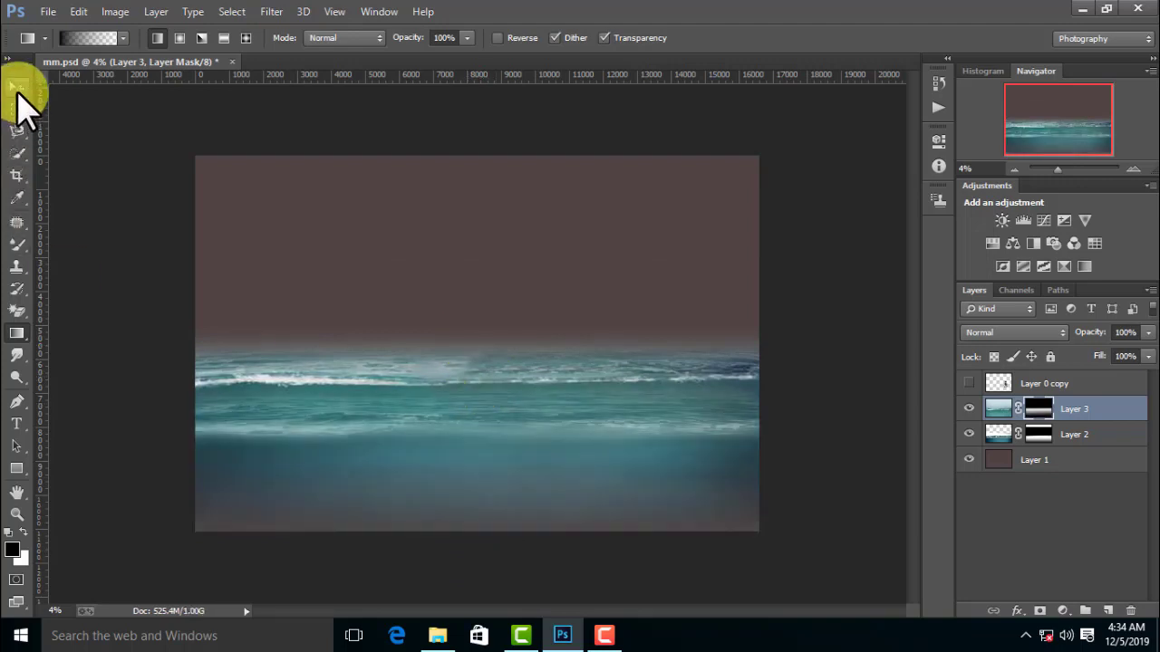
click(16, 87)
click(16, 333)
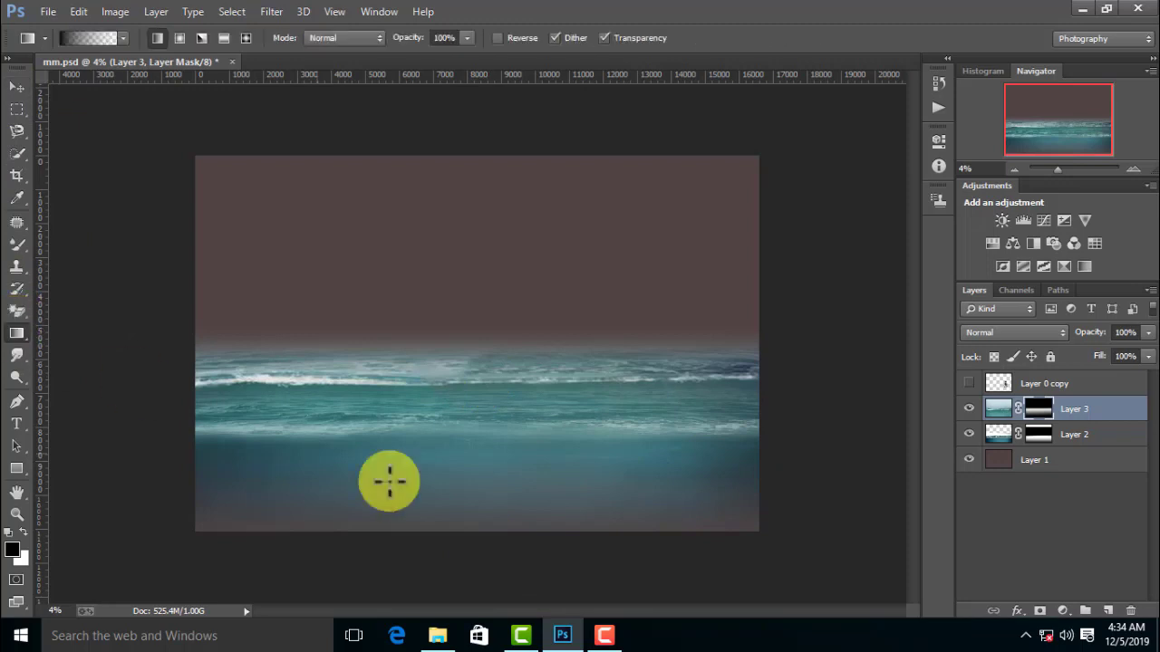
click(494, 486)
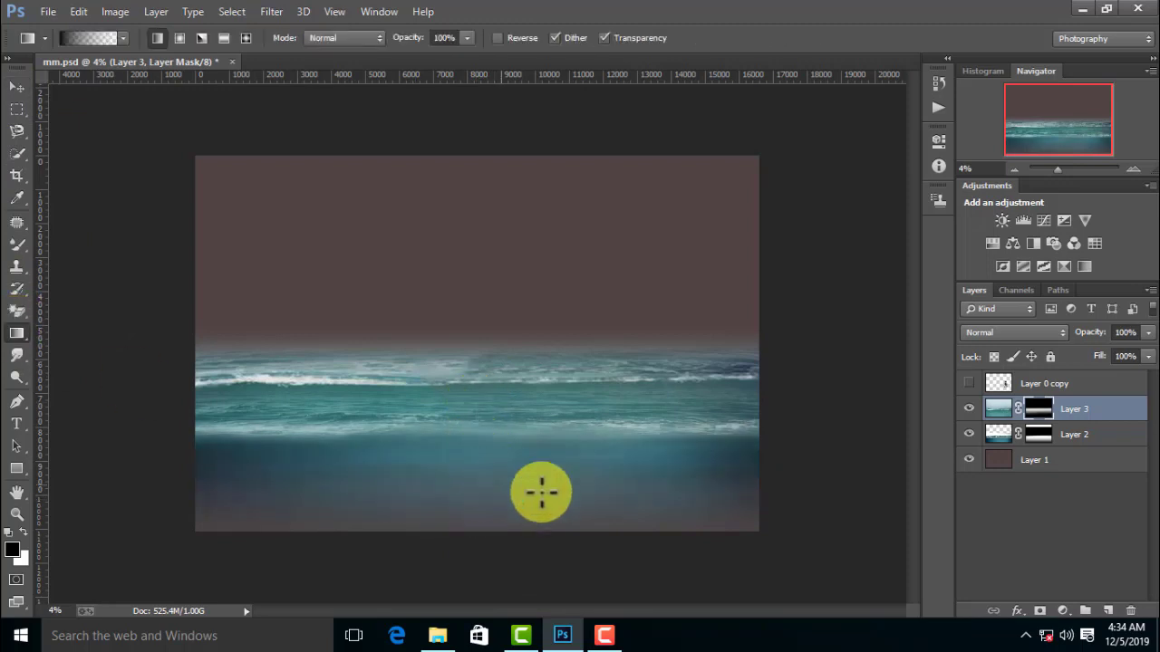
- Make Layer 1 the active layer
click(17, 87)
click(286, 235)
click(1047, 458)
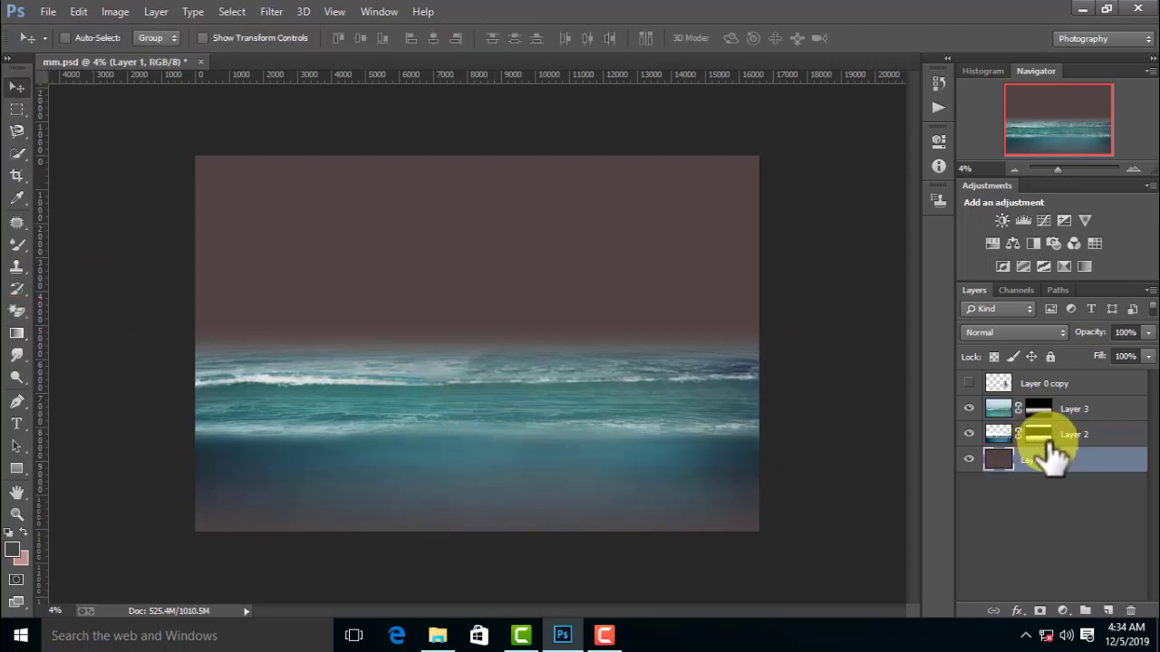
- Add a Solid Color fill layer above Layer 1 using teal sampled from the water
click(1060, 610)
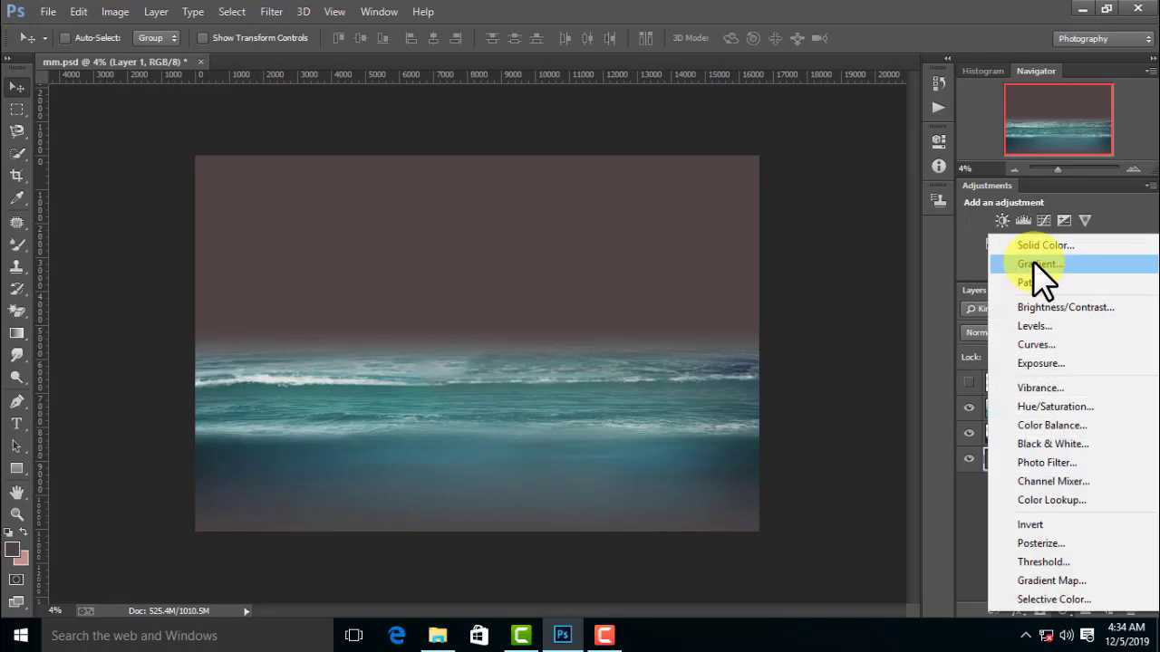
click(1034, 246)
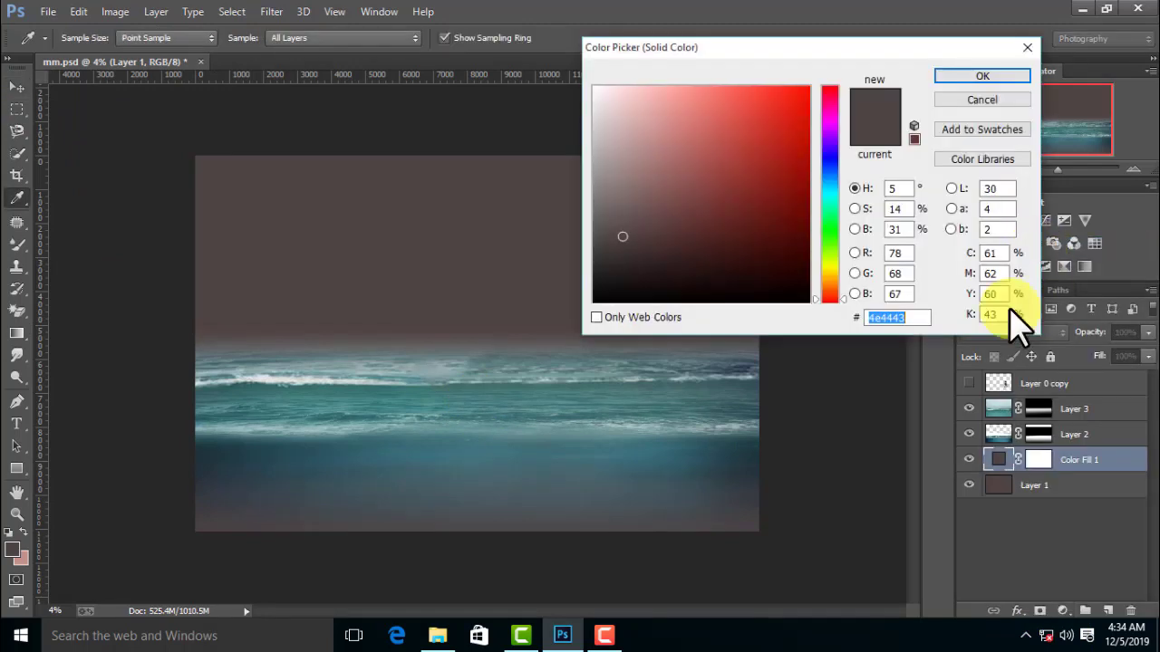
click(686, 456)
click(967, 80)
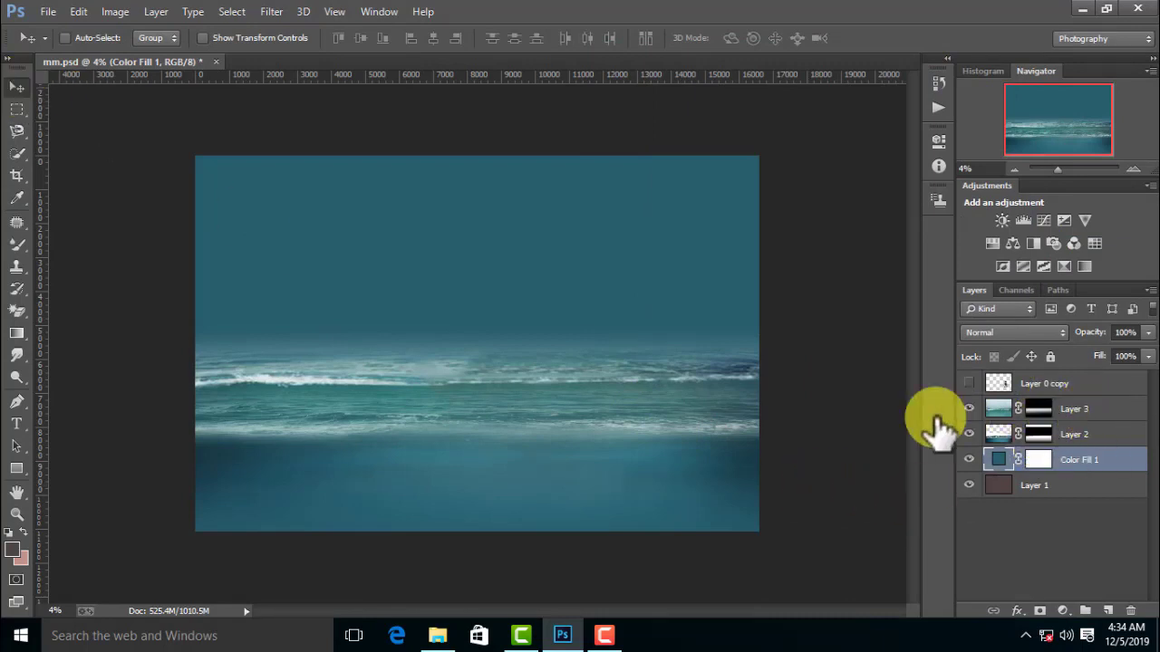
click(1074, 408)
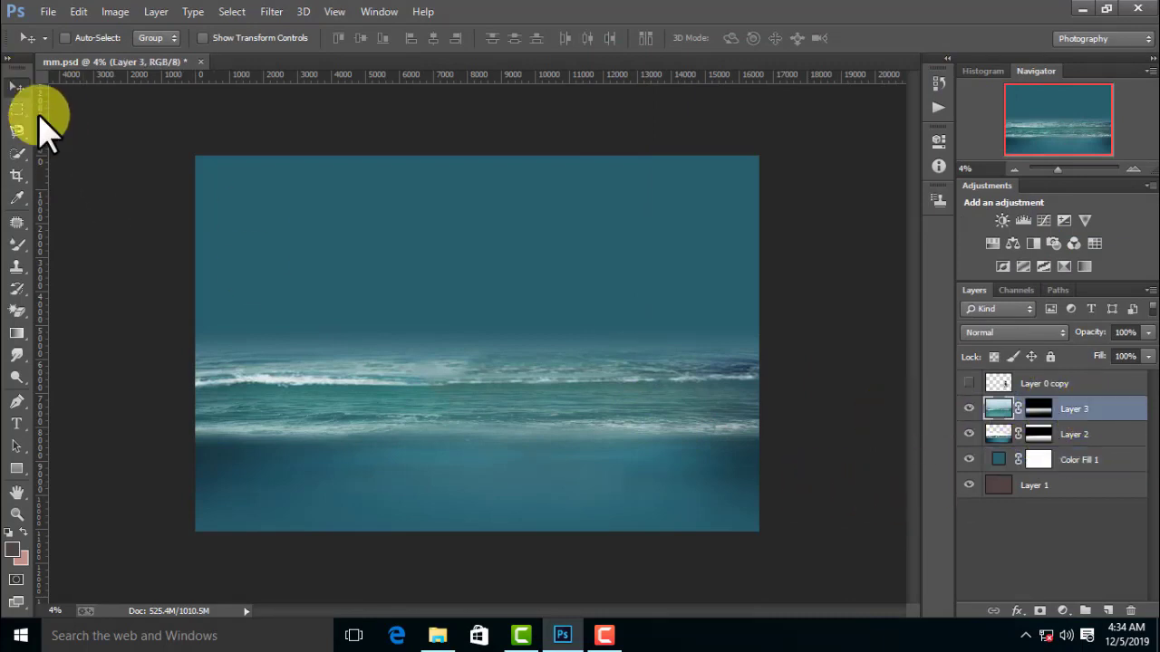
- Open the old wooden crate image and erase its white background
click(50, 12)
click(77, 42)
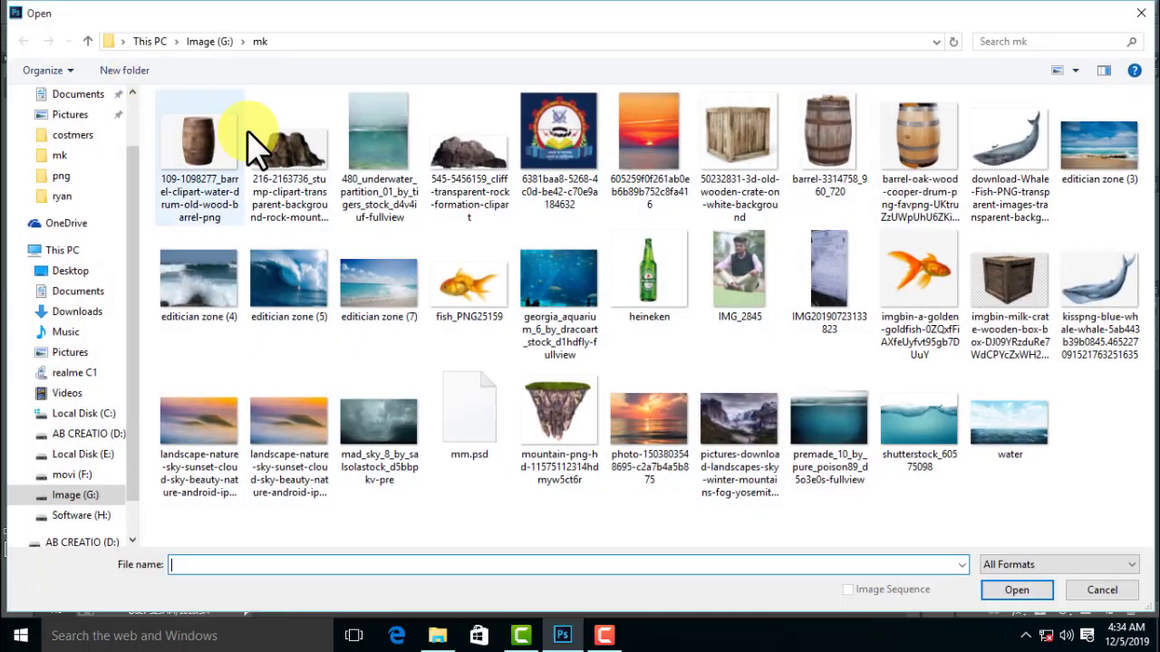
double_click(732, 118)
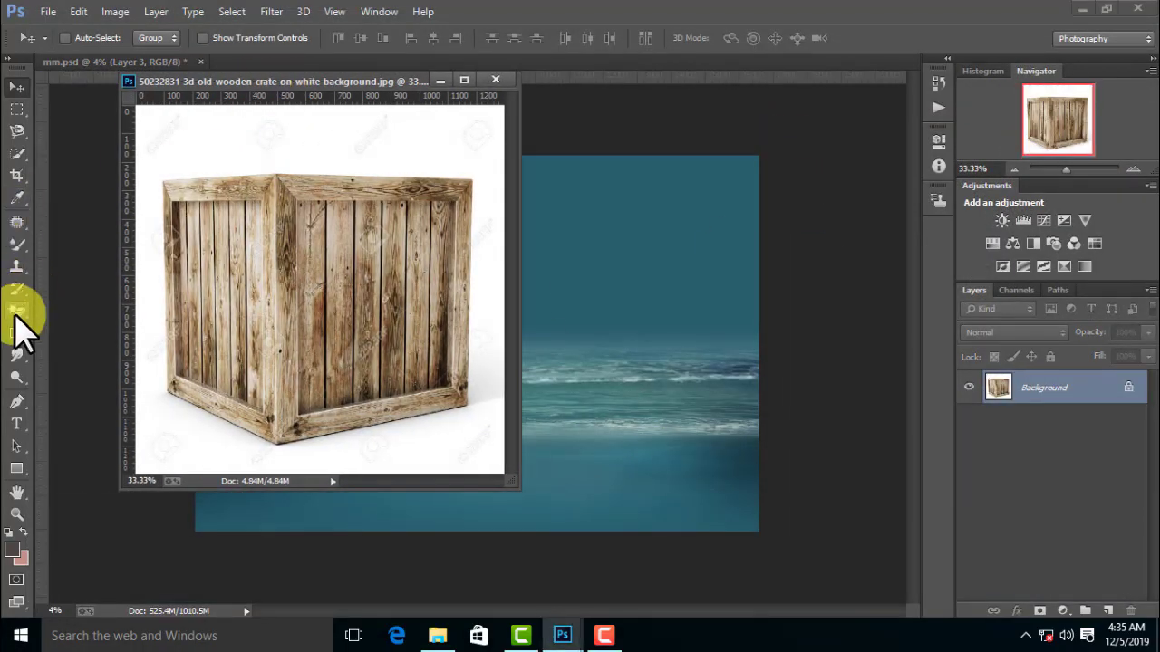
click(18, 311)
click(175, 150)
- Drag the crate into mm.psd and close its source without saving
click(17, 87)
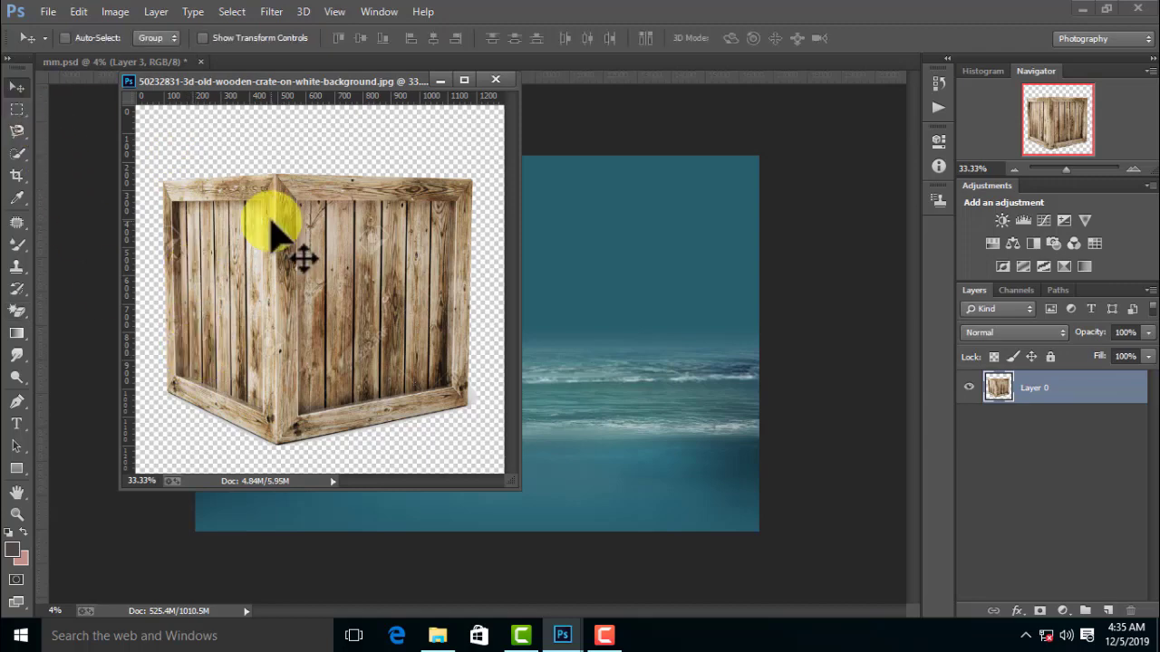
drag(271, 231, 579, 236)
click(495, 79)
click(594, 251)
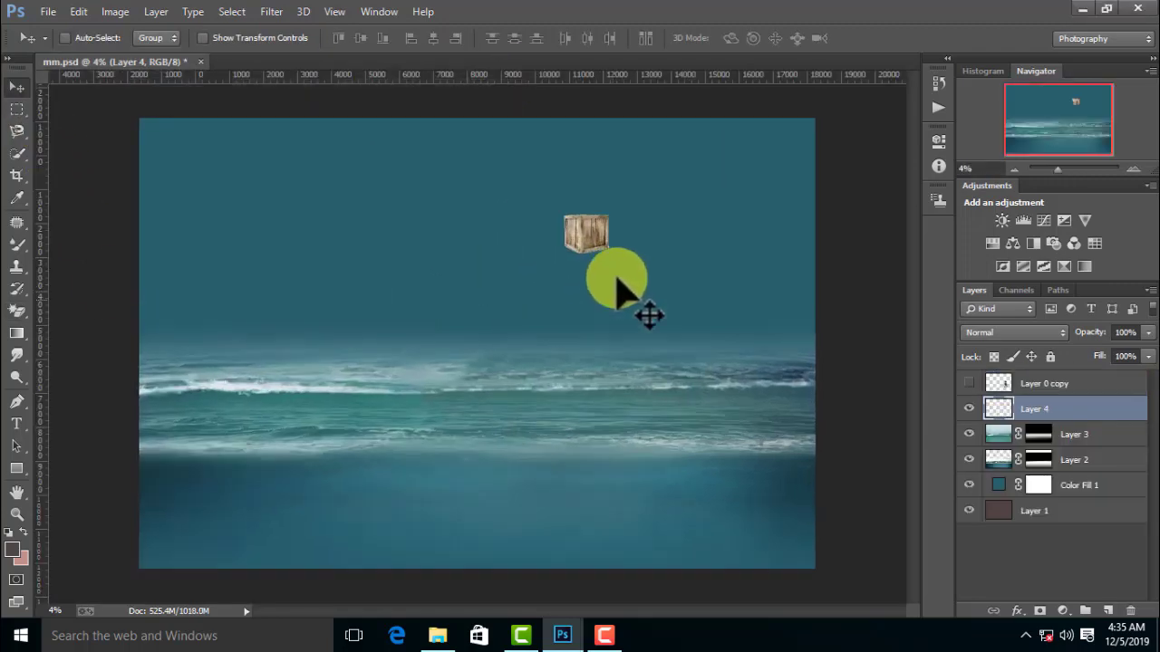
- Enlarge the crate to about 4270 px wide and place it on the water near the centre
key(ctrl+plus)
key(ctrl+plus)
drag(640, 213, 465, 220)
key(ctrl+t)
mouse_move(523, 289)
mouse_down()
mouse_move(590, 340)
mouse_move(657, 355)
mouse_up()
drag(510, 259, 489, 235)
drag(565, 342, 680, 480)
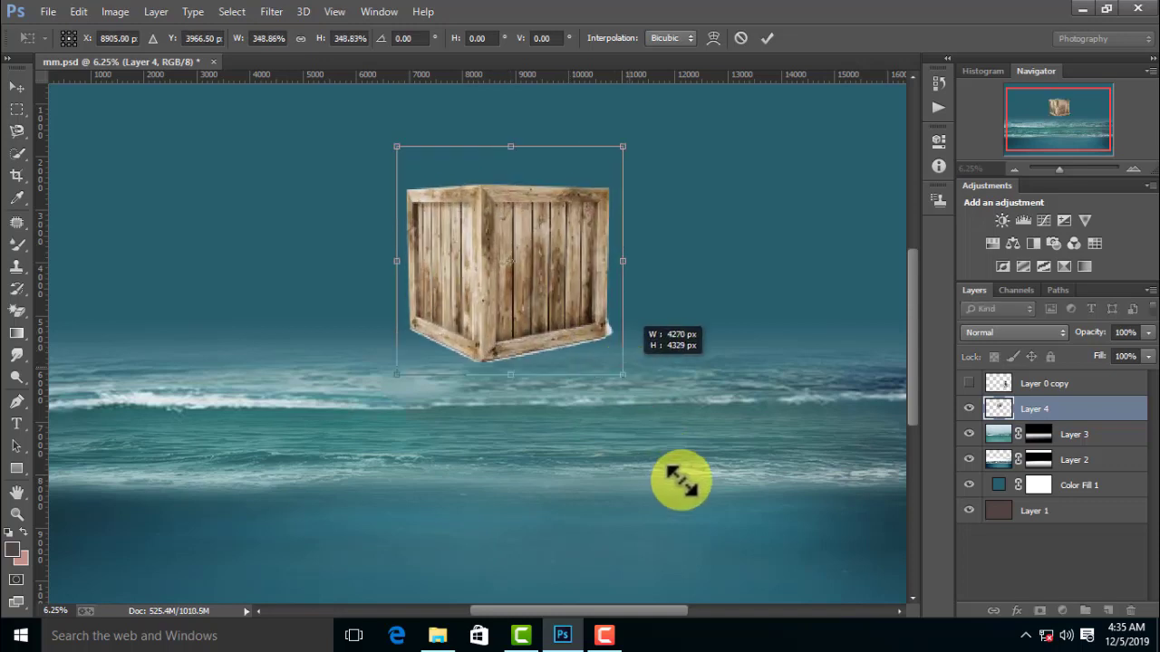
drag(466, 259, 416, 313)
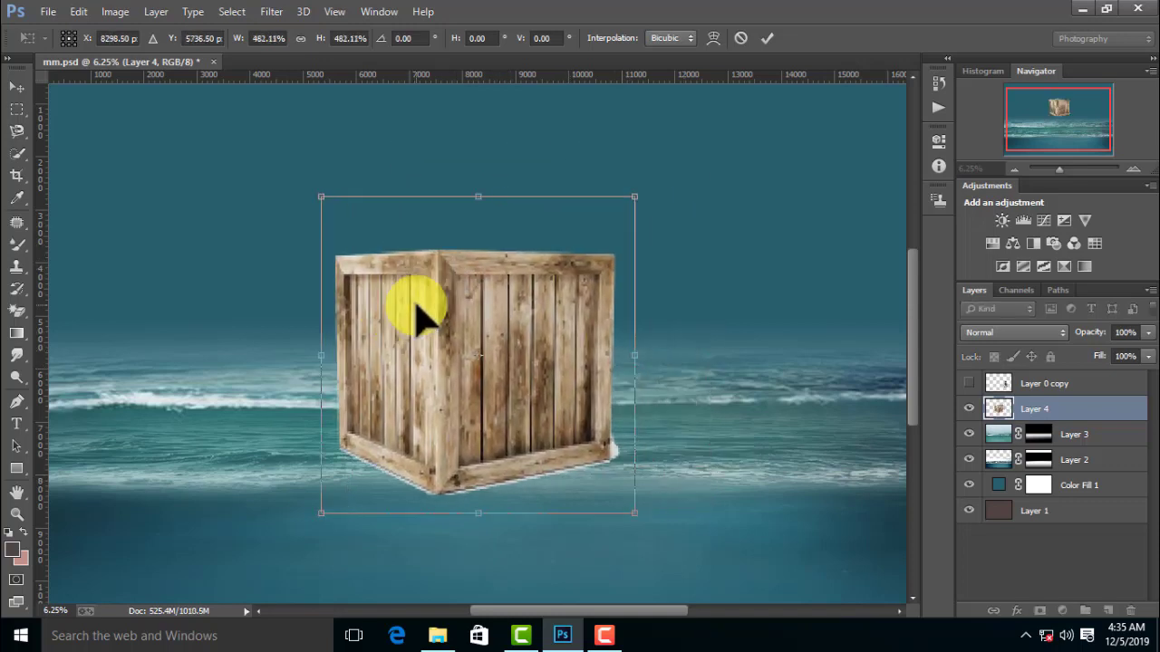
double_click(492, 397)
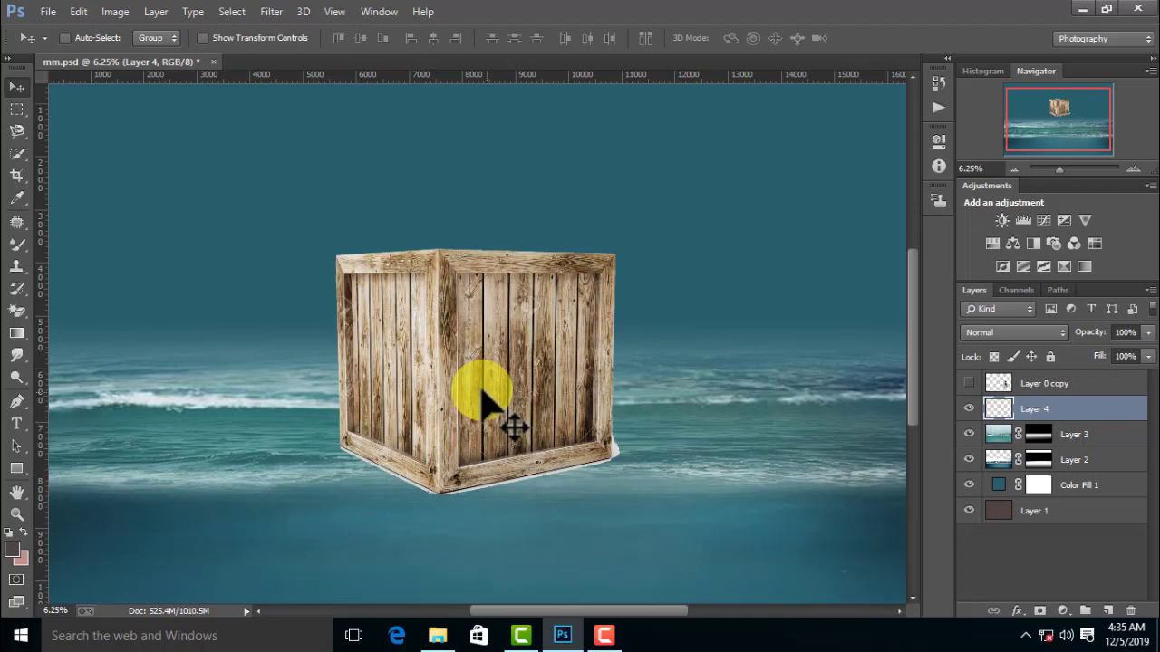
click(16, 131)
key(shift+l)
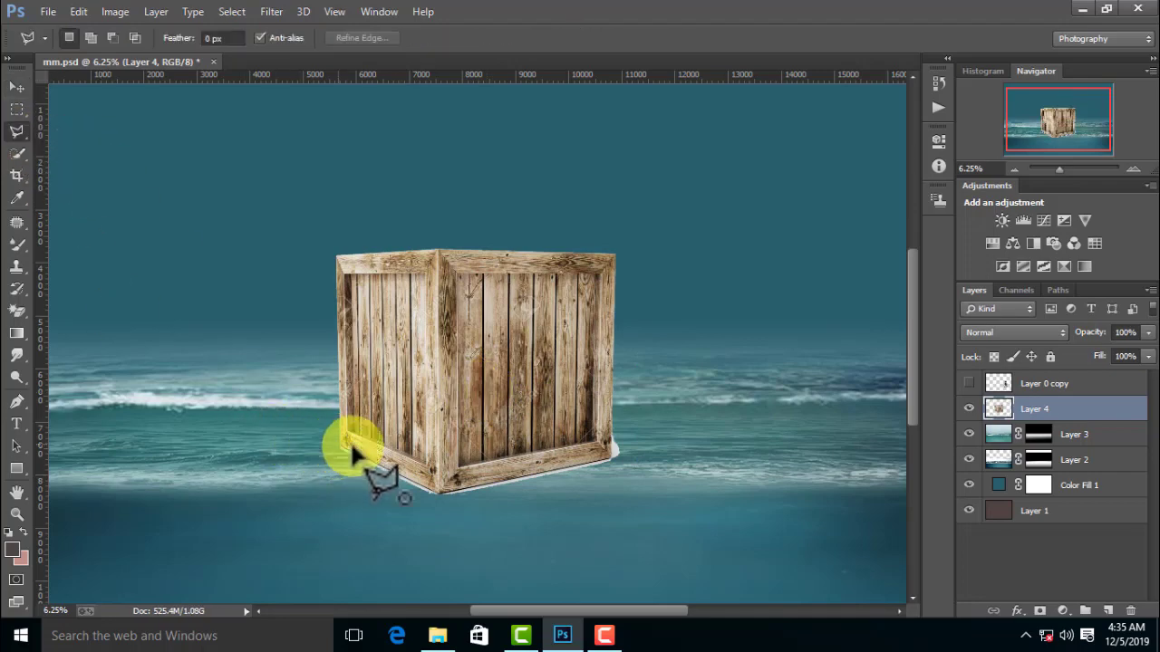
click(349, 446)
click(437, 493)
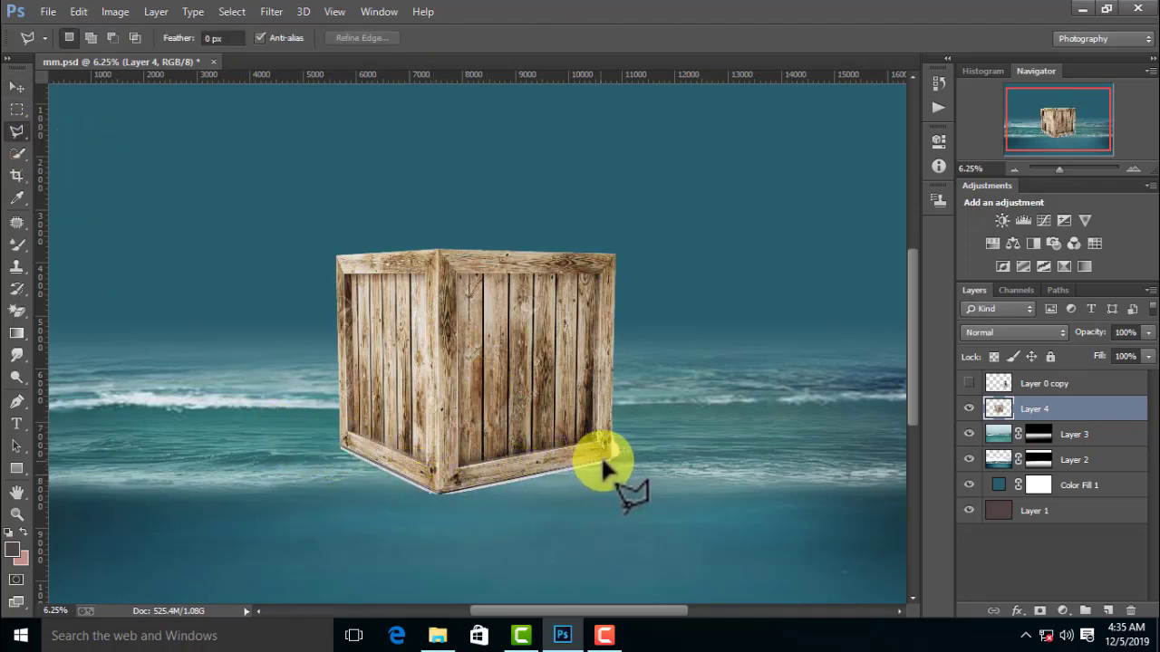
click(297, 499)
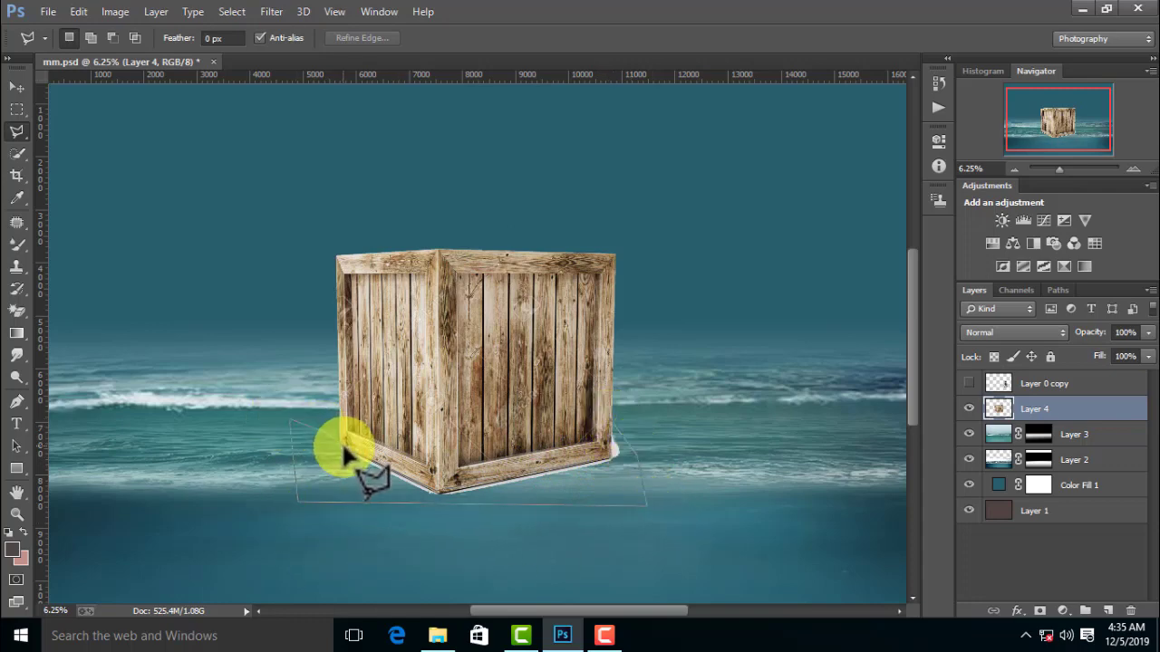
click(344, 450)
right_click(277, 258)
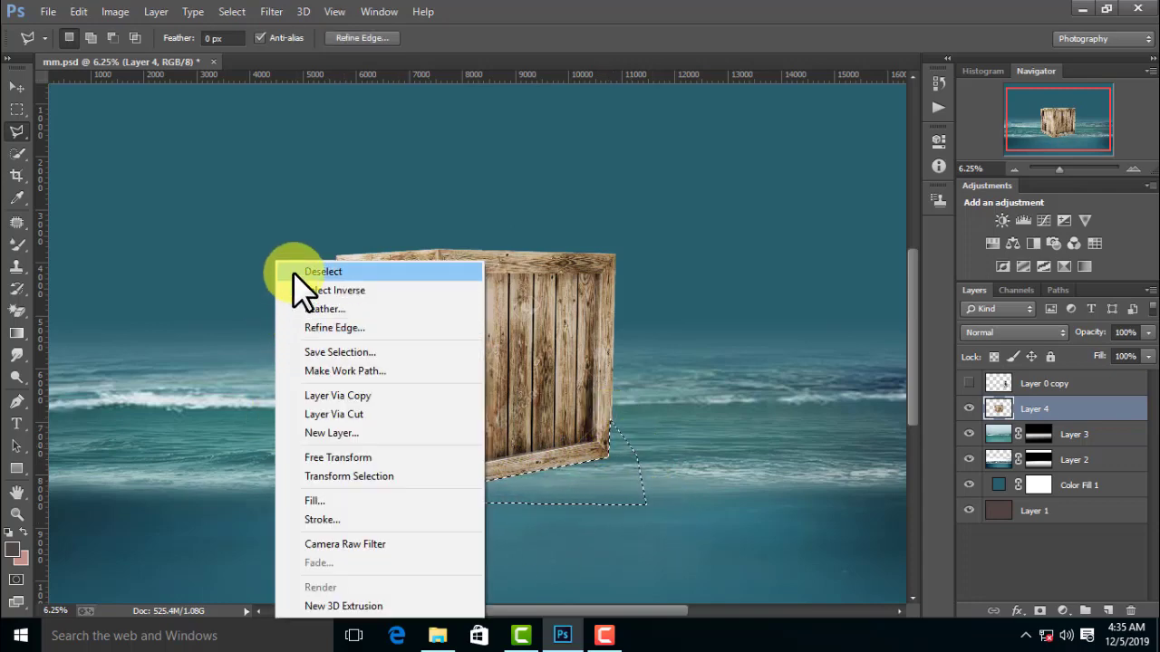
click(293, 268)
key(ctrl+minus)
key(ctrl+minus)
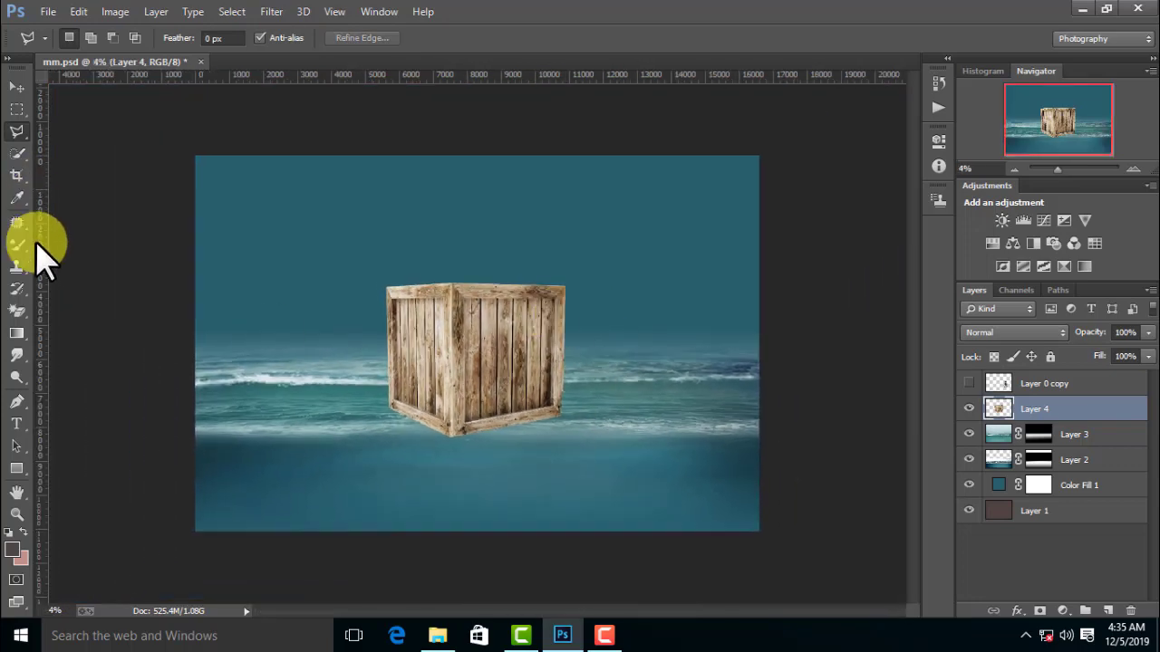
click(22, 360)
- Nudge the crate down and to the right on the water with the Move tool
click(344, 336)
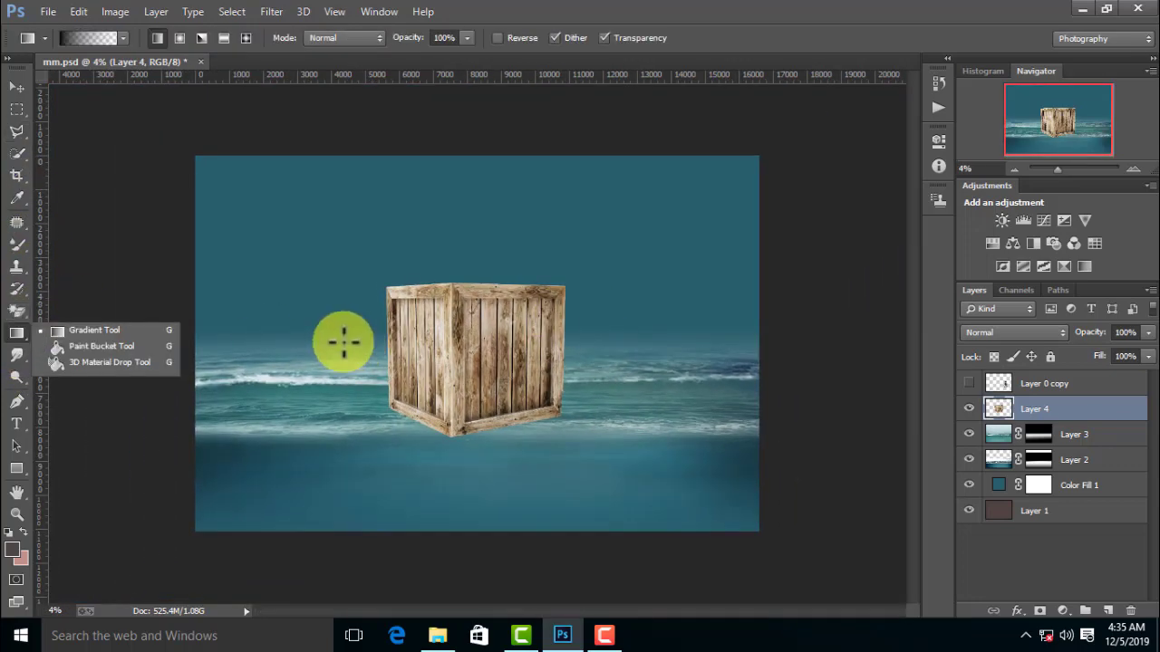
click(19, 81)
drag(457, 306, 470, 343)
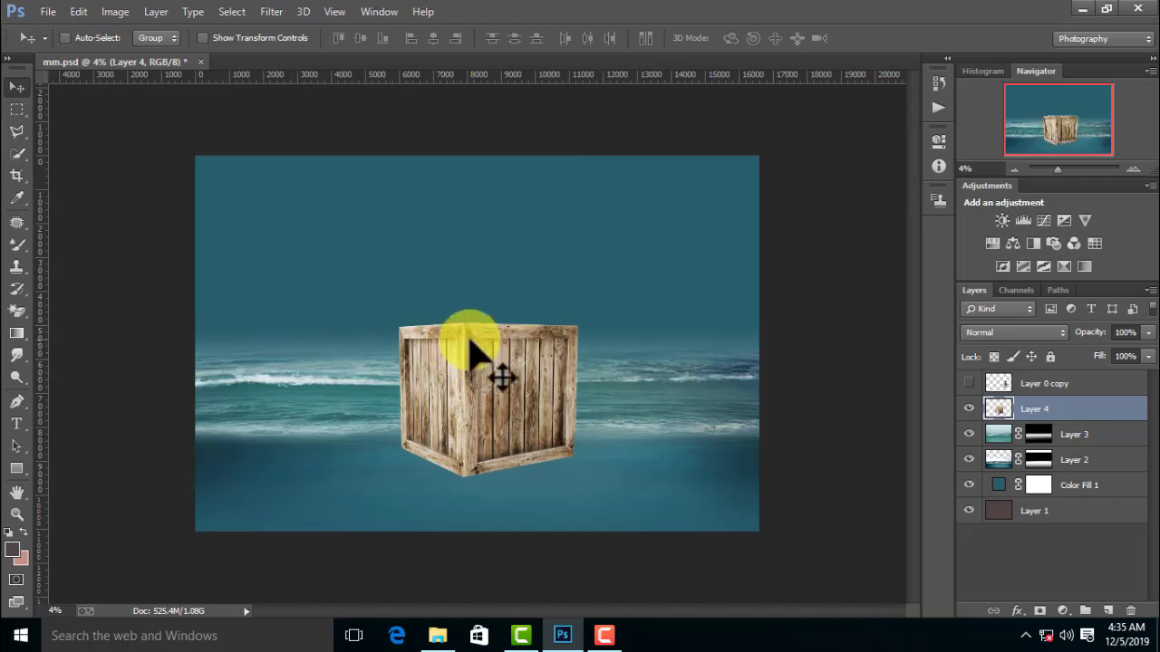
drag(534, 376, 517, 356)
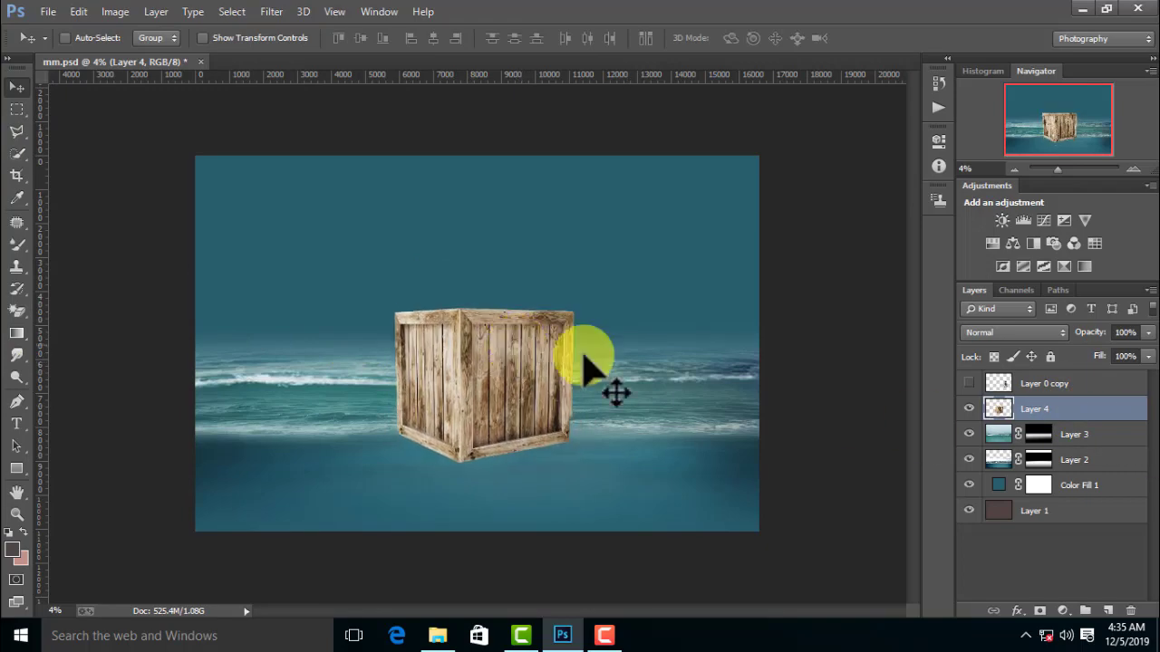
- Move Layer 4 below Layer 3, then reposition and slightly shrink the crate
drag(1042, 409, 1078, 445)
key(ctrl+t)
mouse_move(531, 306)
mouse_down()
mouse_move(527, 337)
mouse_move(538, 342)
mouse_up()
drag(561, 337, 563, 335)
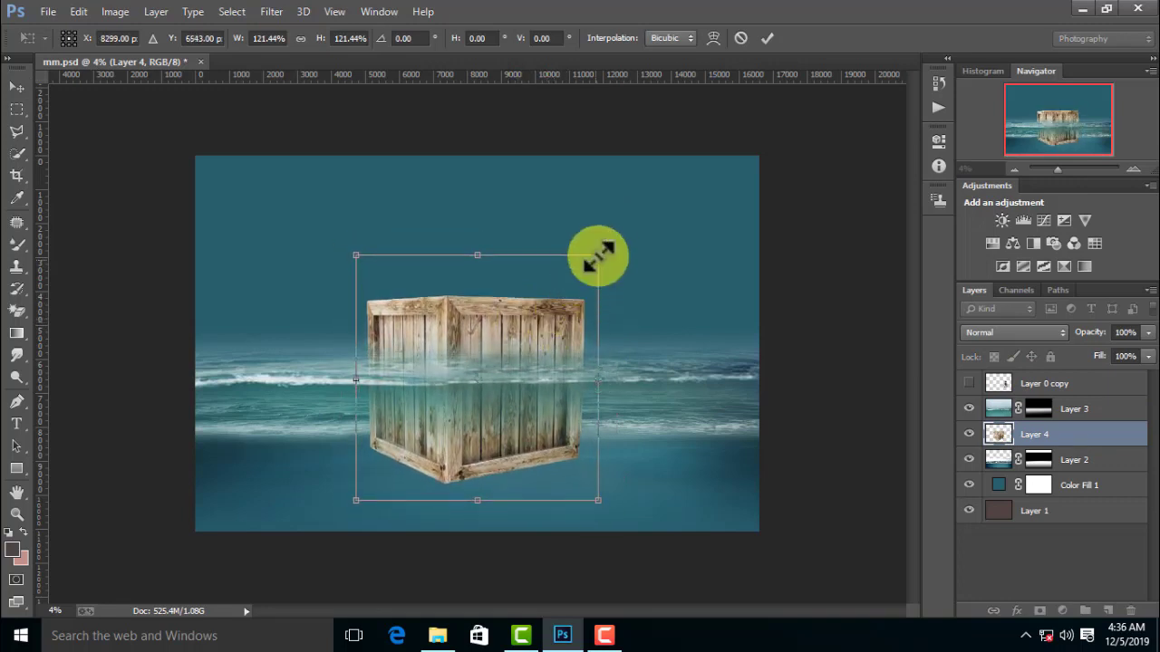
drag(597, 259, 599, 253)
double_click(579, 335)
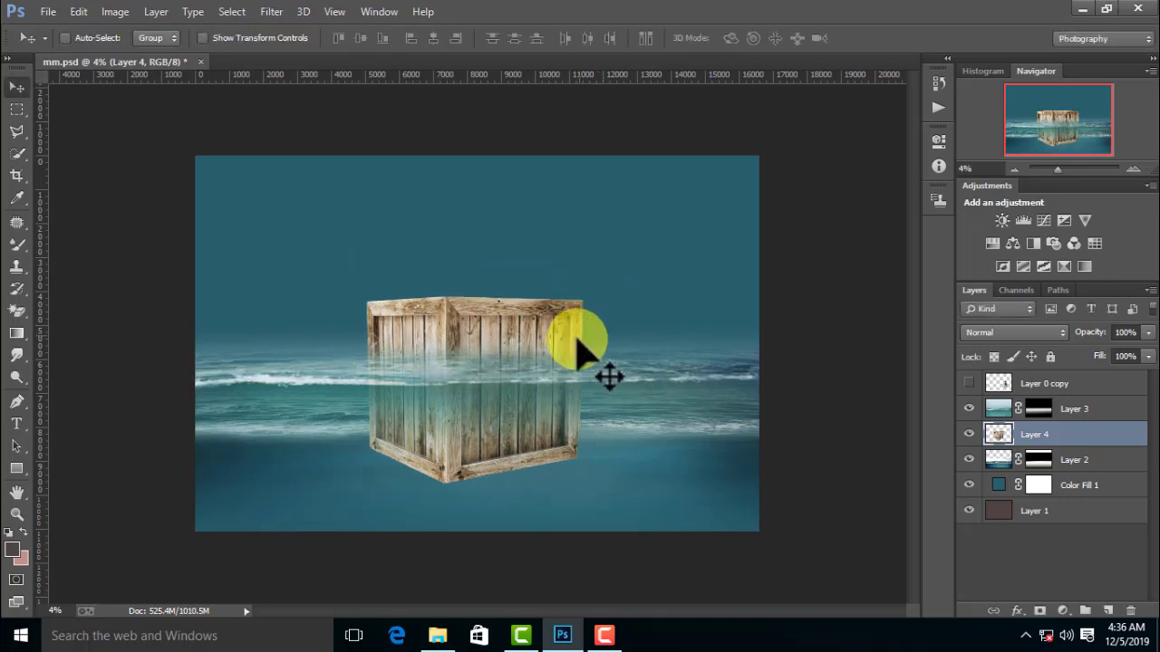
key(ctrl+minus)
- Show Layer 0 copy, seat the man on the crate and enlarge him to about 131%
click(969, 384)
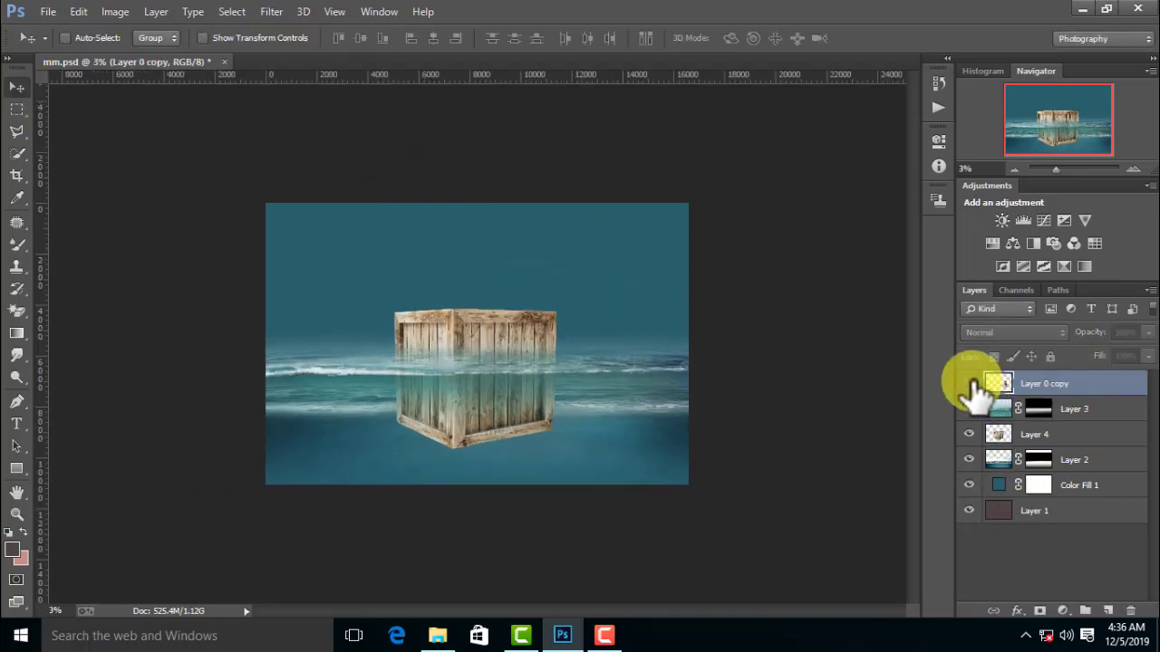
drag(570, 349, 497, 272)
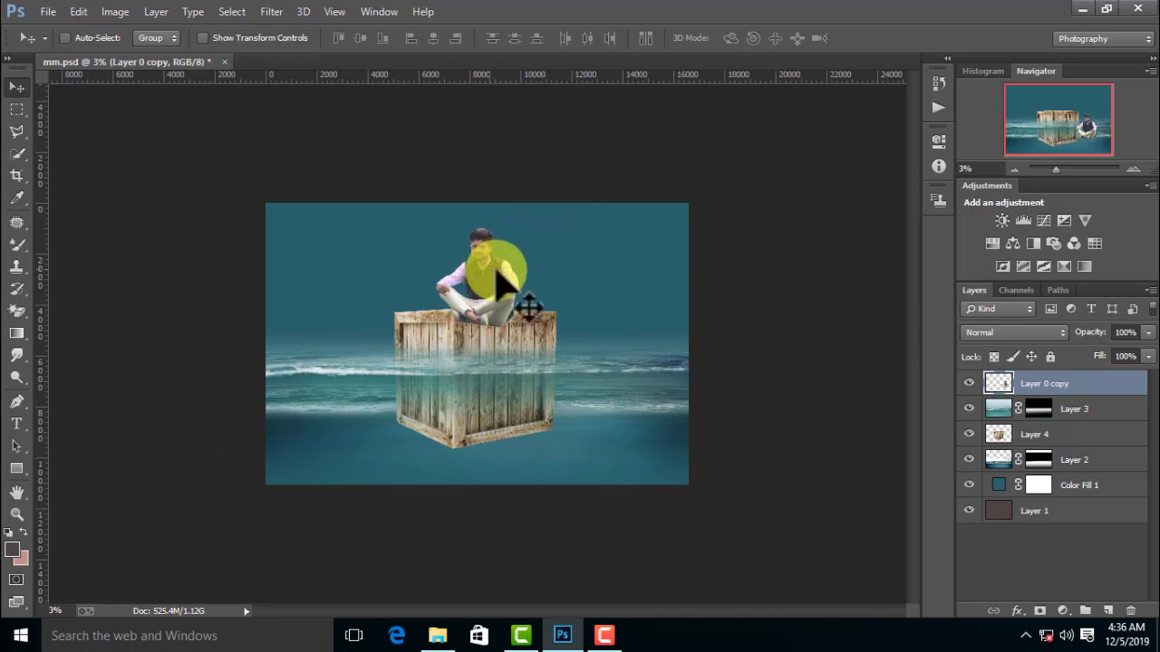
key(ctrl+plus)
drag(504, 292, 497, 283)
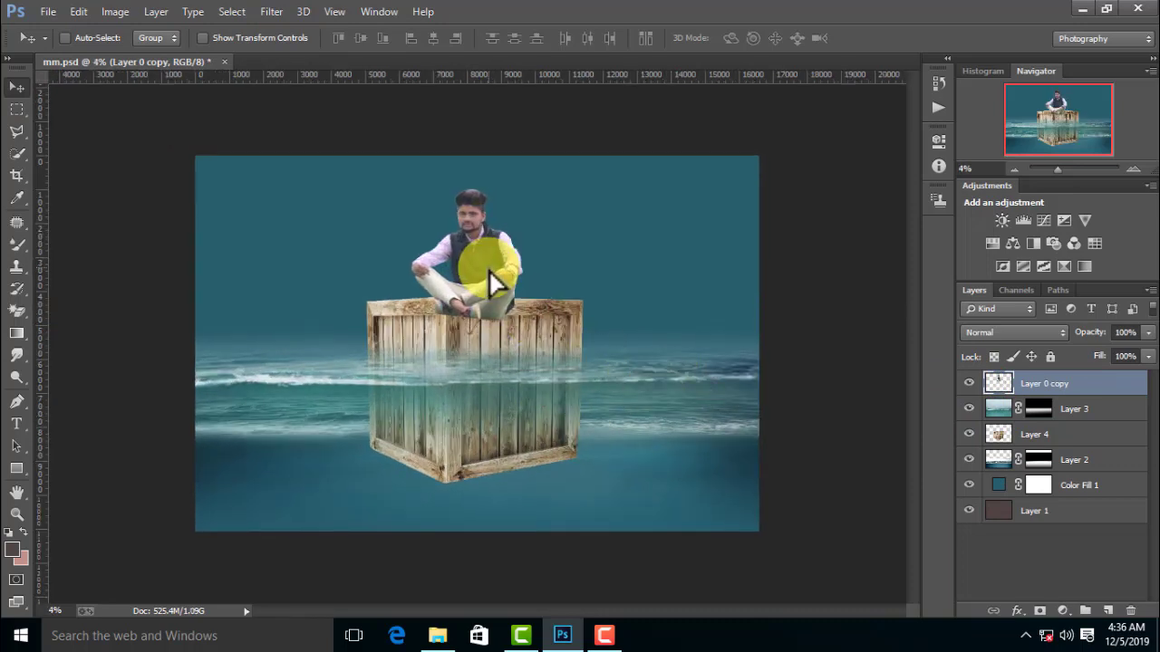
key(ctrl+t)
drag(525, 336, 543, 350)
drag(492, 280, 498, 288)
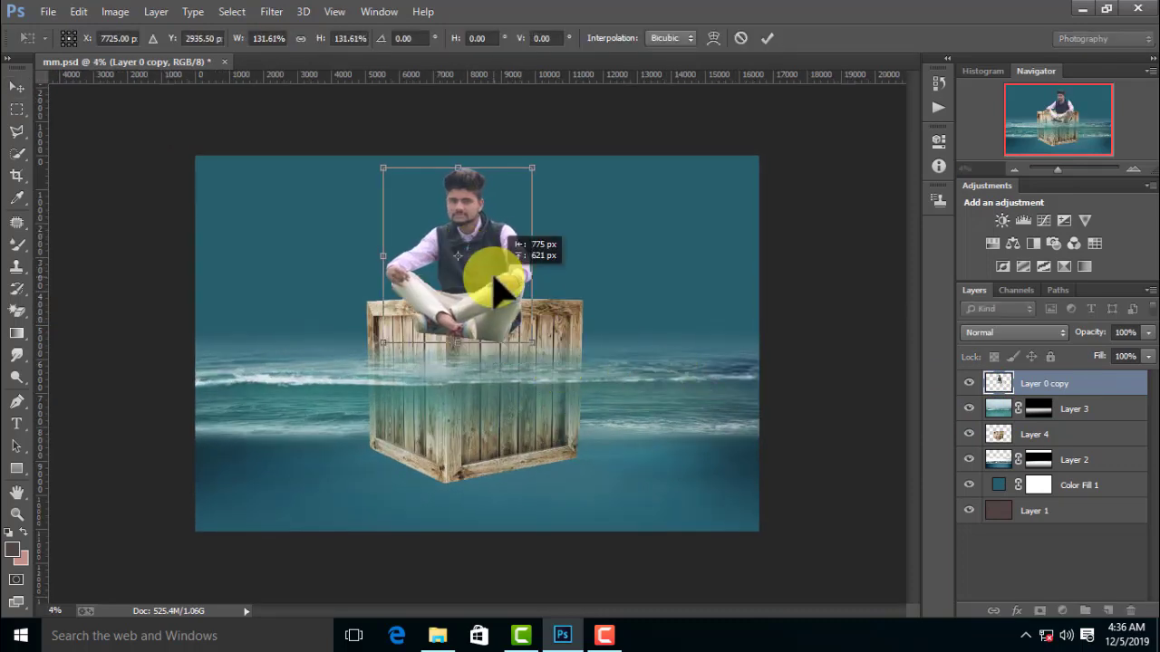
double_click(414, 263)
- Crop the canvas with its top edge extended upward to add more sky
click(17, 175)
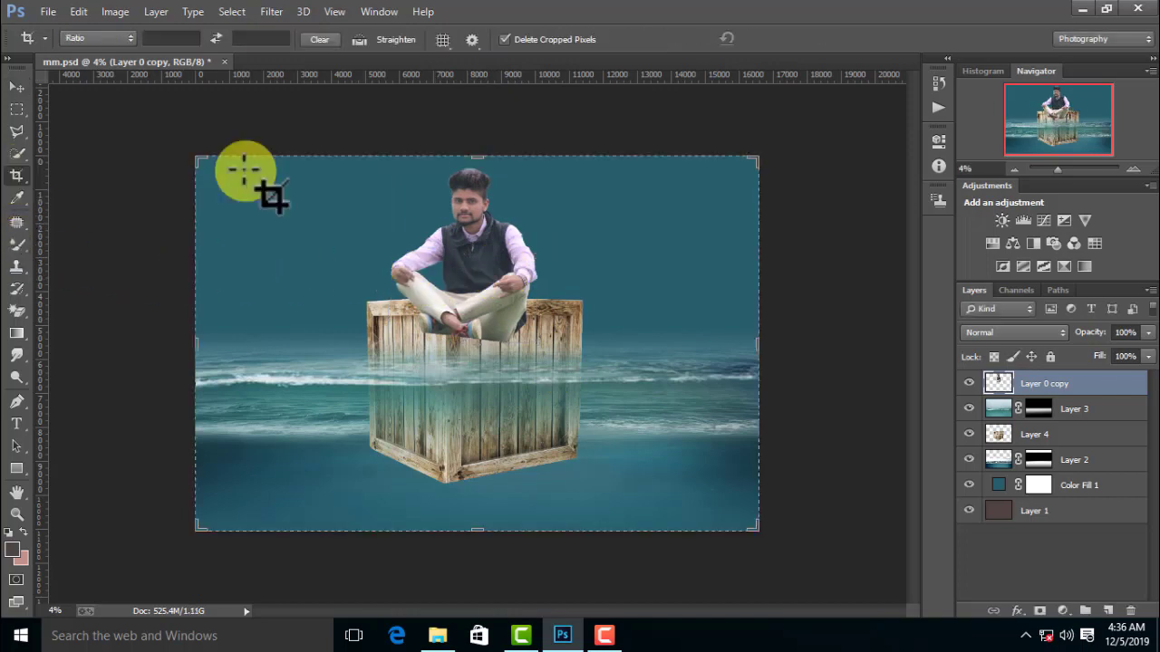
drag(477, 157, 479, 106)
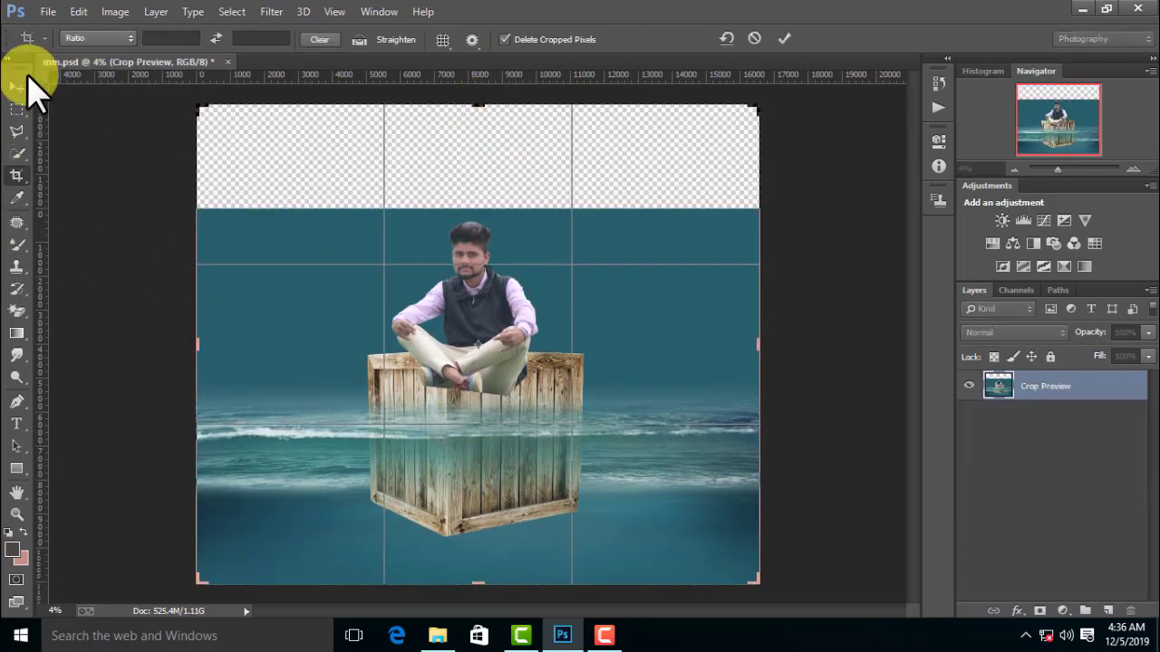
click(27, 78)
click(510, 250)
click(801, 364)
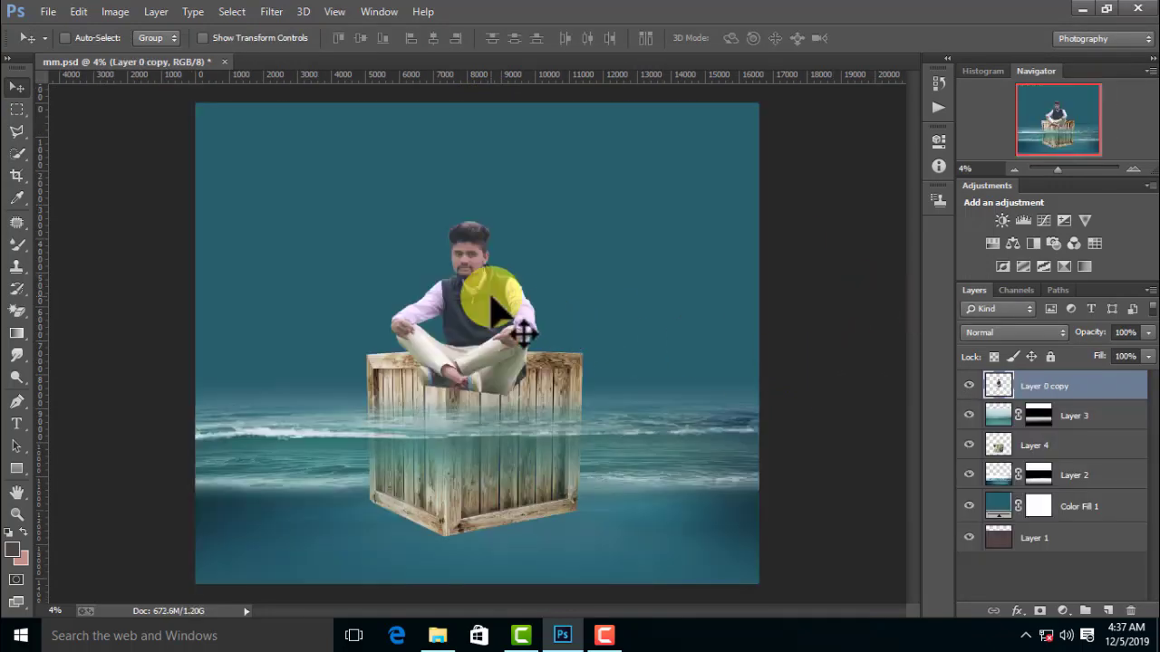
- Shrink the crate to about 78% and lower the man in Layer 0 copy onto it
drag(518, 324, 505, 239)
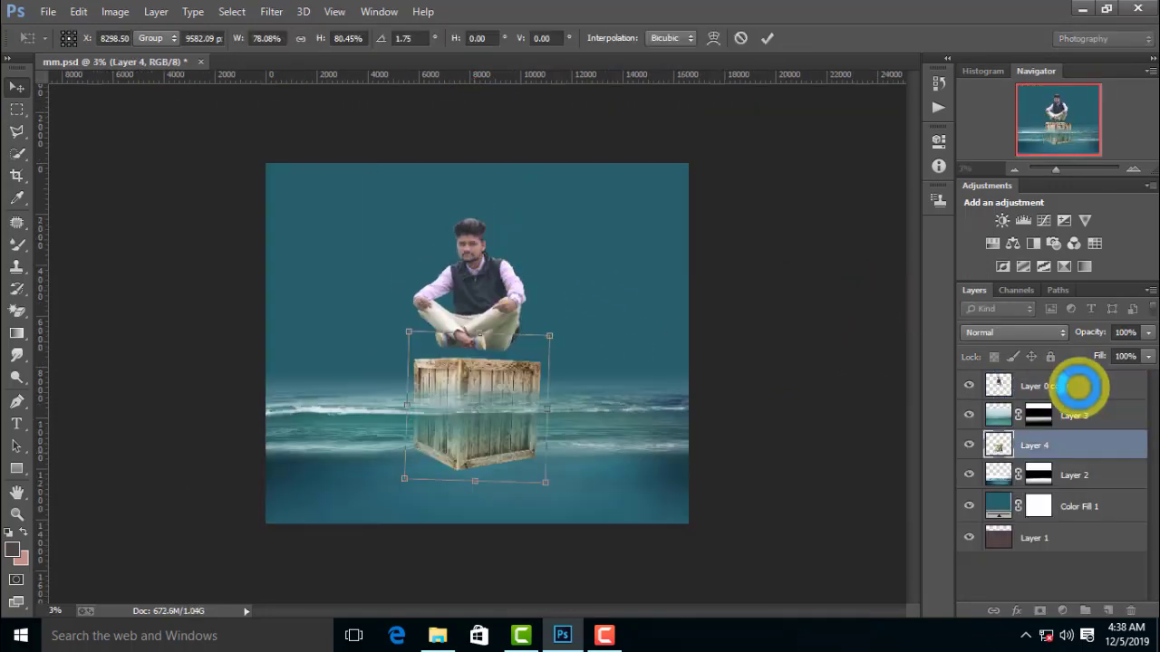
key(Return)
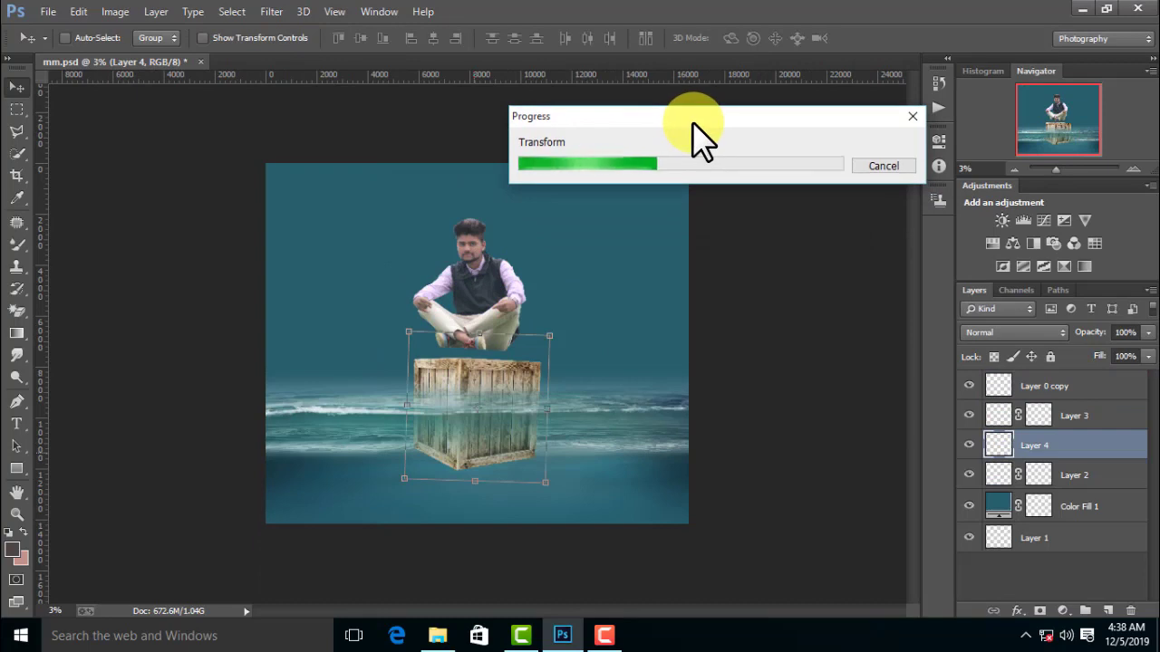
click(1077, 385)
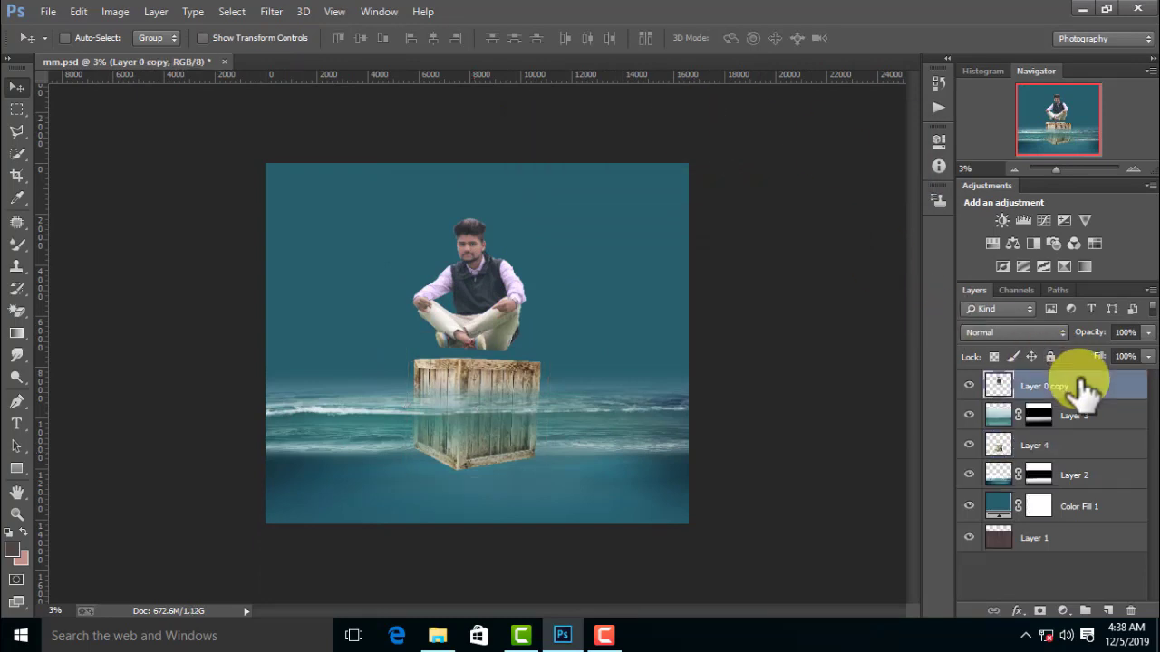
drag(499, 311, 504, 323)
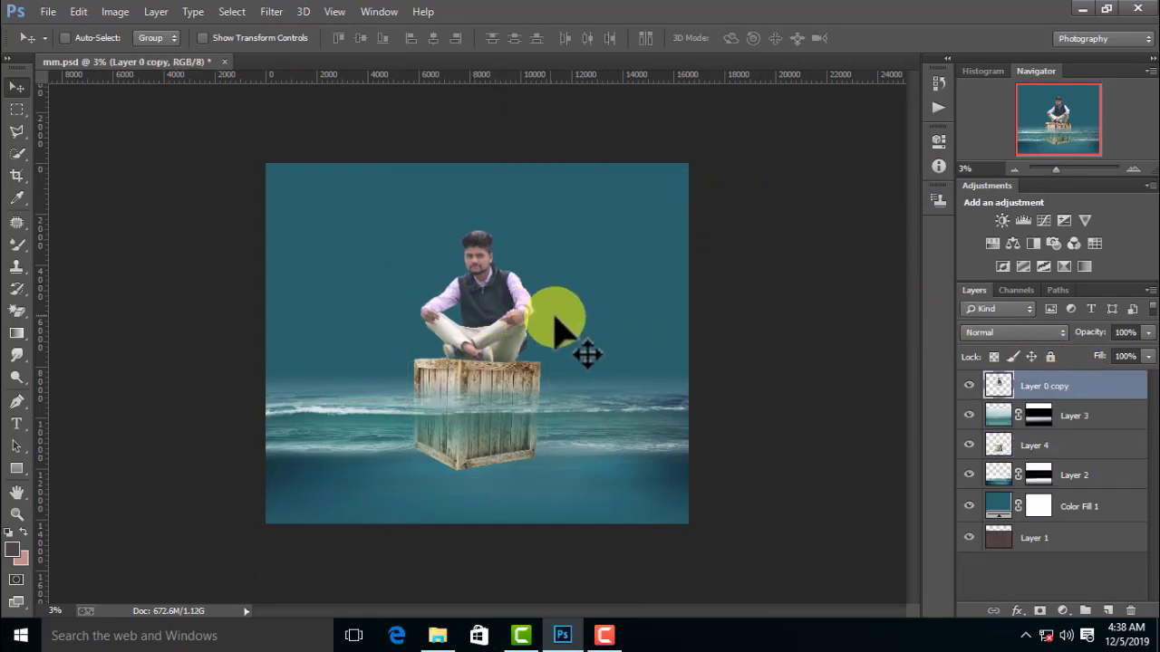
key(ctrl+minus)
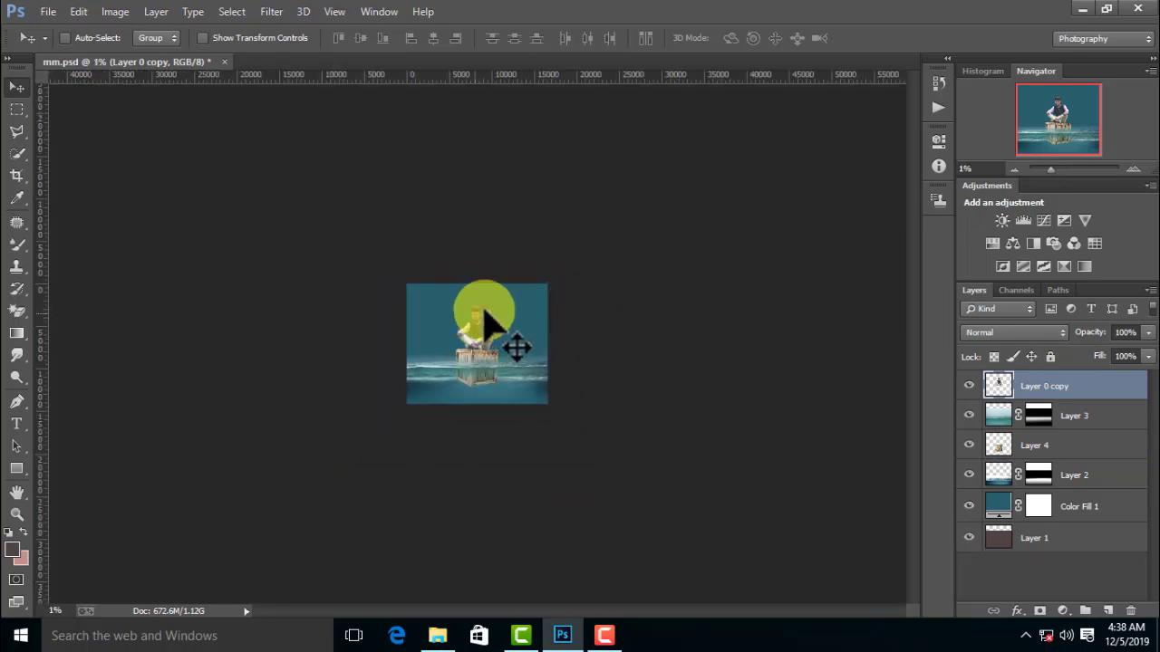
key(ctrl+0)
key(ctrl+t)
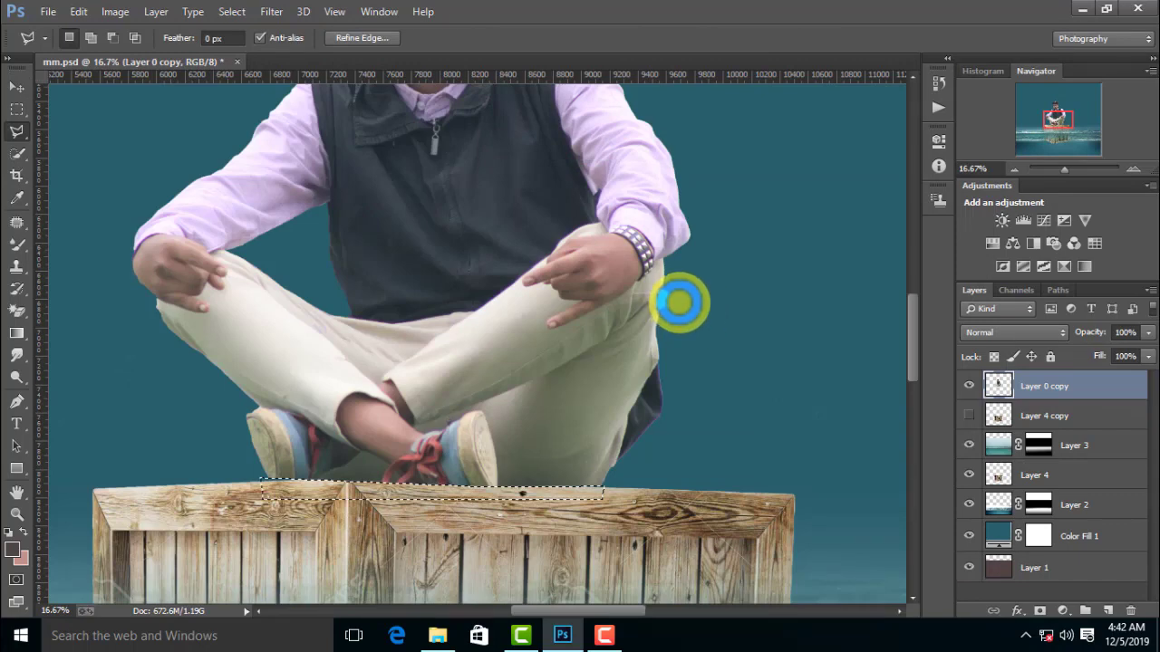
- Feather the selection under the man's feet by 4.3 px, then deselect
key(alt+ctrl+r)
drag(801, 290, 826, 292)
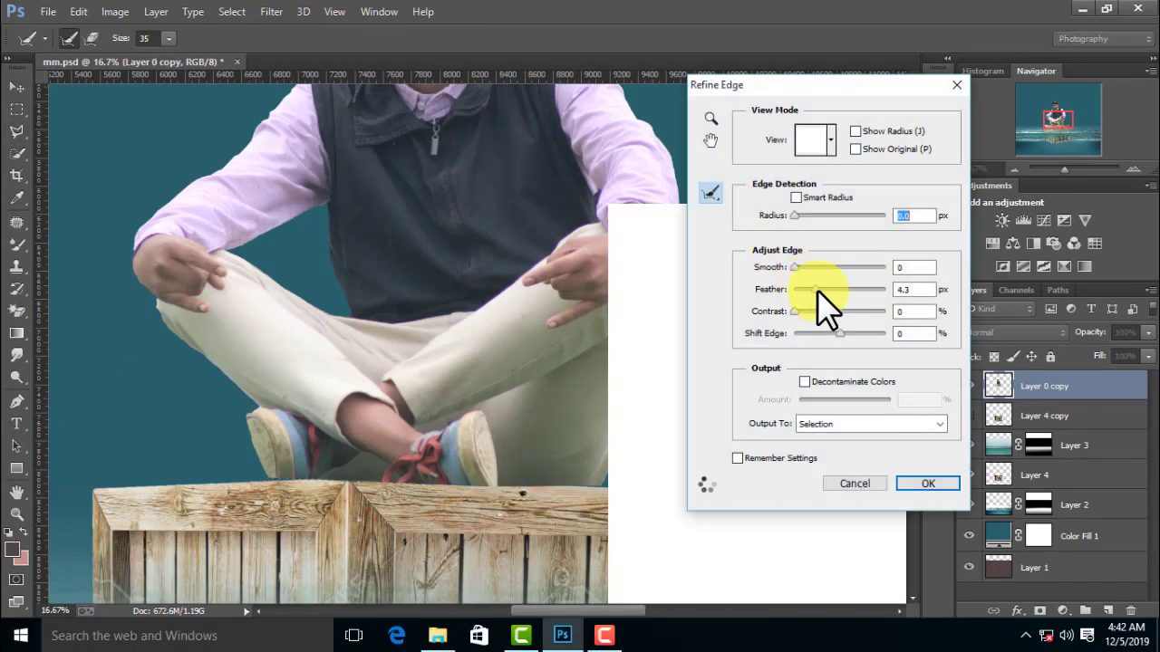
click(926, 484)
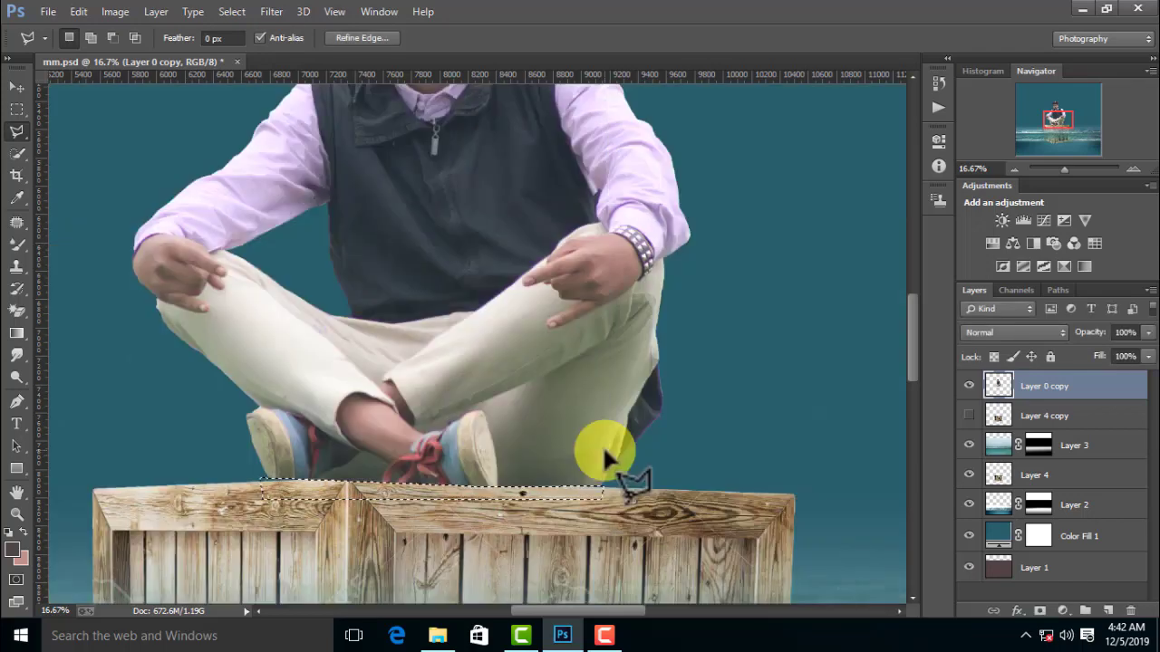
right_click(587, 379)
click(659, 29)
- On Layer 4, draw a rectangular marquee around the crate's submerged lower half
scroll(777, 474, down, 3)
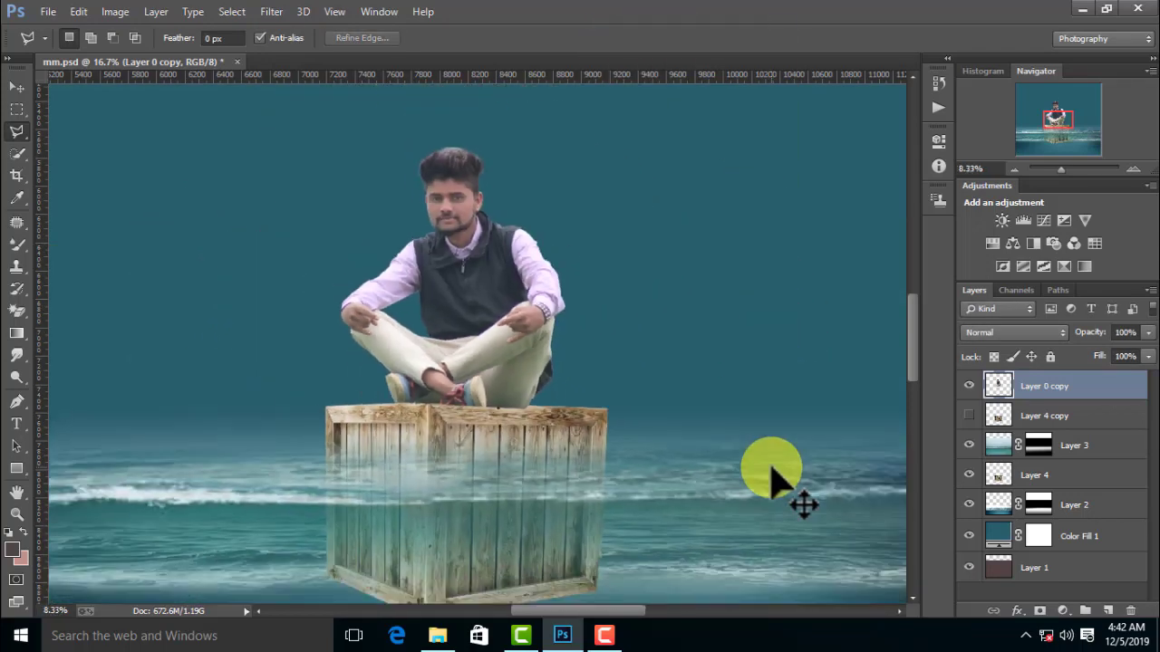
scroll(776, 474, down, 2)
scroll(777, 474, down, 1)
scroll(575, 374, up, 1)
scroll(508, 290, up, 2)
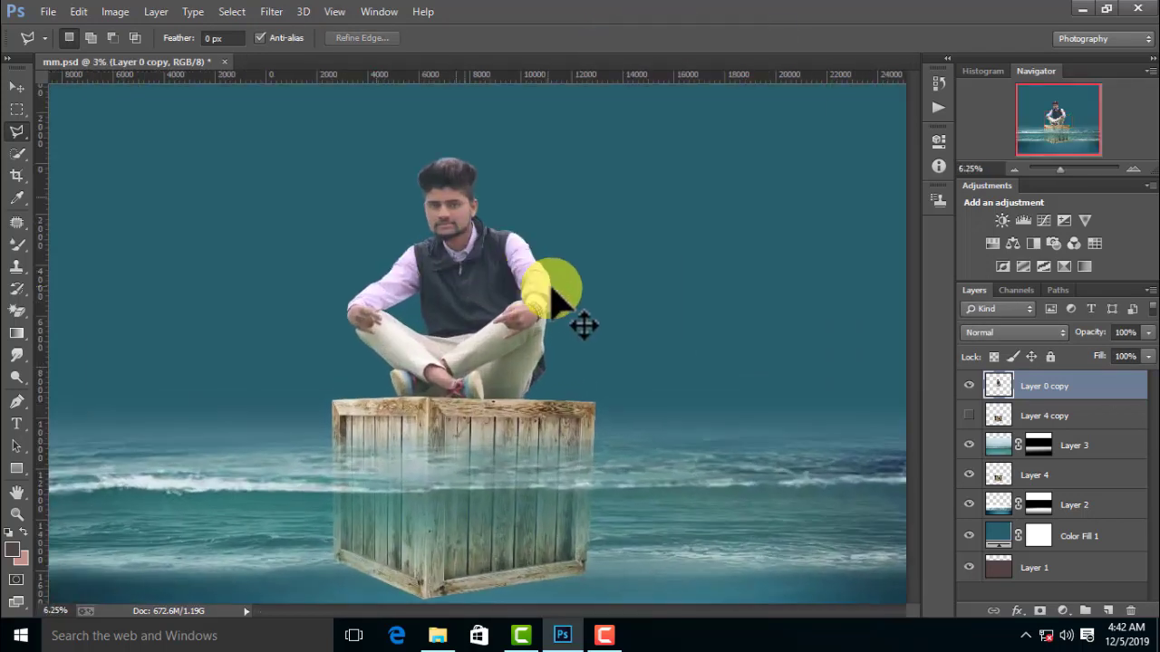
scroll(586, 324, up, 3)
key(ctrl+minus)
key(ctrl+minus)
key(ctrl+minus)
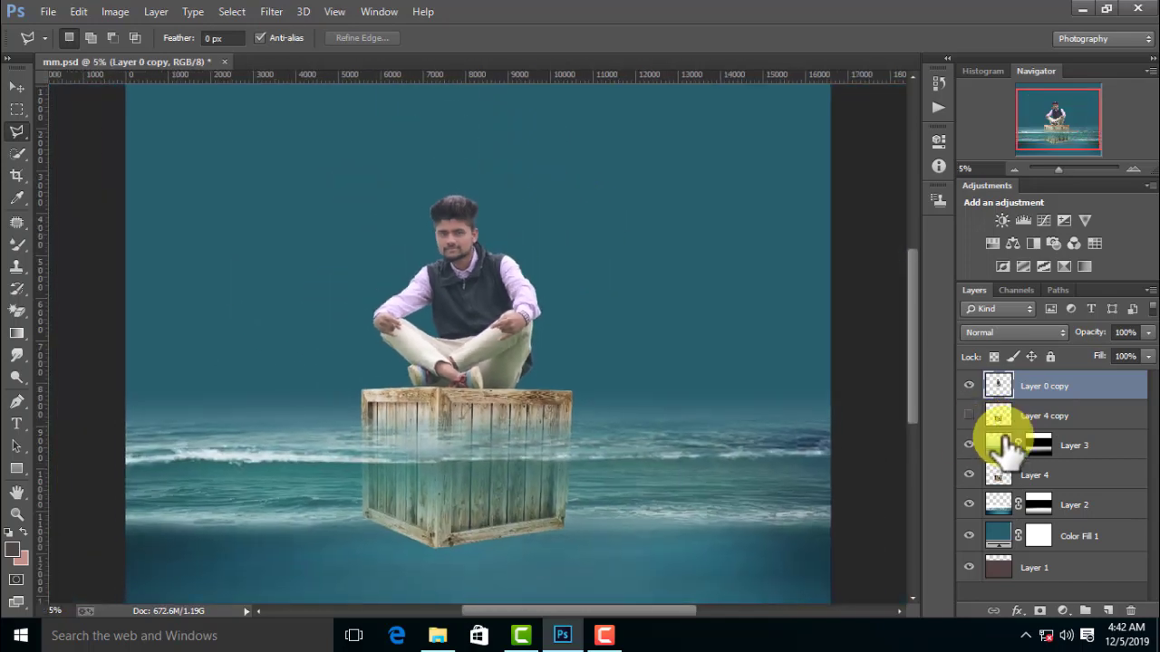
click(1033, 475)
click(17, 109)
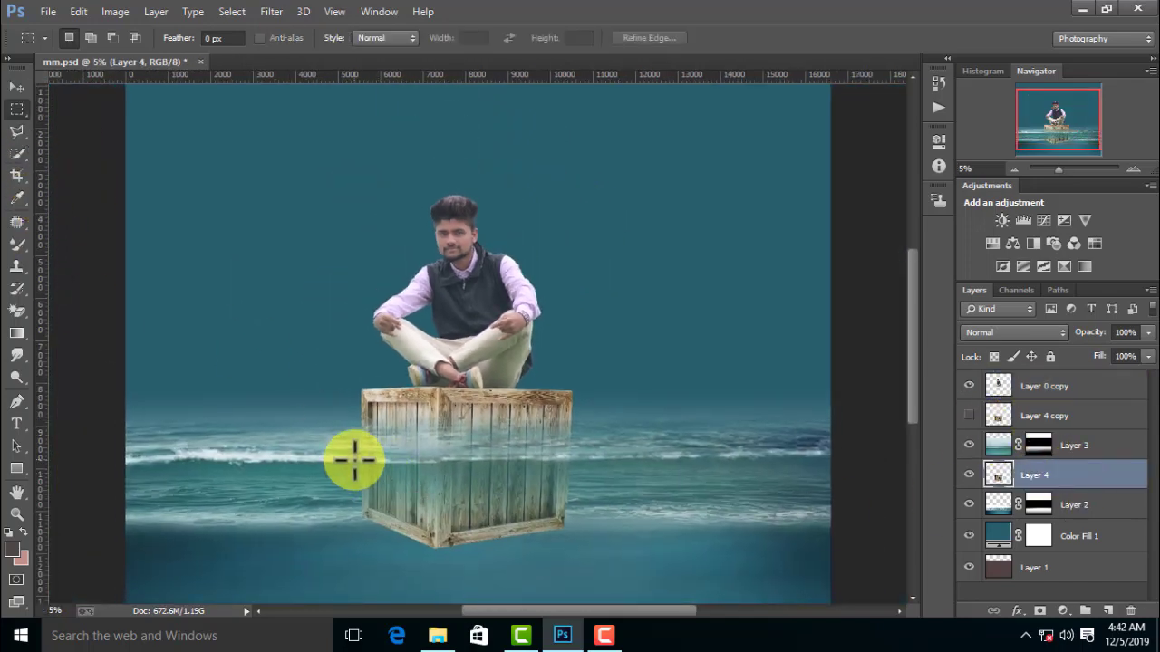
drag(348, 429, 580, 580)
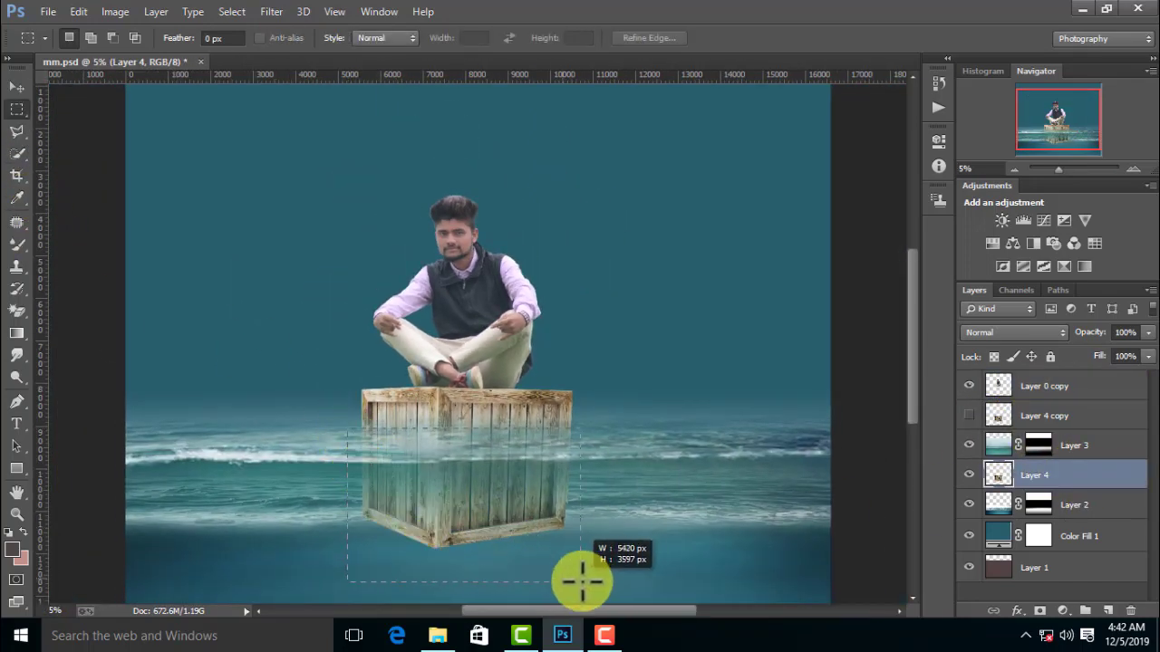
- Mask Layer 4 to the underwater crate selection and make Layer 4 copy visible
click(1039, 611)
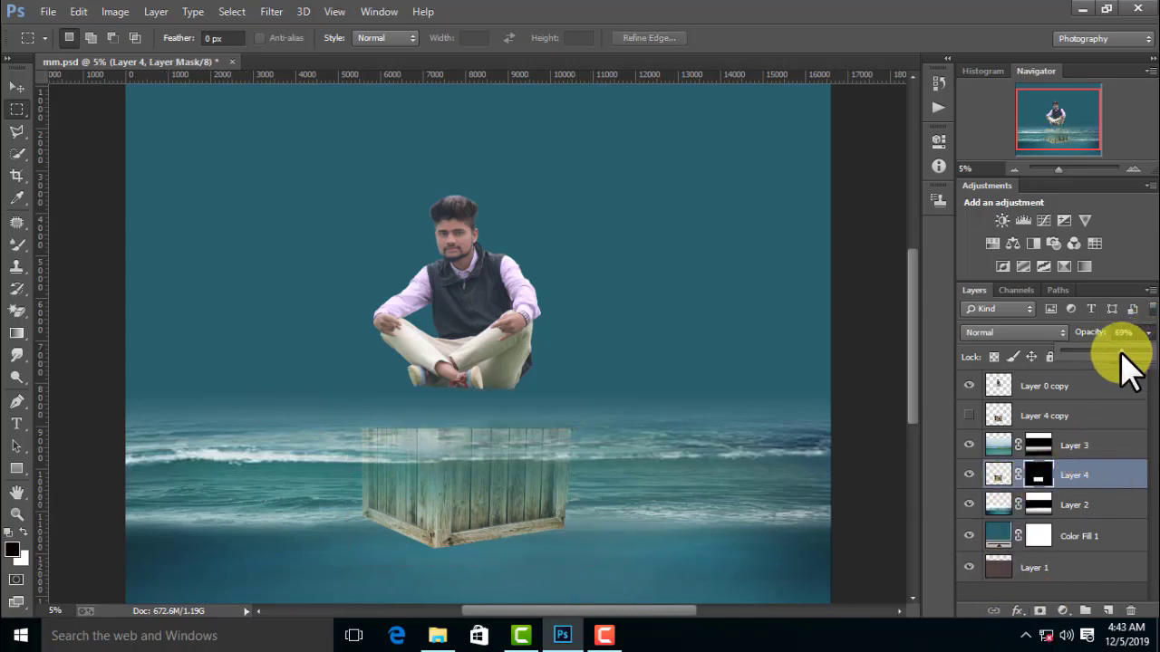
click(1104, 417)
alt+click(969, 416)
alt+click(970, 416)
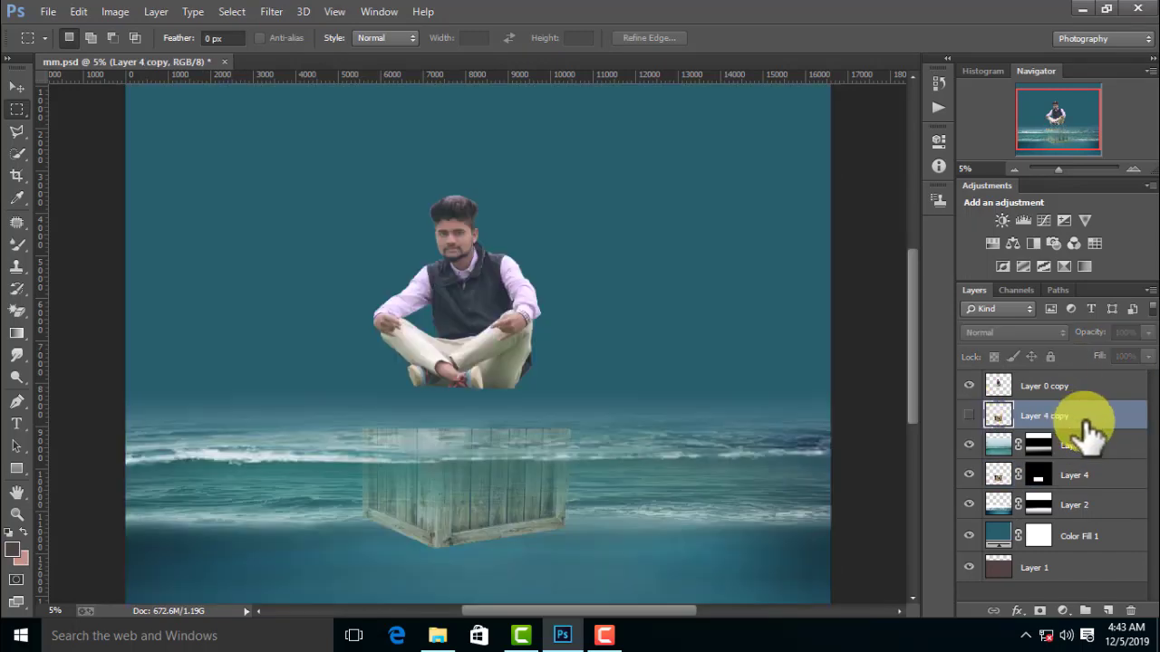
click(970, 416)
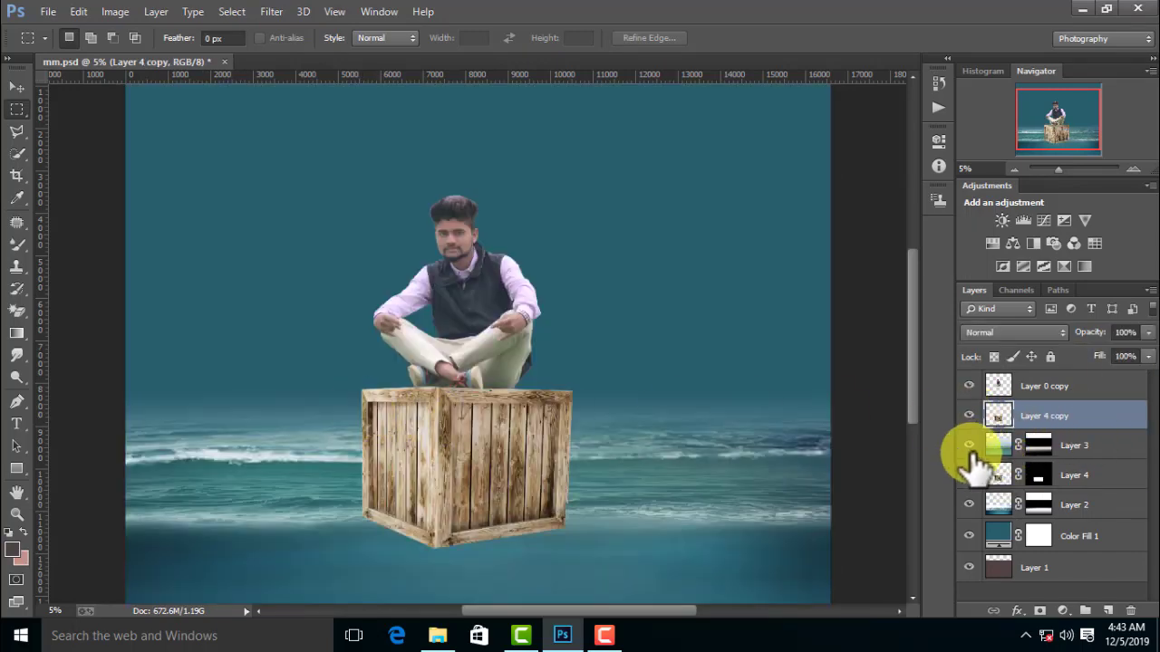
- Mask Layer 4 copy to a marquee of the crate top, then undo that mask
mouse_move(1127, 344)
mouse_down()
mouse_move(1040, 354)
mouse_move(1084, 357)
mouse_up()
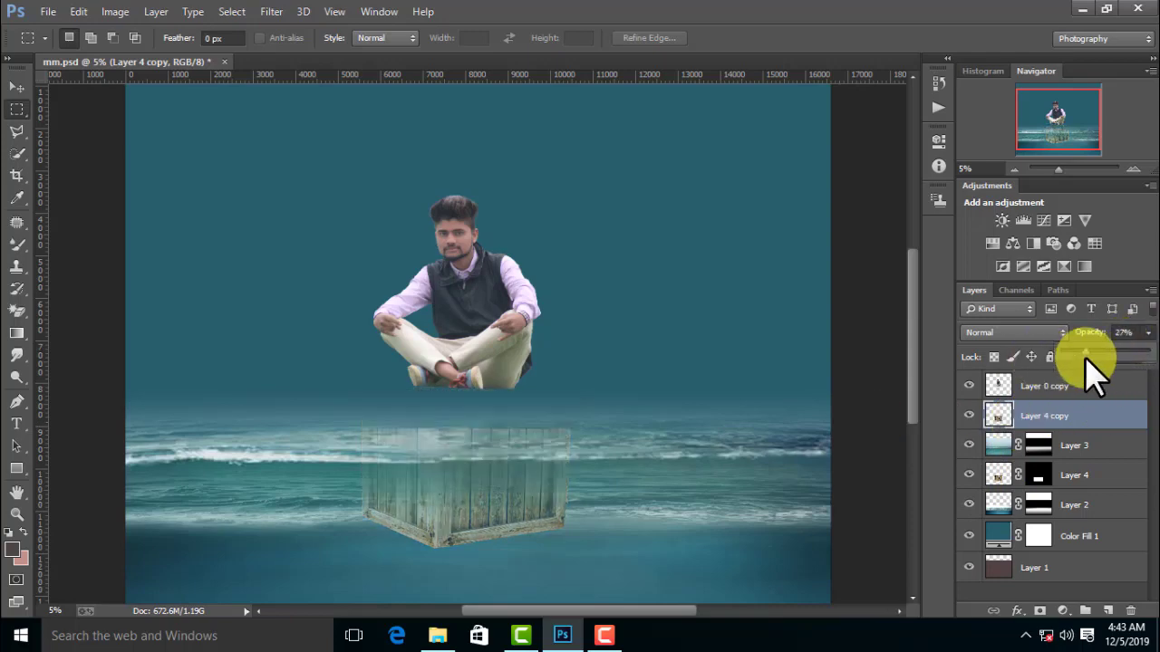
drag(329, 360, 612, 421)
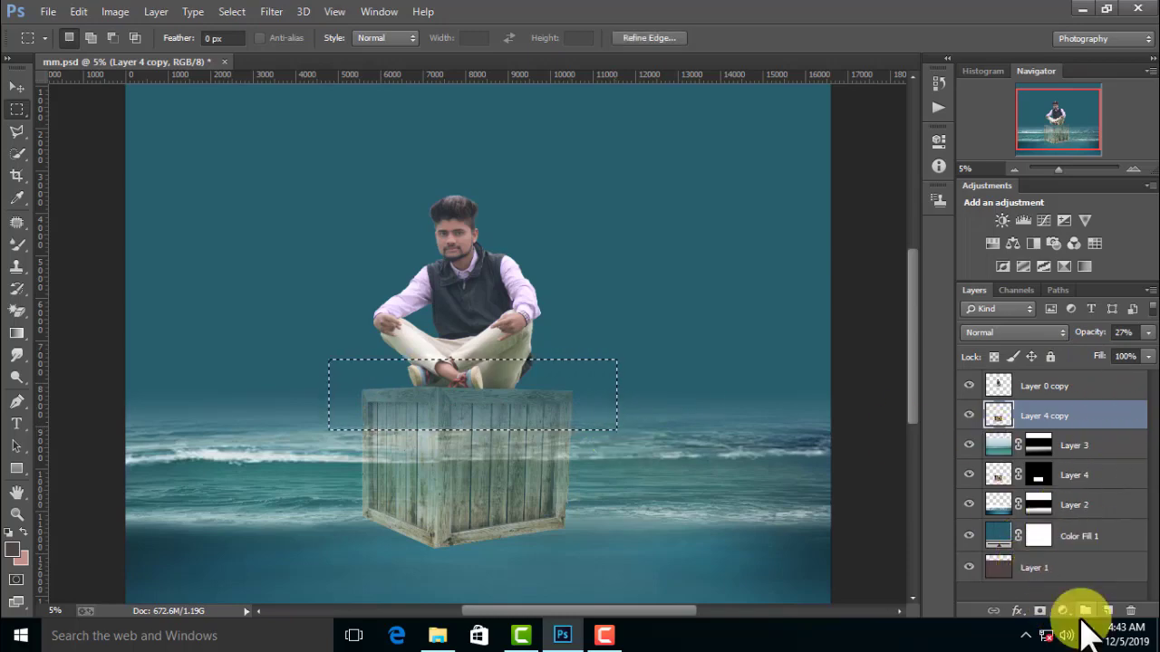
drag(1063, 354, 1129, 354)
click(1039, 611)
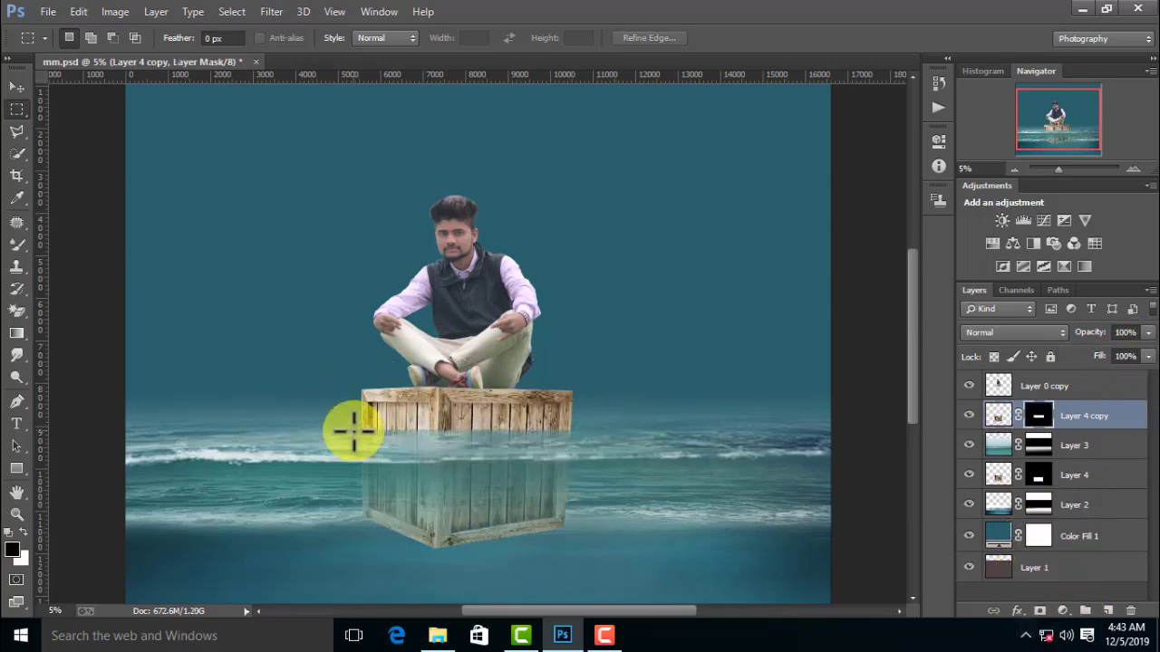
scroll(467, 356, up, 1)
right_click(355, 305)
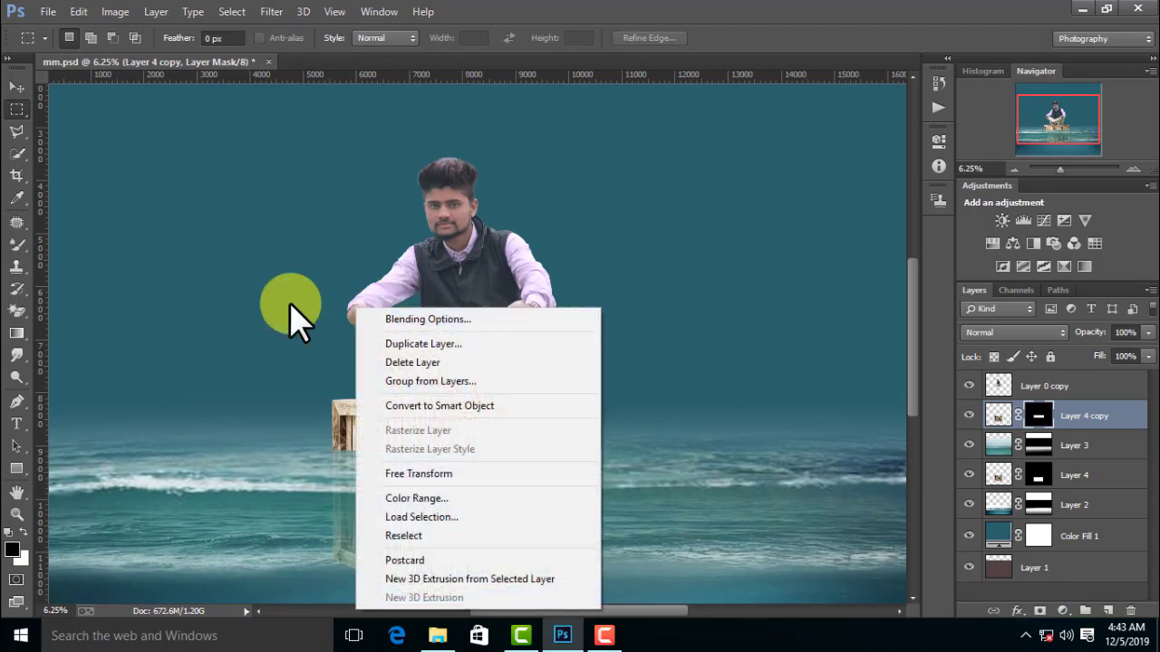
click(334, 276)
scroll(333, 276, down, 2)
scroll(669, 341, down, 1)
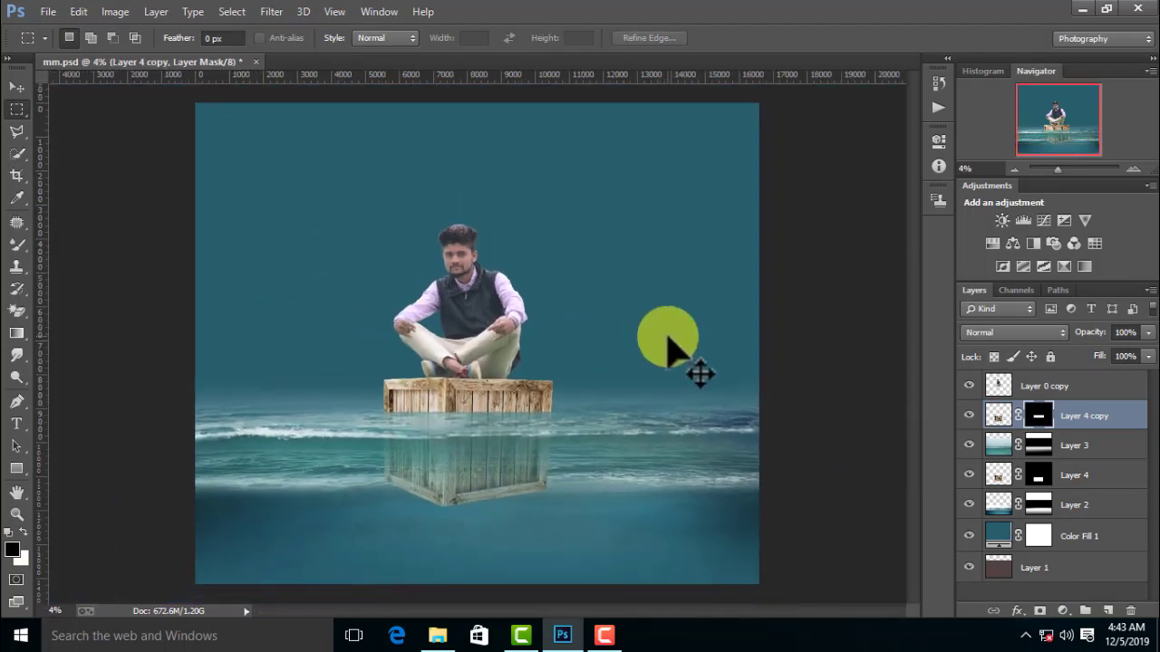
scroll(669, 341, up, 1)
scroll(669, 340, up, 1)
scroll(668, 340, down, 2)
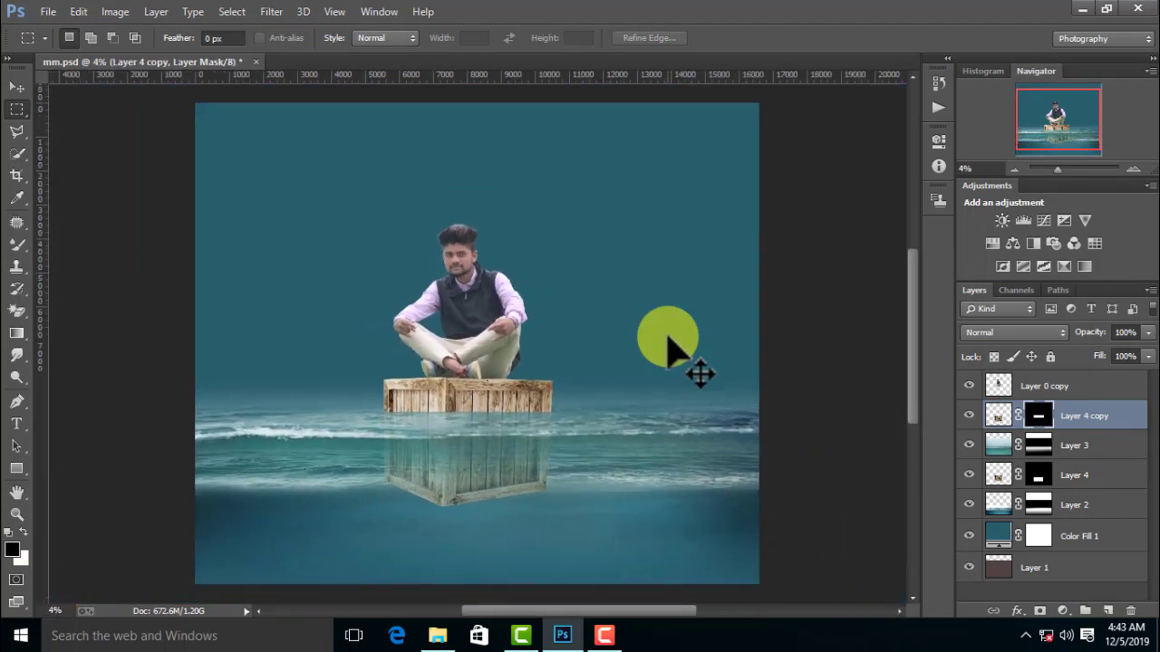
scroll(646, 371, up, 1)
scroll(647, 373, up, 1)
key(ctrl+z)
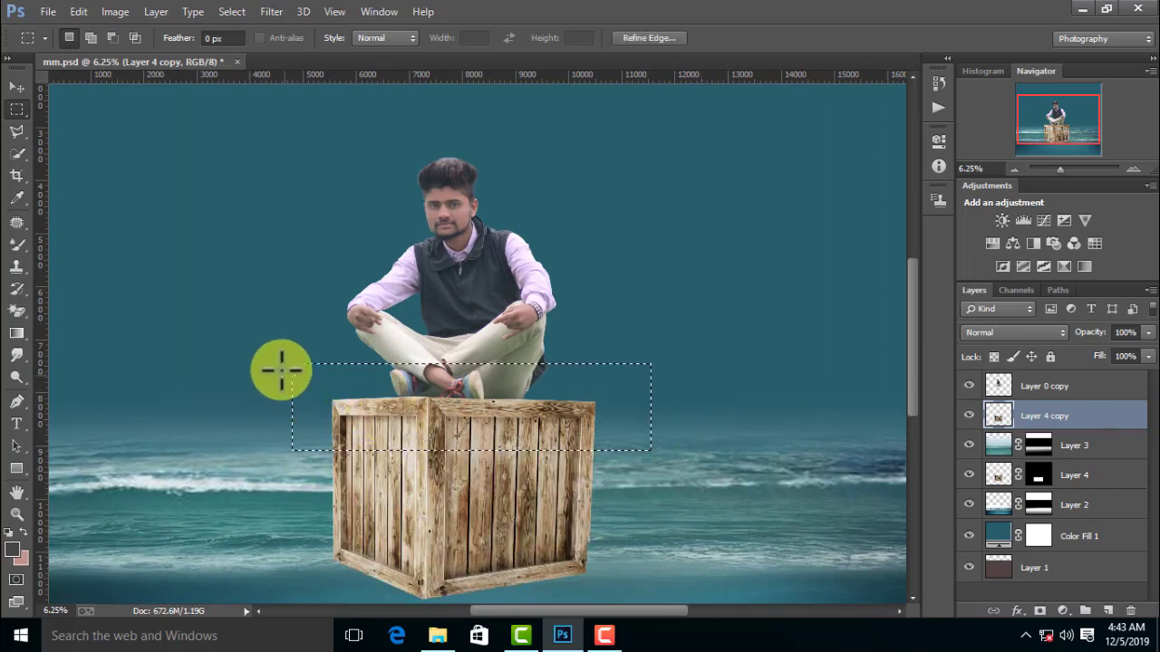
- Re-mask Layer 4 copy to the crate top down to the waterline, selected at 61% opacity
drag(1148, 333, 1116, 363)
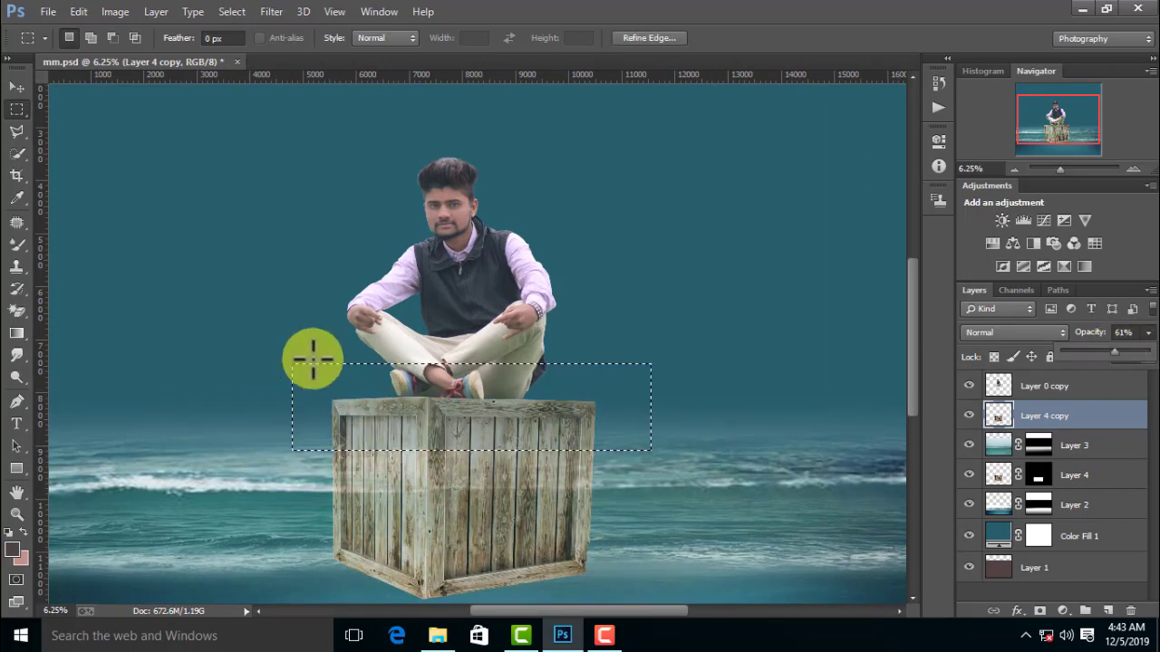
drag(302, 352, 617, 500)
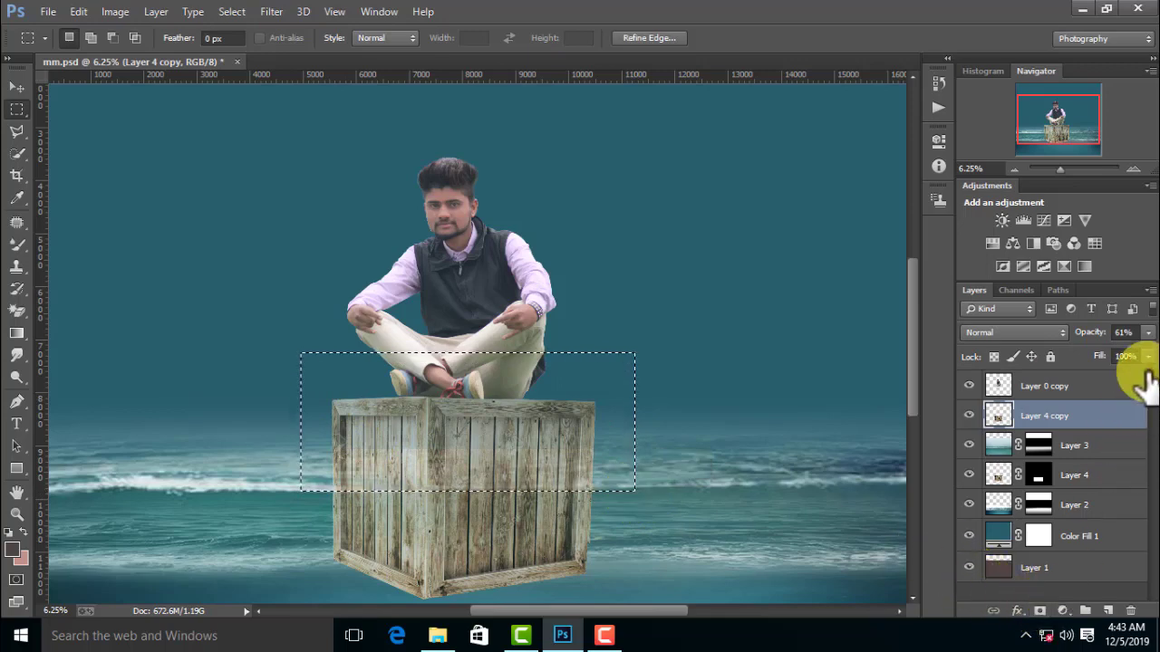
drag(1138, 356, 1155, 355)
click(1040, 612)
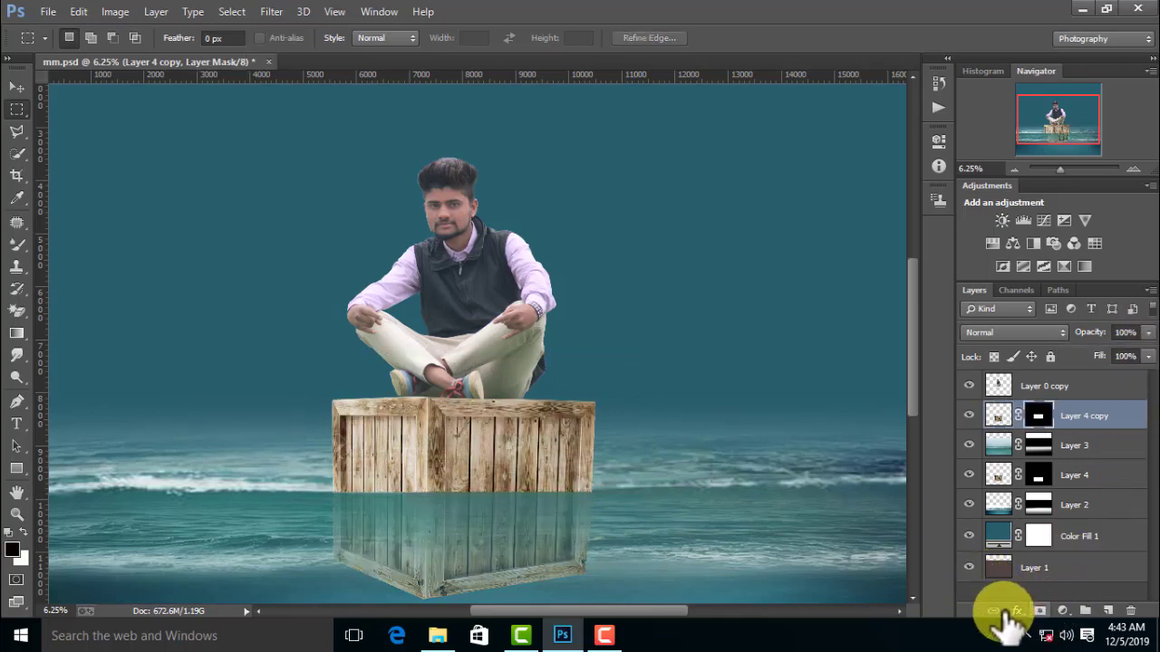
key(ctrl+minus)
key(ctrl+minus)
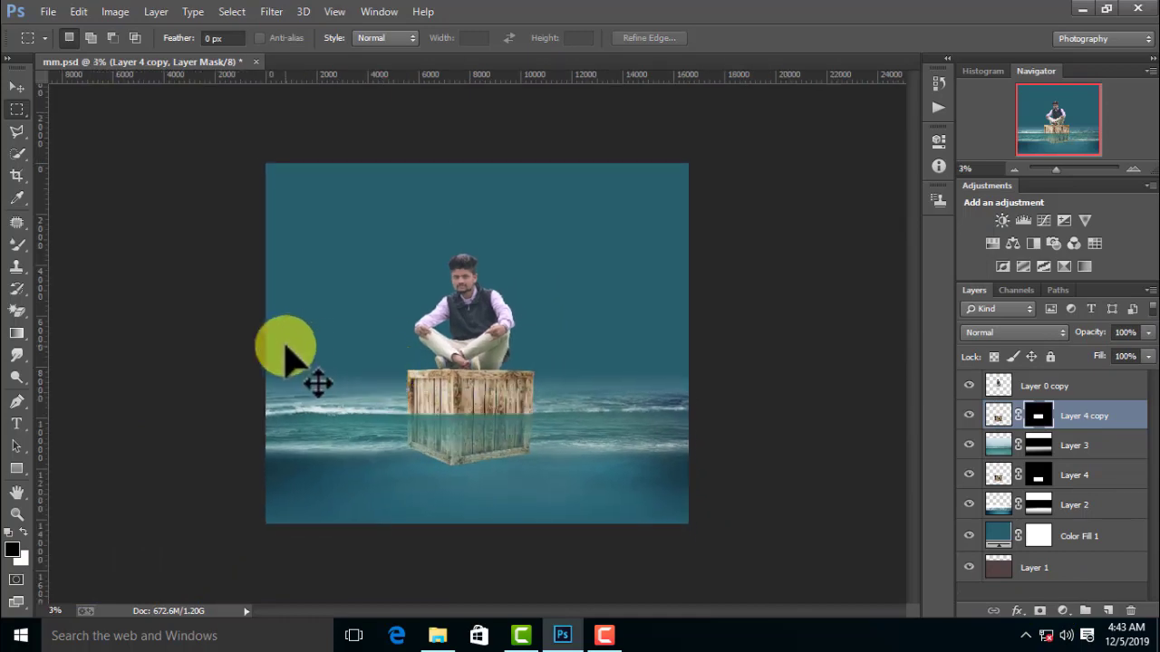
key(ctrl+plus)
key(ctrl+plus)
right_click(325, 341)
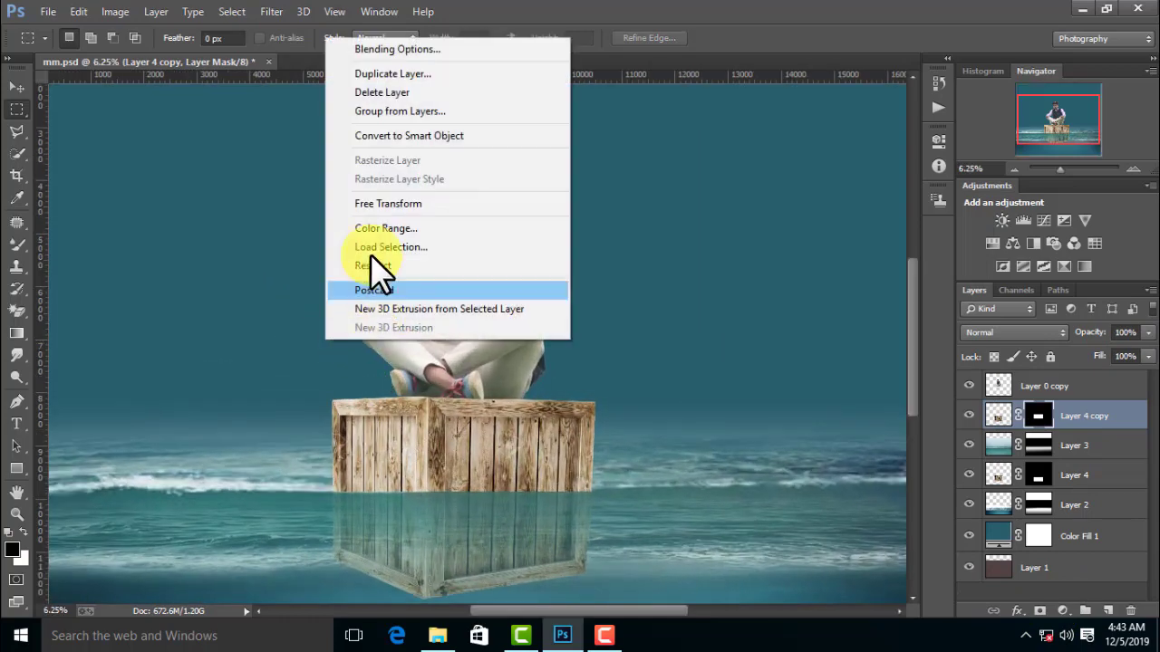
click(243, 214)
key(ctrl+plus)
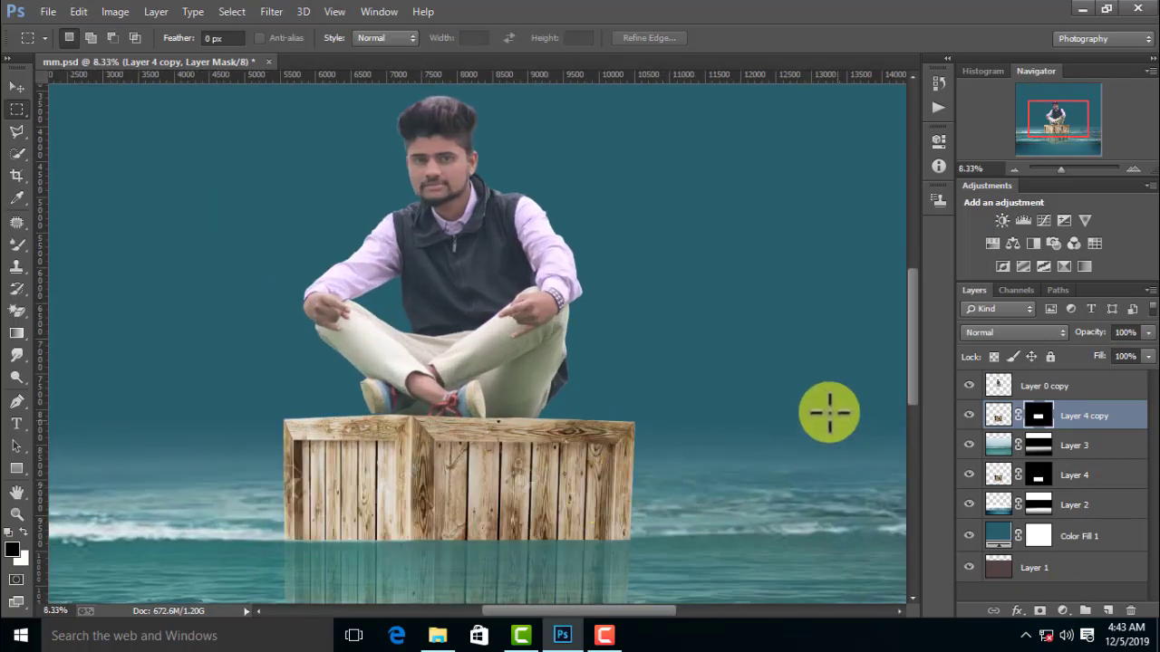
- Set up a 384 px brush with black as the foreground colour
click(22, 245)
click(145, 242)
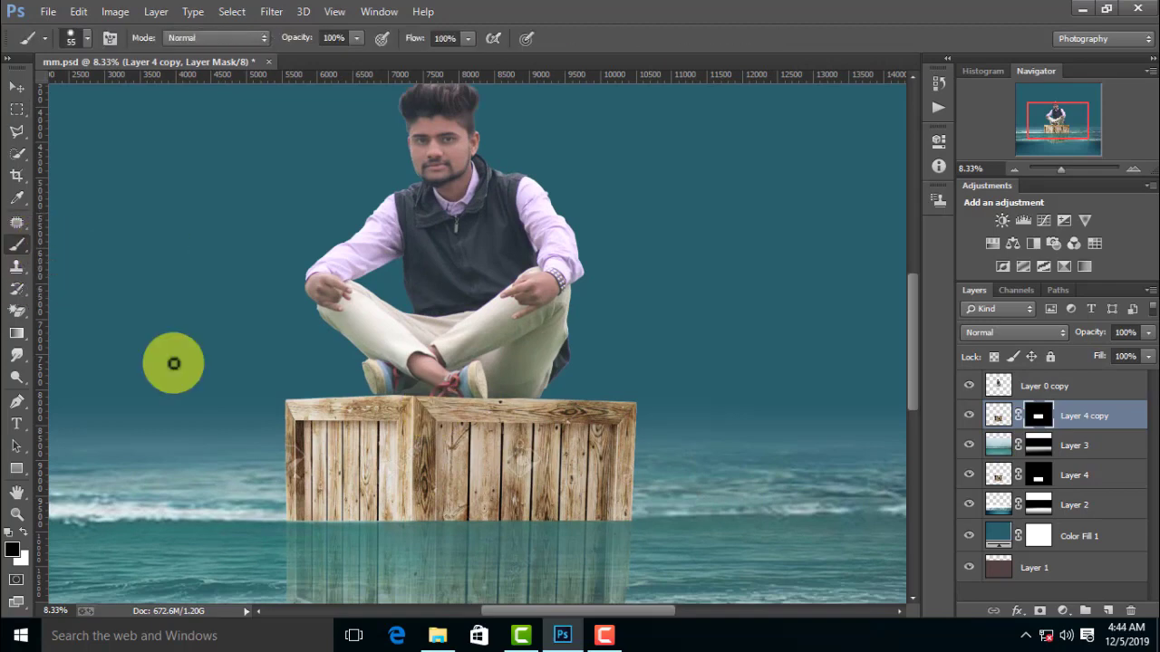
right_click(482, 431)
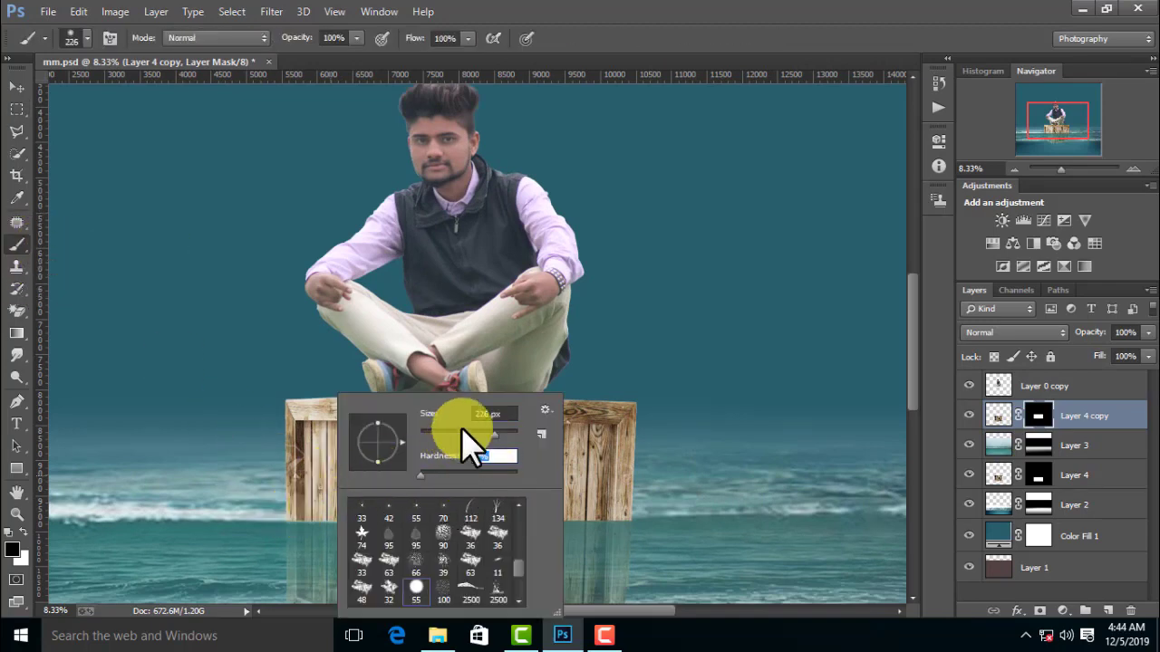
drag(494, 434, 501, 433)
key(Return)
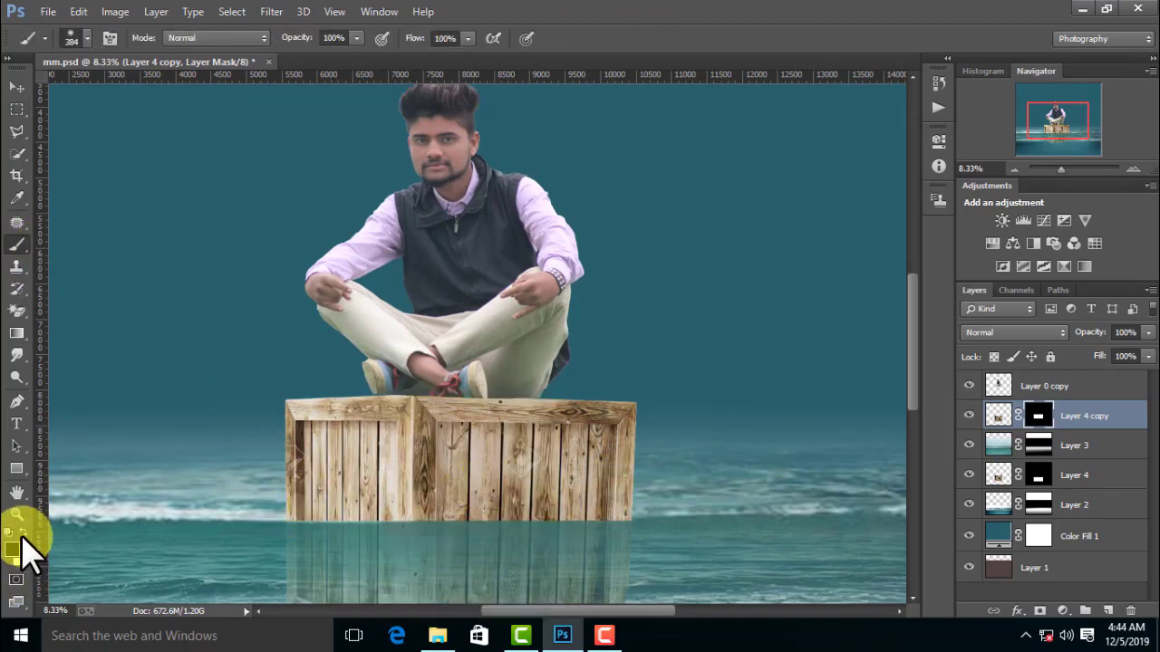
click(21, 532)
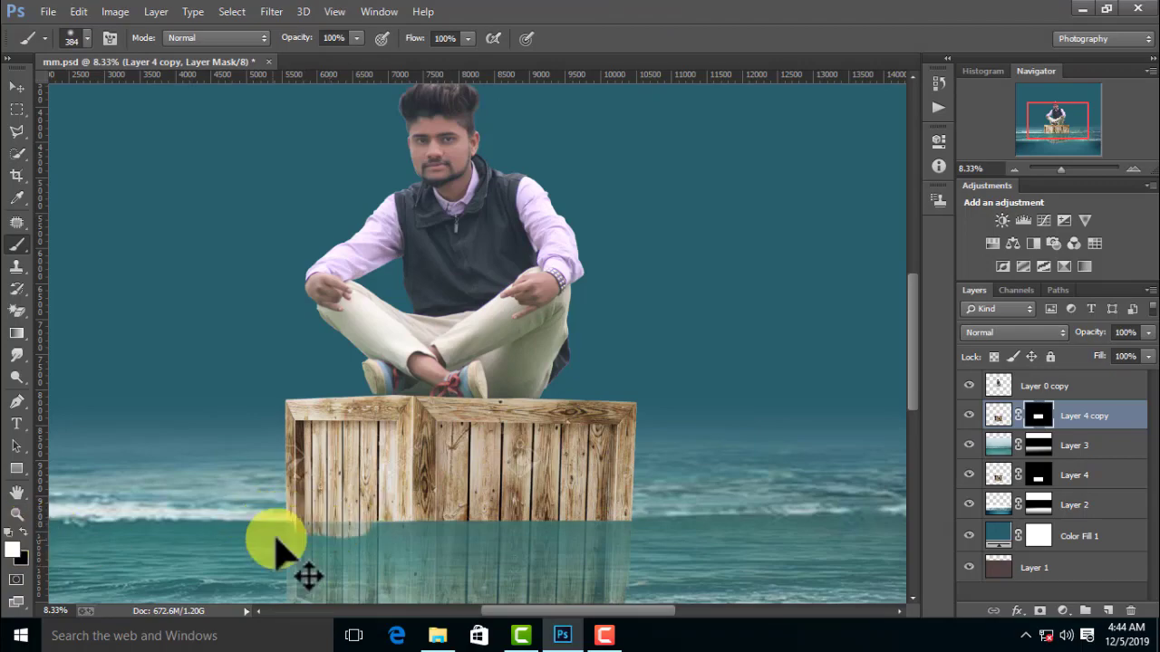
click(33, 539)
key(ctrl+minus)
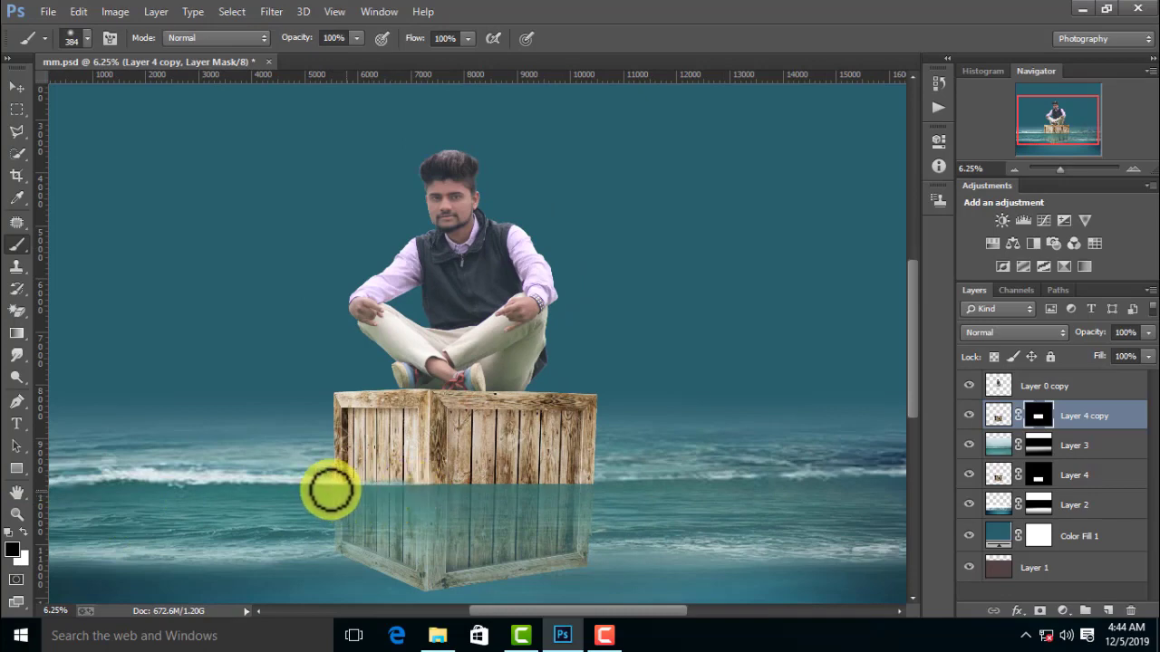
- Paint Layer 4 copy's mask along the waterline to blend the crate into the waves
drag(449, 487, 556, 490)
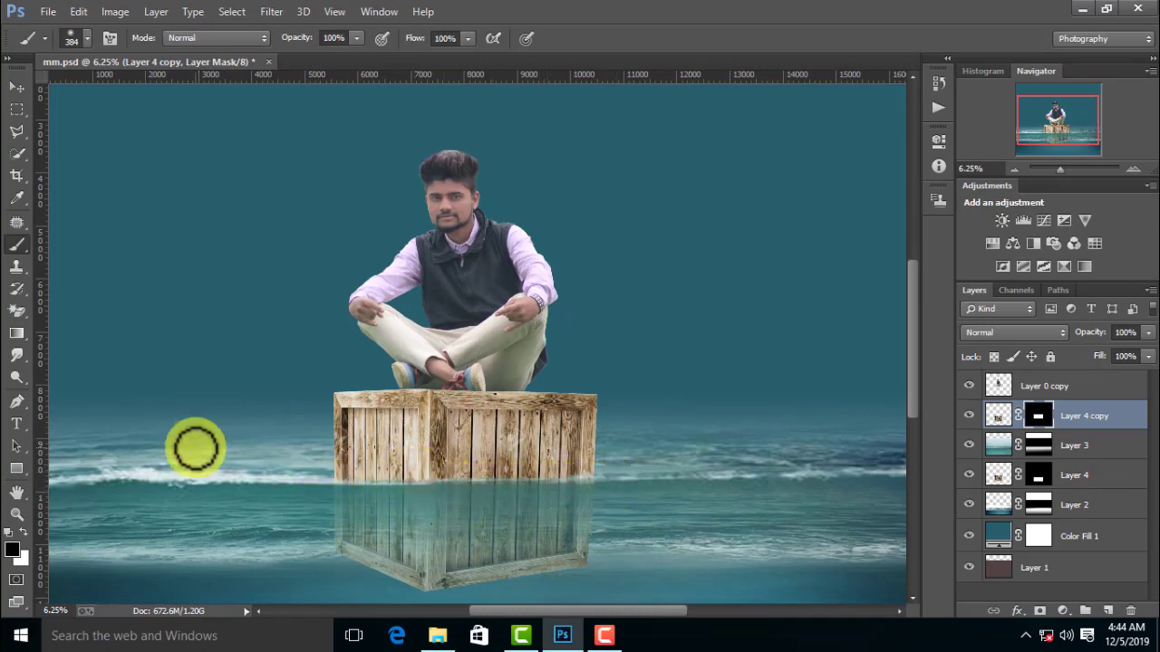
drag(464, 486, 619, 481)
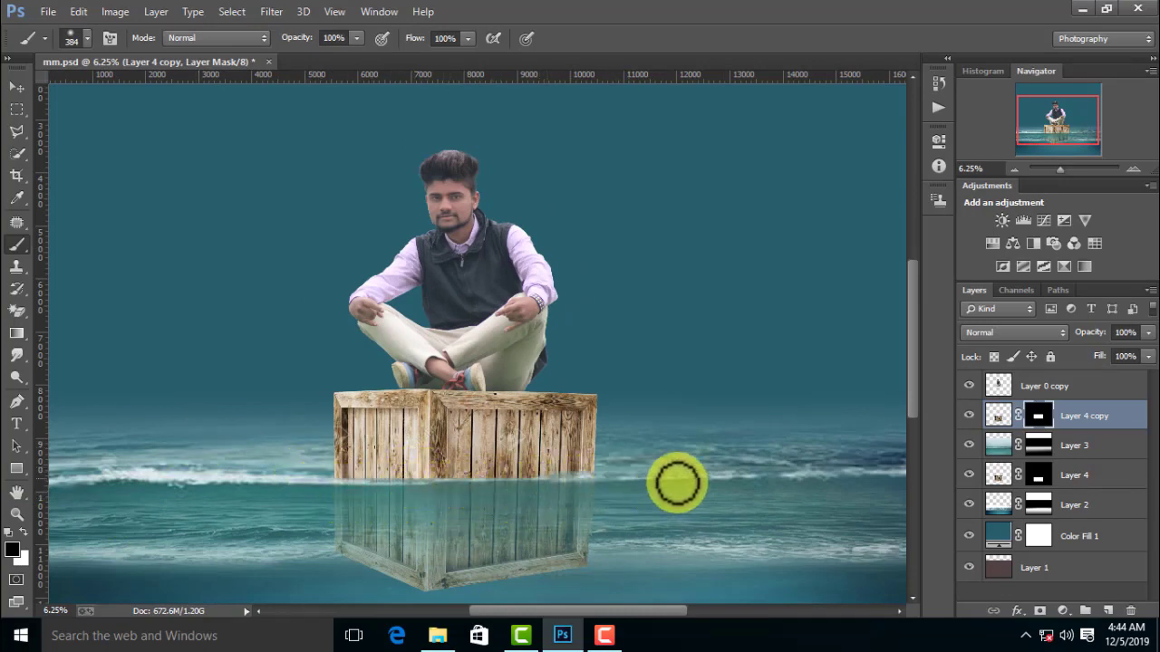
click(17, 91)
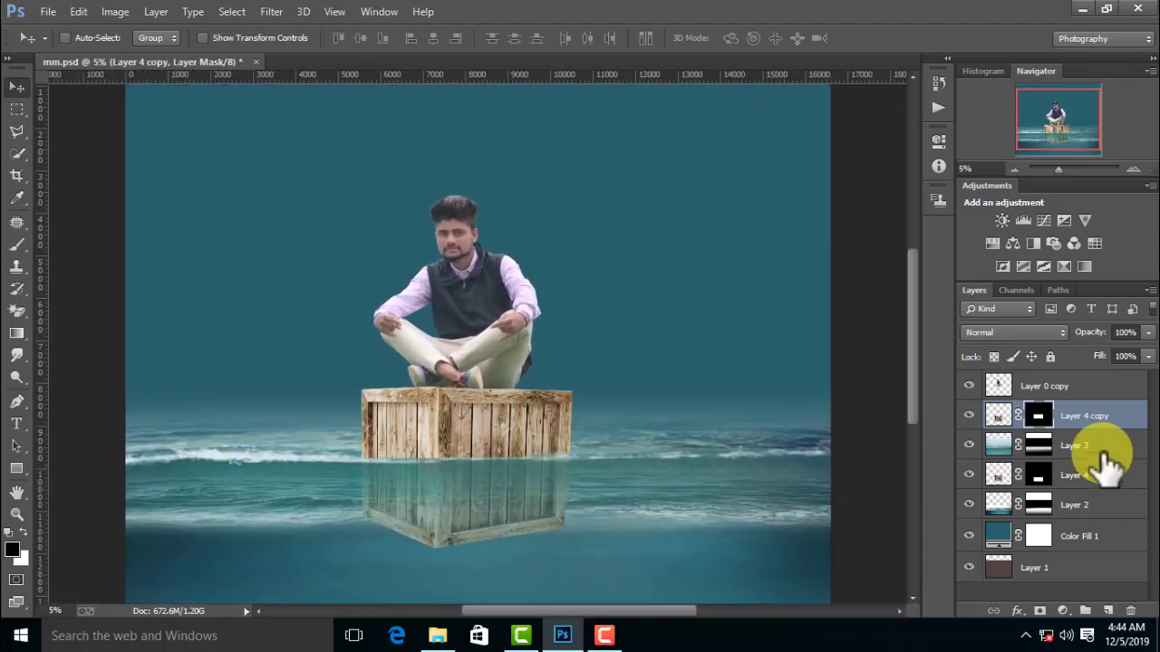
- Apply the layer masks on Layer 4 copy and Layer 4
right_click(1042, 424)
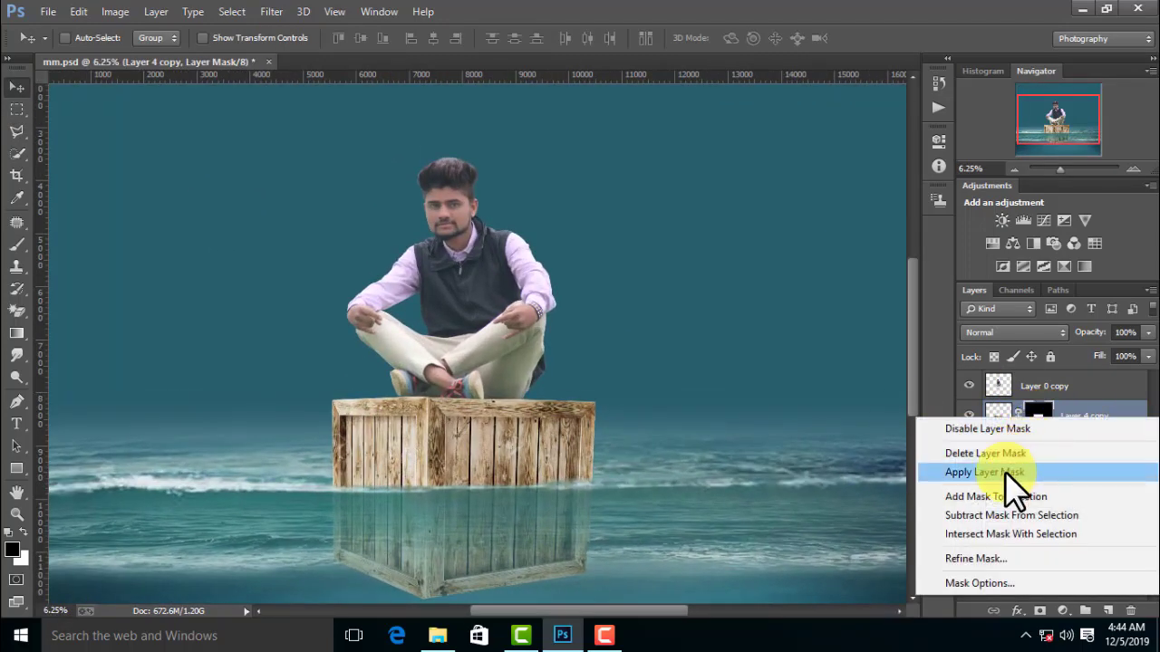
click(1035, 490)
right_click(1035, 483)
click(984, 357)
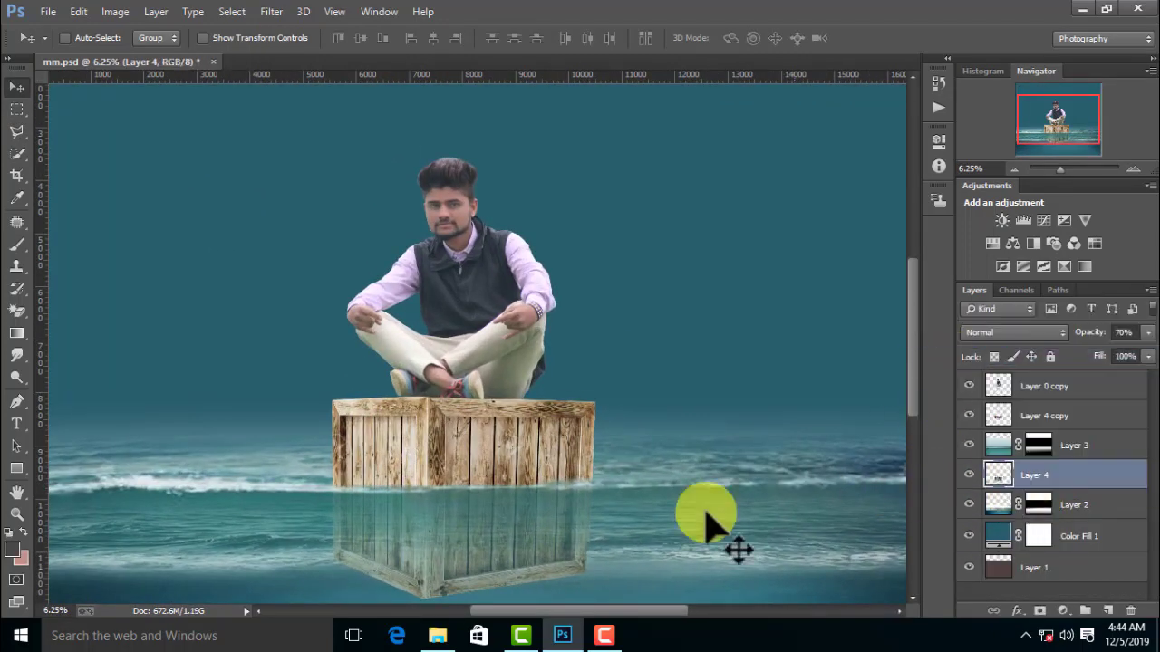
click(16, 245)
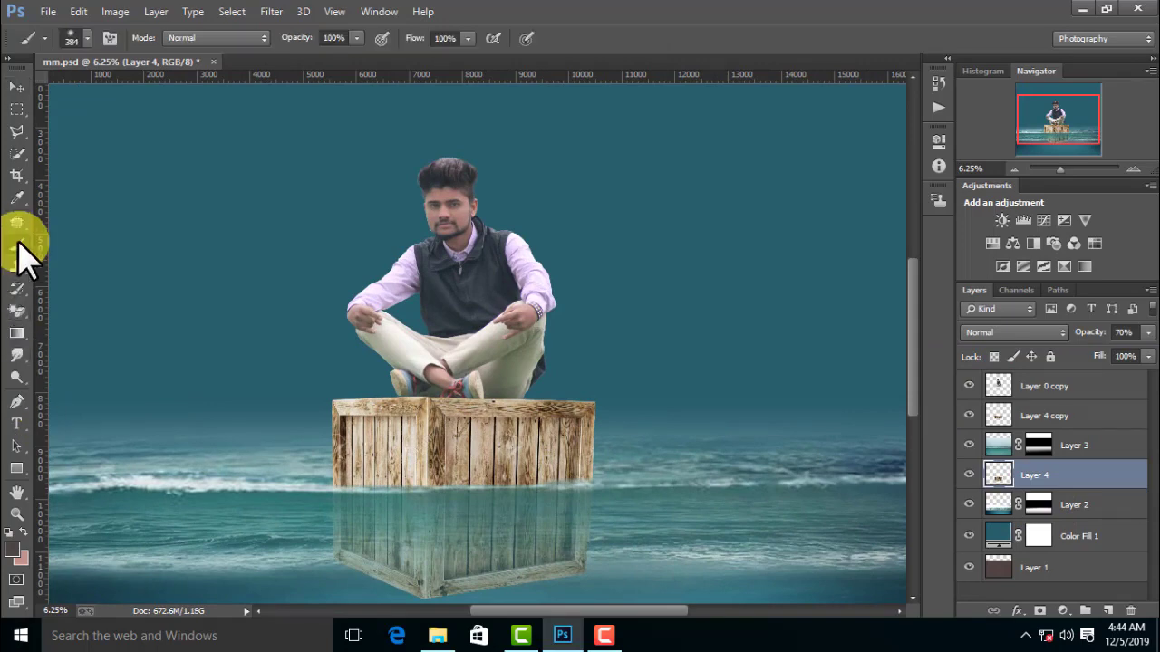
click(1074, 417)
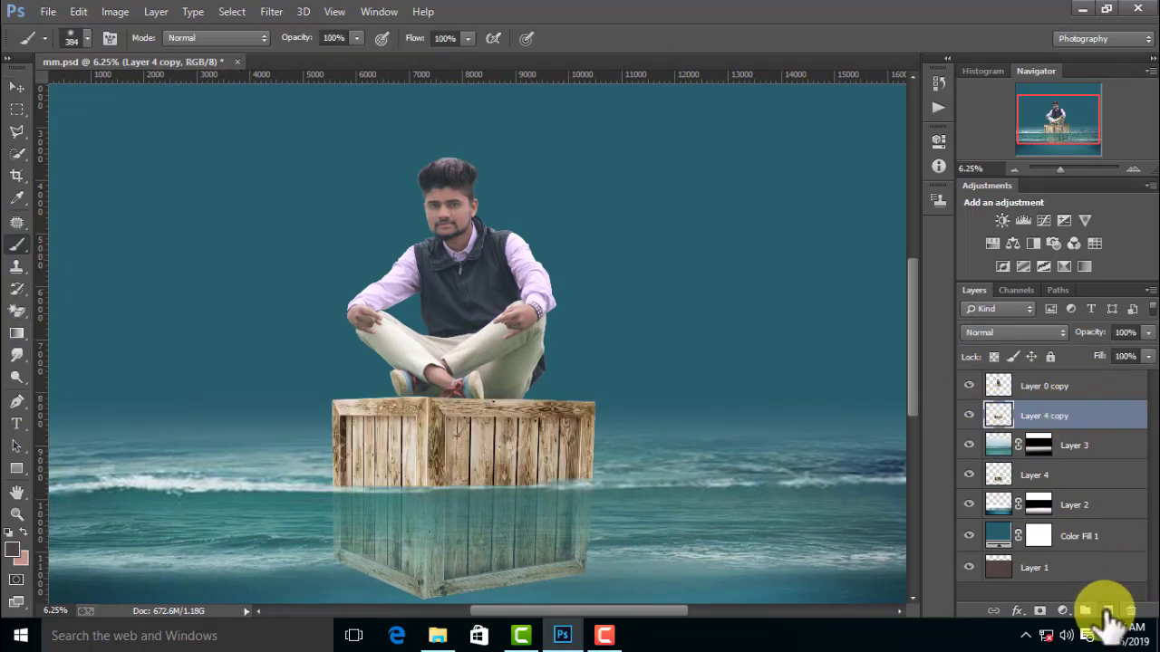
- On a new layer, stamp foam at the crate's base with a white (#ffffff) 2500 px splash brush
click(1107, 611)
right_click(263, 288)
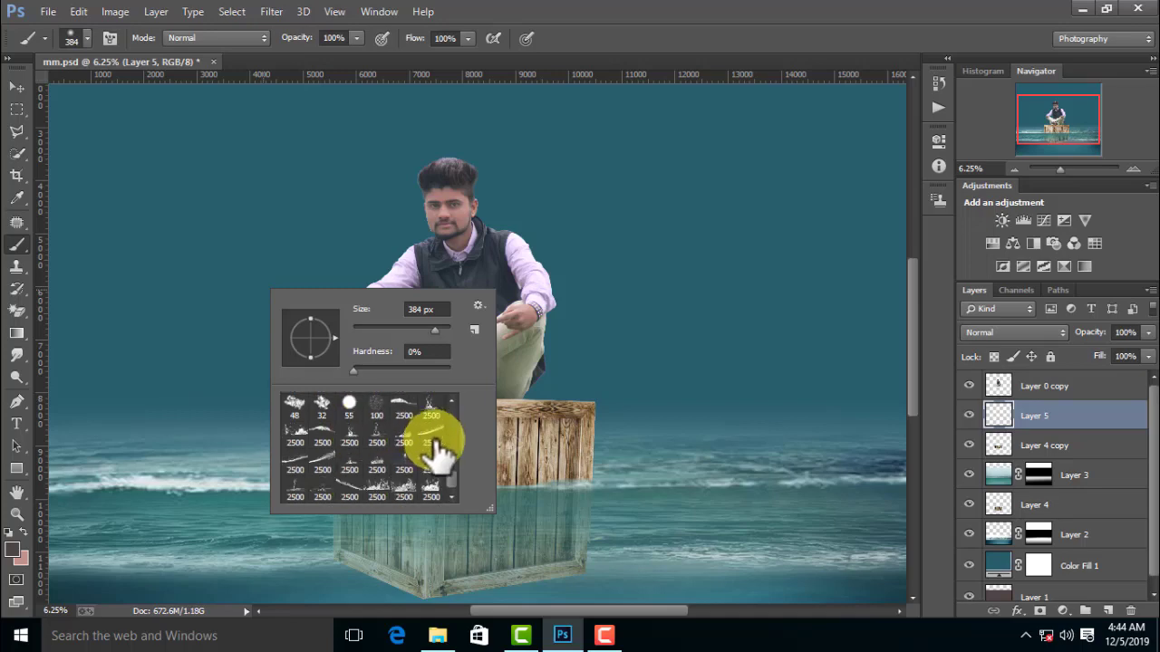
click(433, 433)
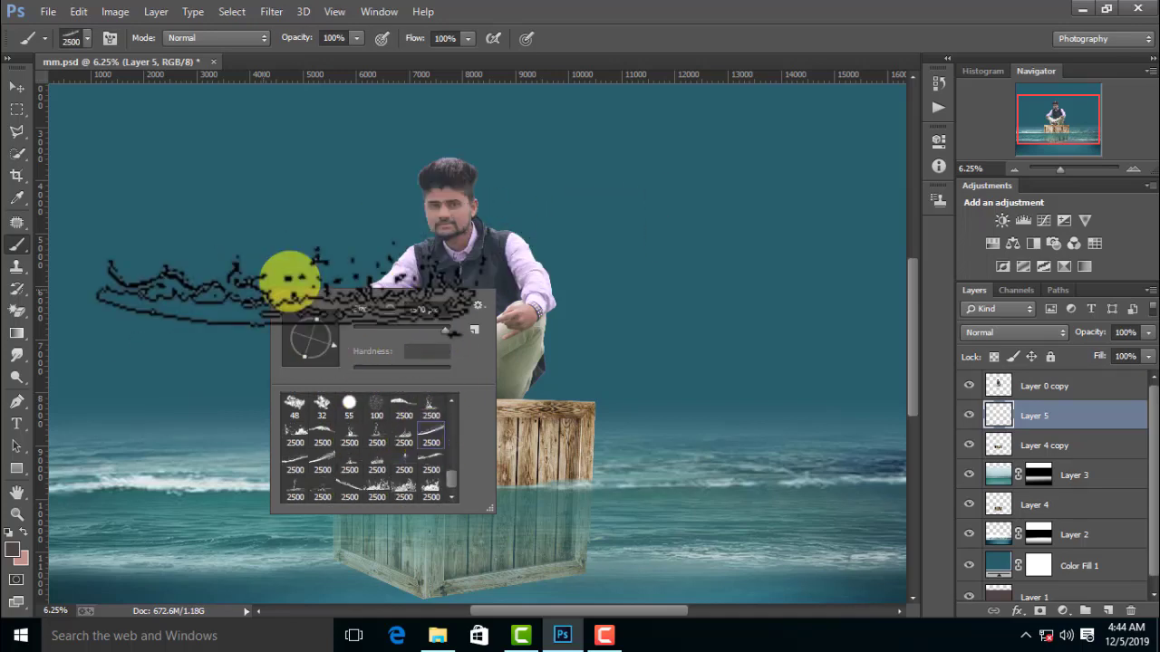
click(445, 54)
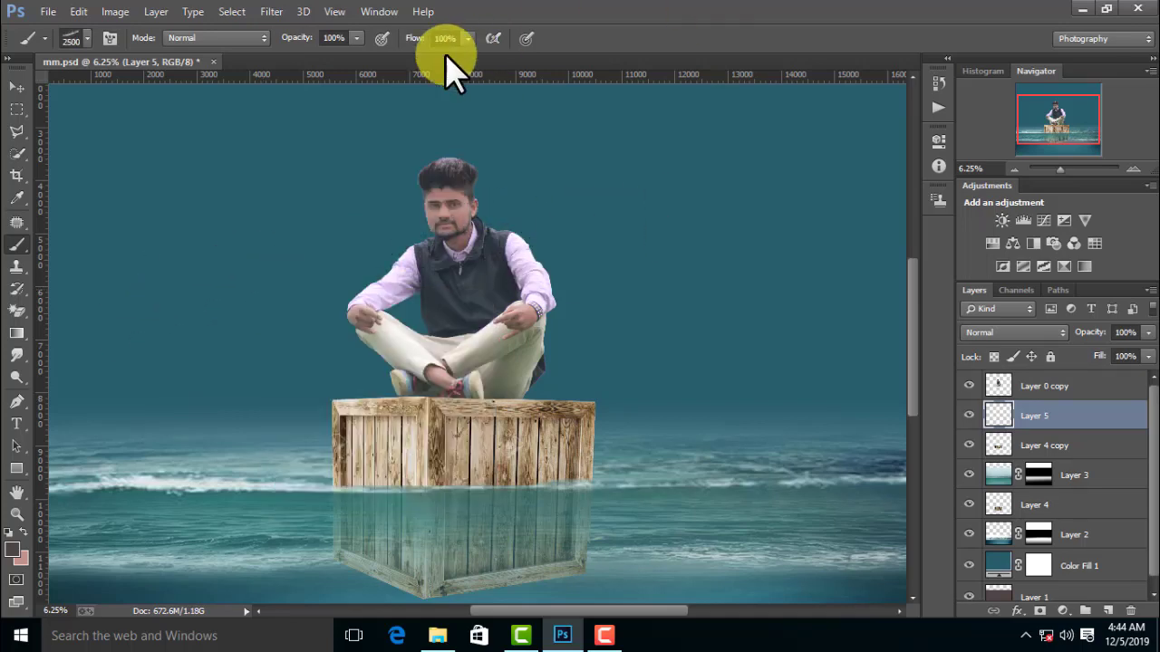
click(13, 549)
text(ffffff)
key(Return)
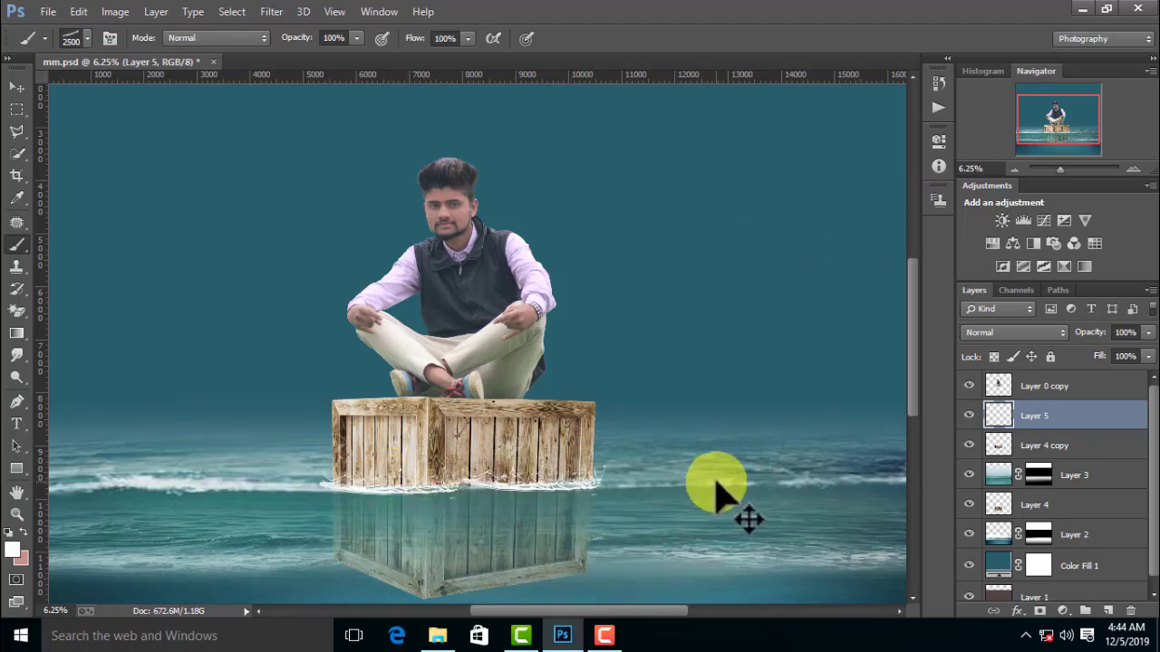
key(ctrl+t)
- Stretch Layer 5's foam taller and warp it to curve around the crate's base
key(ctrl+plus)
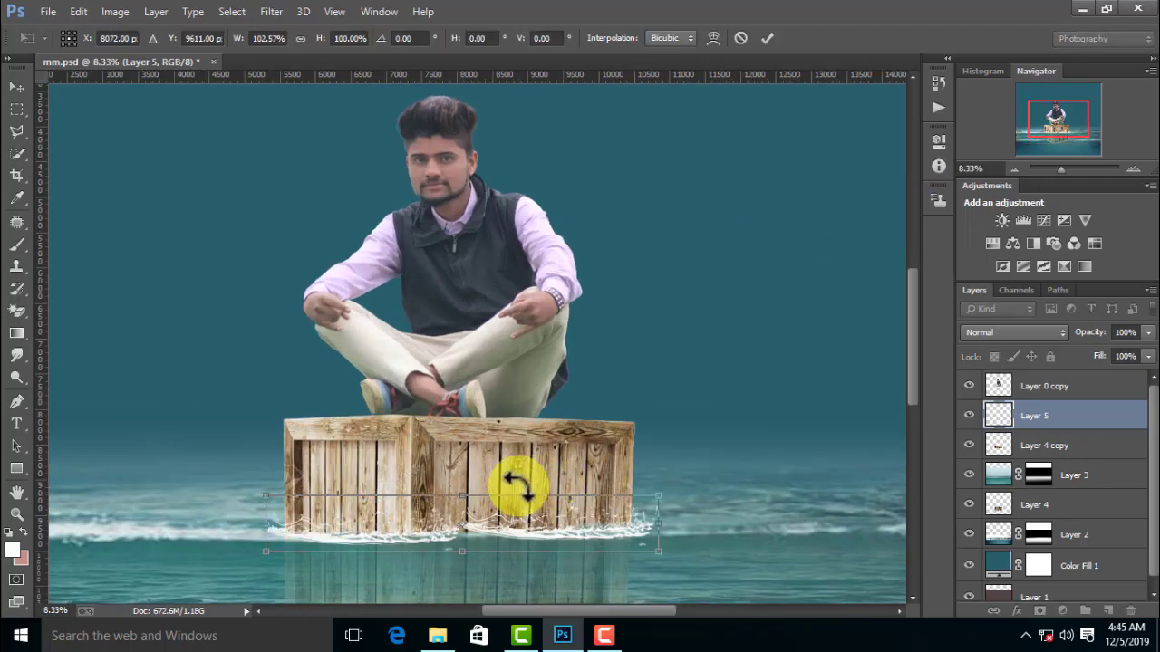
mouse_move(466, 503)
mouse_down()
mouse_move(453, 466)
mouse_move(510, 518)
mouse_up()
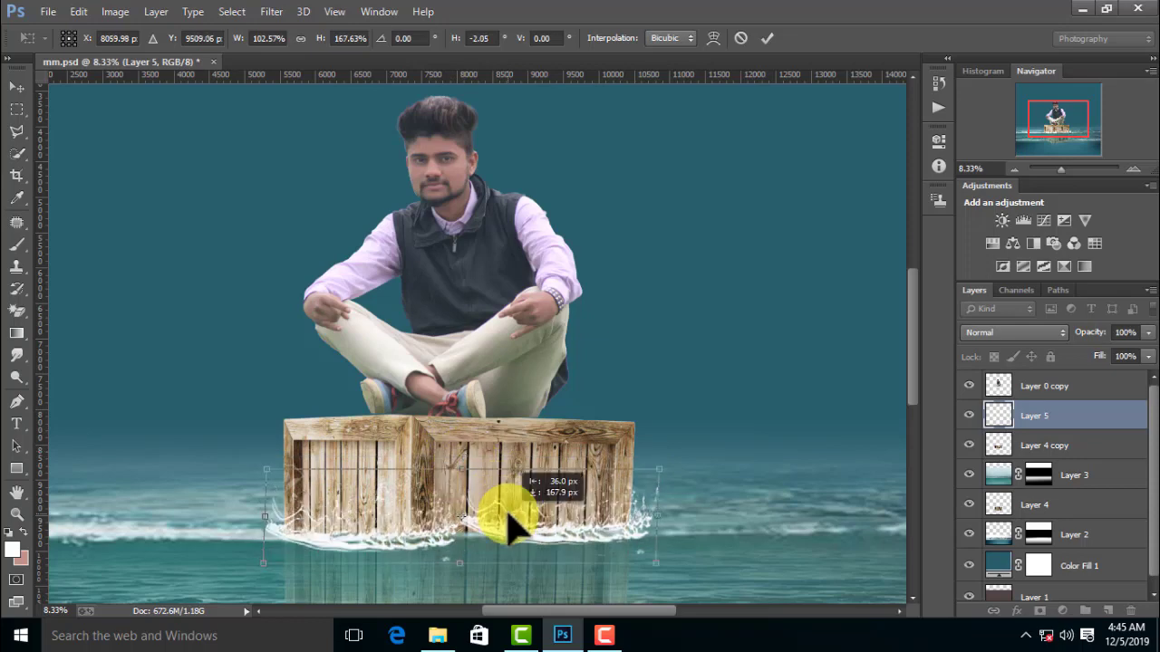
click(713, 38)
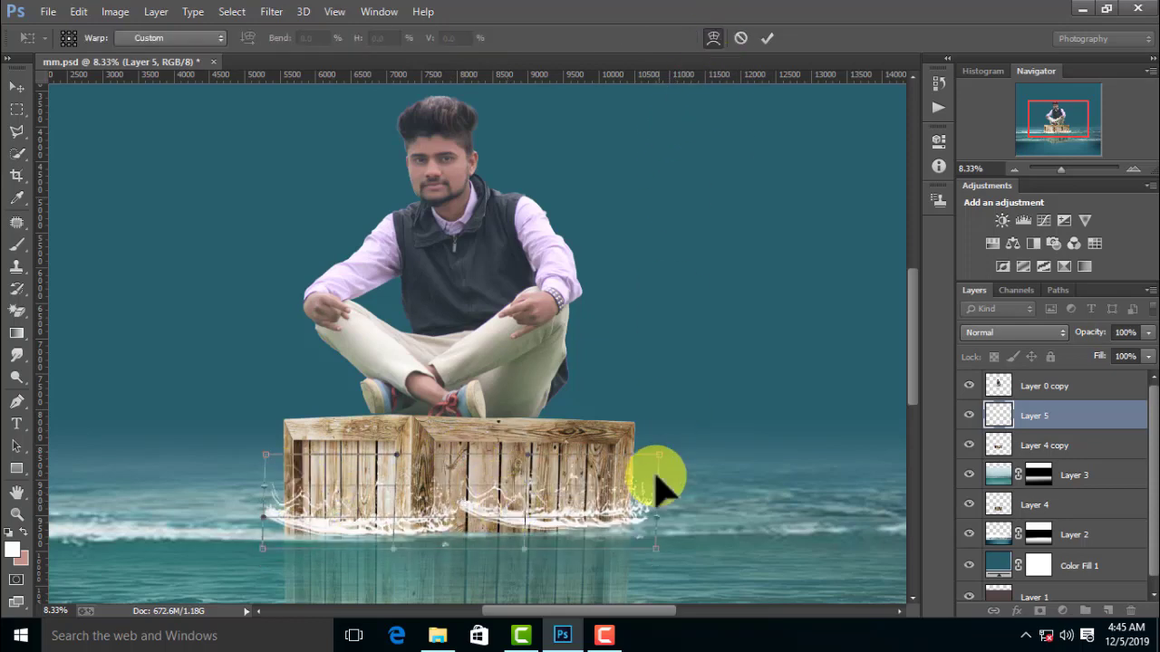
drag(654, 530, 455, 536)
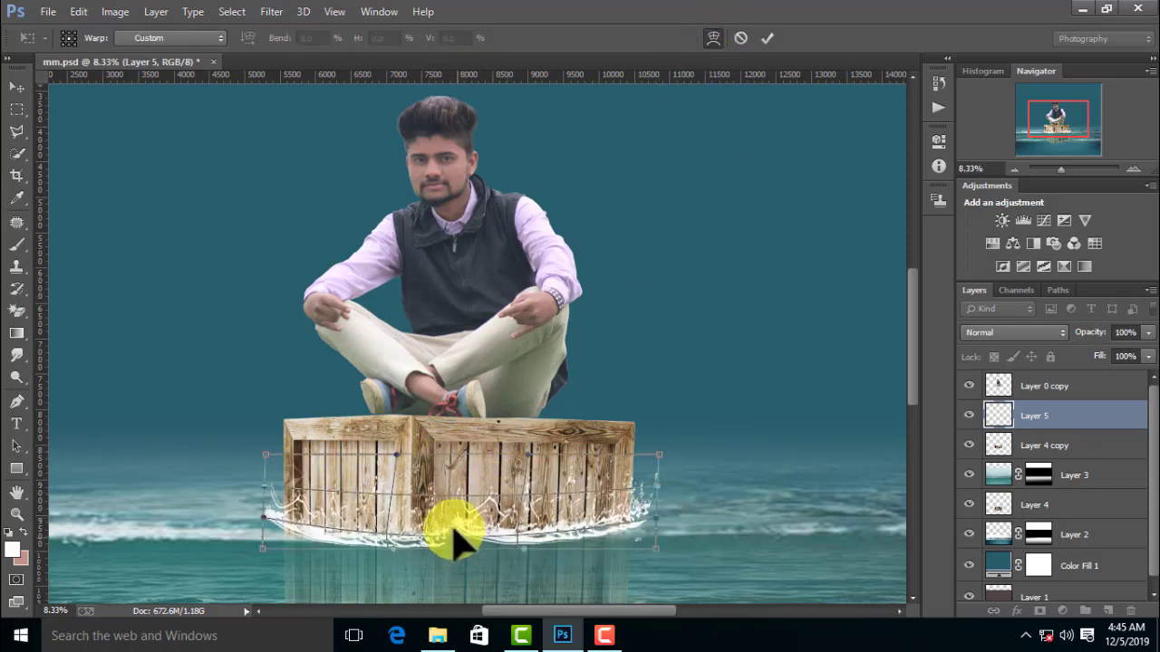
drag(266, 530, 283, 555)
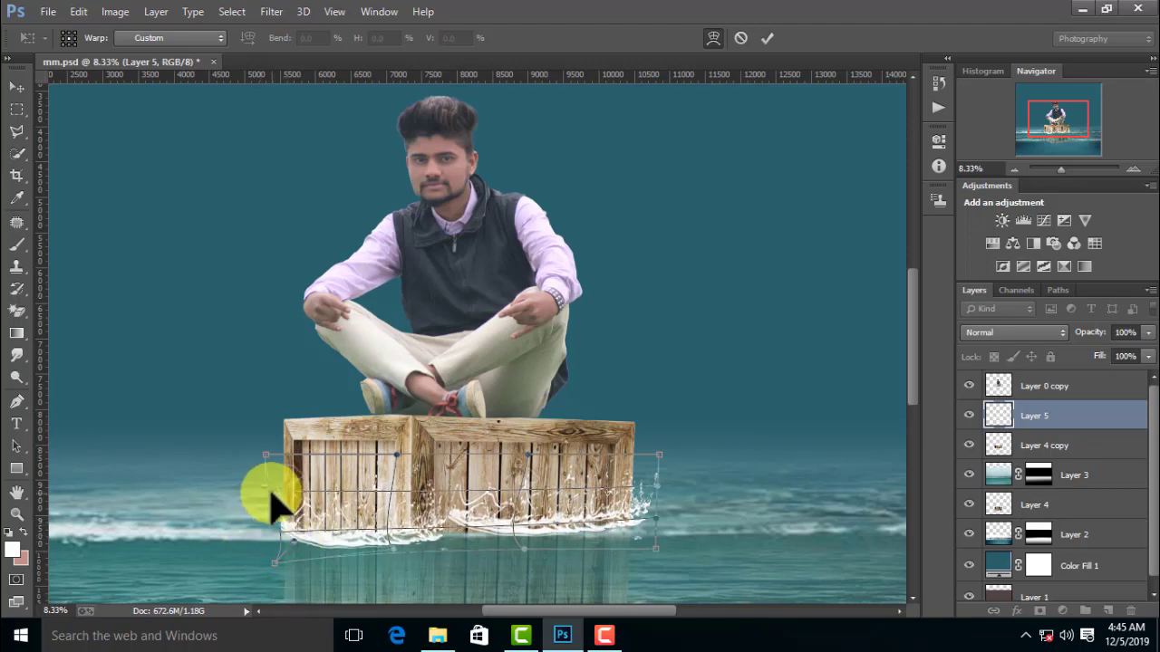
drag(659, 515, 702, 490)
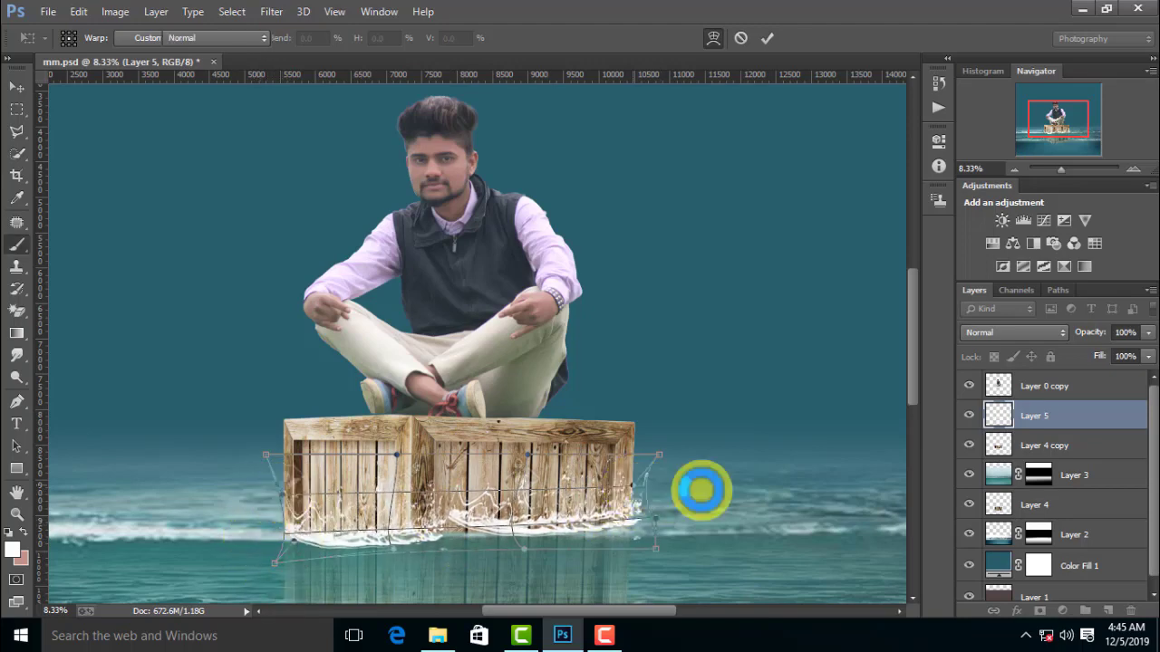
key(Return)
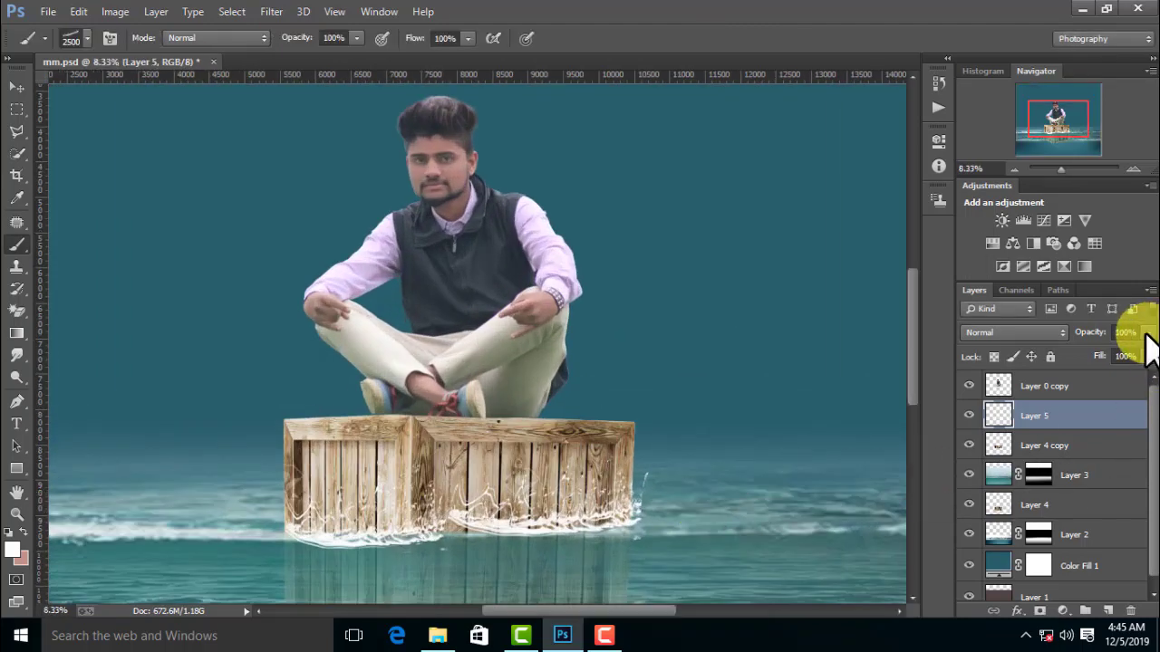
- Lower Layer 5's opacity to 75% and add a layer mask
drag(1146, 334, 1128, 354)
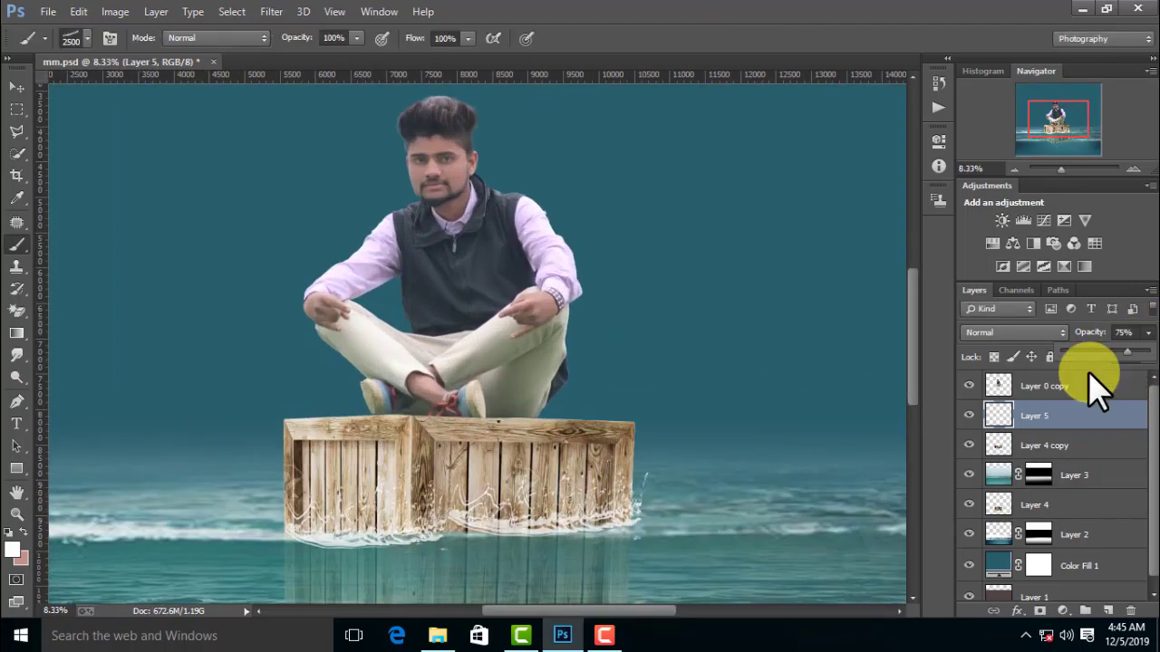
drag(698, 527, 699, 426)
click(1039, 611)
- Mask away foam with a fully soft black round brush at 32% opacity
click(435, 444)
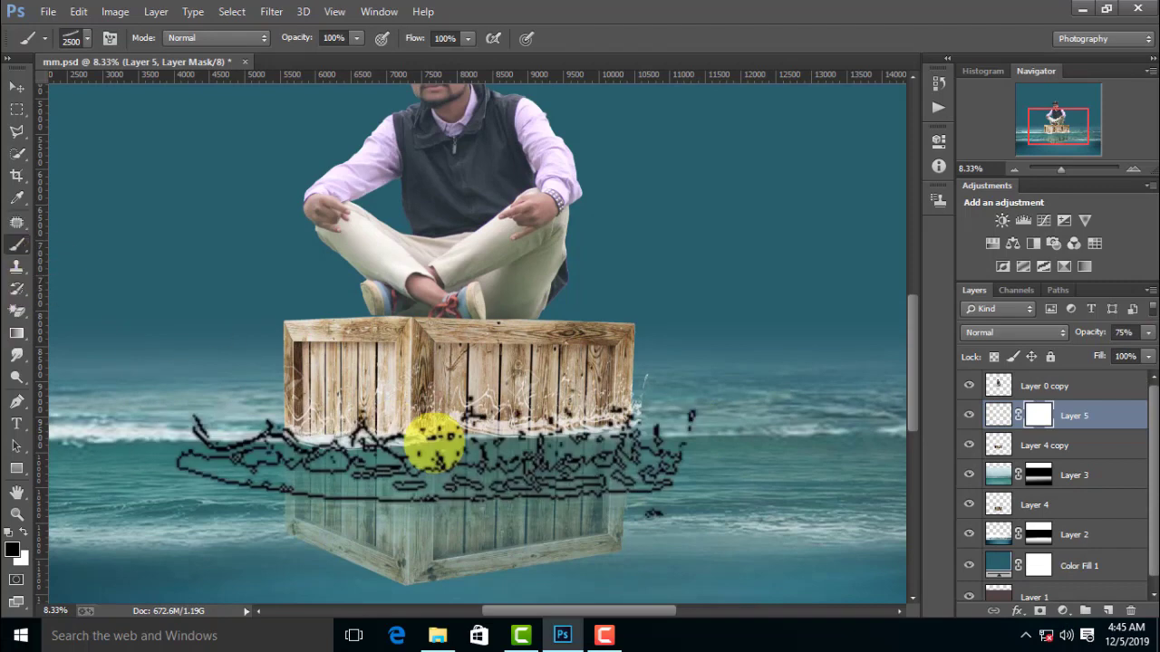
right_click(349, 367)
click(425, 478)
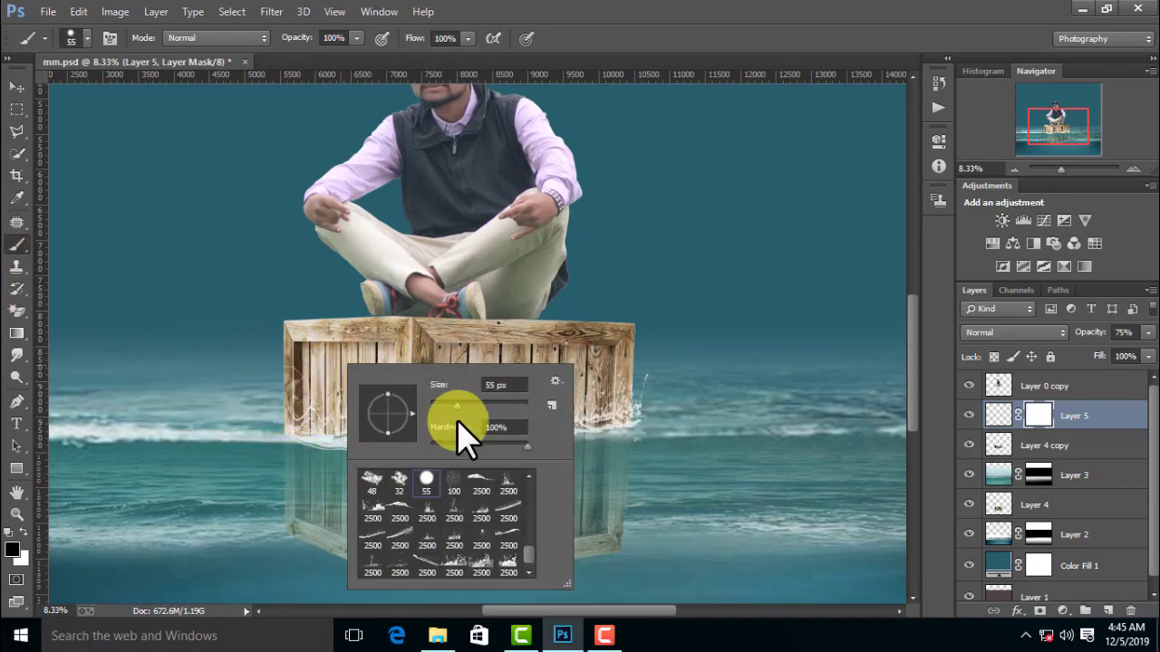
drag(472, 443, 315, 455)
drag(521, 398, 512, 406)
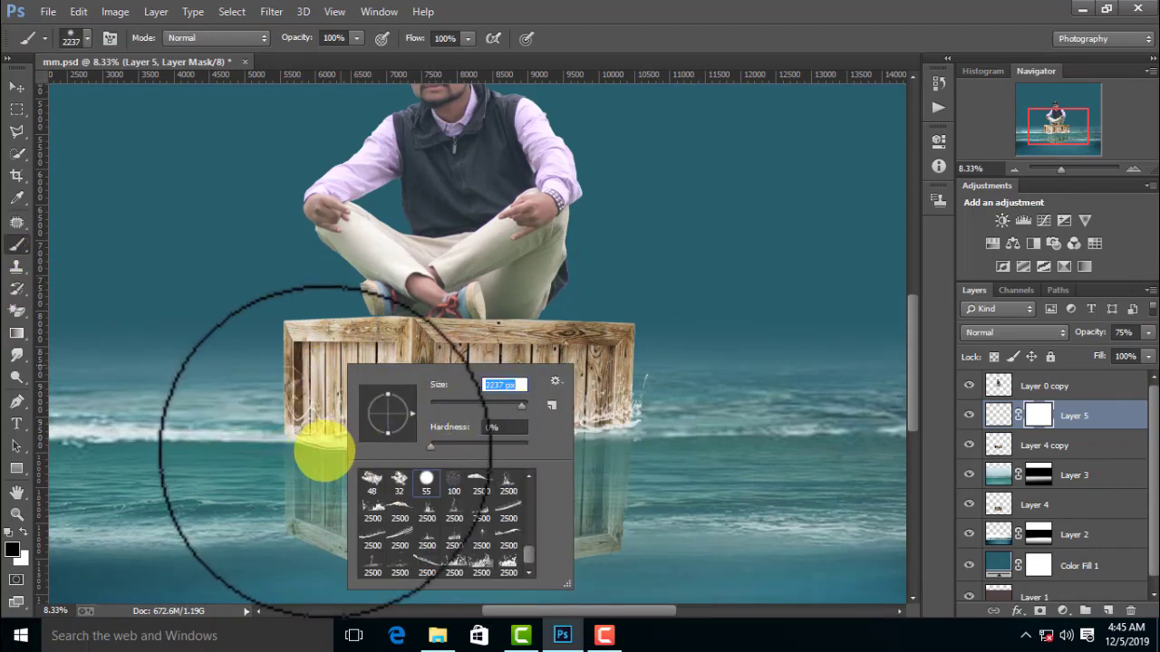
text(314)
key(Return)
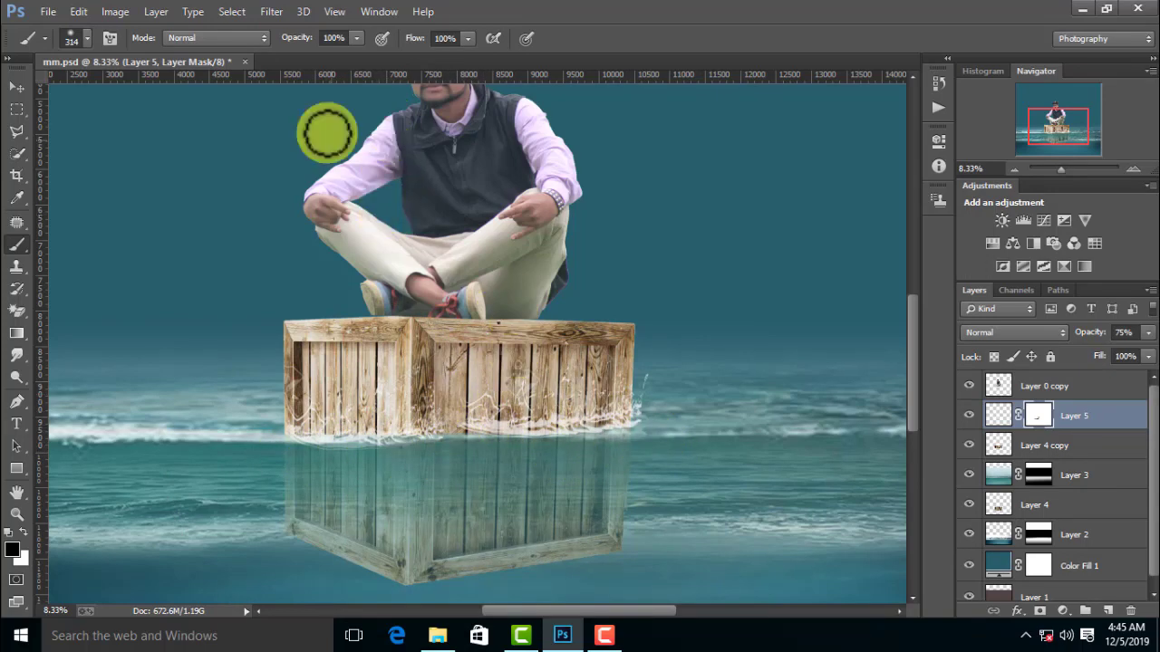
click(328, 48)
text(32)
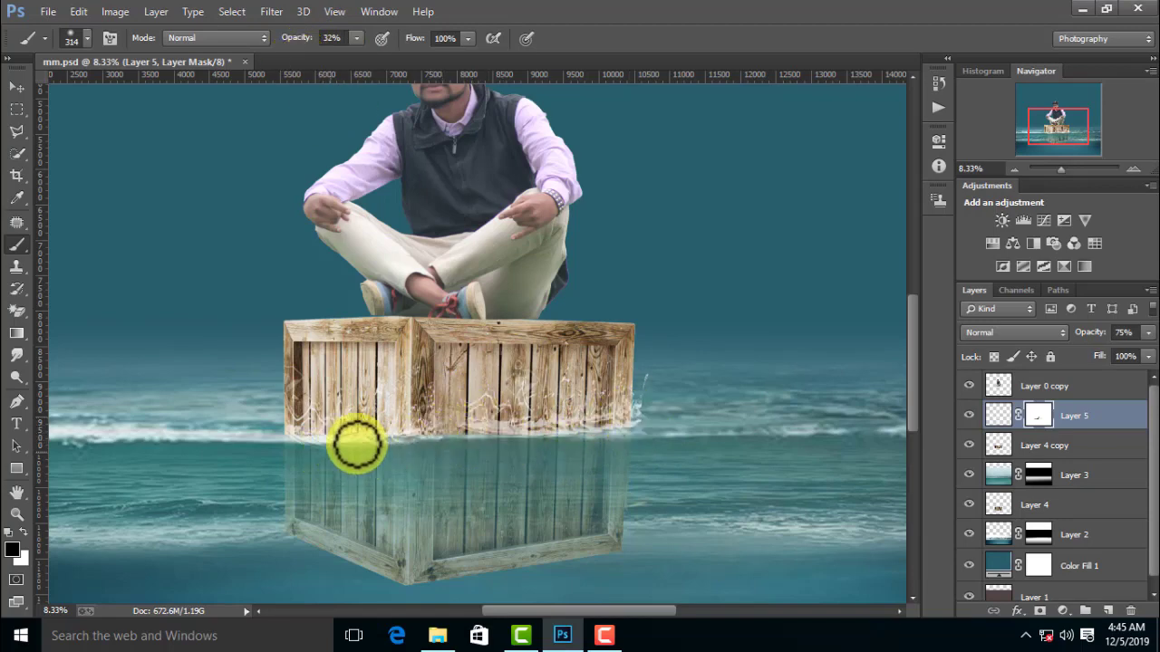
- Reselect the 2500 px splash brush at 90% opacity
key(ctrl+minus)
key(ctrl+minus)
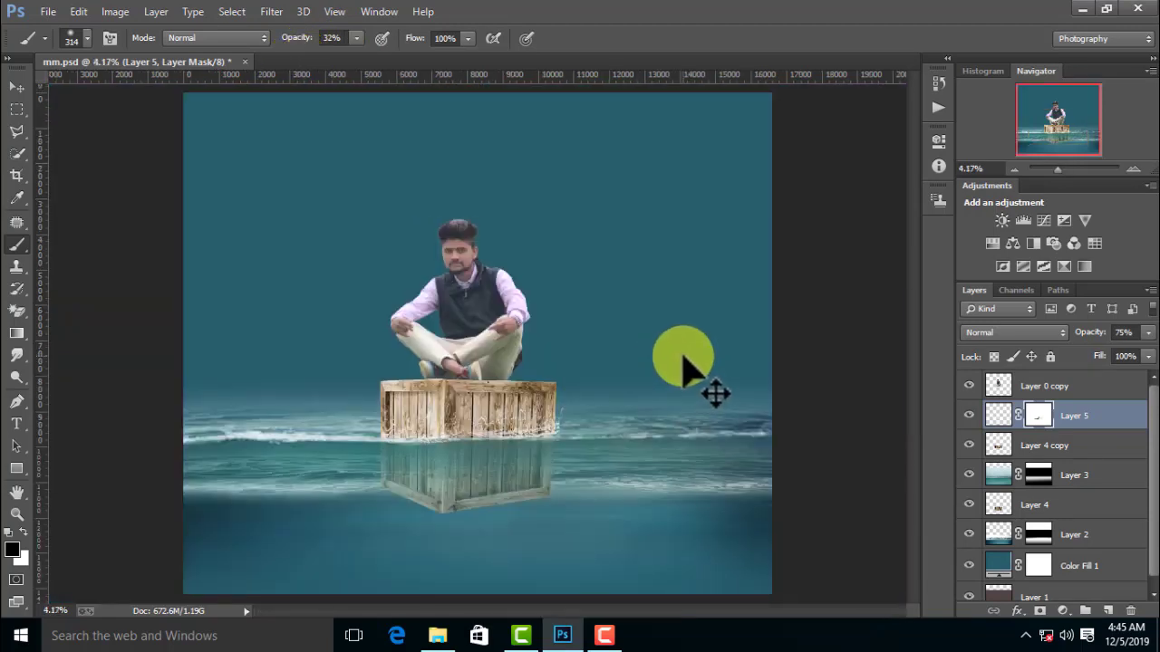
right_click(362, 264)
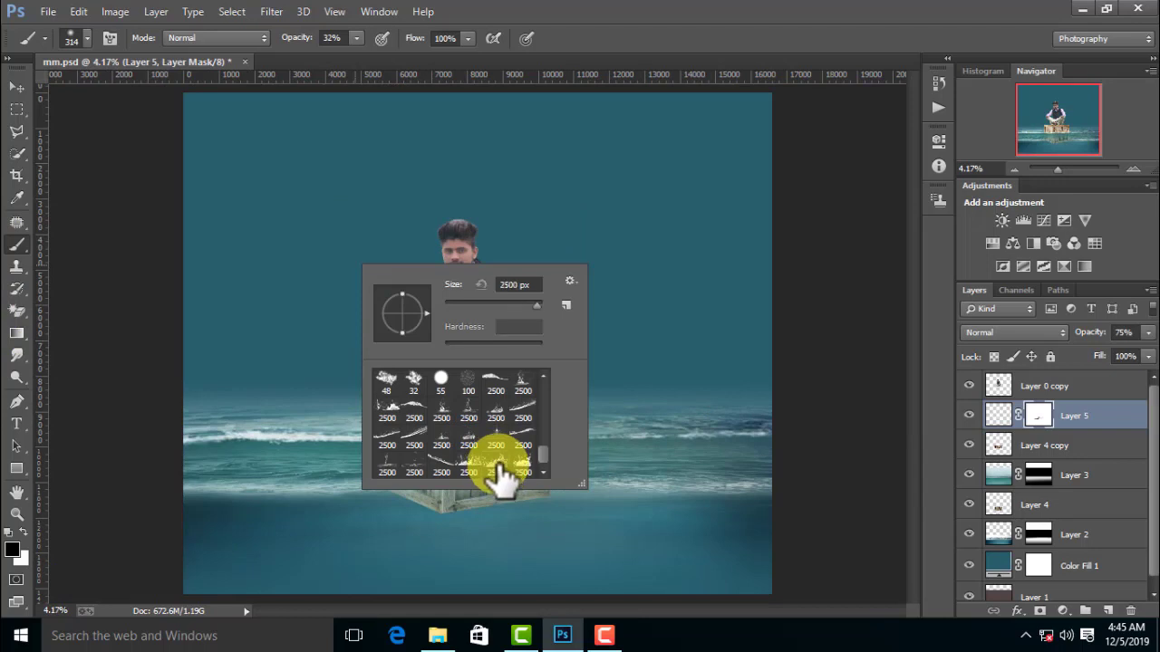
key(Return)
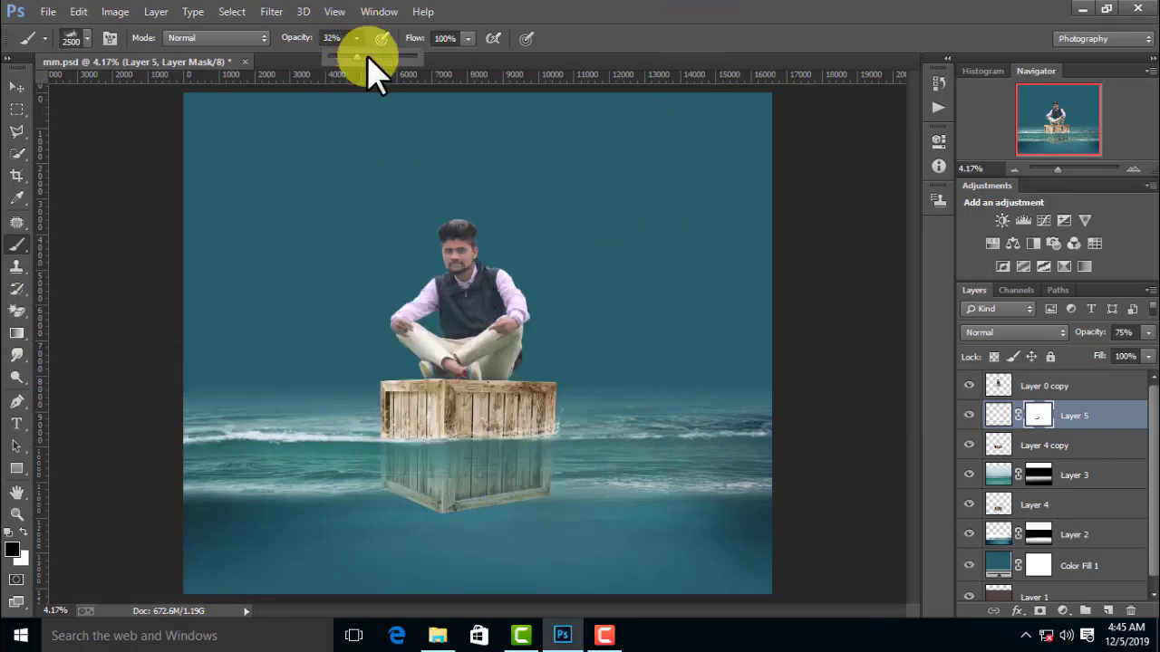
drag(371, 68, 408, 63)
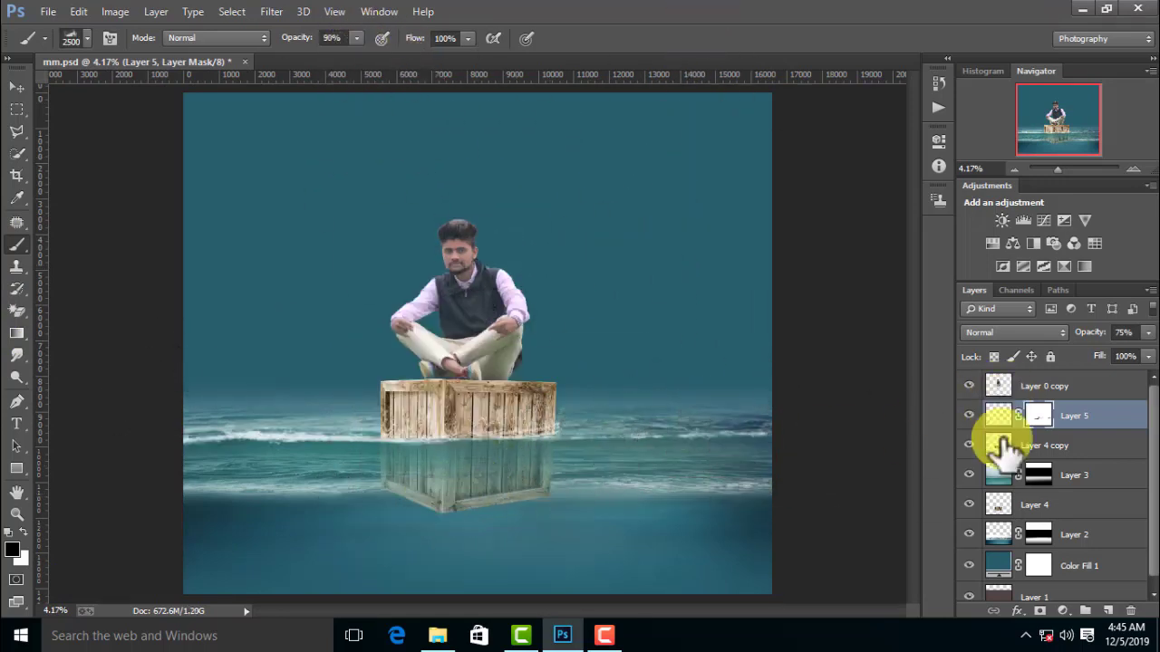
- On a new Layer 6, stamp white water splashes beside the crate and at the far right
click(1108, 613)
click(729, 425)
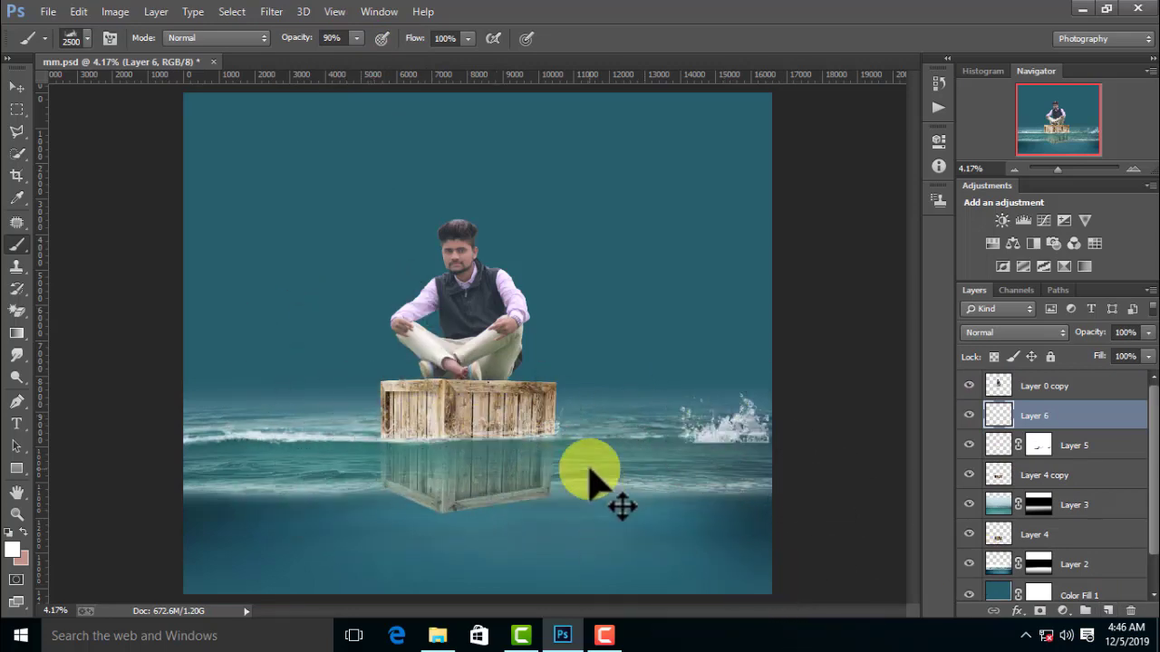
right_click(589, 411)
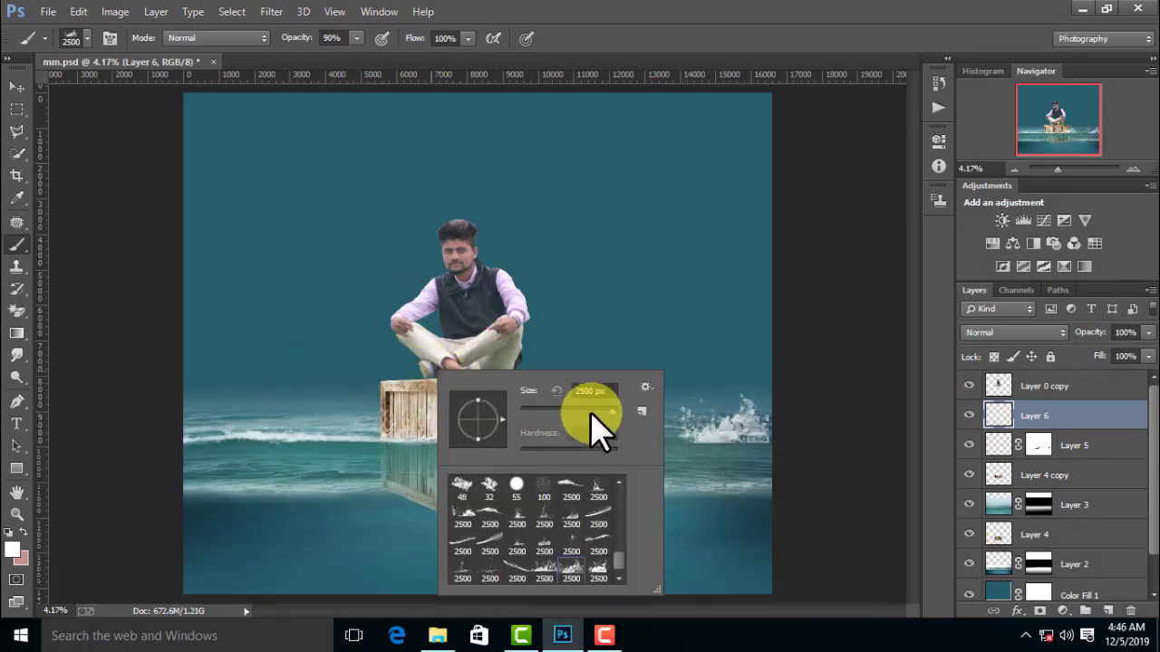
click(547, 569)
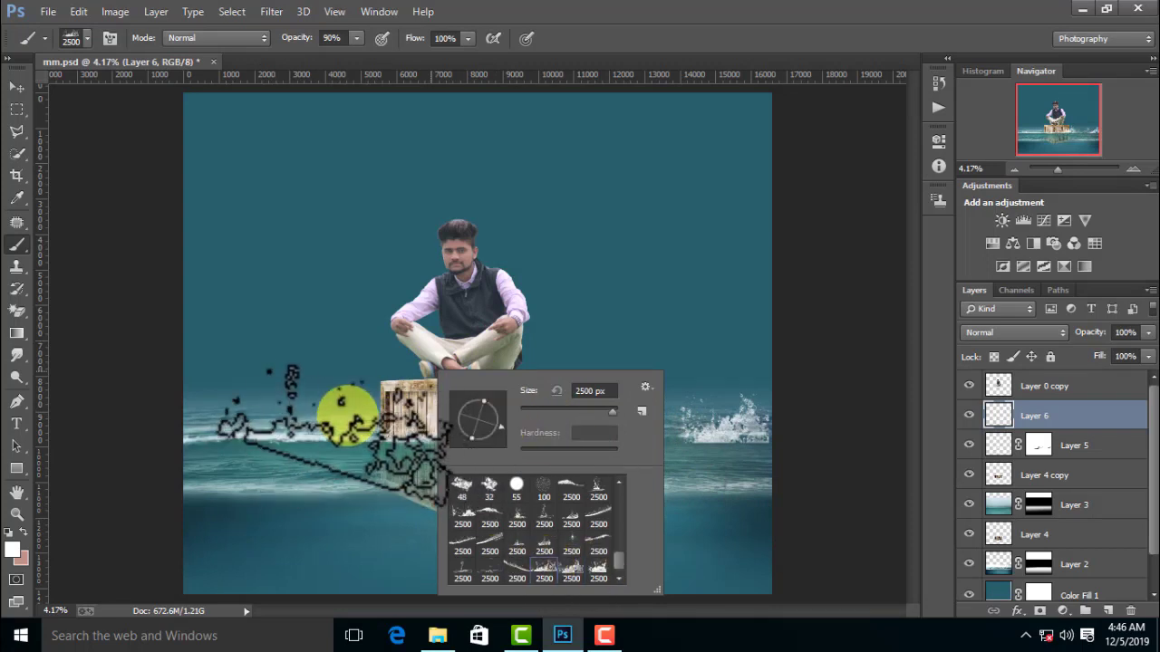
key(Escape)
right_click(686, 433)
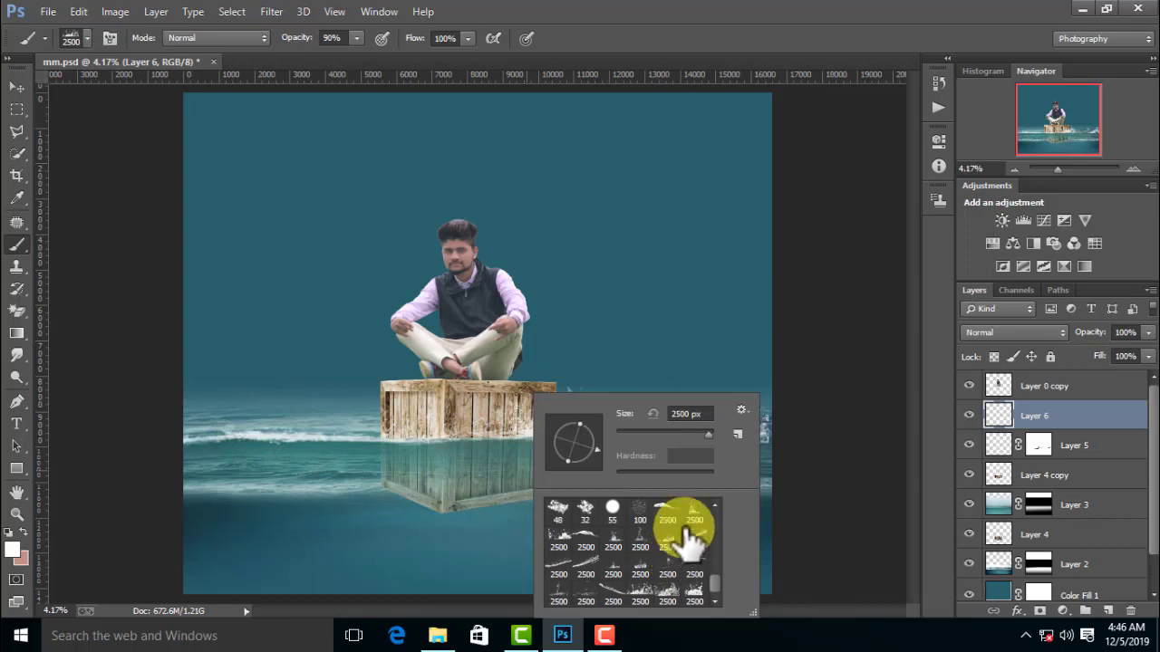
click(358, 408)
click(574, 412)
click(725, 416)
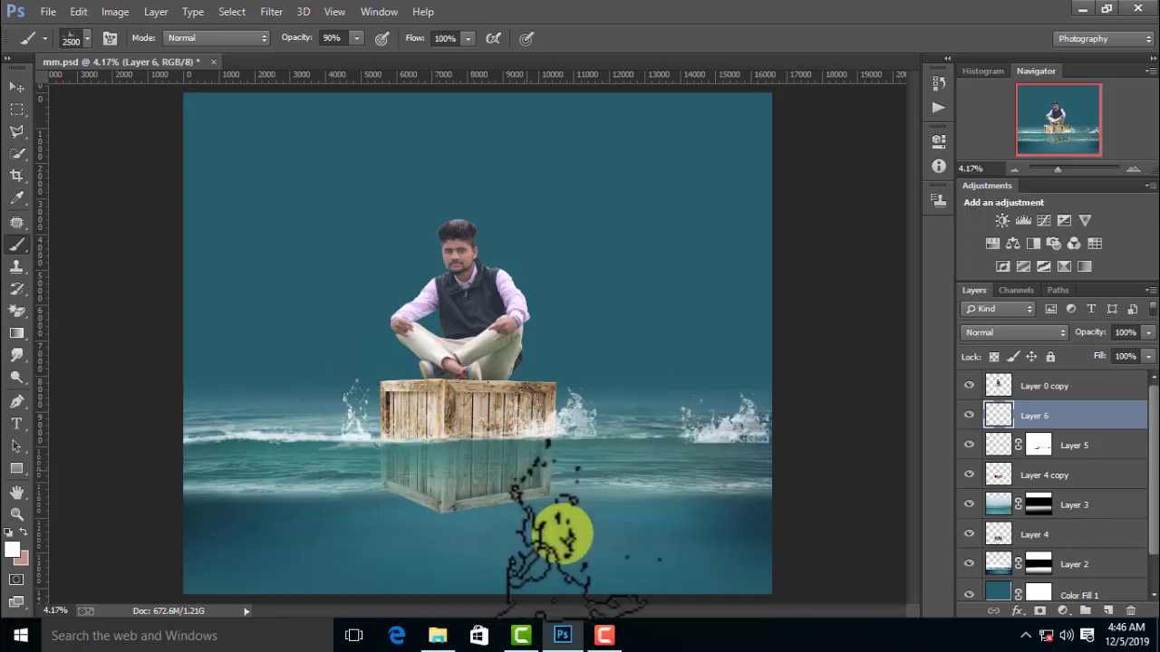
- Lower the splash layer to 61% opacity and tilt it slightly
key(ctrl+minus)
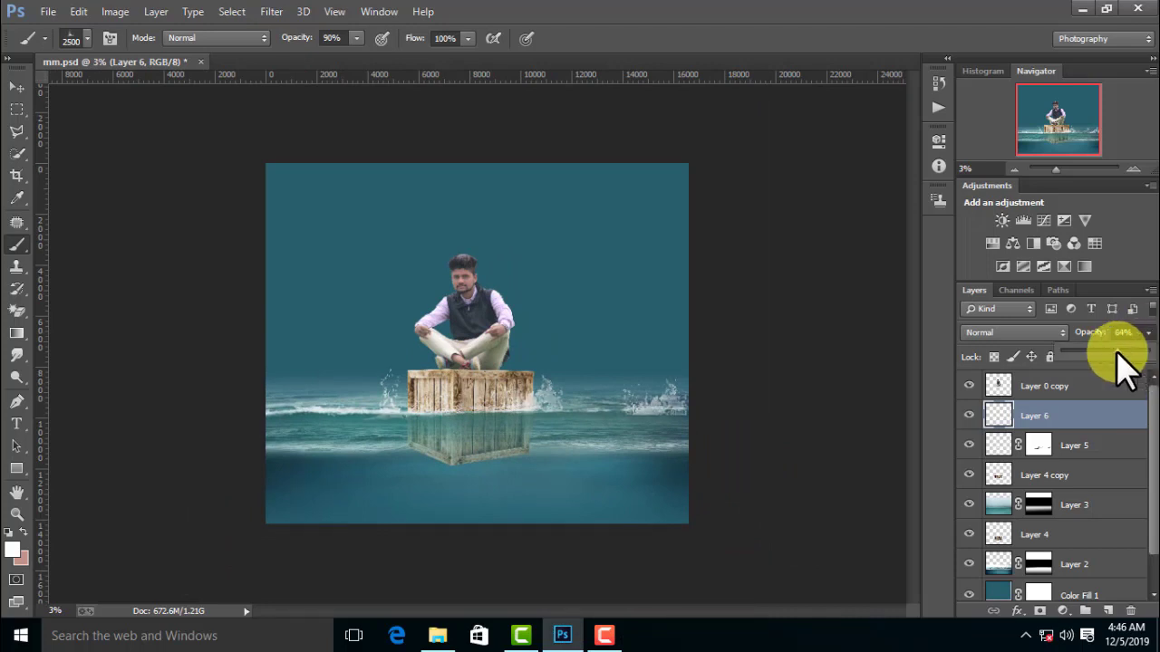
drag(1123, 367, 1081, 351)
key(ctrl+t)
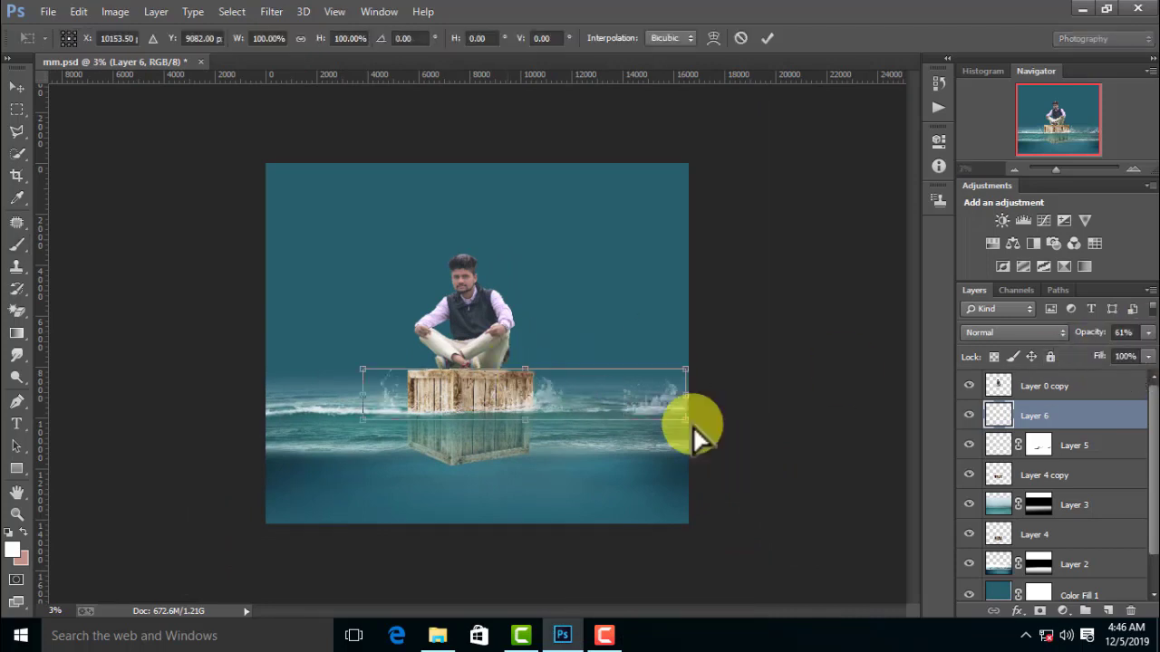
drag(688, 424, 689, 420)
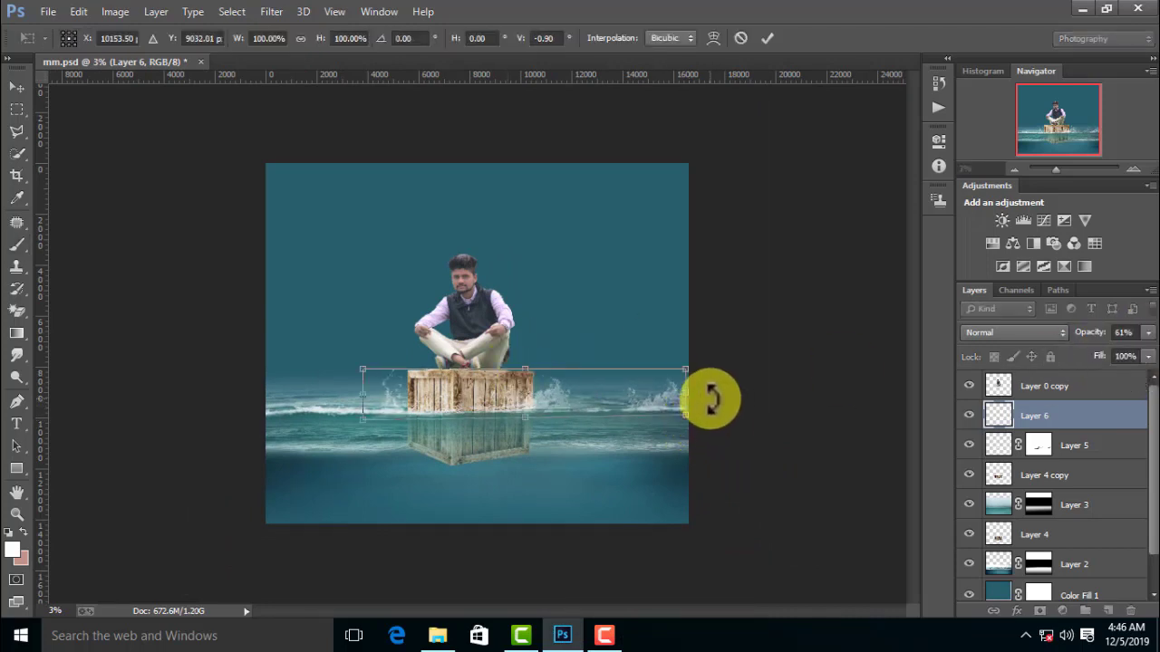
key(Return)
key(ctrl+plus)
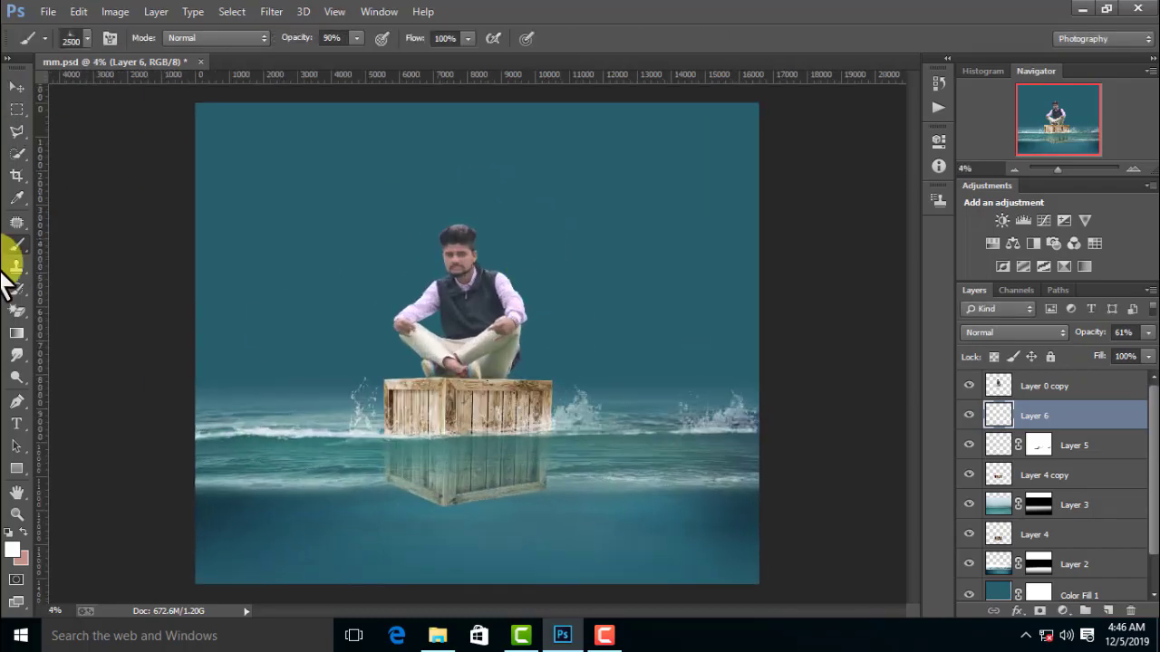
- Bring the aquarium photo into mm.psd as a Soft Light layer
click(16, 91)
click(37, 10)
click(210, 102)
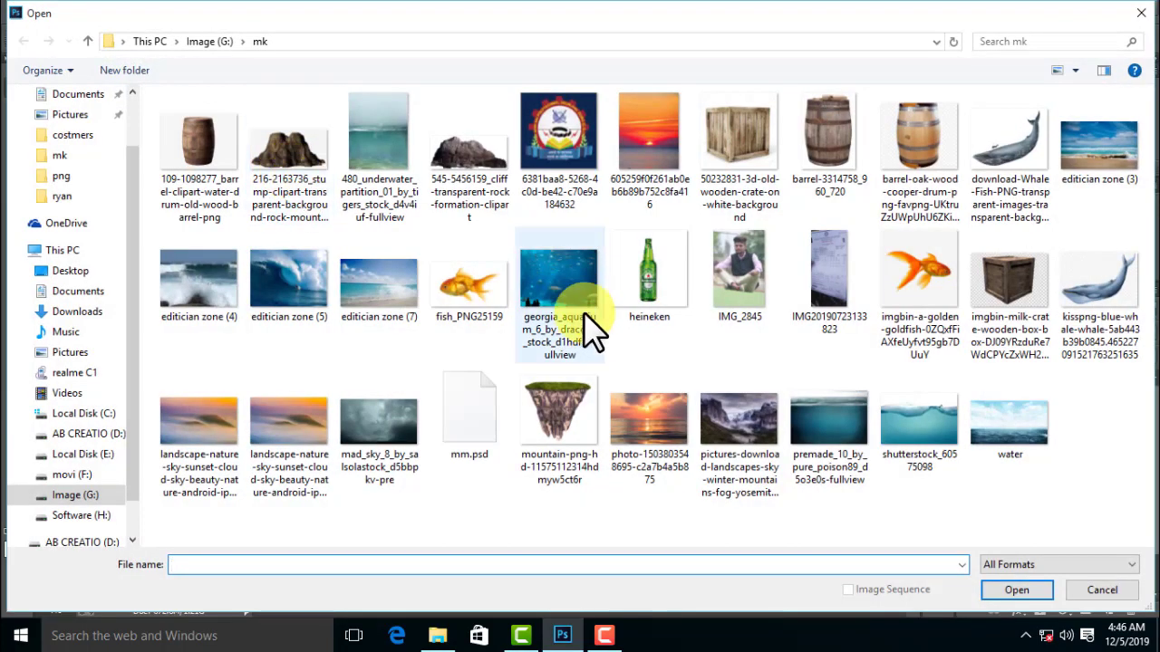
double_click(557, 294)
drag(673, 373, 673, 374)
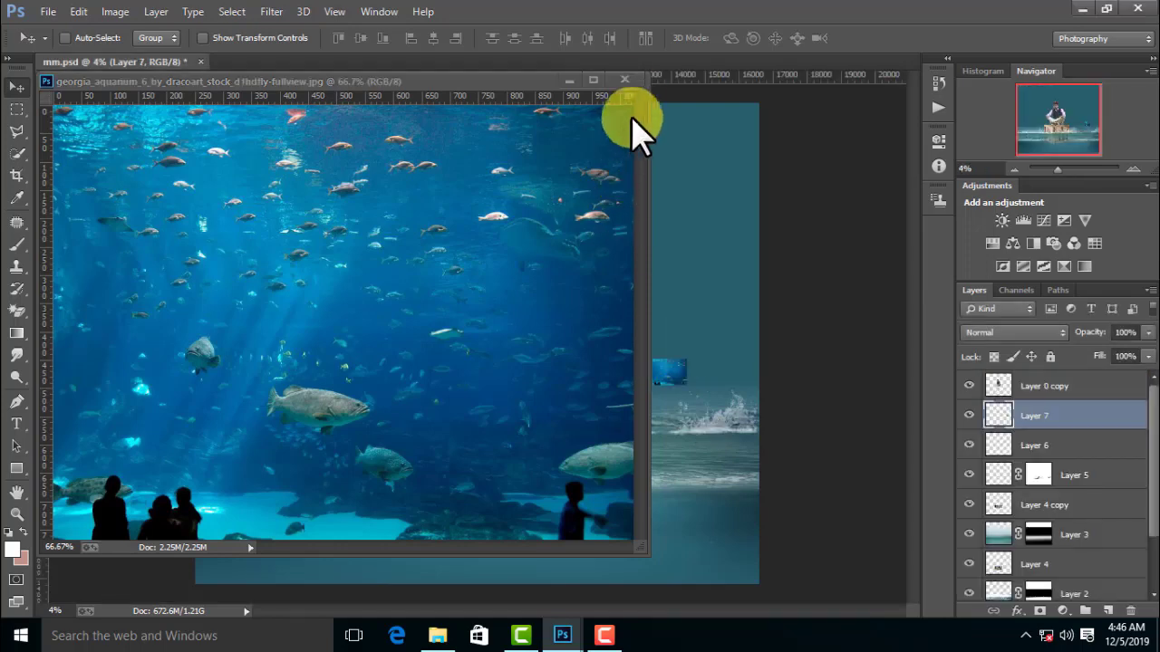
click(657, 141)
click(1010, 331)
click(981, 225)
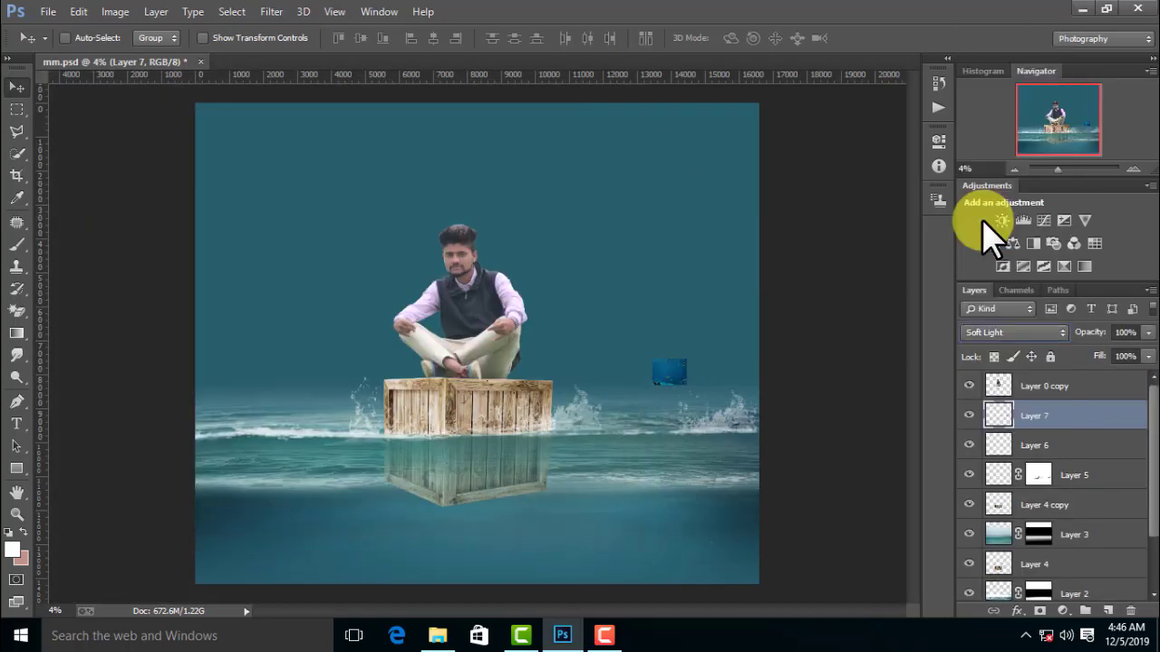
- Scale the aquarium layer to stretch across the whole lower canvas up to the waterline
key(ctrl+t)
drag(629, 402, 385, 580)
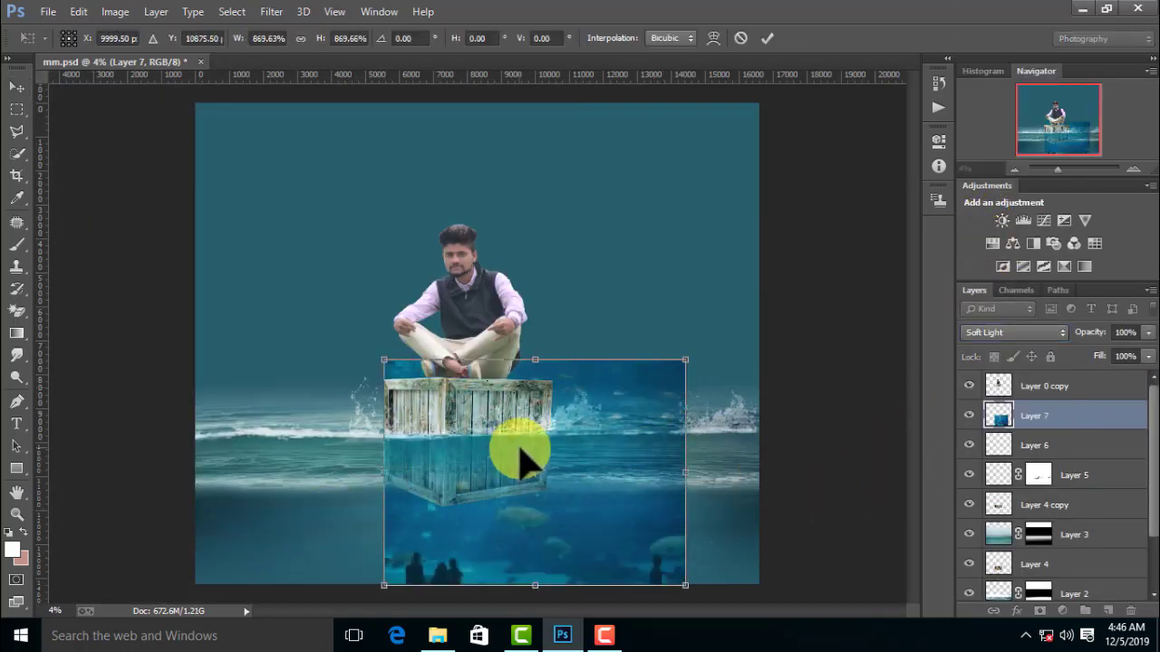
mouse_move(518, 453)
mouse_down()
mouse_move(322, 512)
mouse_move(339, 512)
mouse_up()
drag(497, 525, 744, 525)
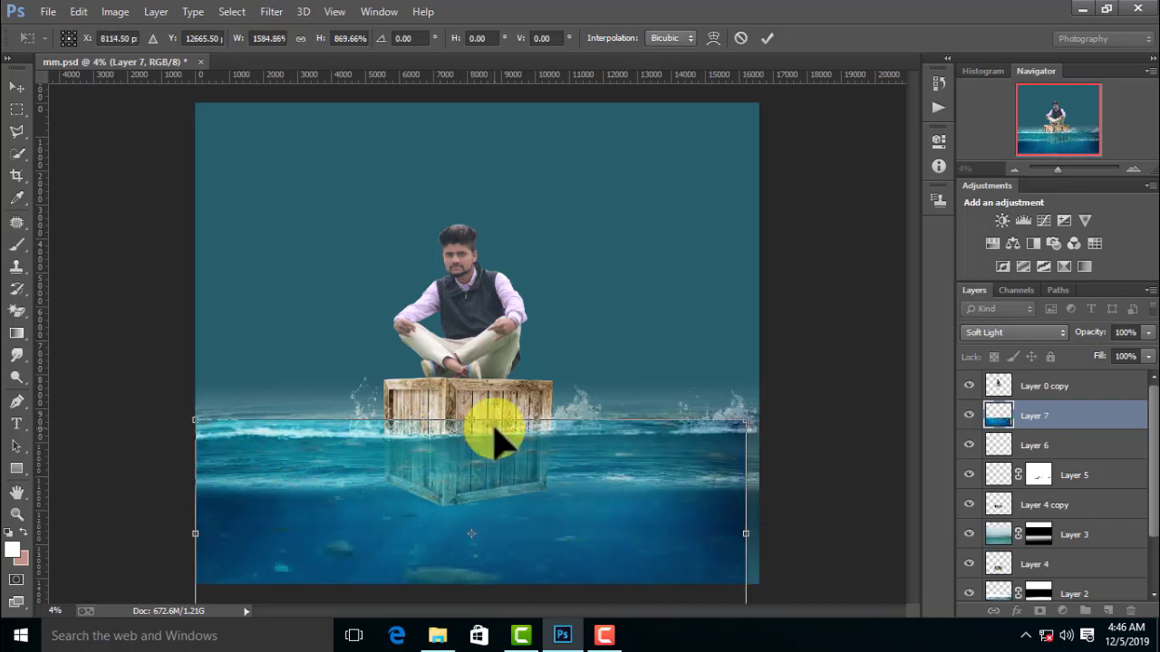
mouse_move(471, 413)
mouse_down()
mouse_move(475, 399)
mouse_move(481, 419)
mouse_up()
drag(744, 533, 767, 533)
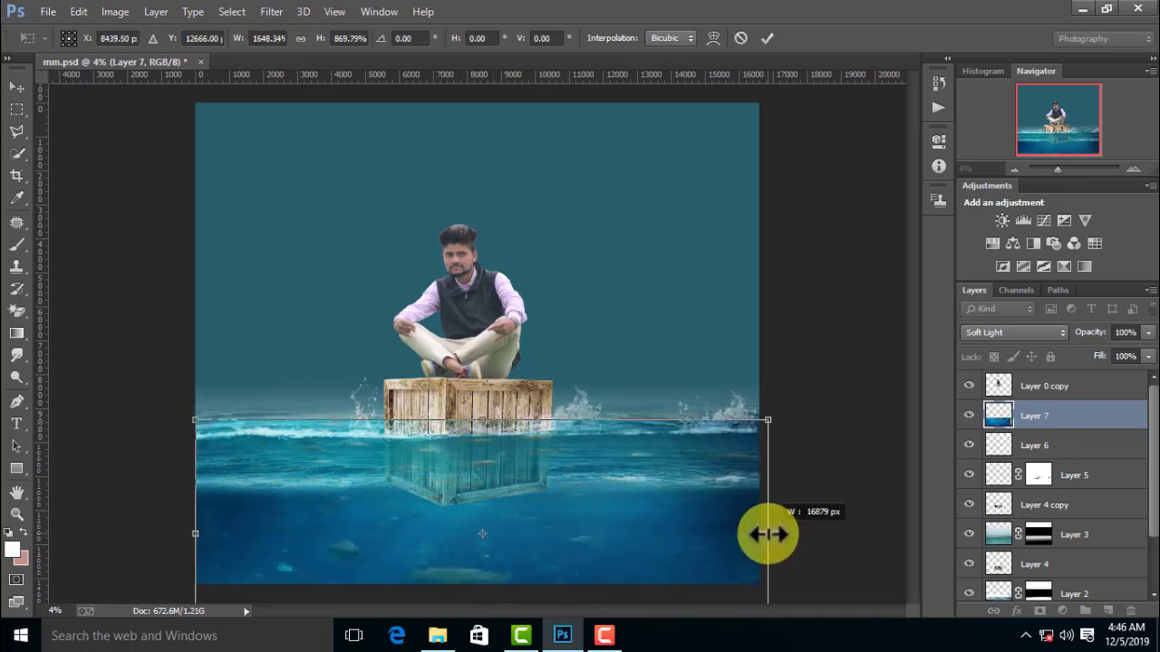
drag(645, 426, 638, 418)
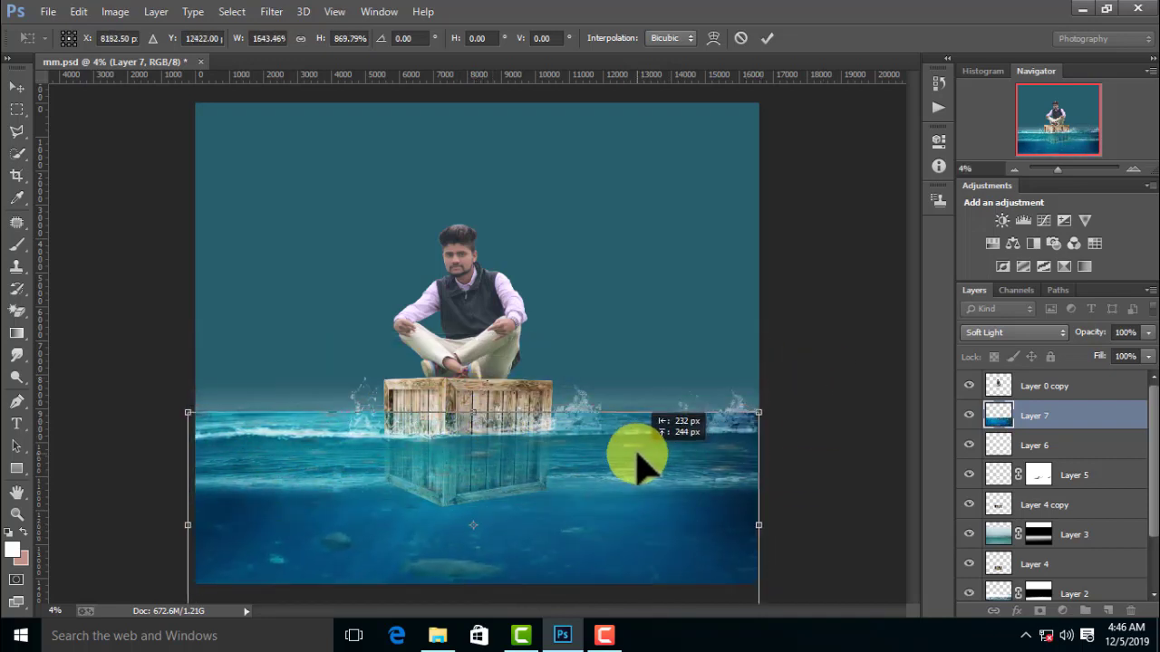
drag(471, 413, 473, 414)
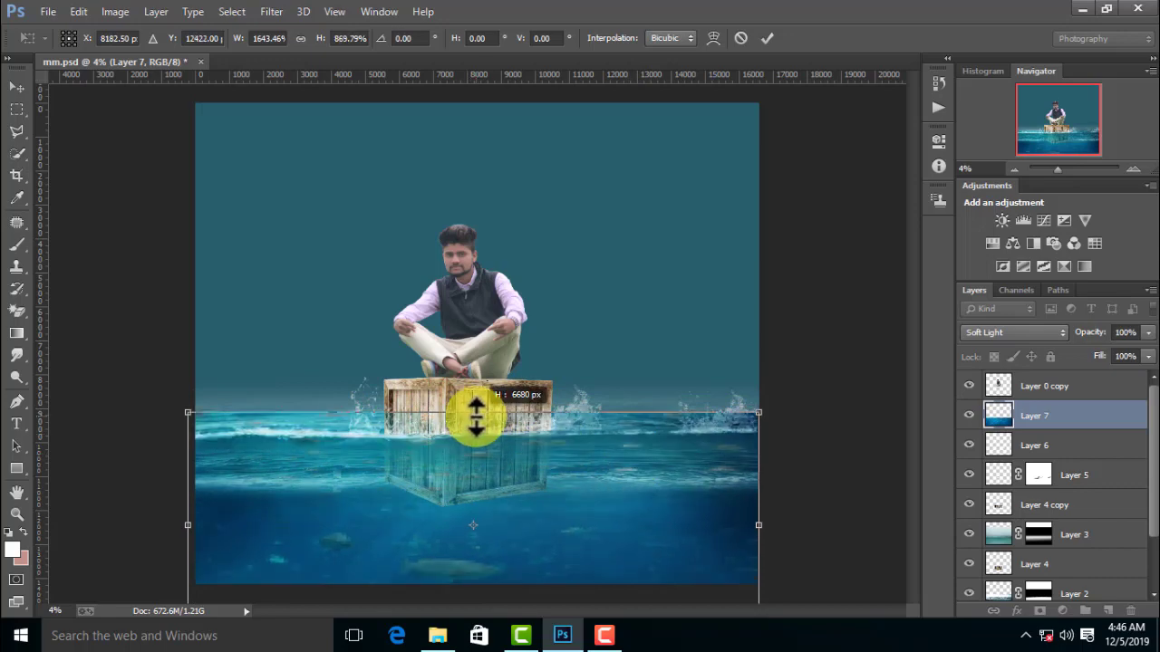
click(766, 38)
key(ctrl+t)
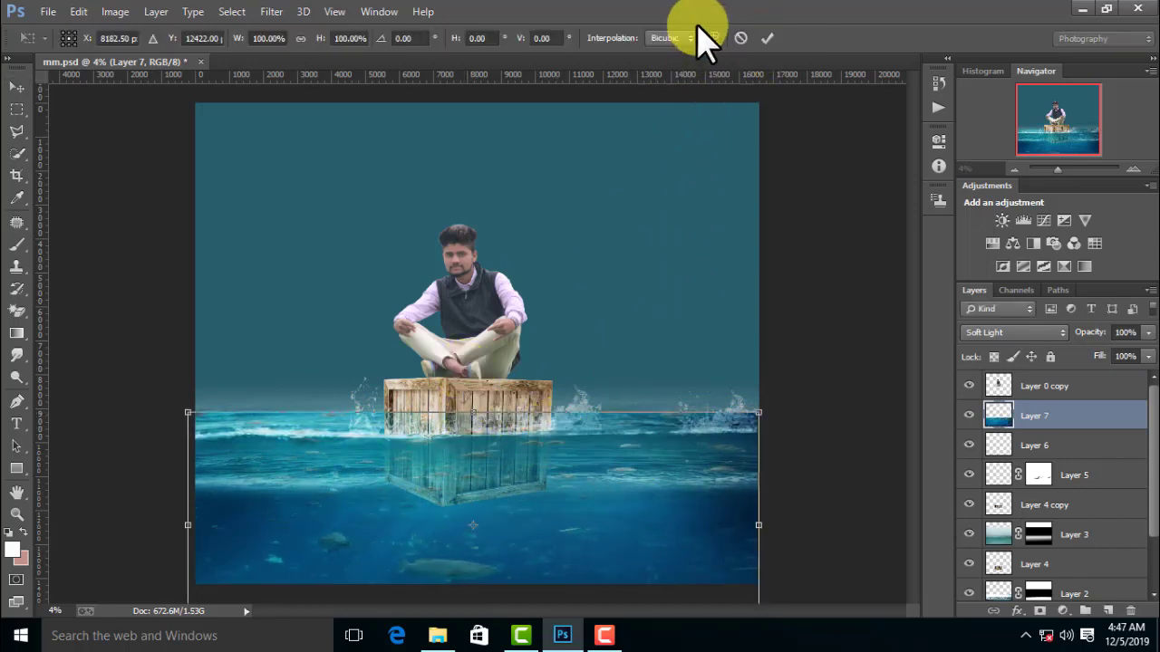
click(713, 38)
- Warp the aquarium layer's top corners down to the waves and raise its opacity to 100%
drag(754, 422, 568, 442)
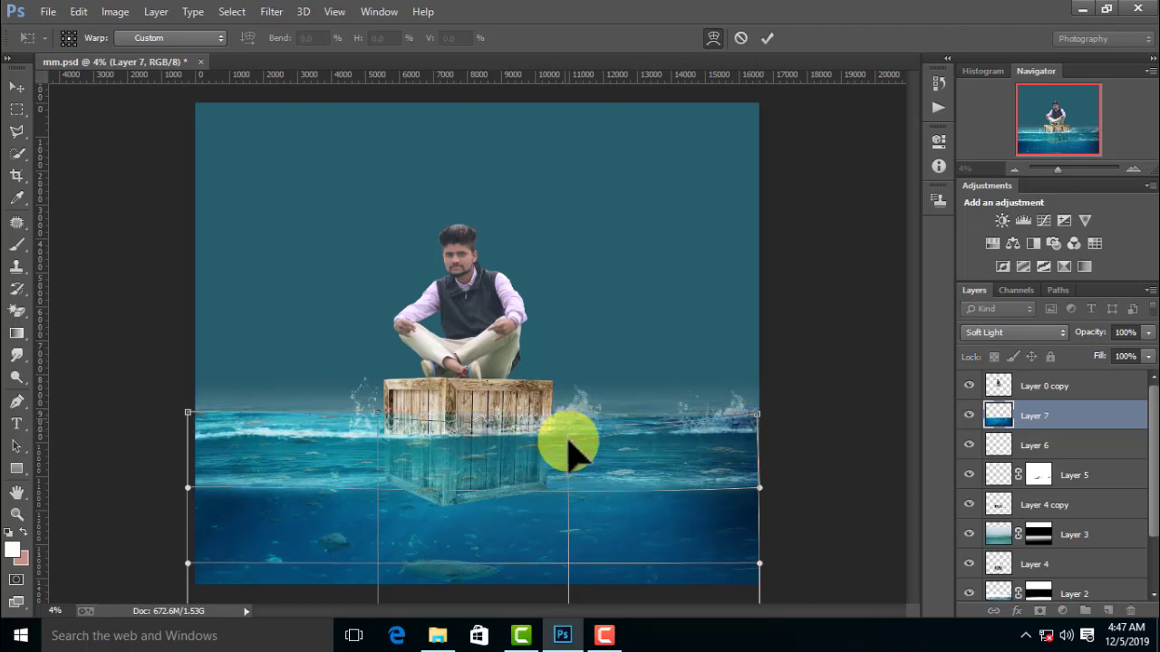
mouse_move(188, 414)
mouse_down()
mouse_move(192, 444)
mouse_move(191, 433)
mouse_up()
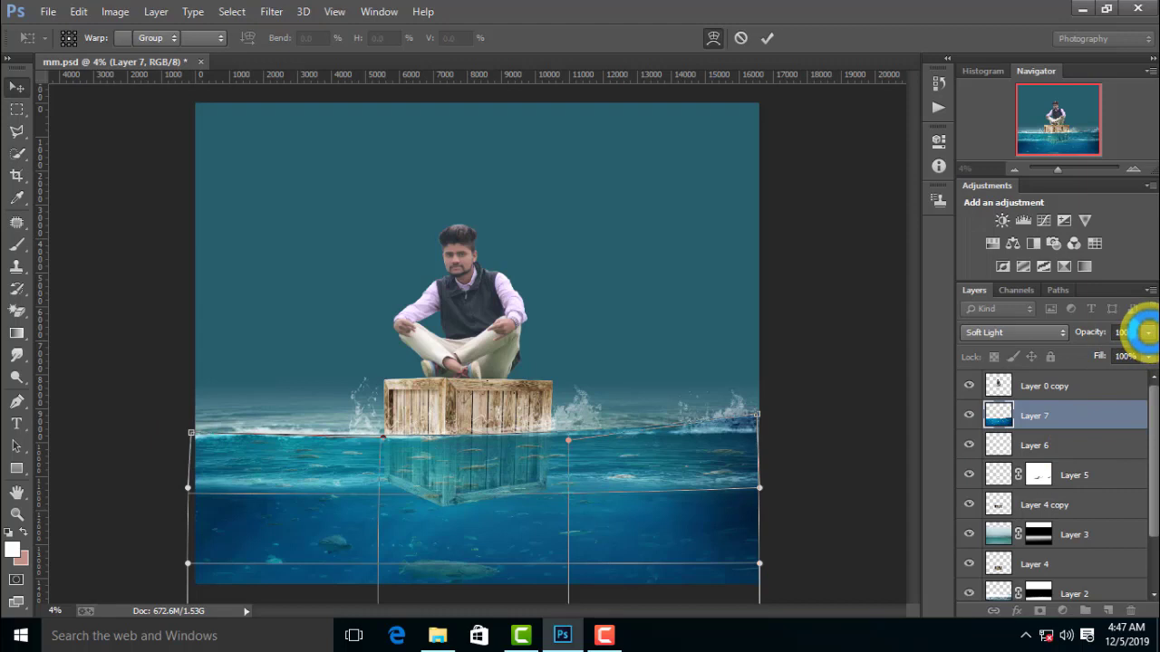
key(Return)
key(ctrl+minus)
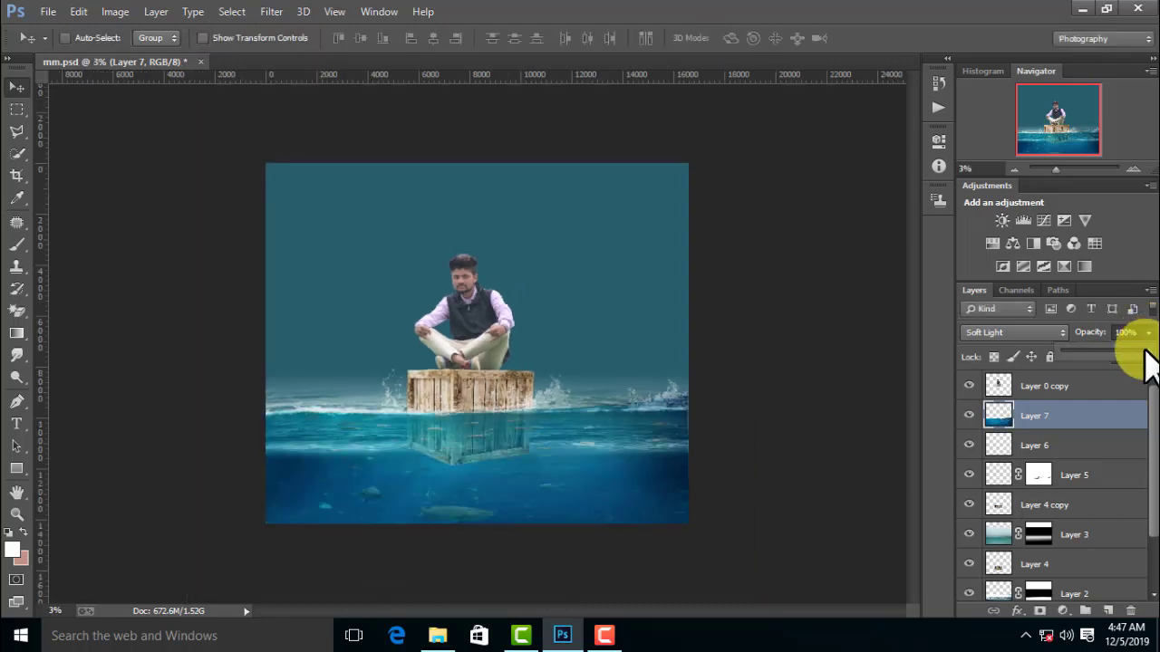
drag(1139, 366, 1151, 361)
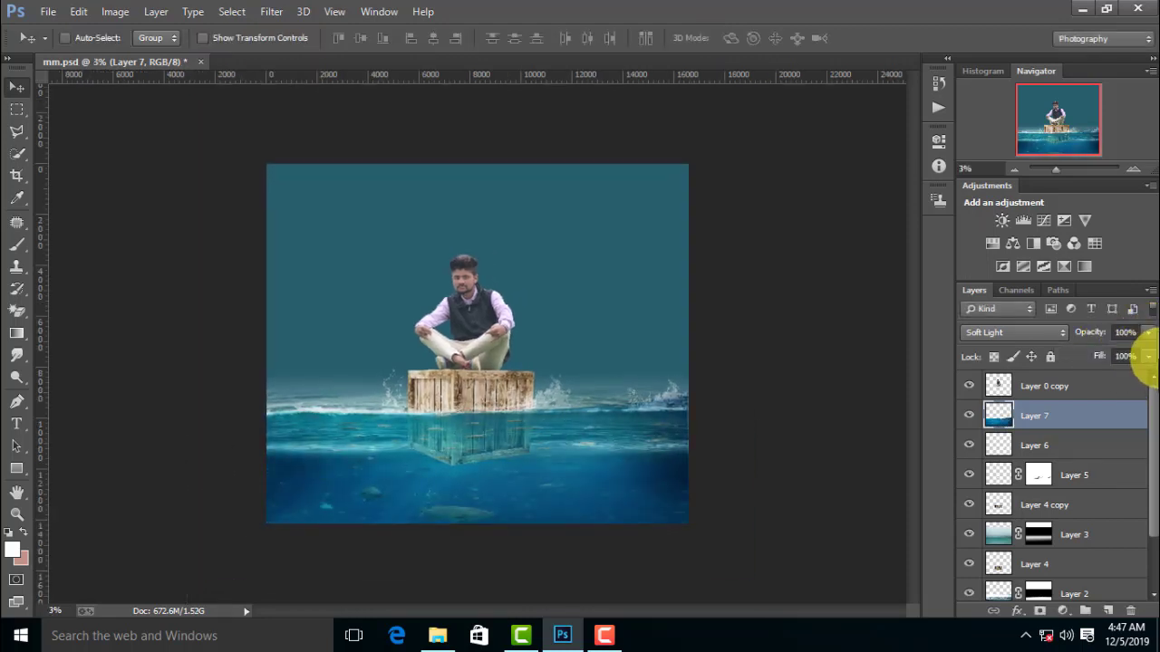
key(ctrl+minus)
key(ctrl+0)
- Stretch the aquarium layer taller and re-warp its top edge around the crate
key(ctrl+t)
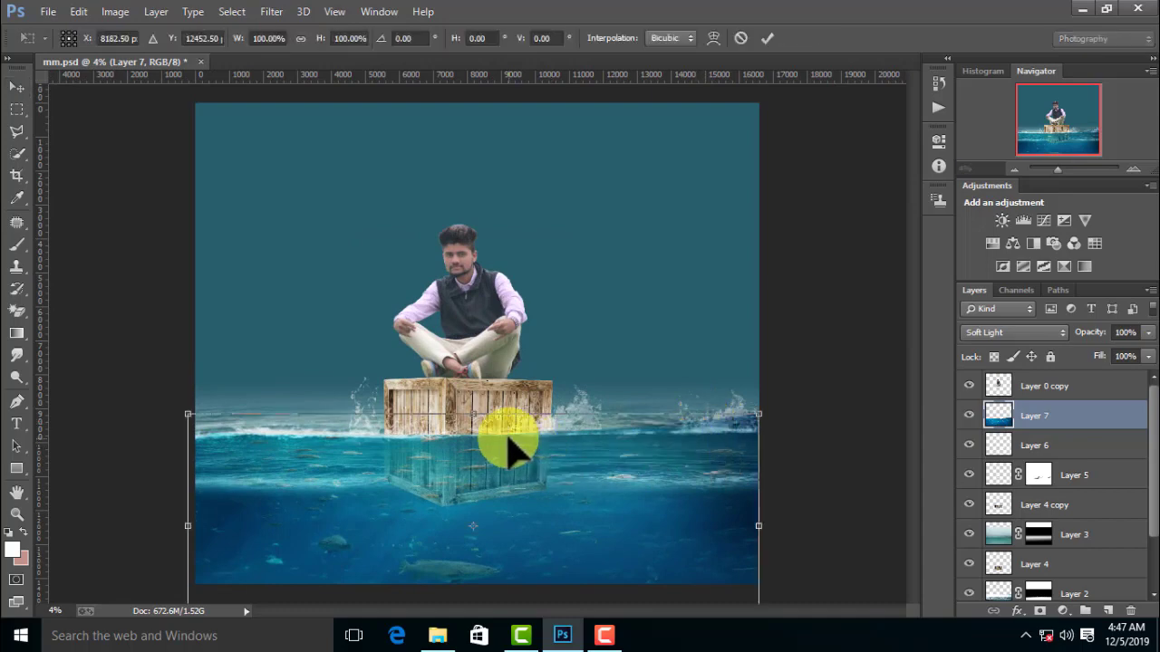
drag(473, 412, 478, 380)
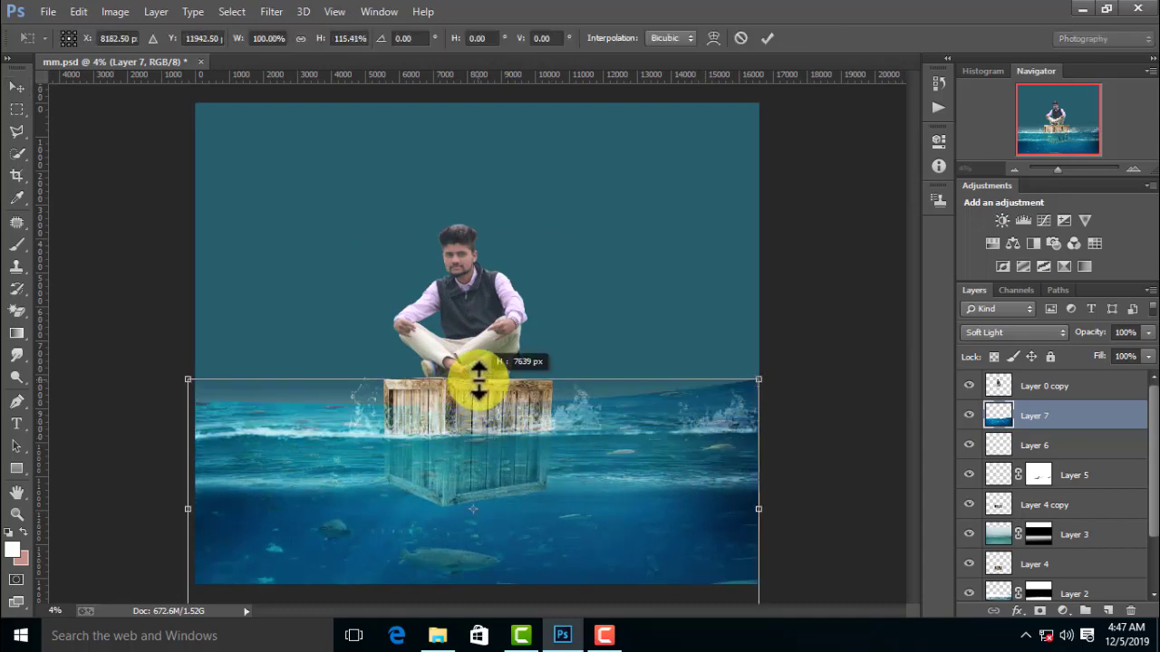
click(713, 38)
drag(764, 389, 767, 426)
mouse_move(190, 380)
mouse_down()
mouse_move(193, 408)
mouse_move(194, 397)
mouse_up()
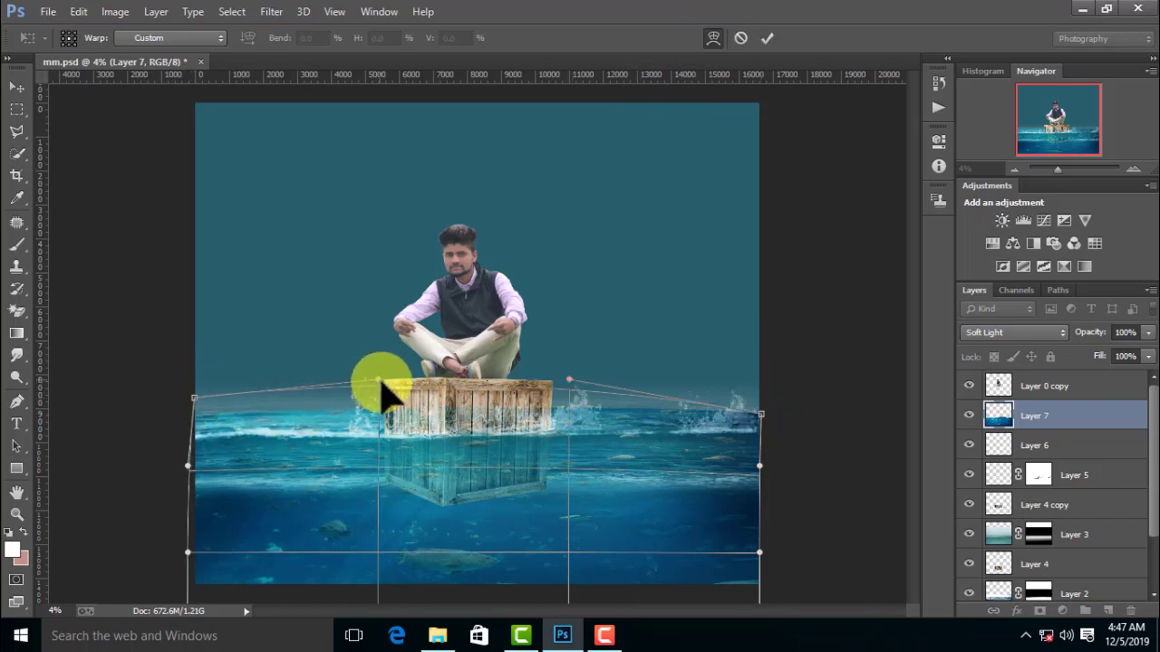
drag(381, 380, 384, 386)
click(835, 427)
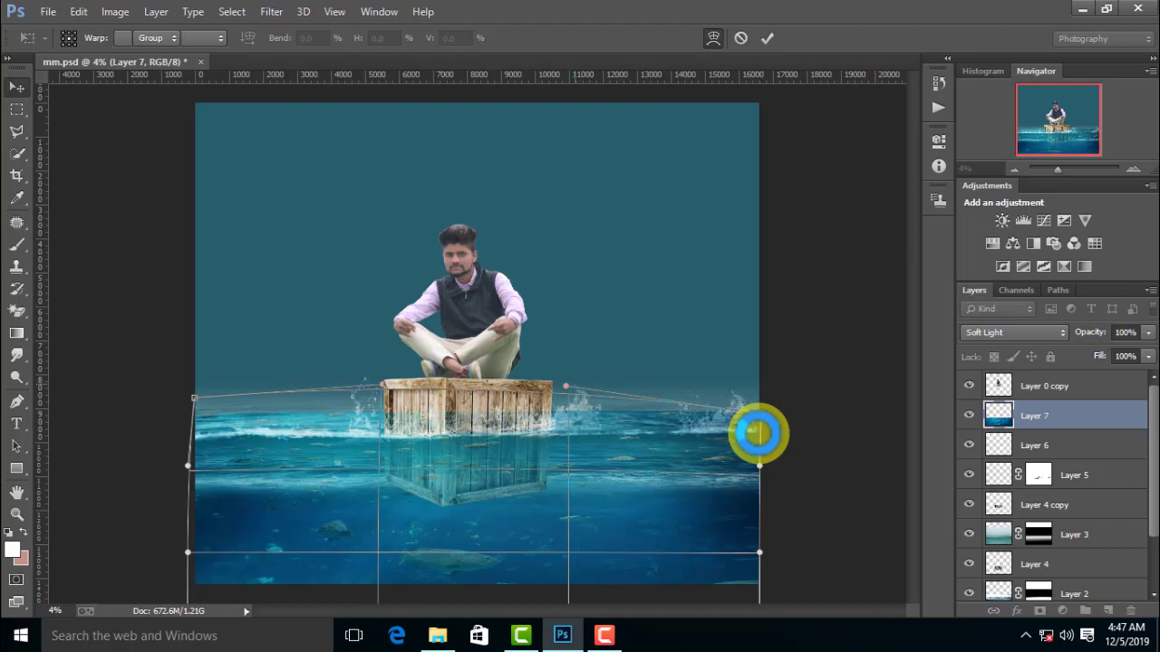
key(Return)
key(ctrl+minus)
key(ctrl+minus)
key(ctrl+minus)
key(ctrl+minus)
key(ctrl+plus)
key(ctrl+plus)
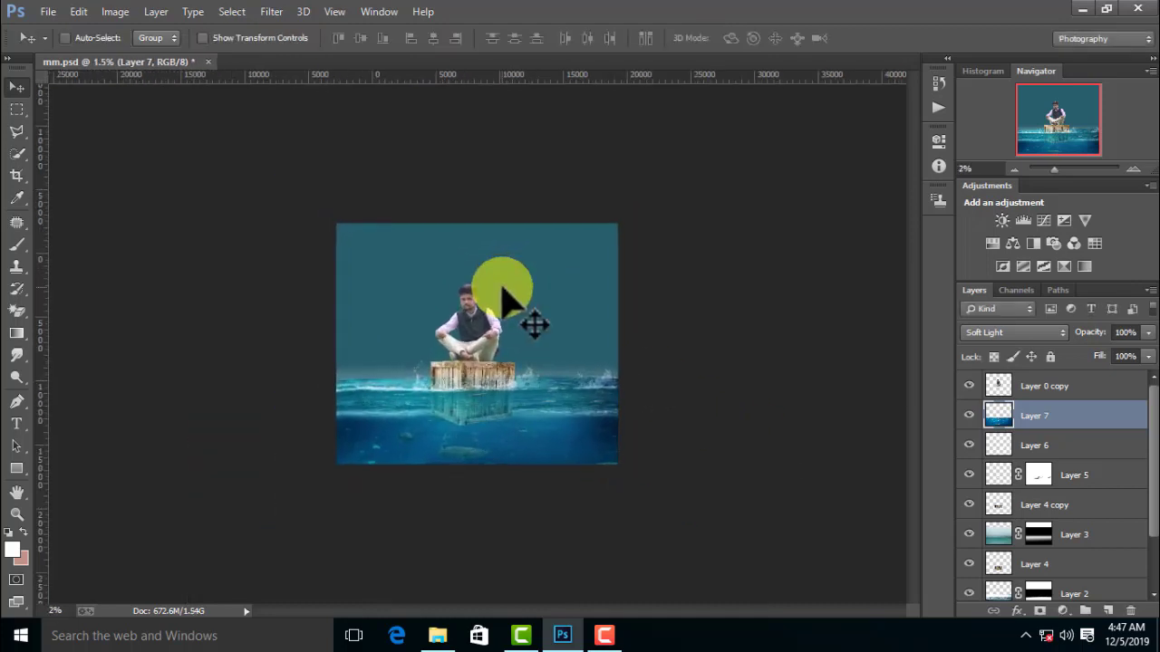
key(ctrl+plus)
key(ctrl+plus)
key(ctrl+minus)
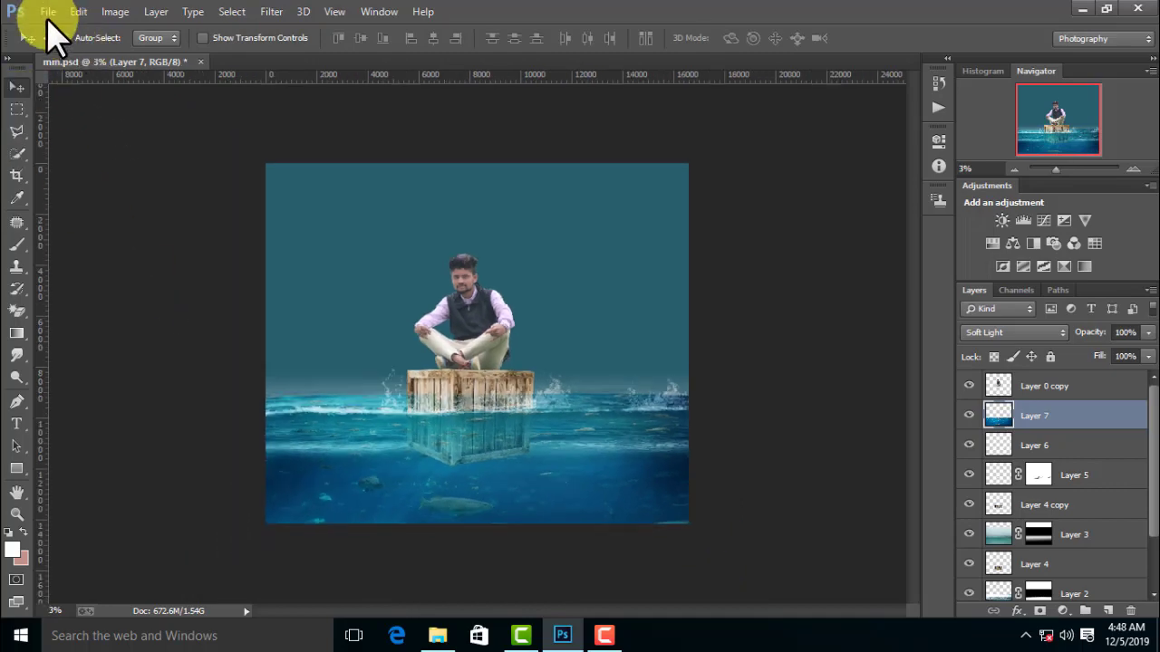
- Open the cloudy sky photo, select its sky and sea, and drag it into the composite
click(47, 13)
click(64, 44)
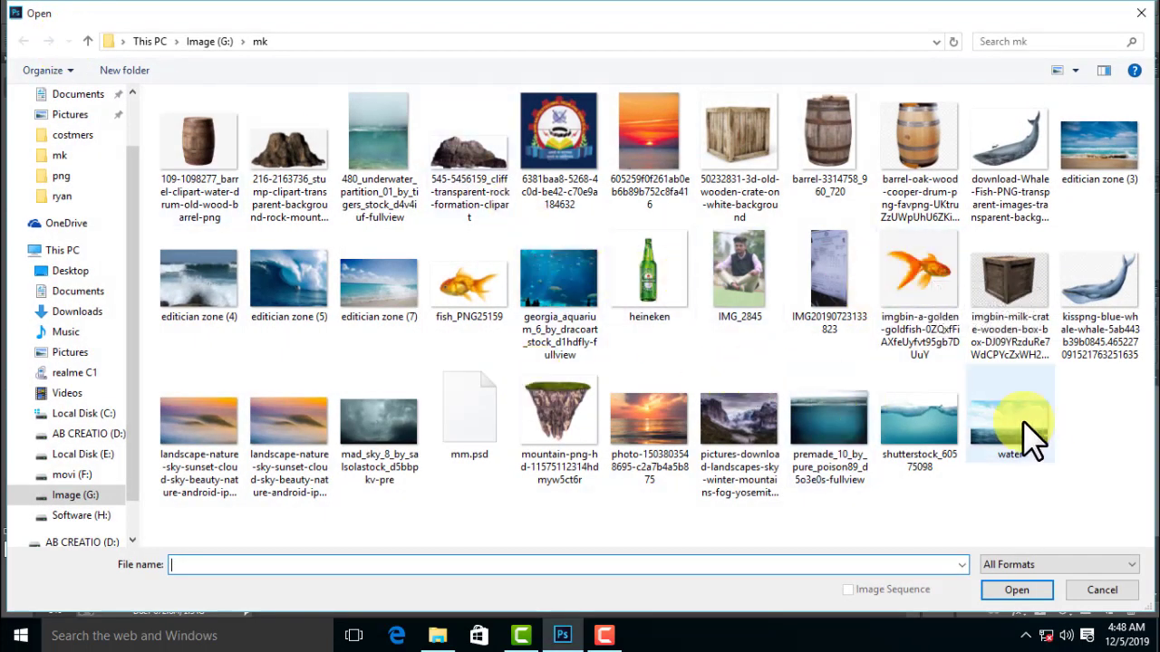
click(387, 422)
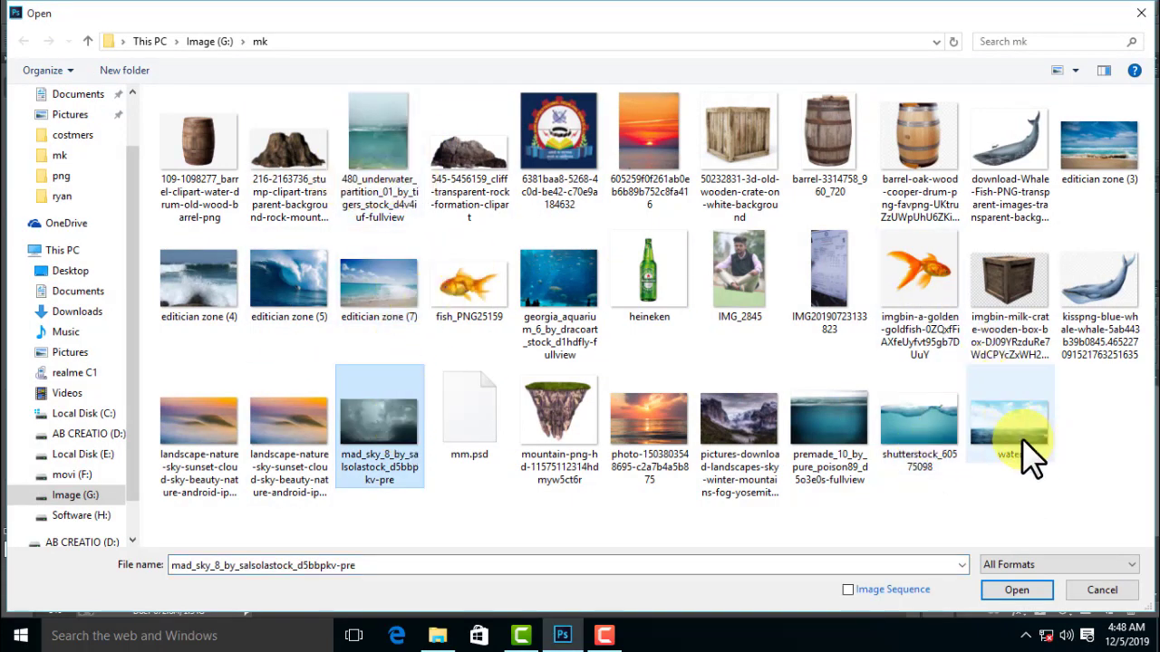
double_click(1099, 136)
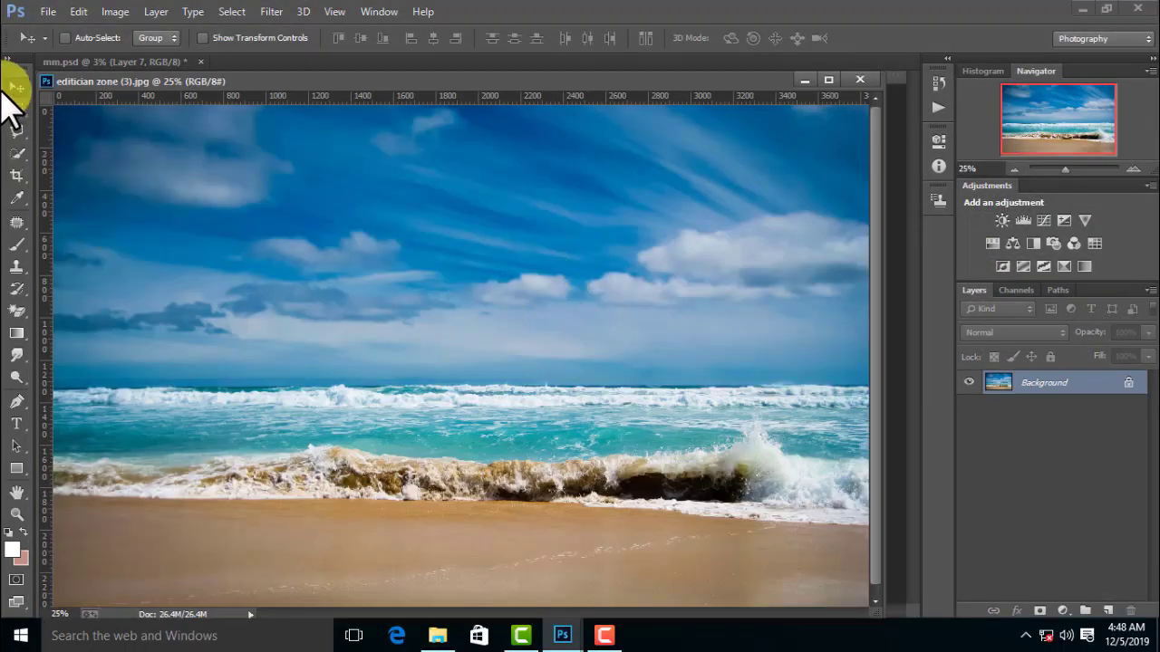
click(16, 109)
mouse_move(87, 109)
mouse_down()
mouse_move(528, 254)
mouse_move(861, 410)
mouse_up()
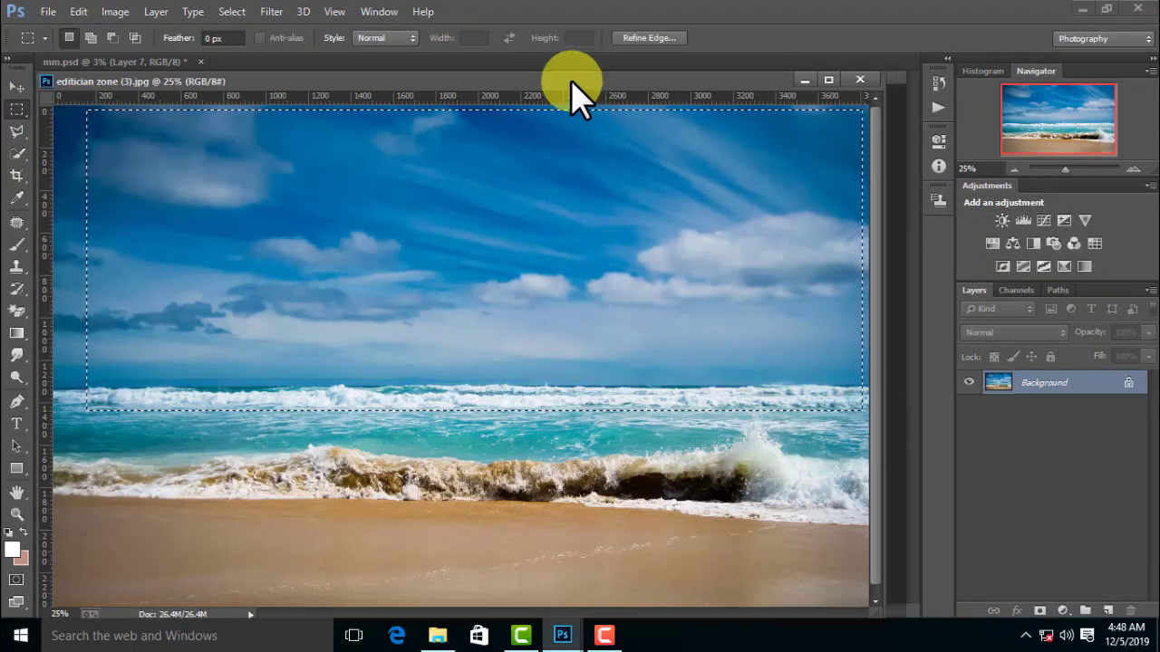
drag(570, 81, 951, 232)
click(18, 88)
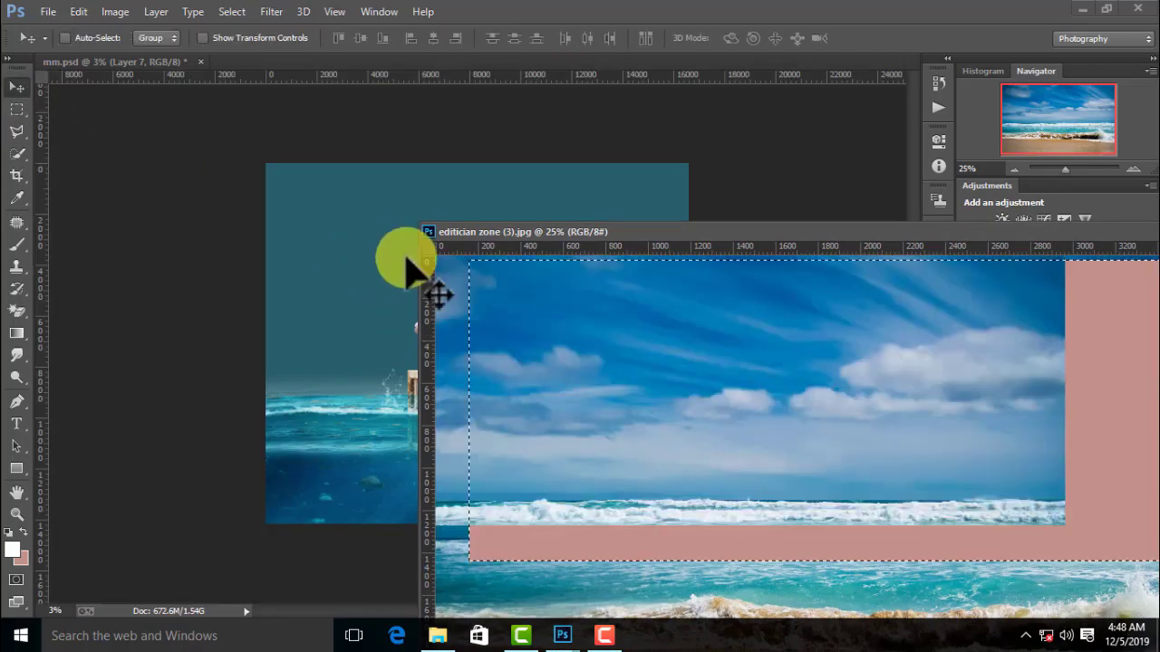
drag(576, 340, 426, 272)
click(429, 231)
click(460, 340)
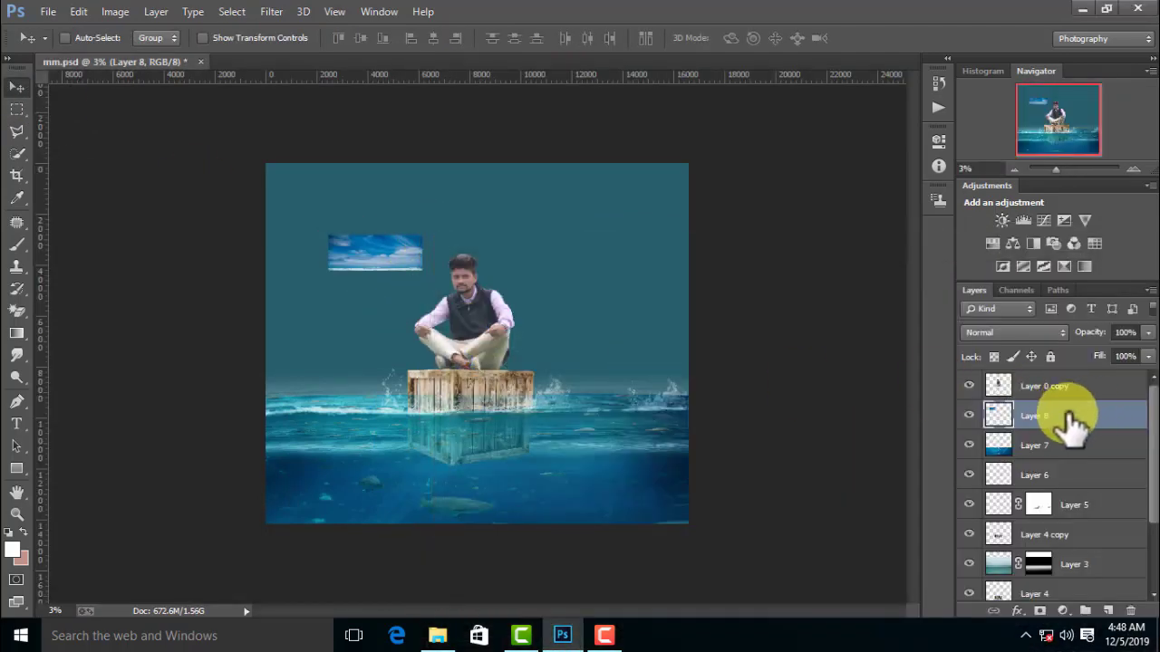
- Place the sky layer just above Color Fill 1 and enlarge it over the upper background
drag(1067, 412, 1065, 571)
drag(1060, 493, 1051, 498)
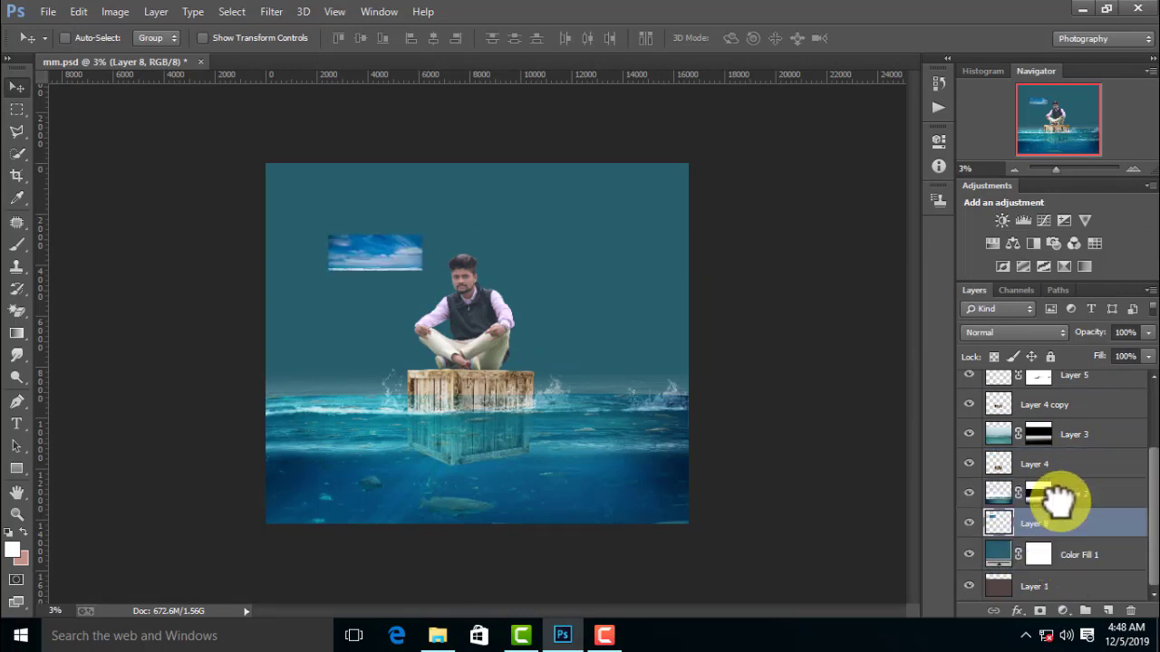
key(ctrl+t)
mouse_move(425, 268)
mouse_down()
mouse_move(693, 437)
mouse_move(694, 423)
mouse_up()
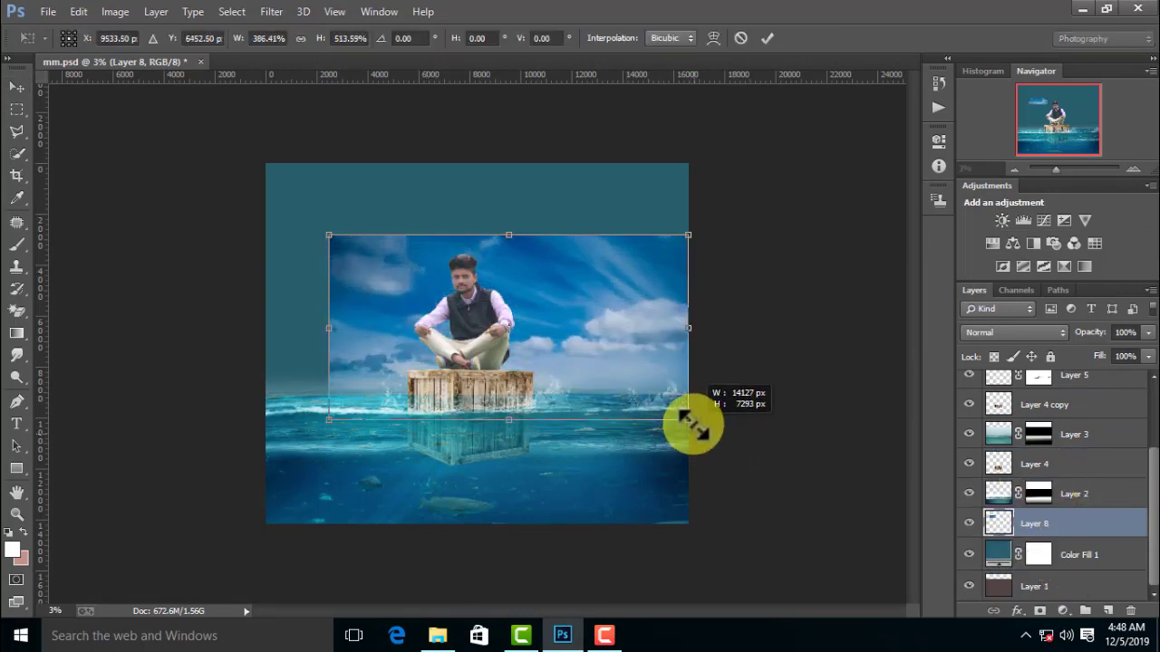
mouse_move(329, 233)
mouse_down()
mouse_move(272, 145)
mouse_move(253, 141)
mouse_up()
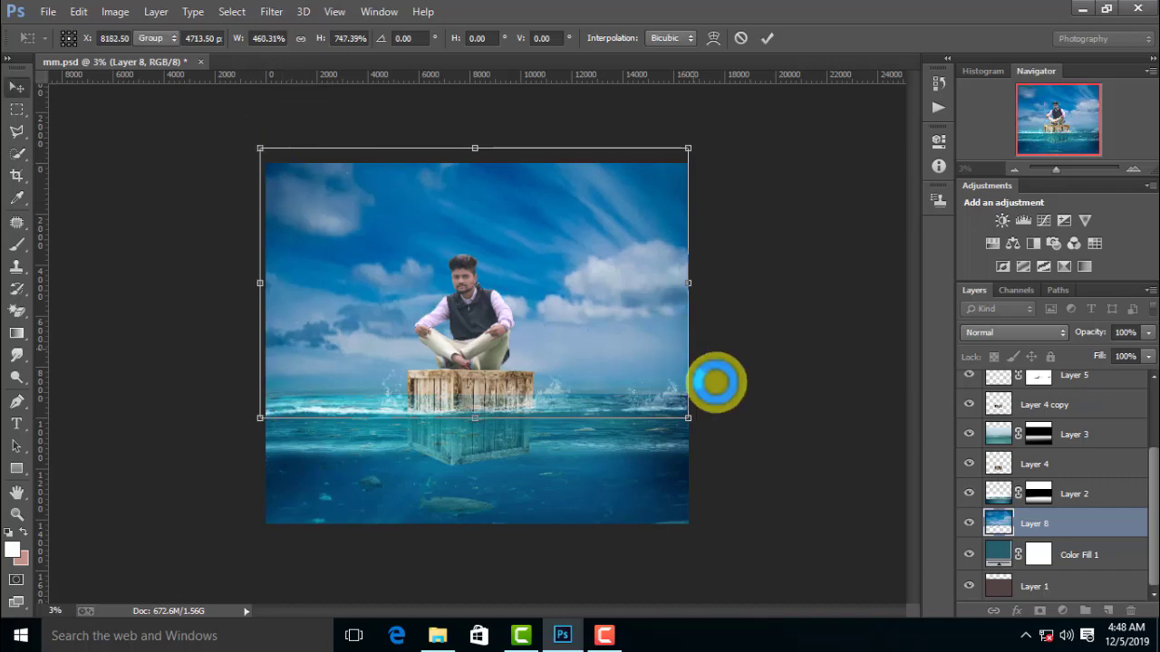
key(Return)
click(271, 11)
click(184, 184)
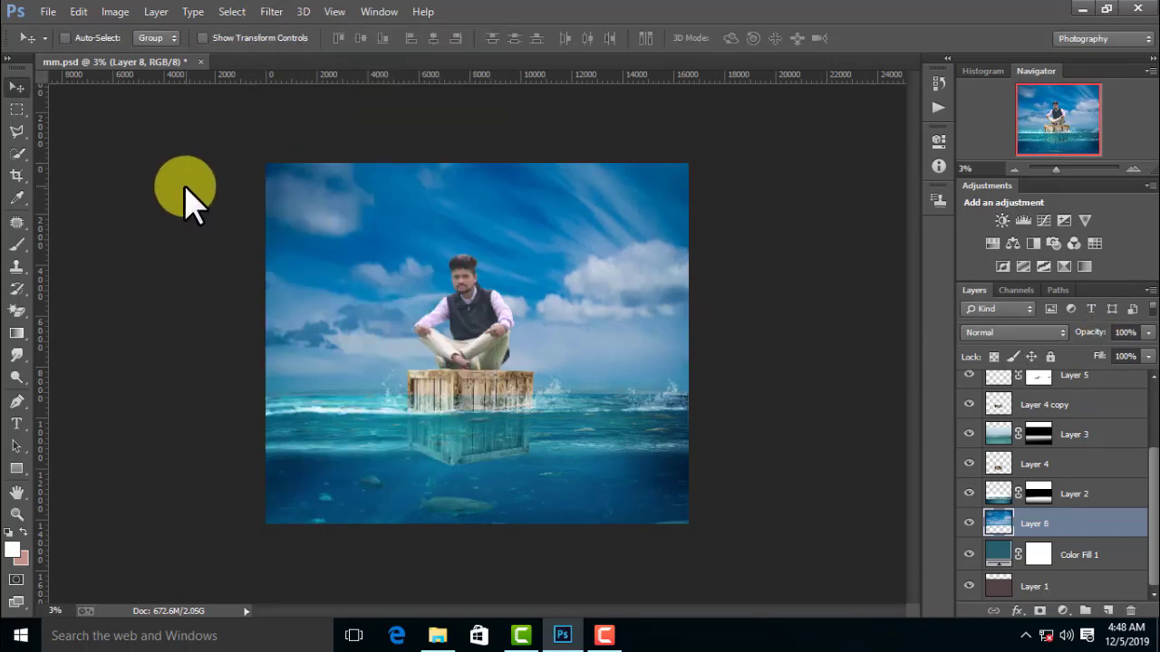
- Rename the sky Layer 8 to bg, leaving the image uncropped
click(18, 176)
click(19, 88)
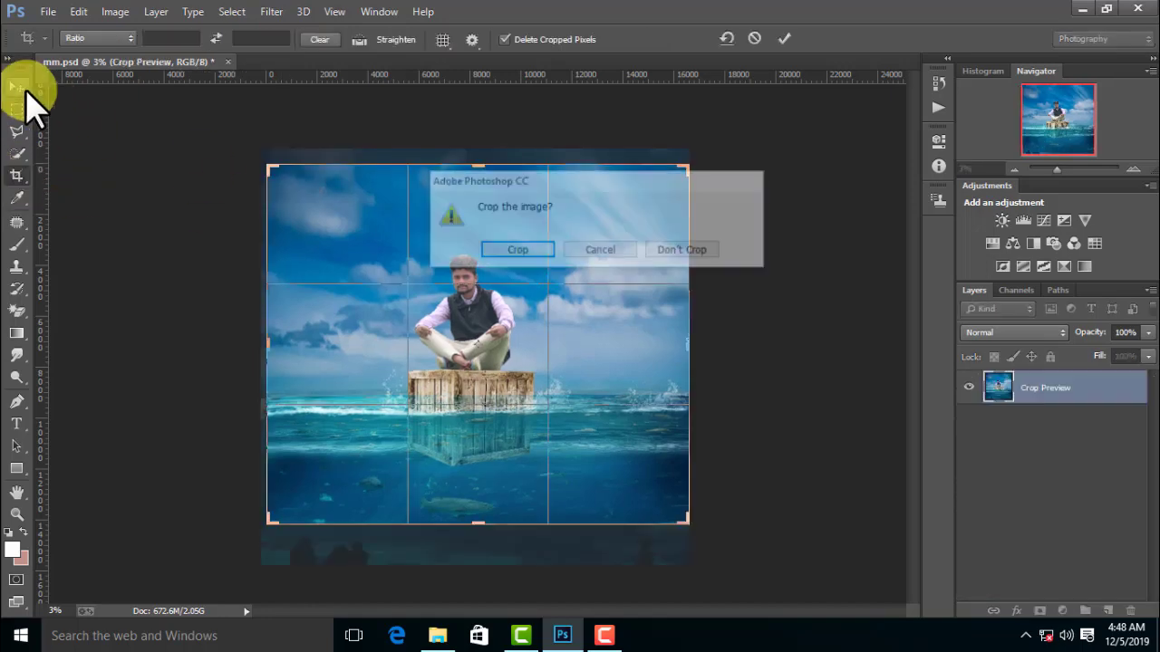
click(514, 250)
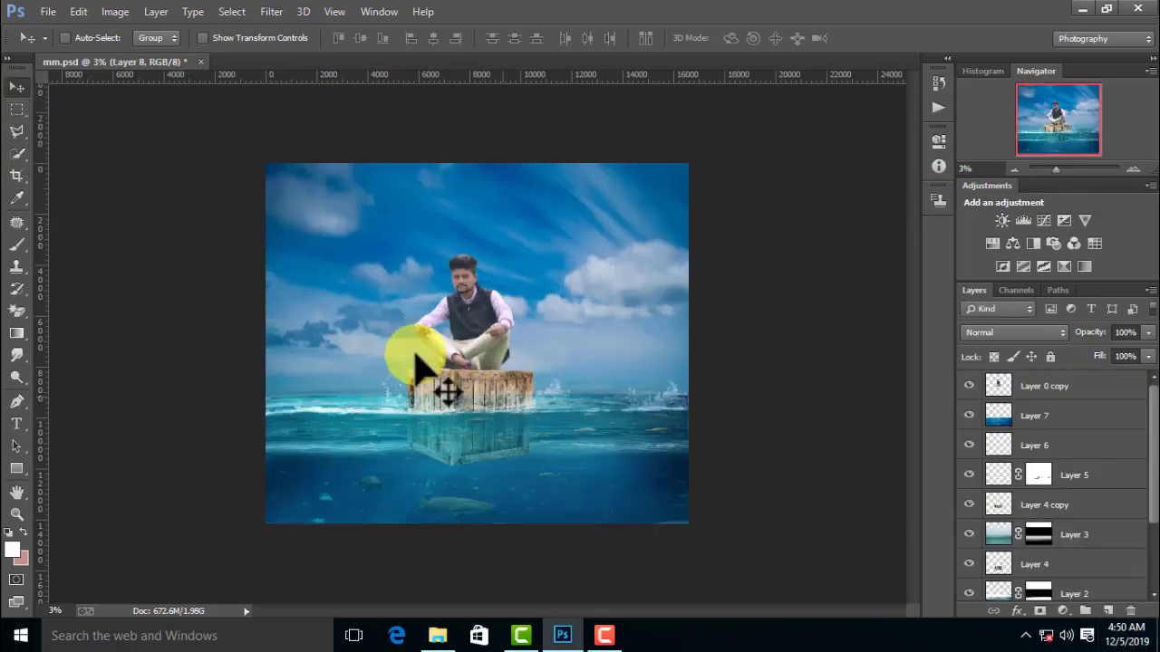
scroll(1042, 408, down, 3)
scroll(1060, 417, up, 3)
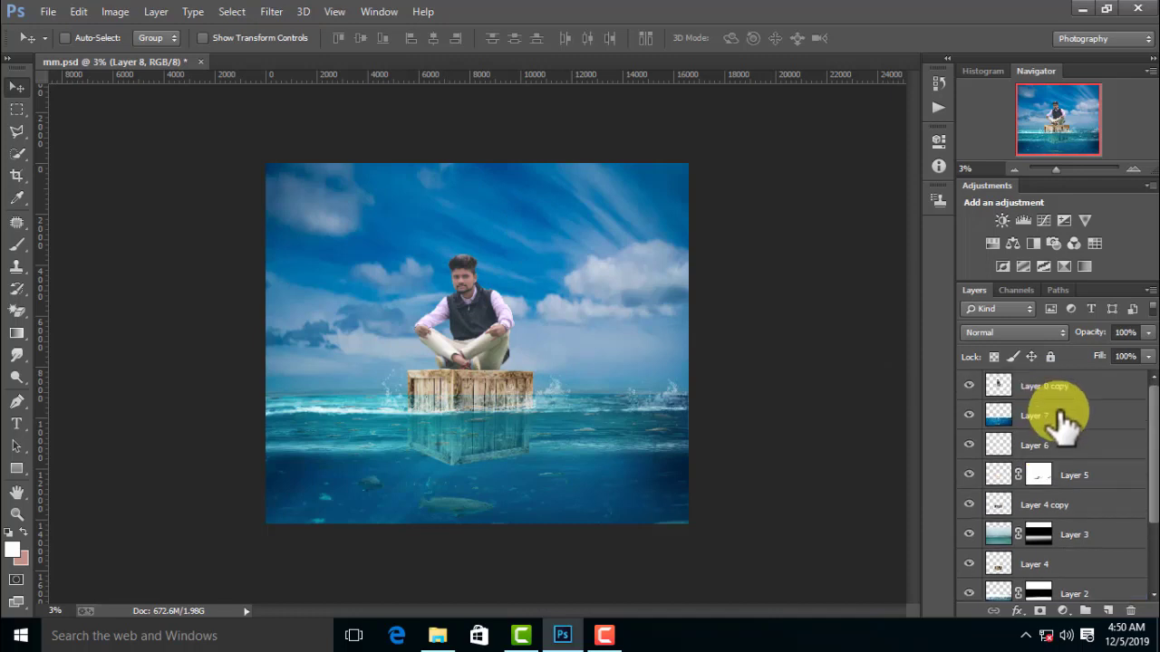
click(1060, 415)
click(969, 414)
click(968, 414)
scroll(1096, 562, down, 3)
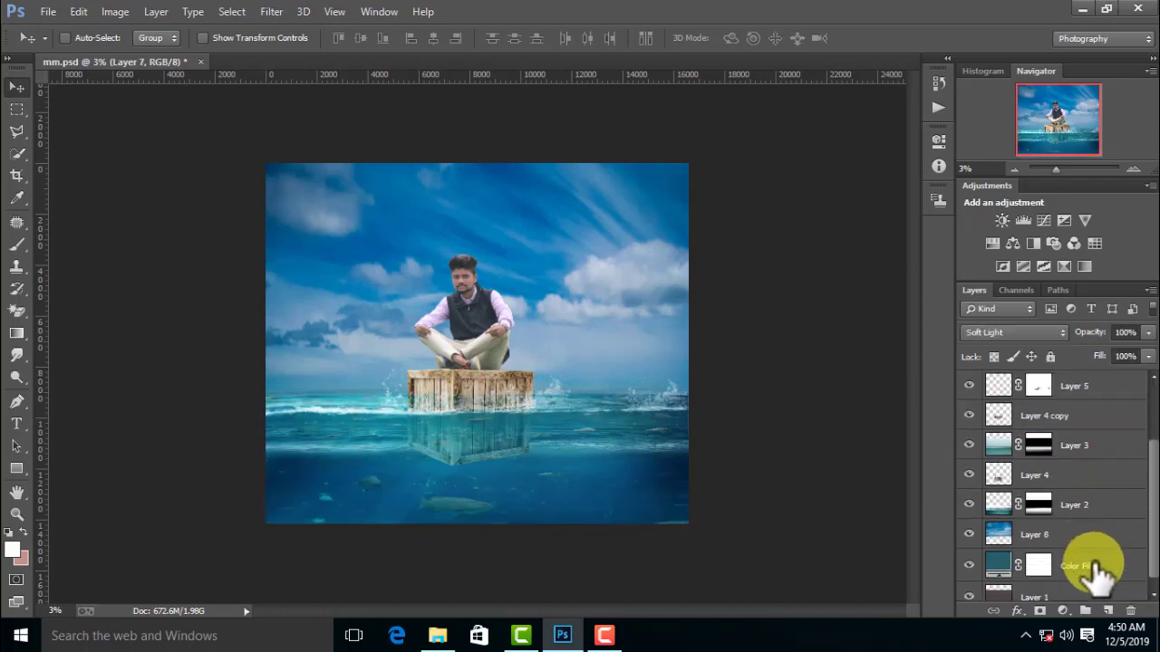
click(1051, 537)
text(bg)
key(Return)
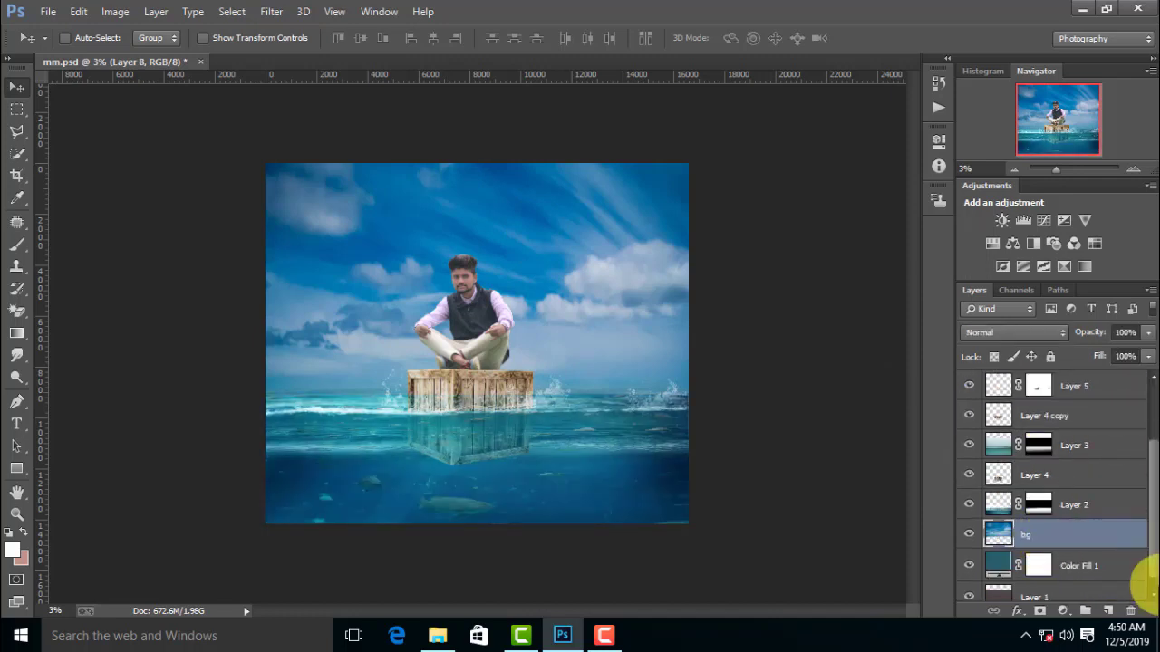
- Add a Color Balance layer clipped to bg with midtones -69, +30, -7
click(1062, 611)
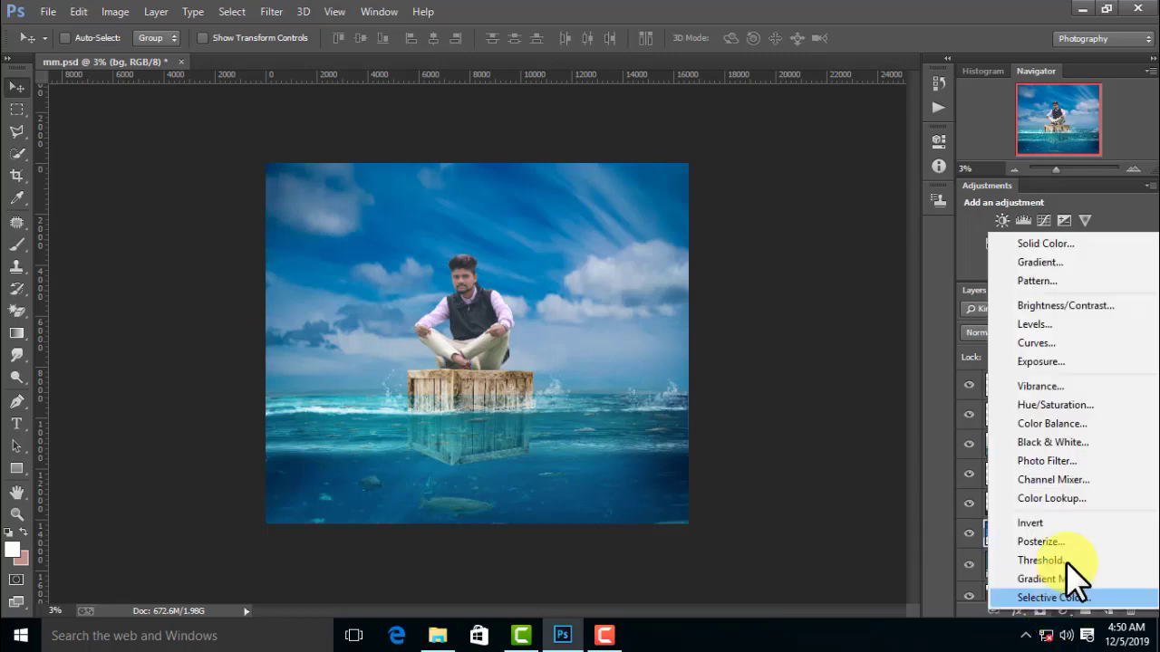
click(1049, 424)
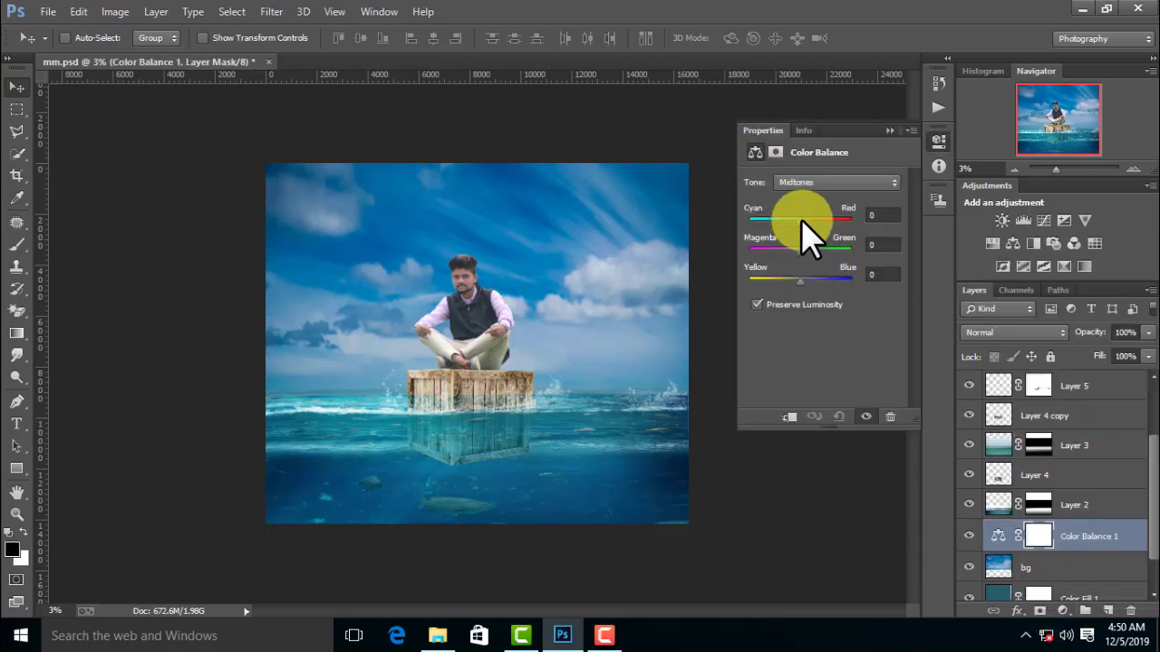
click(789, 417)
mouse_move(767, 219)
mouse_down()
mouse_move(792, 221)
mouse_move(765, 222)
mouse_move(789, 222)
mouse_move(832, 256)
mouse_up()
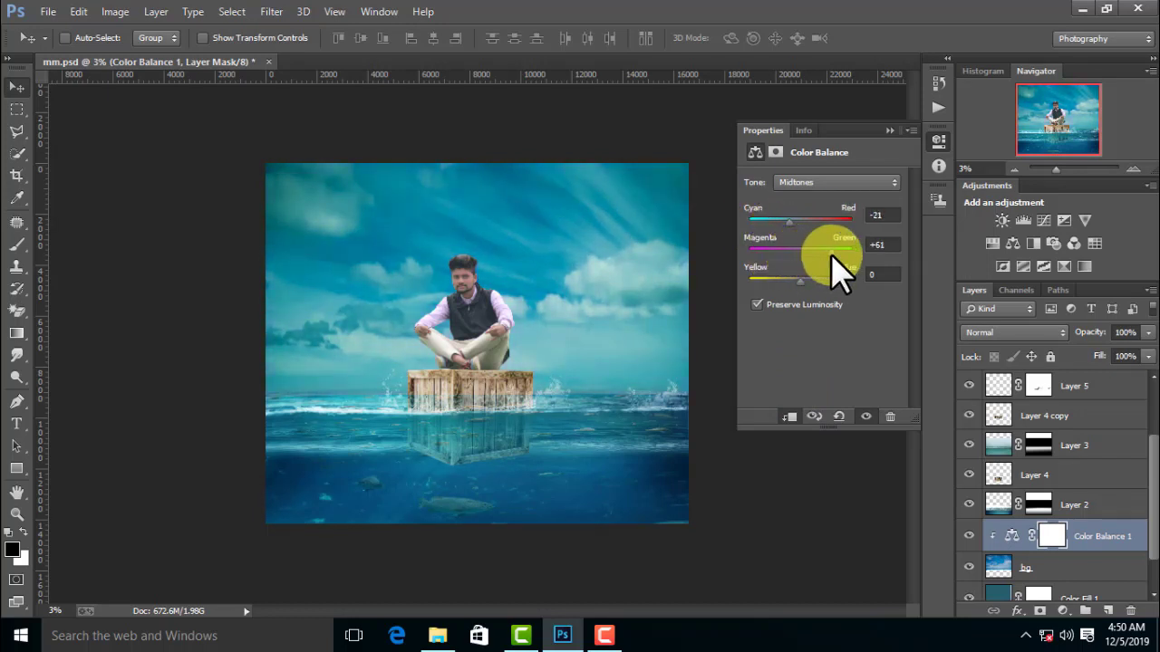
mouse_move(770, 283)
mouse_down()
mouse_move(828, 284)
mouse_move(795, 288)
mouse_up()
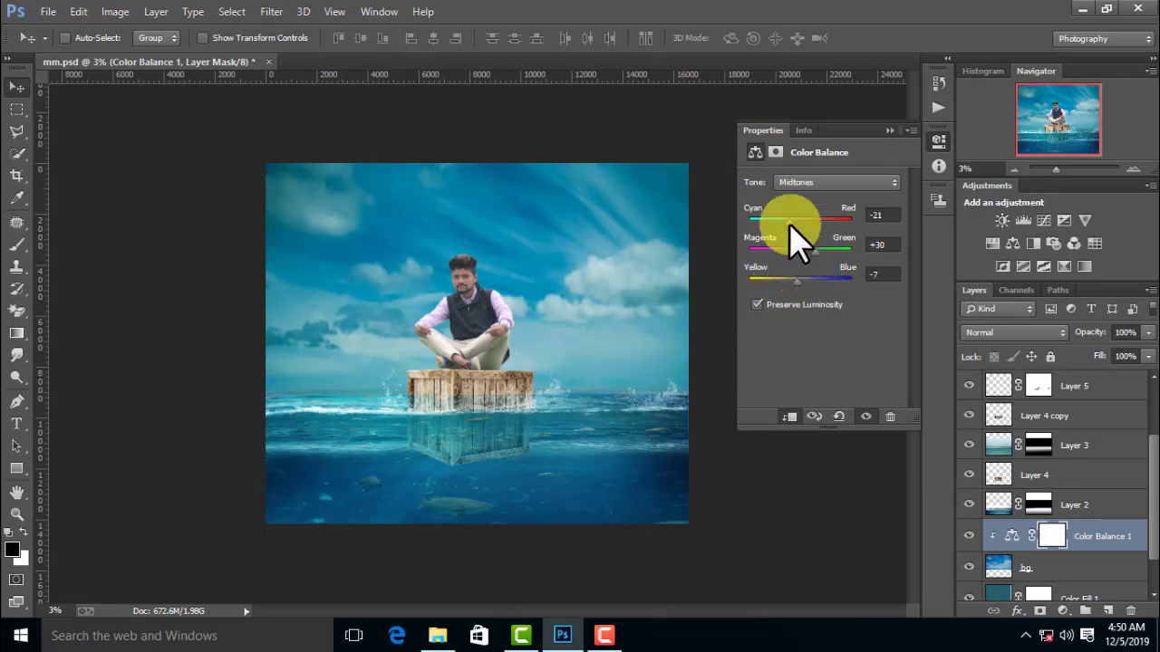
mouse_move(821, 223)
mouse_down()
mouse_move(750, 225)
mouse_move(762, 225)
mouse_up()
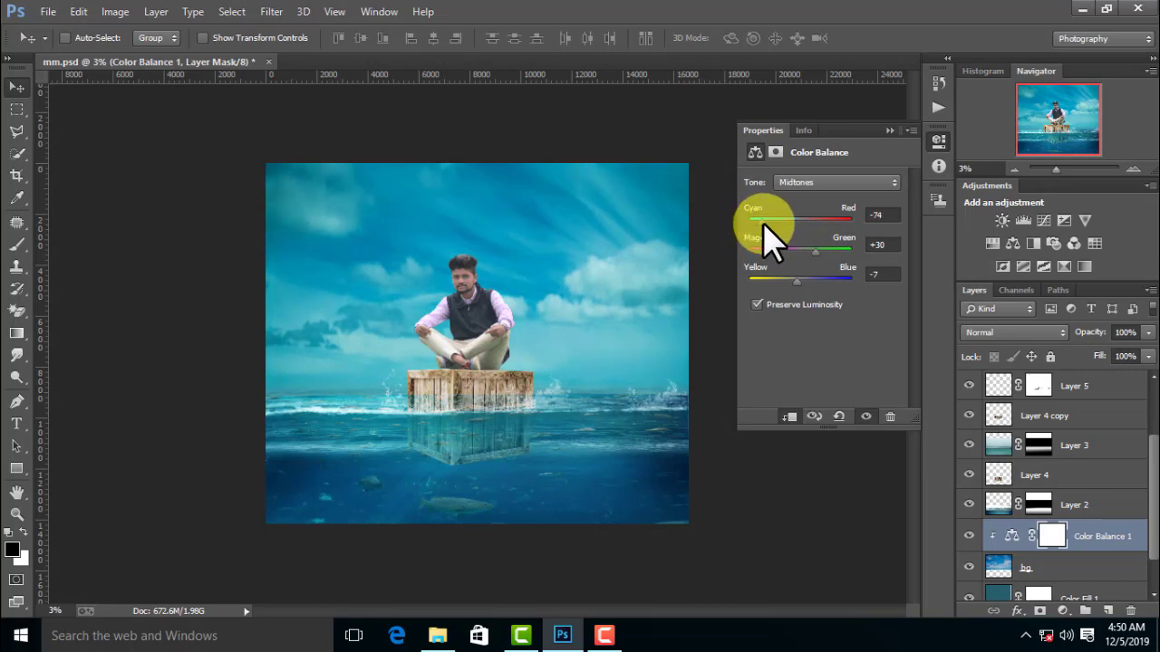
click(892, 128)
click(271, 12)
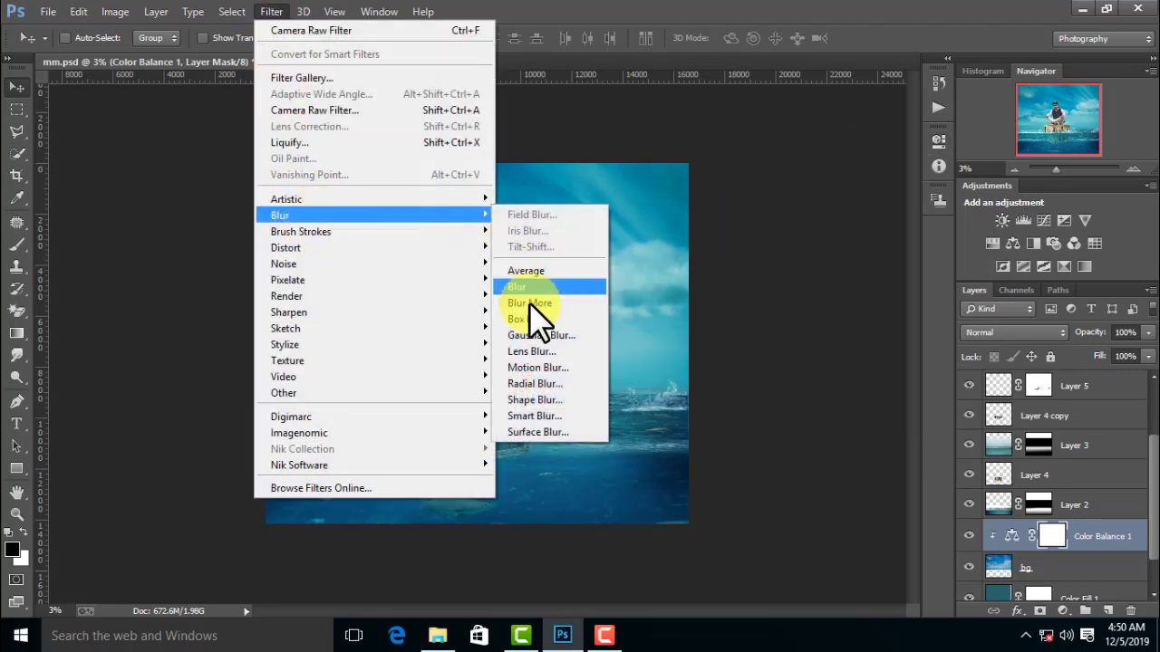
- Merge Color Balance 1 into bg and apply a 10-pixel Box Blur to the sky
click(533, 319)
drag(510, 116, 782, 90)
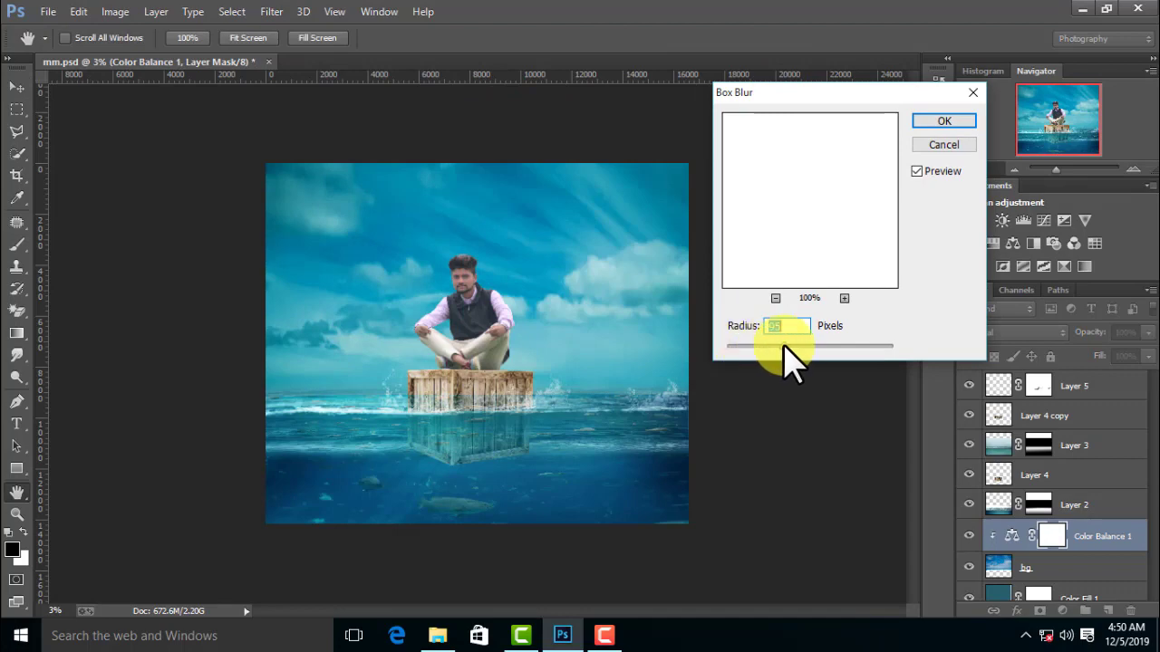
click(943, 144)
right_click(1124, 542)
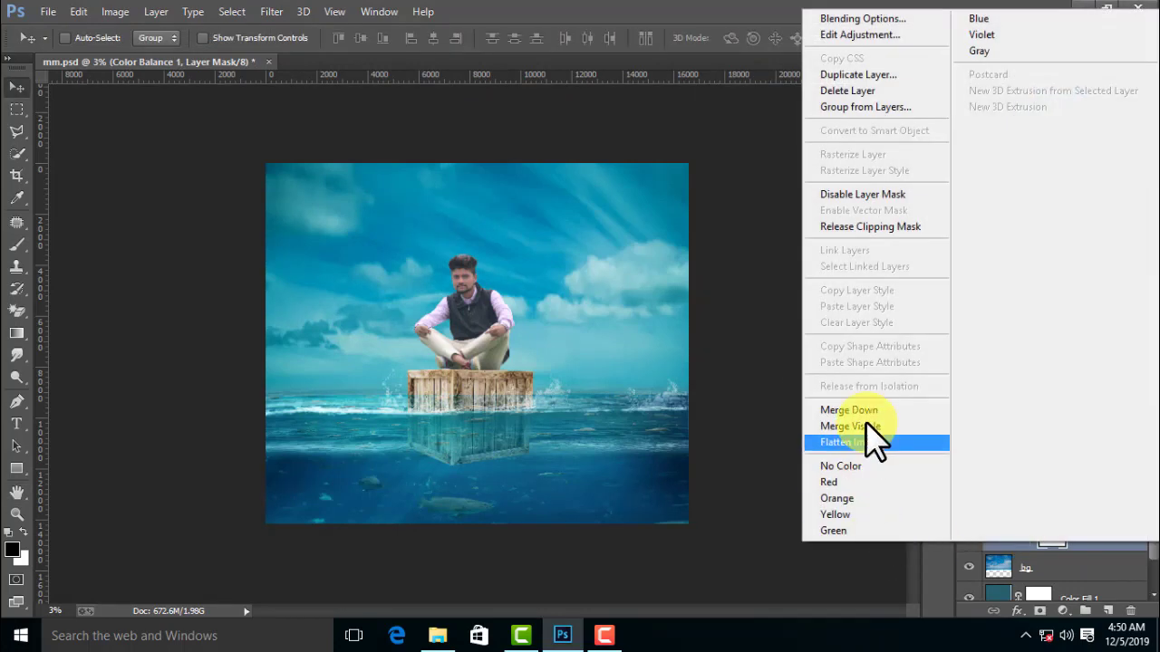
click(640, 367)
click(267, 12)
key(ctrl+e)
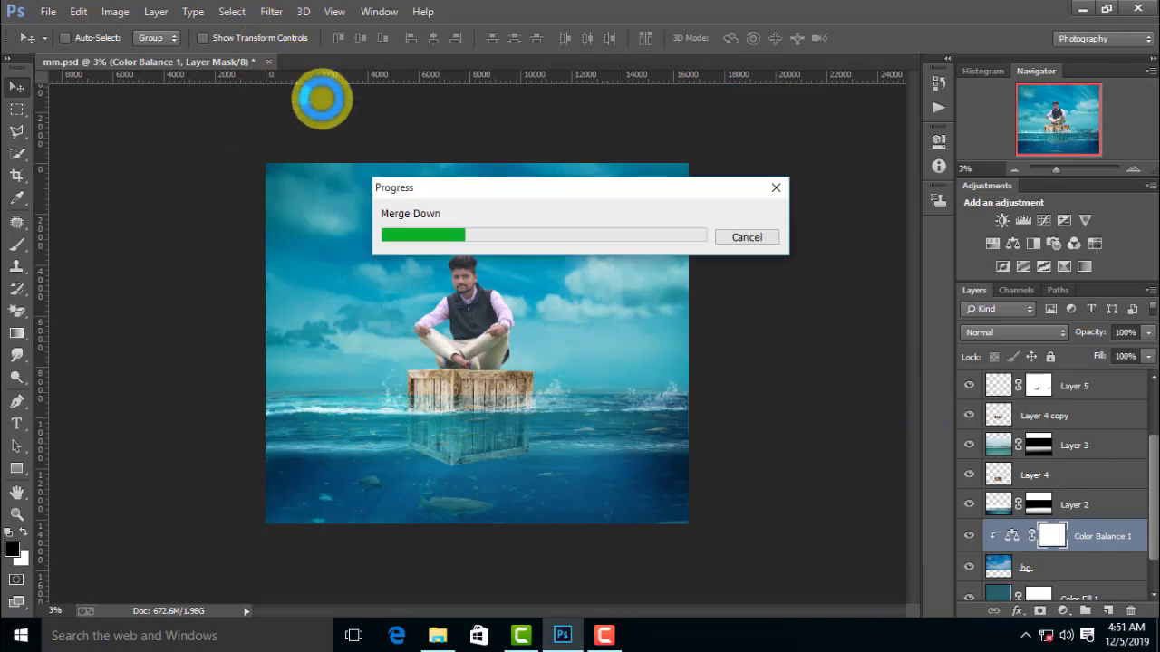
click(288, 13)
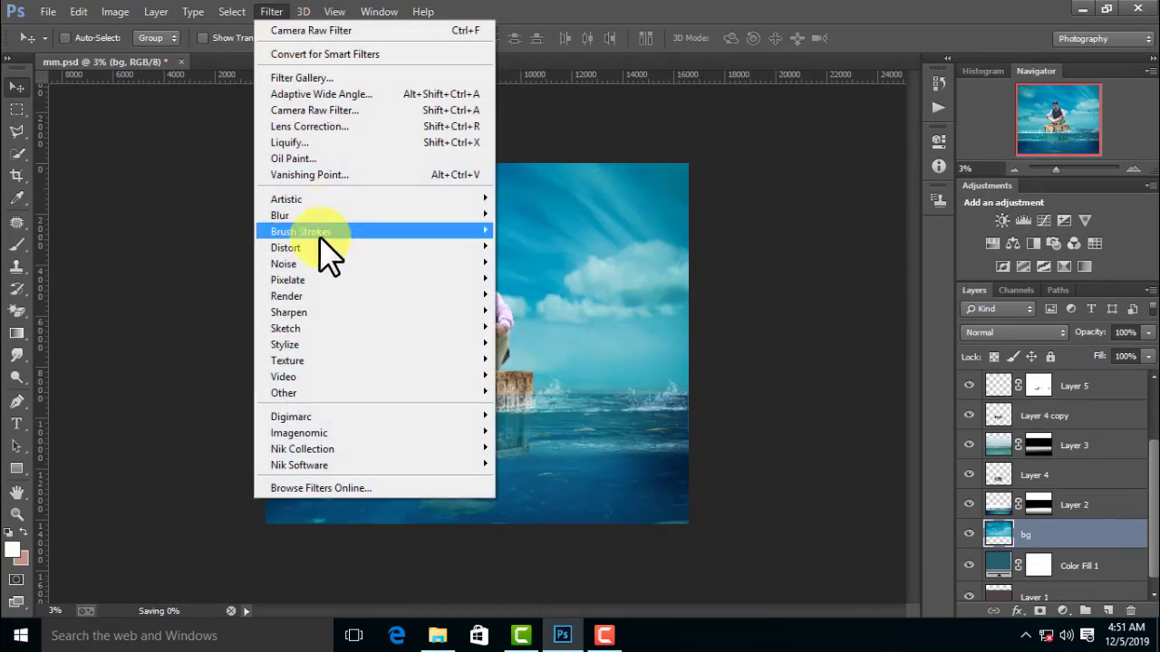
click(571, 323)
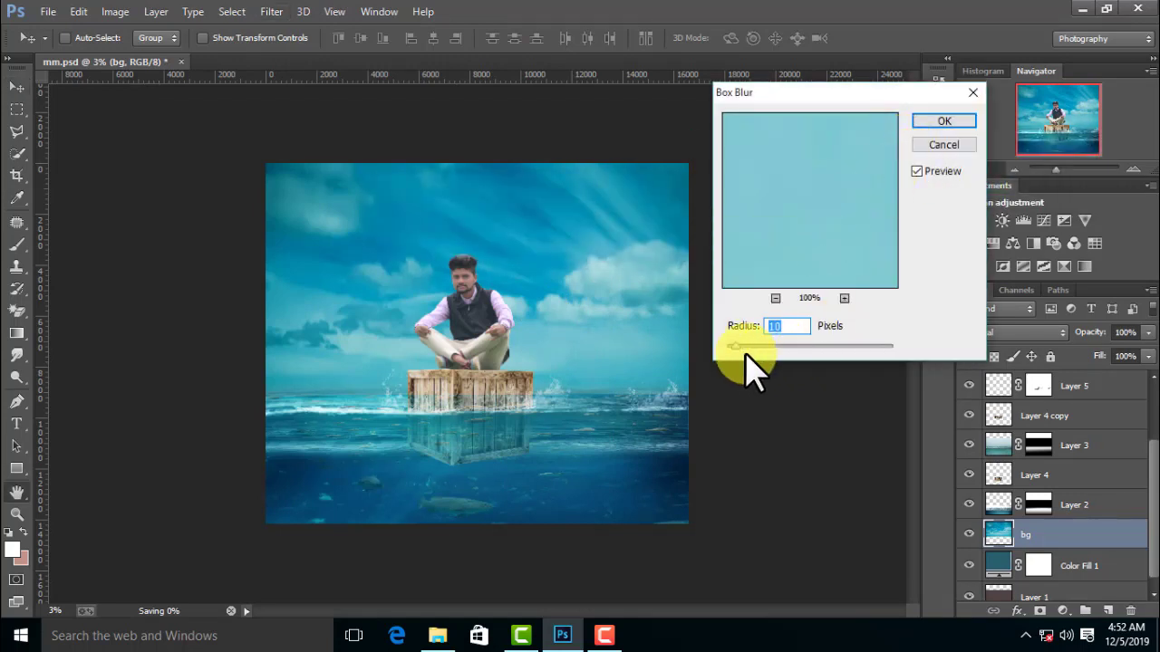
click(944, 123)
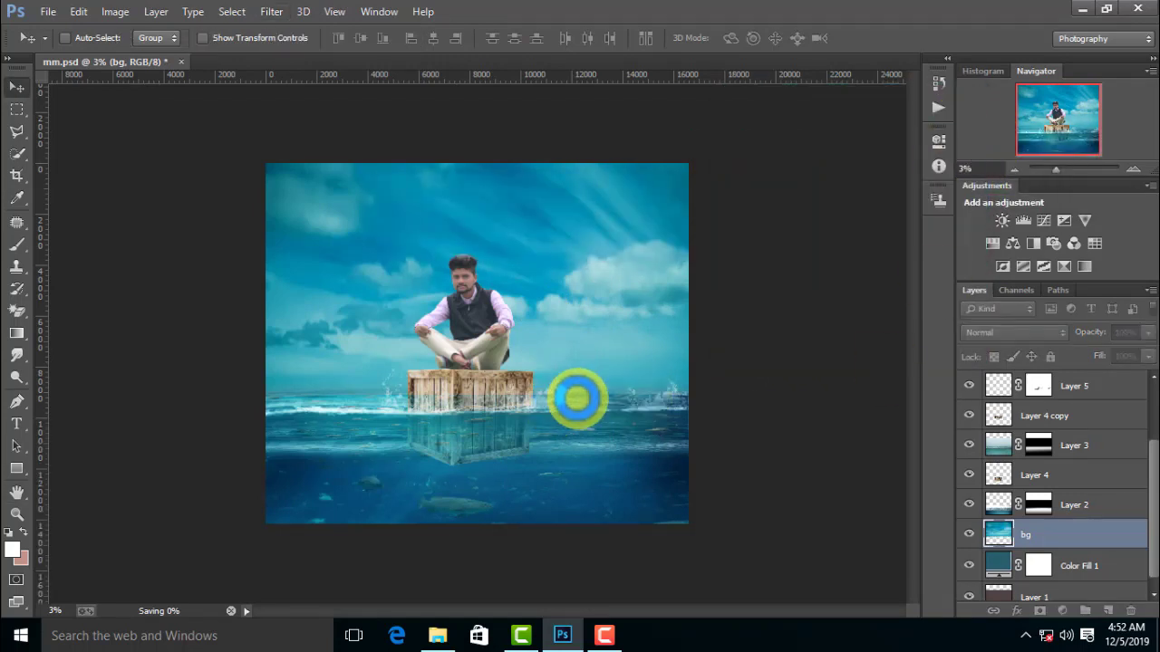
drag(501, 187, 827, 138)
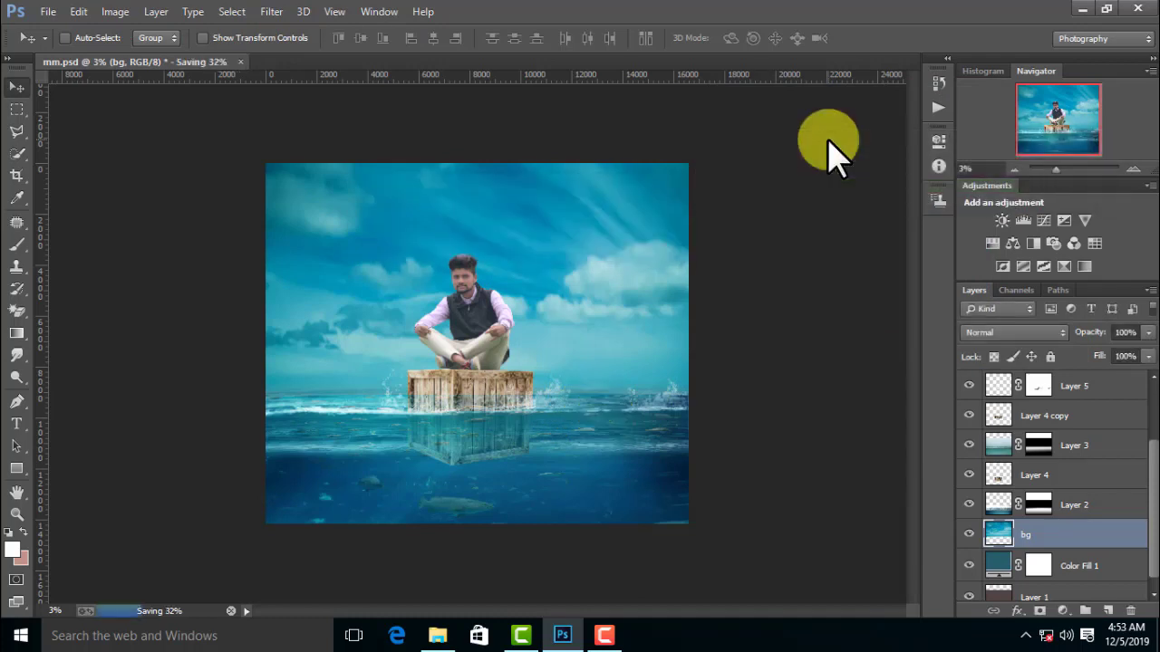
- Crop the composite slightly tighter at the bottom and right edges
click(16, 175)
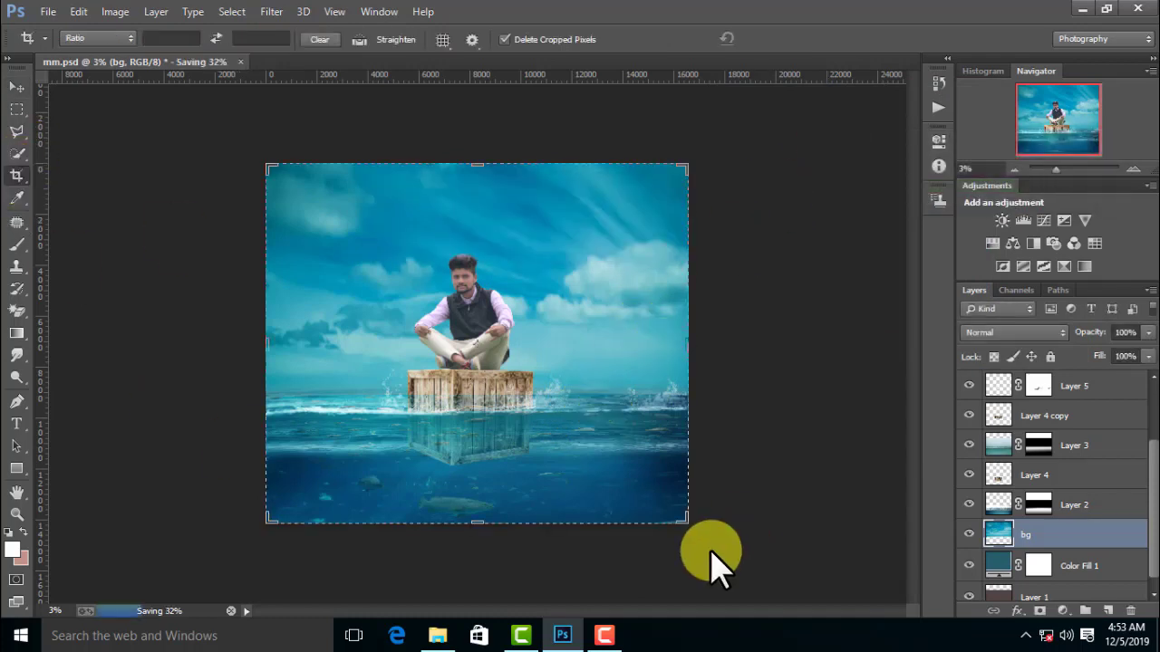
drag(684, 520, 682, 520)
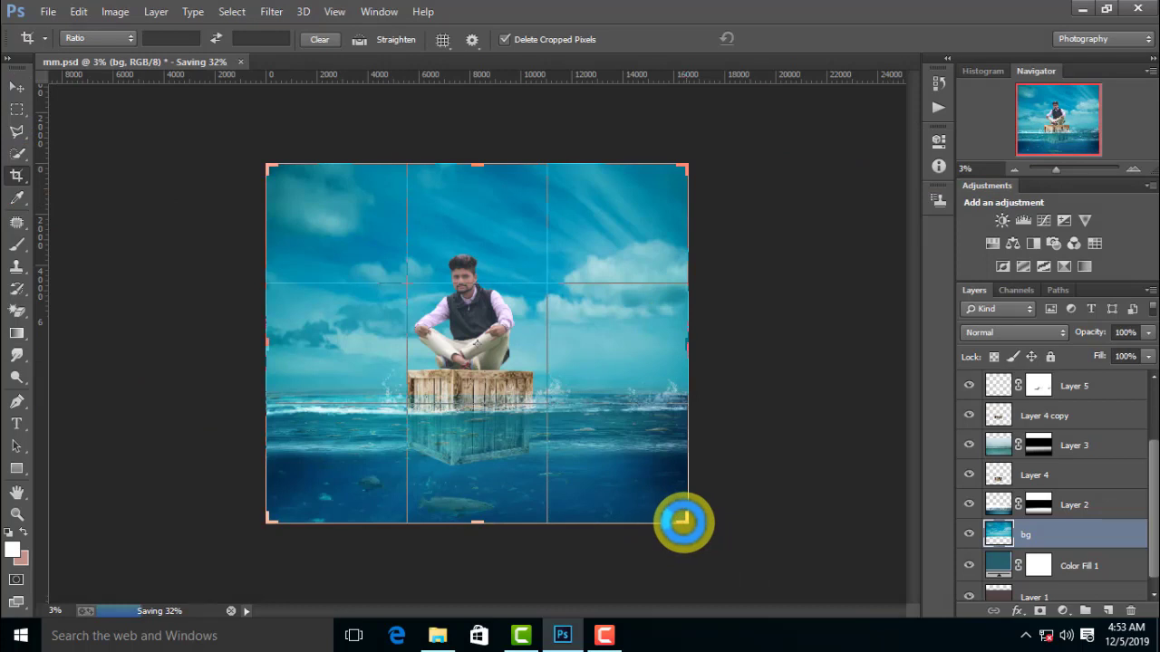
drag(682, 521, 674, 511)
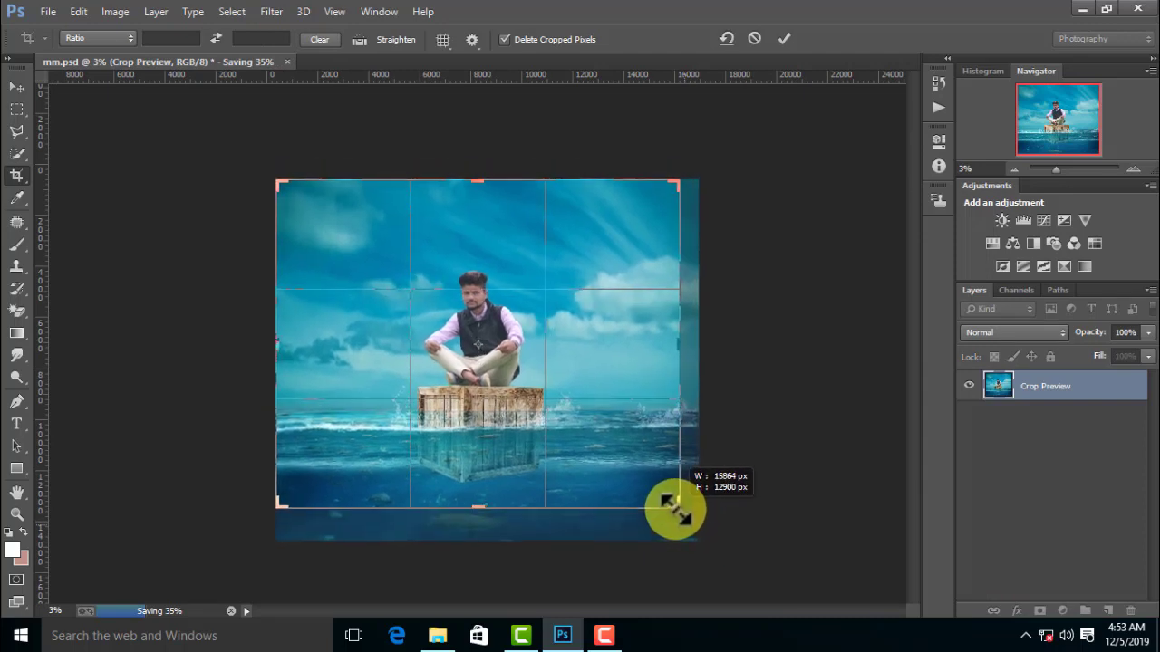
drag(675, 512, 670, 508)
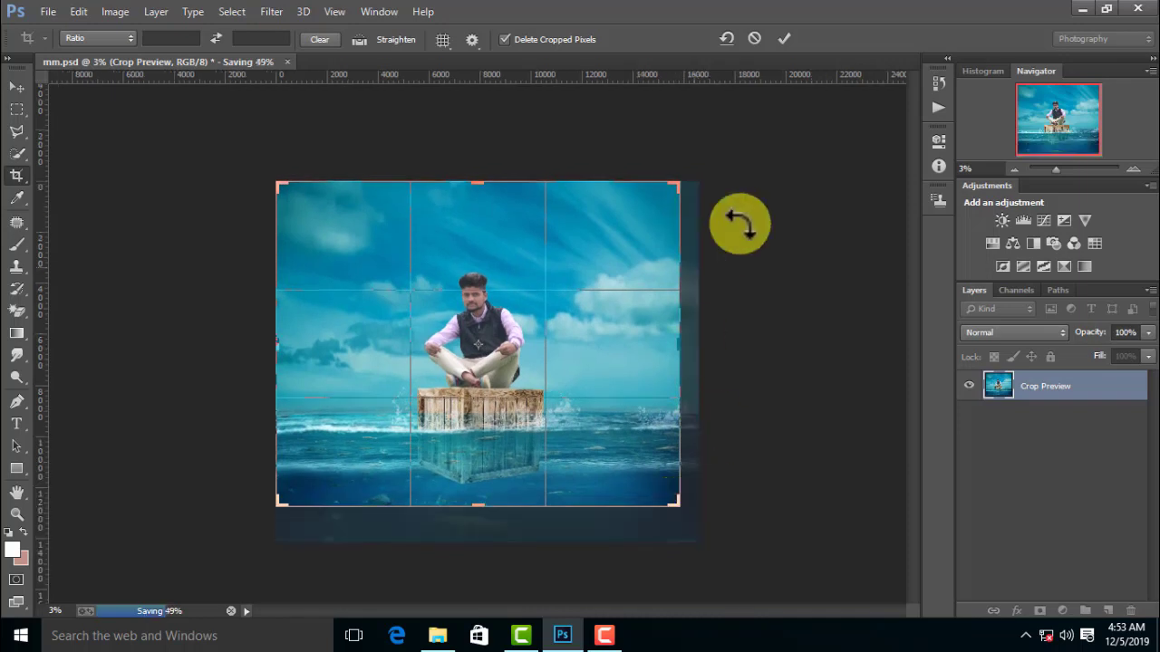
click(783, 38)
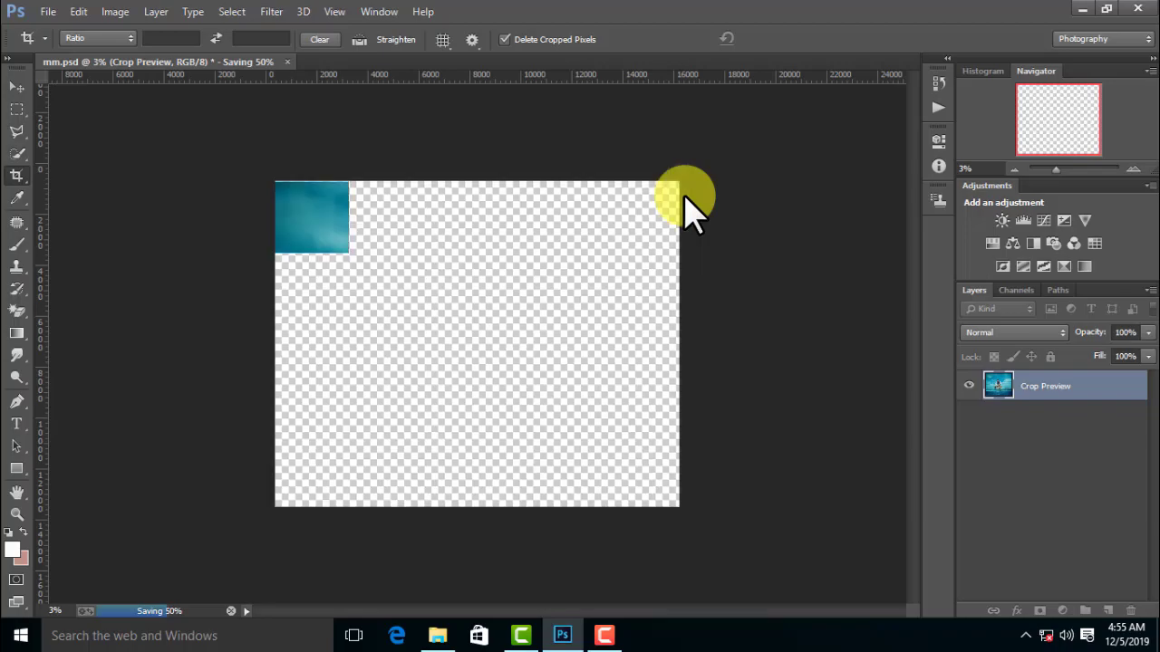
key(ctrl+o)
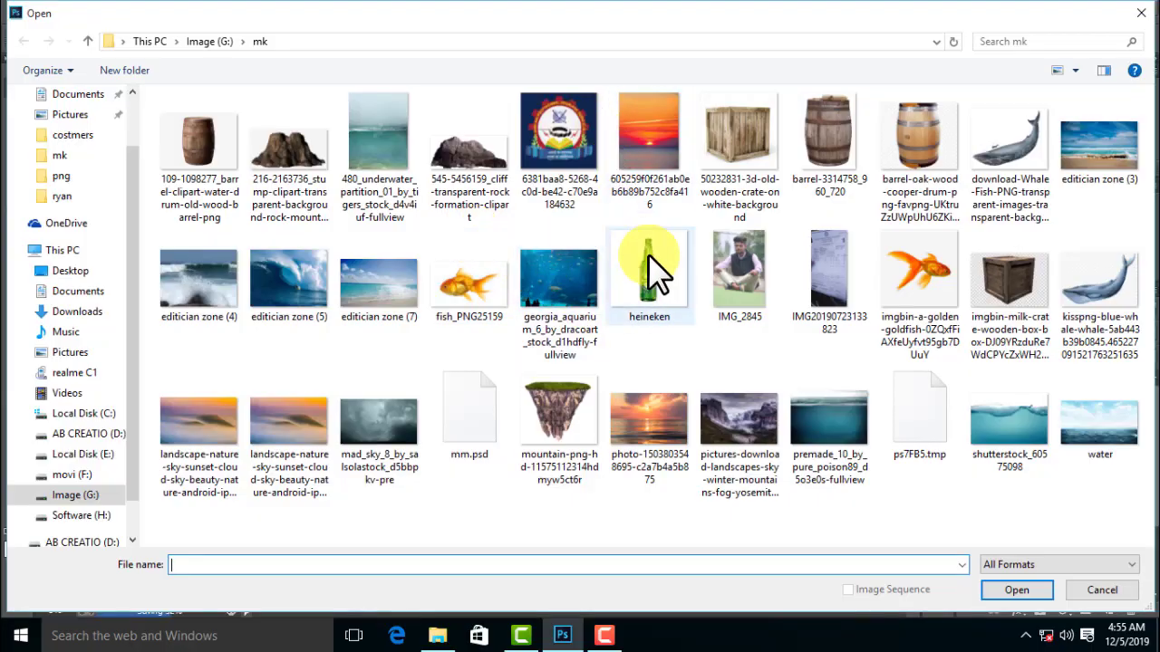
- Erase heineken.jpg's white background and place the bottle in the sea left of the crate
double_click(648, 255)
click(21, 288)
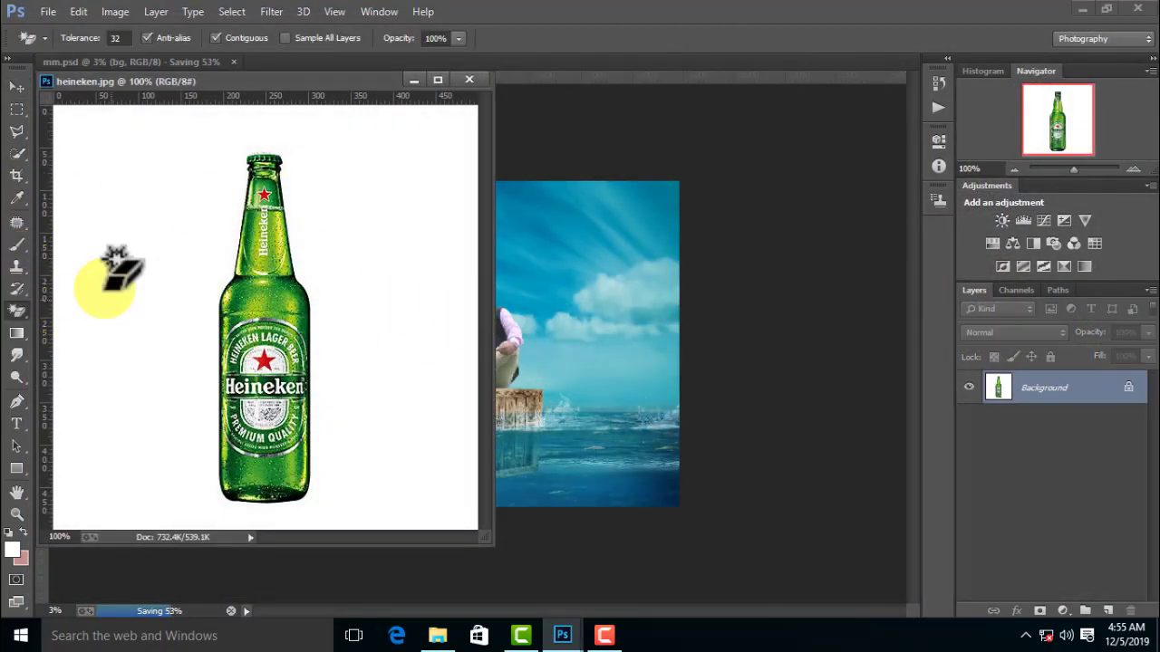
click(204, 215)
click(16, 87)
drag(118, 185, 584, 269)
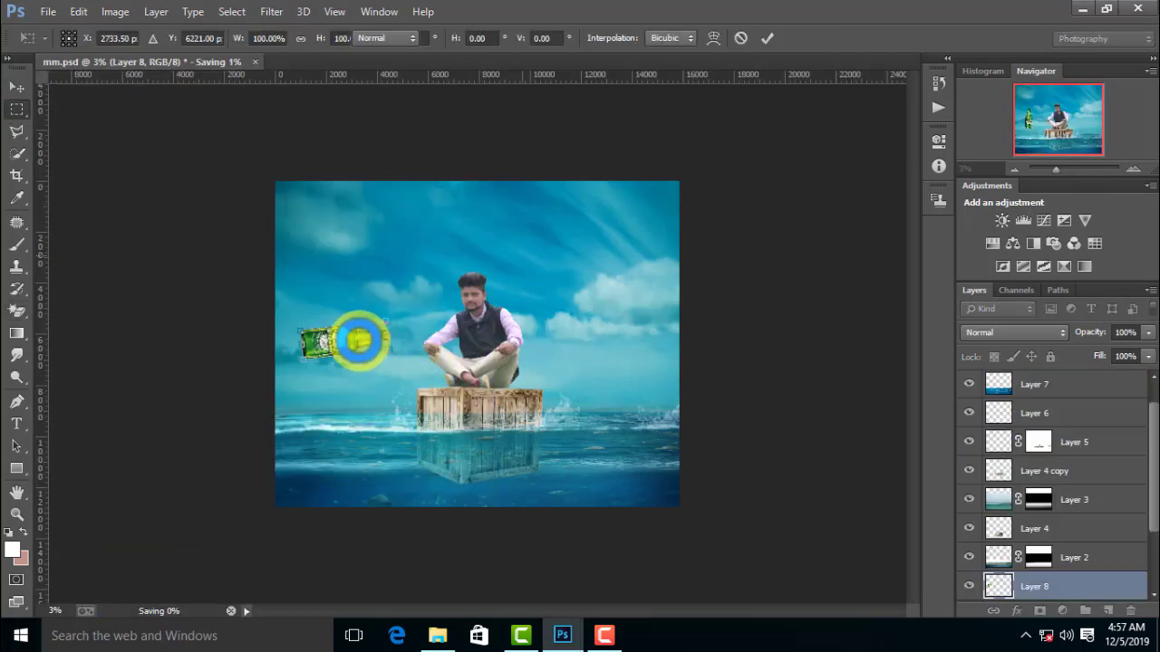
key(Return)
key(ctrl+plus)
key(ctrl+plus)
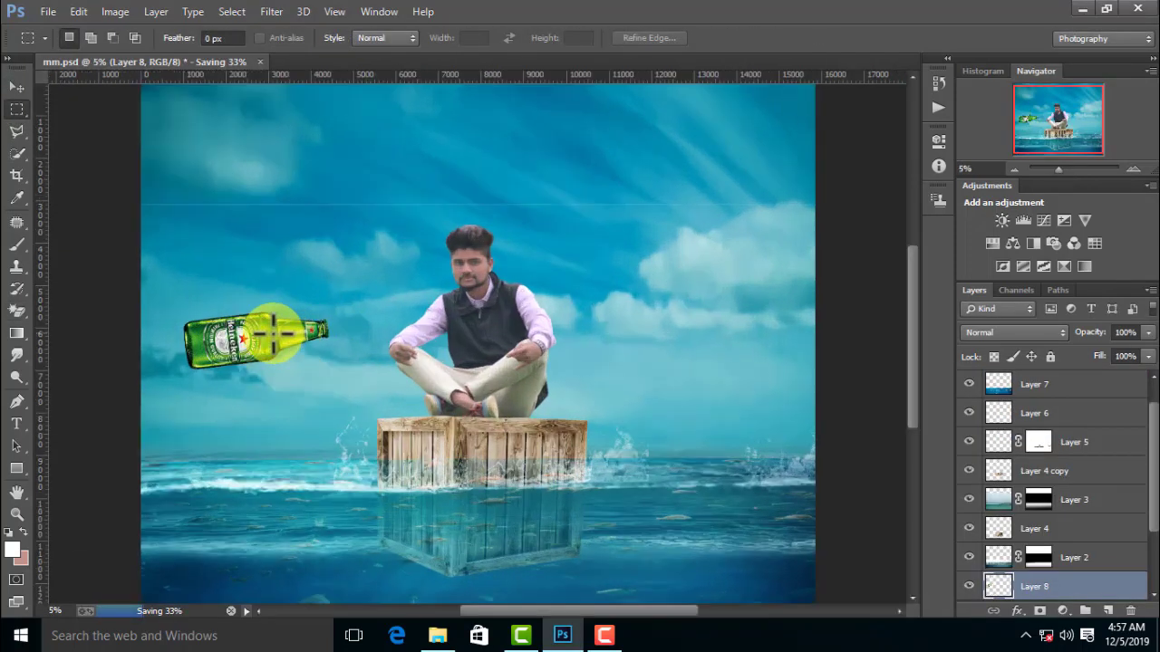
mouse_move(263, 334)
mouse_down()
mouse_move(270, 494)
mouse_move(305, 466)
mouse_move(271, 455)
mouse_up()
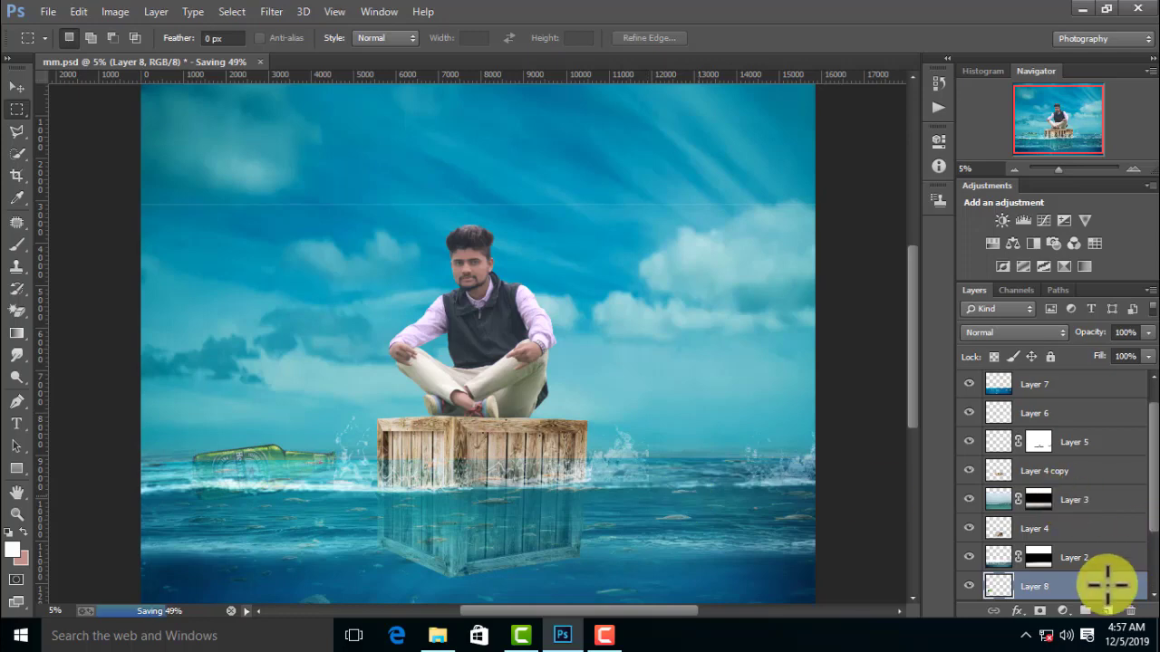
mouse_move(1101, 589)
mouse_down()
mouse_move(1076, 407)
mouse_move(1073, 425)
mouse_up()
- Rename the bottle layer to 'bottle' and move it above Layer 7
drag(1148, 484, 1033, 457)
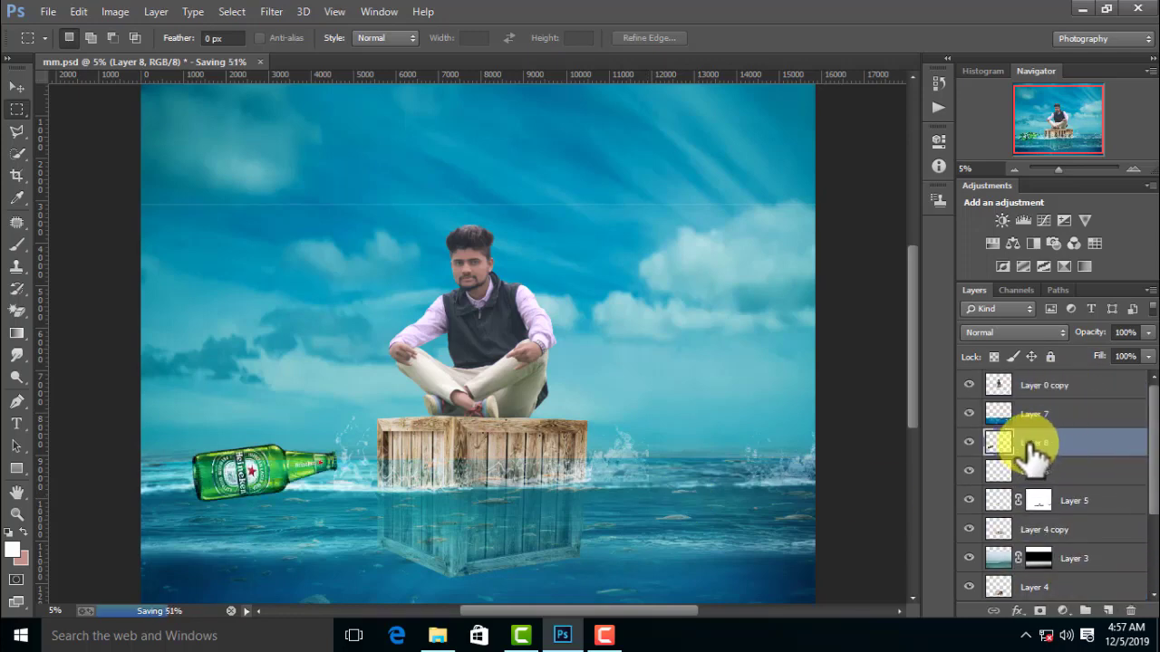
text(bottle)
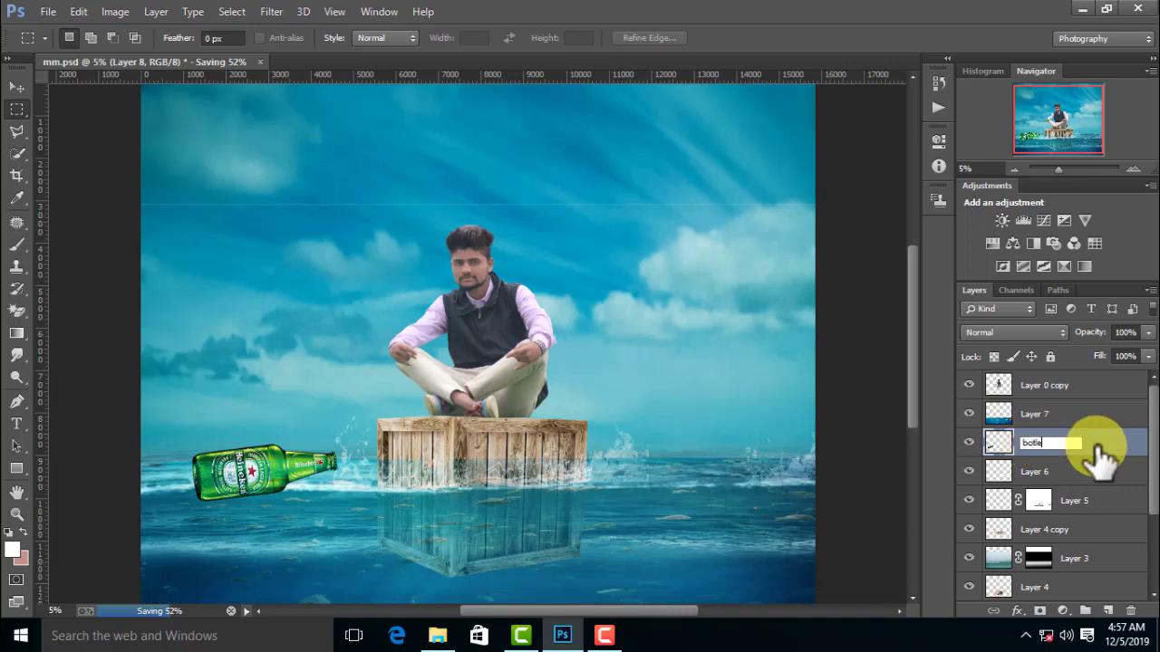
key(Return)
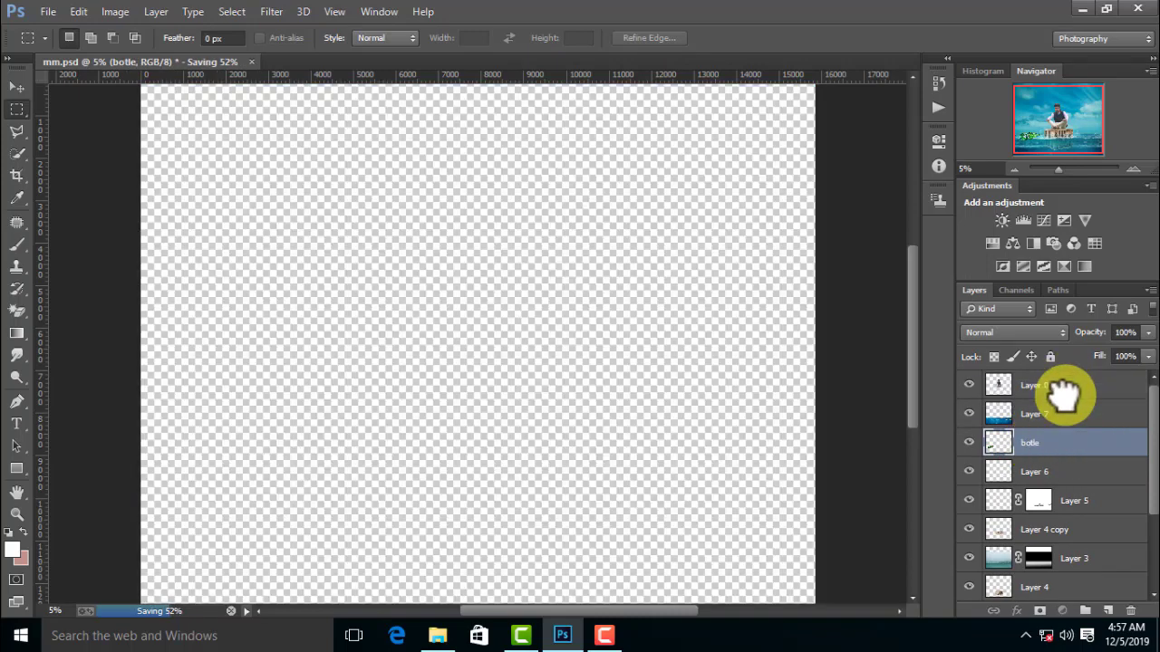
drag(1064, 394, 1061, 403)
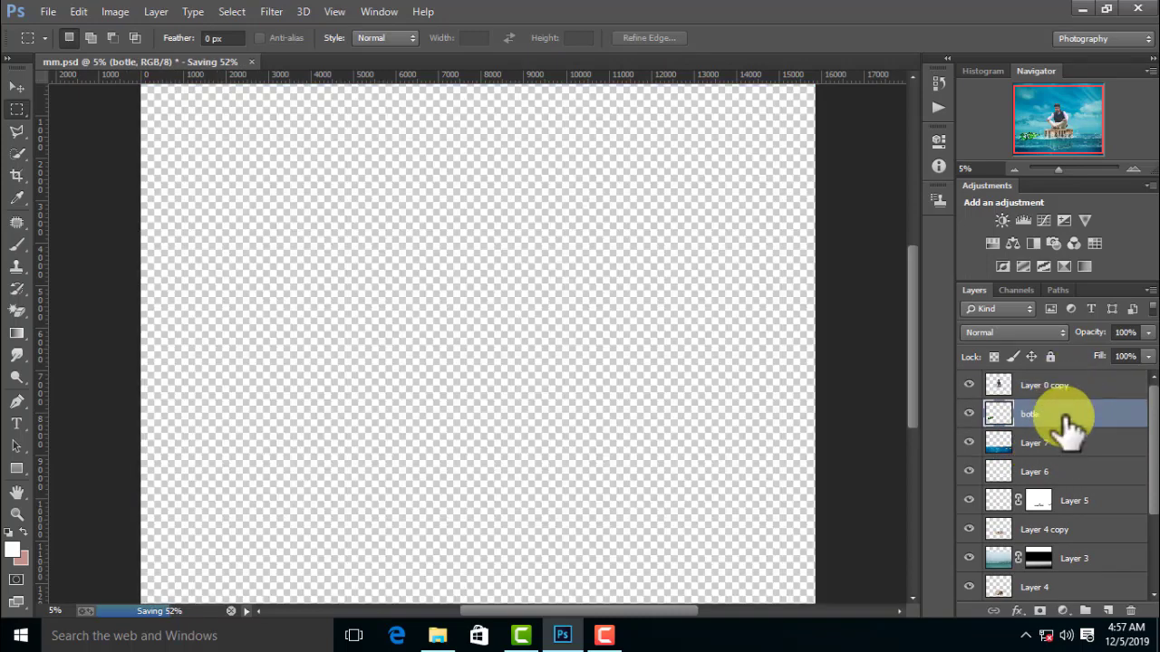
key(ctrl+minus)
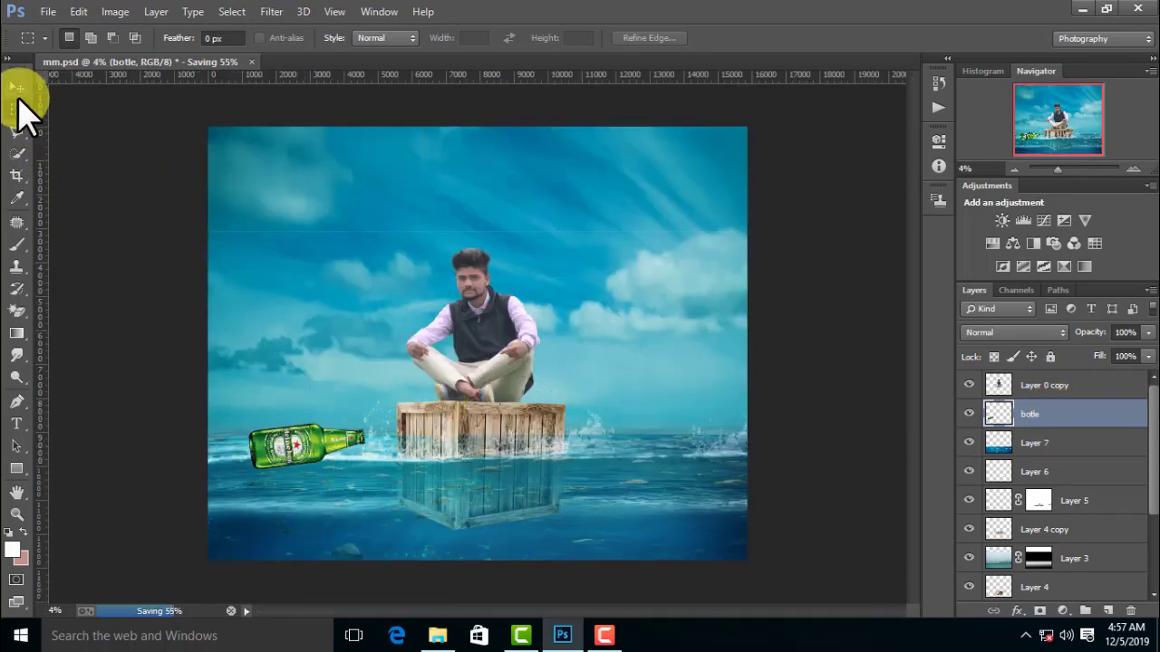
click(16, 87)
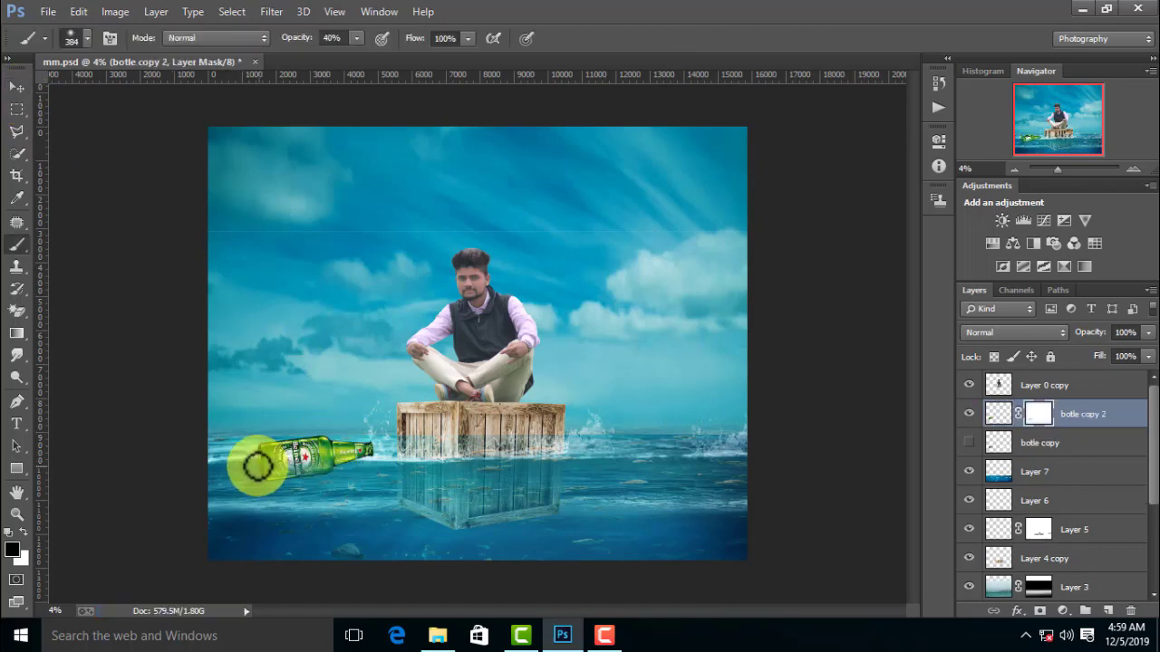
- Mask the bottle's lower half underwater and shrink it to about 55%
mouse_move(302, 465)
mouse_down()
mouse_move(405, 462)
mouse_move(251, 469)
mouse_move(308, 453)
mouse_move(273, 474)
mouse_up()
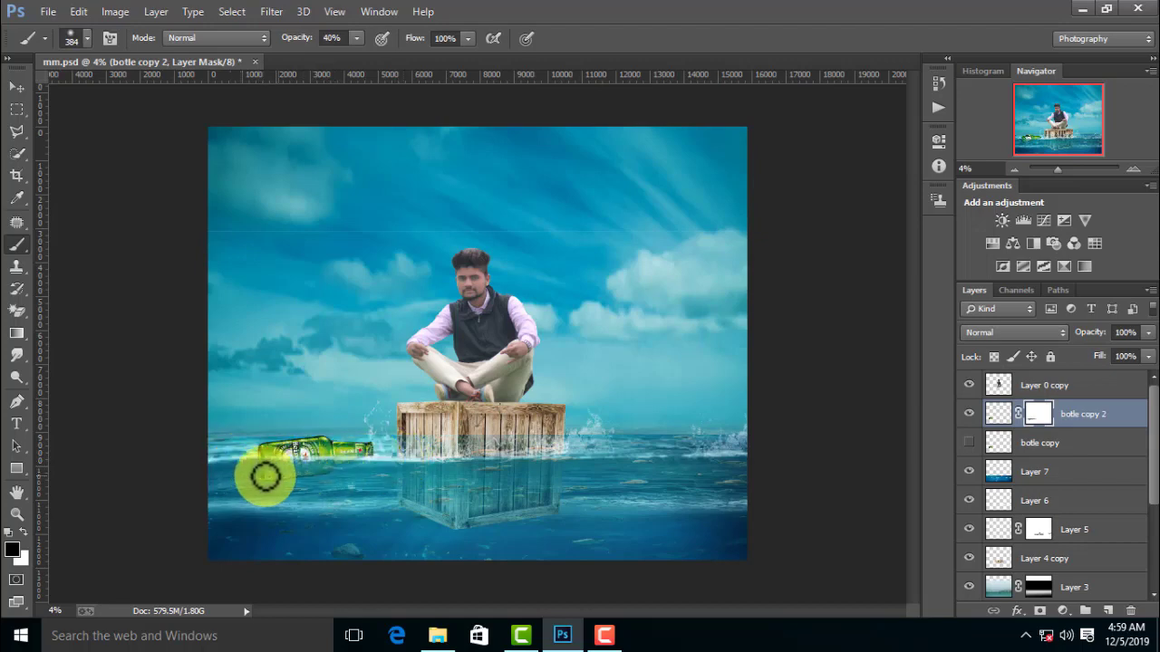
key(ctrl+t)
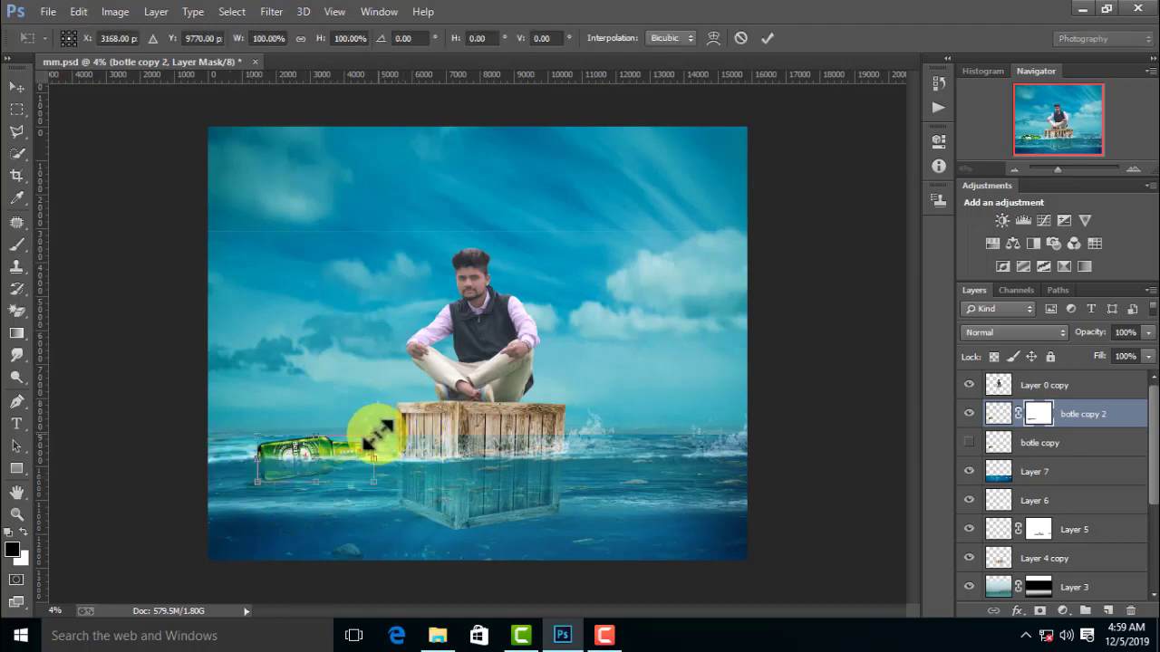
drag(376, 438, 308, 467)
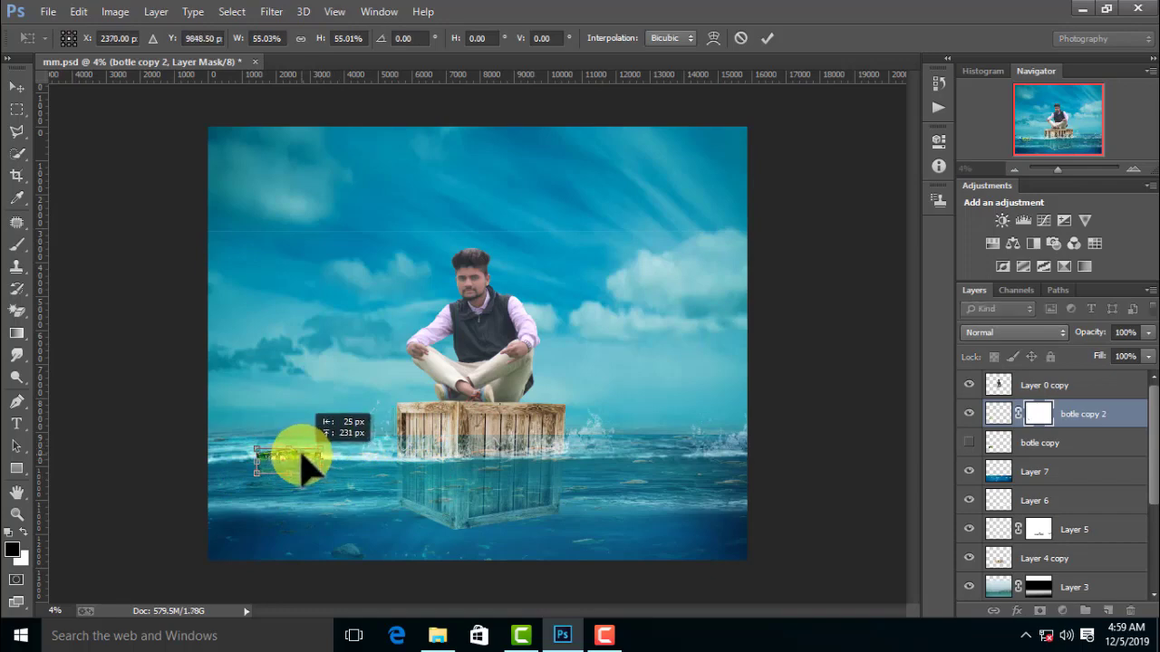
key(Escape)
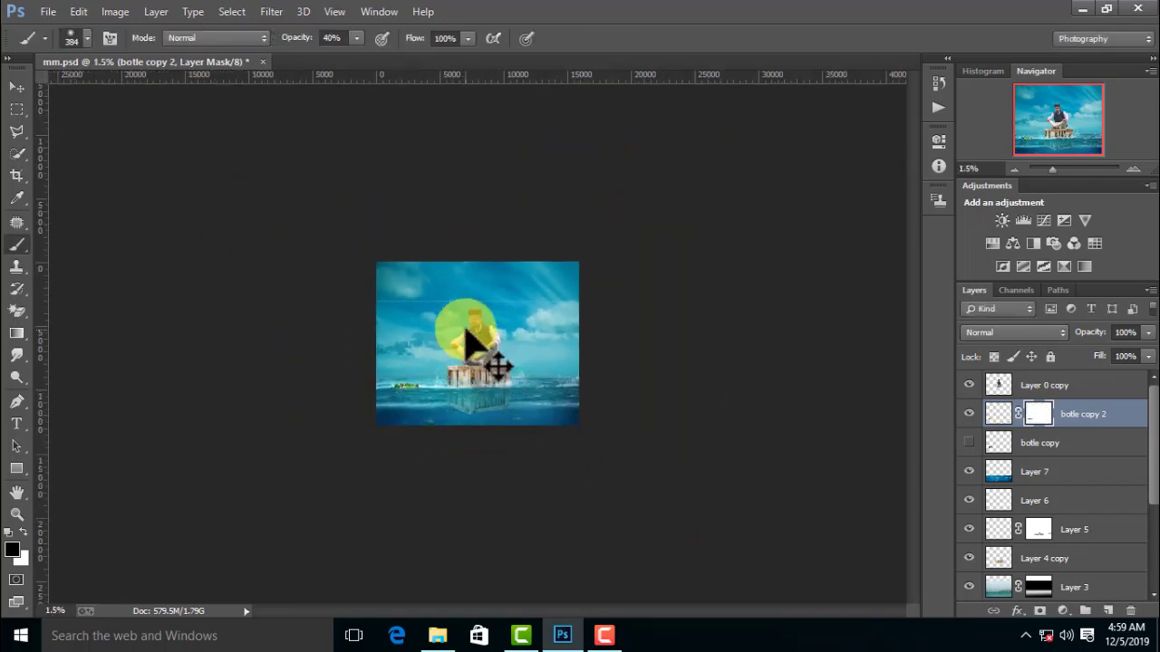
scroll(466, 336, up, 3)
scroll(1051, 566, down, 5)
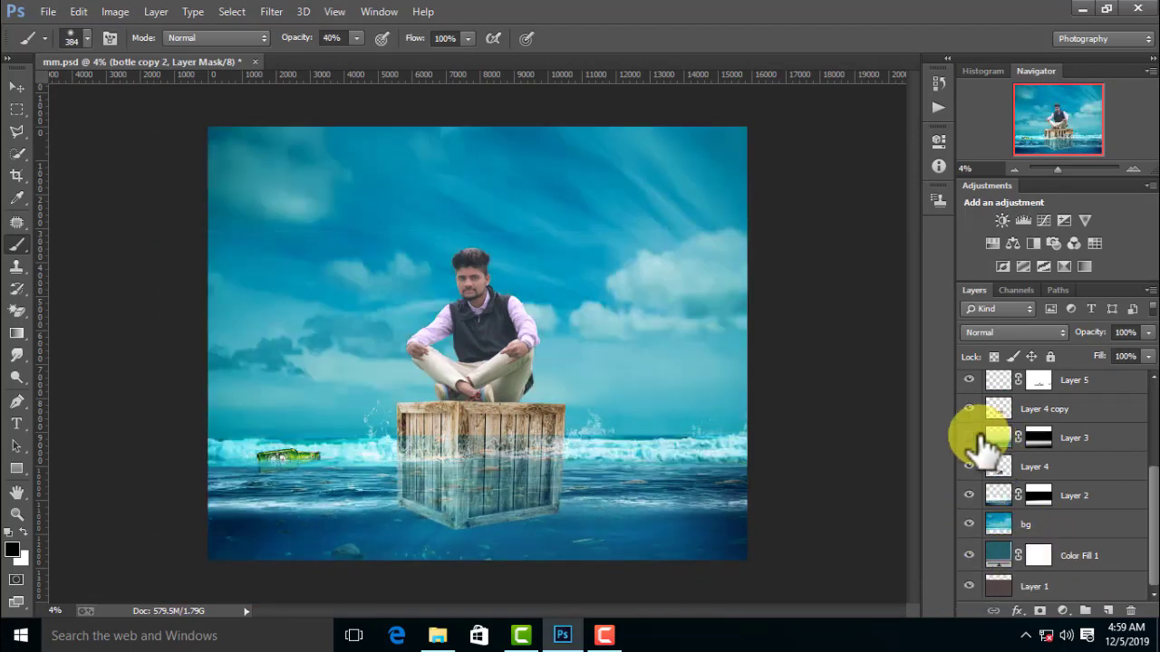
- Target Layer 3's mask and set the brush to 100% opacity and 2237 px
click(1038, 438)
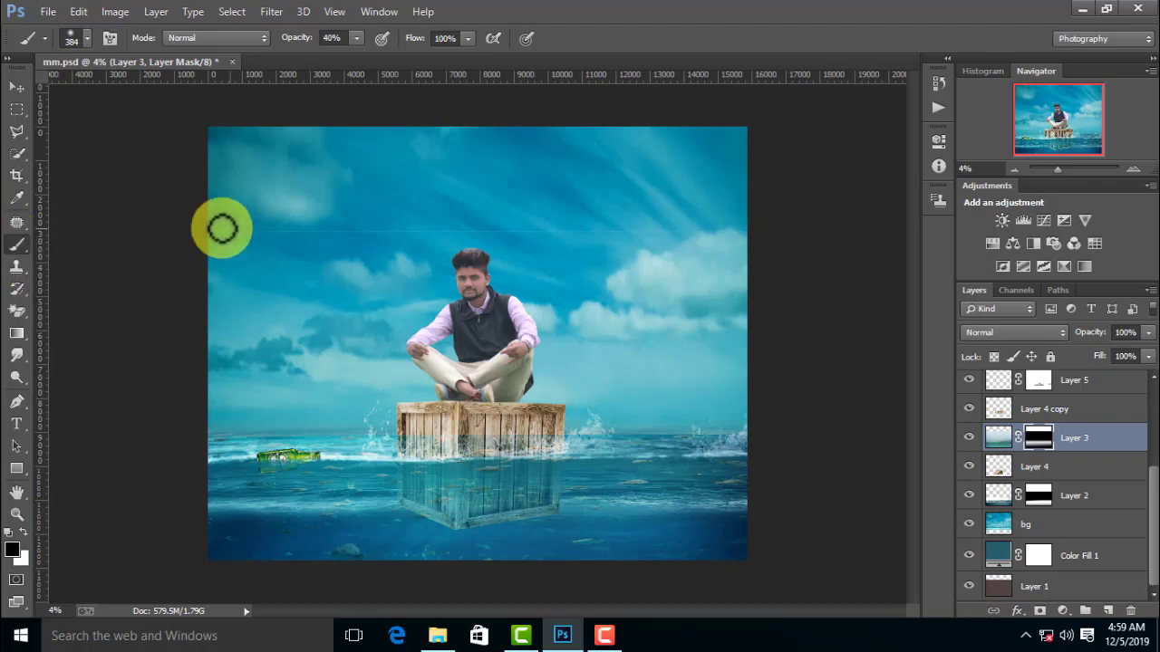
drag(222, 229, 246, 229)
drag(357, 39, 412, 56)
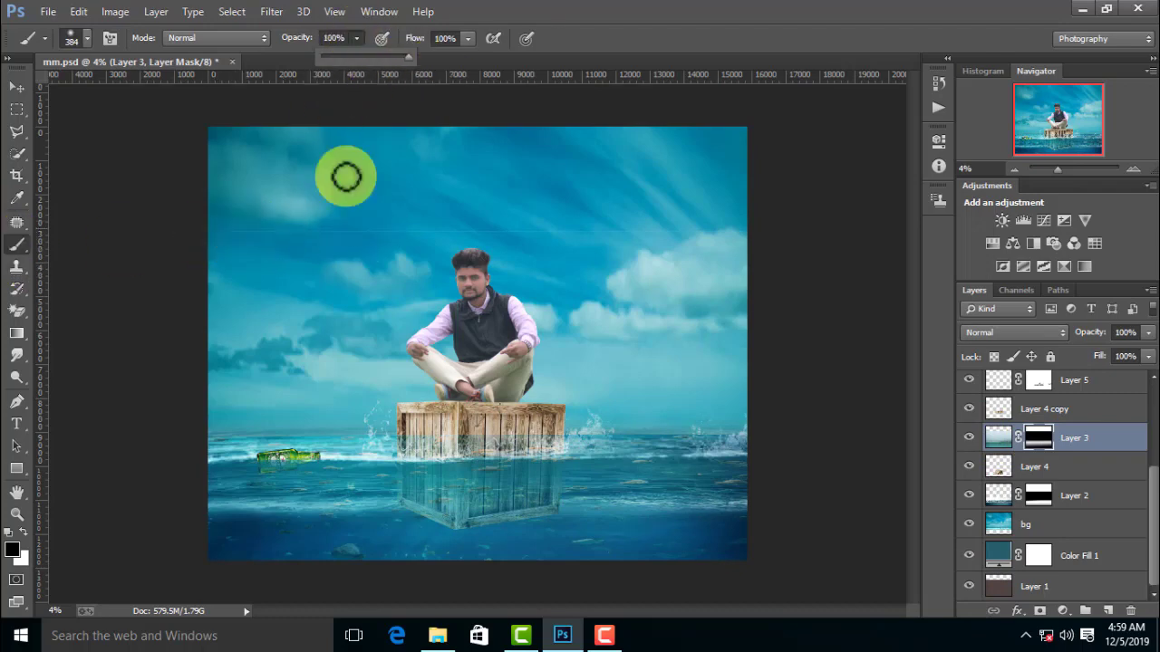
right_click(344, 176)
mouse_move(482, 260)
mouse_down()
mouse_move(278, 220)
mouse_move(629, 220)
mouse_move(262, 220)
mouse_move(711, 235)
mouse_up()
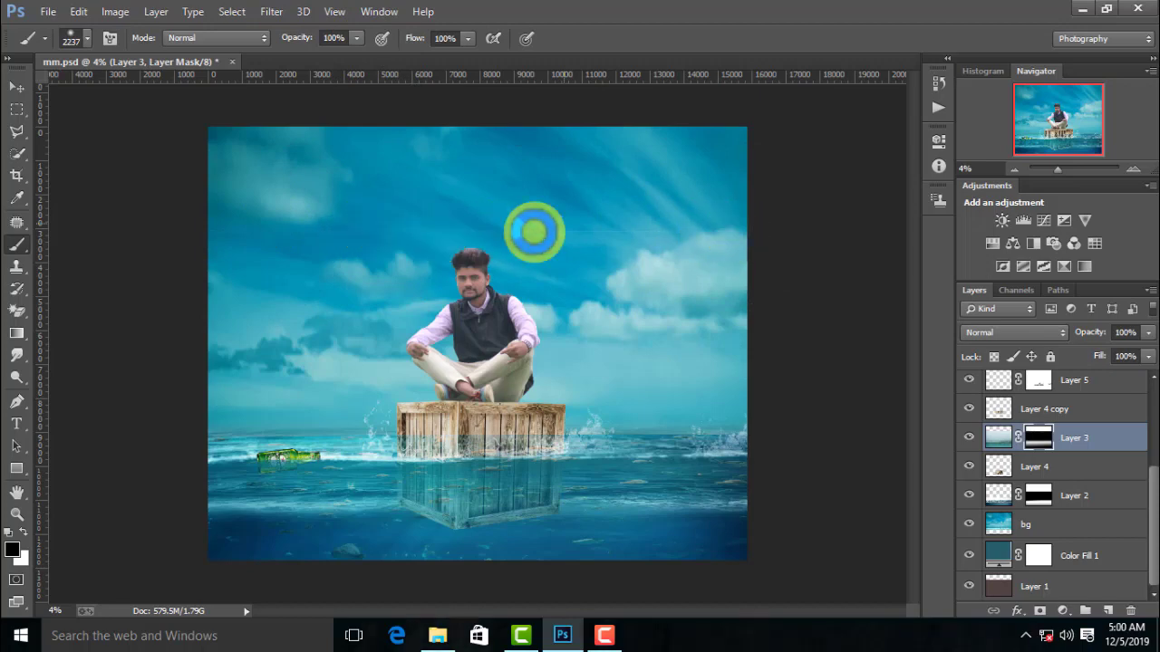
- Paint Layer 3's mask across the sky, horizon and submerged crate to soften the blend
mouse_move(534, 232)
mouse_down()
mouse_move(667, 225)
mouse_move(314, 226)
mouse_move(11, 65)
mouse_up()
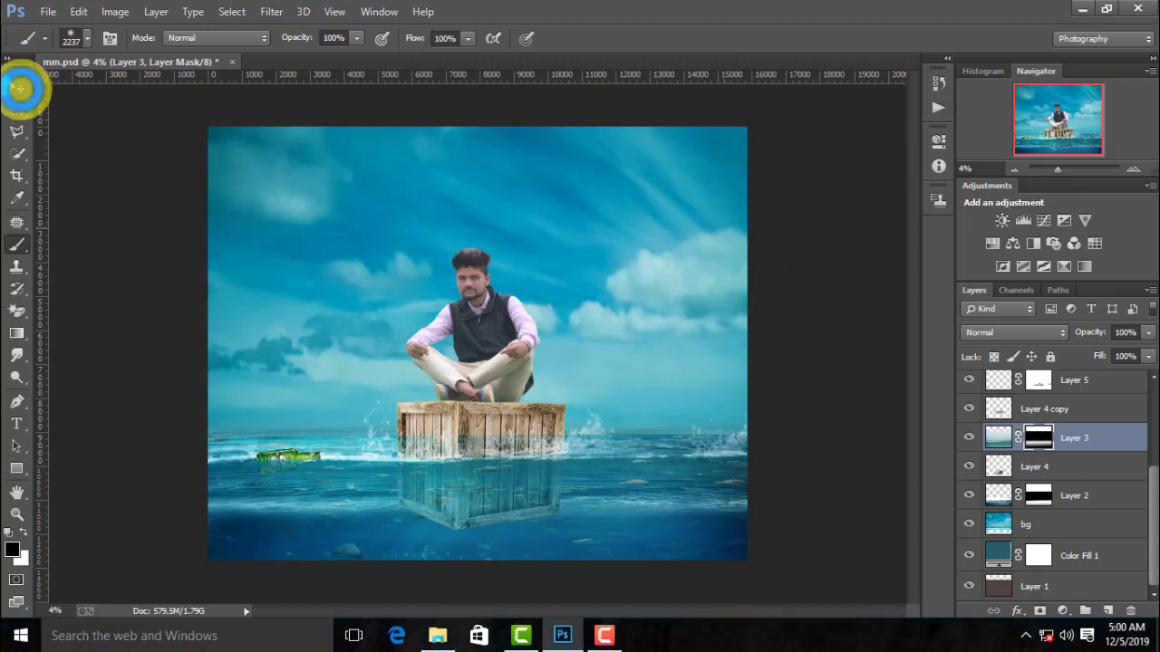
click(518, 294)
mouse_move(503, 493)
mouse_down()
mouse_move(441, 469)
mouse_move(503, 489)
mouse_up()
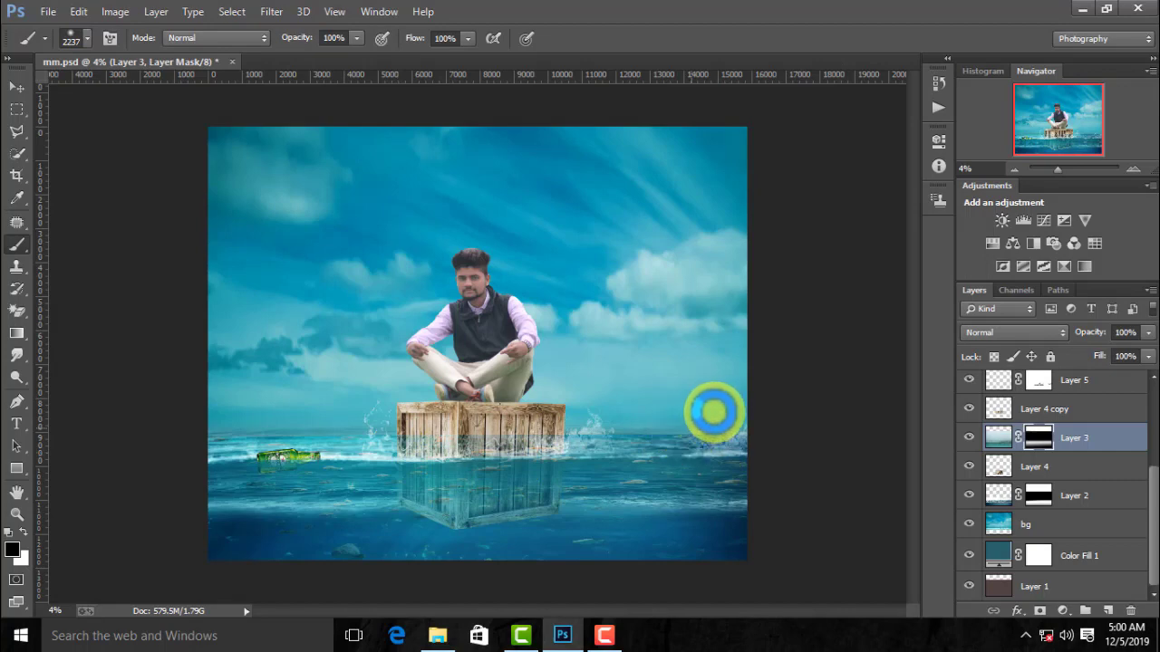
click(605, 637)
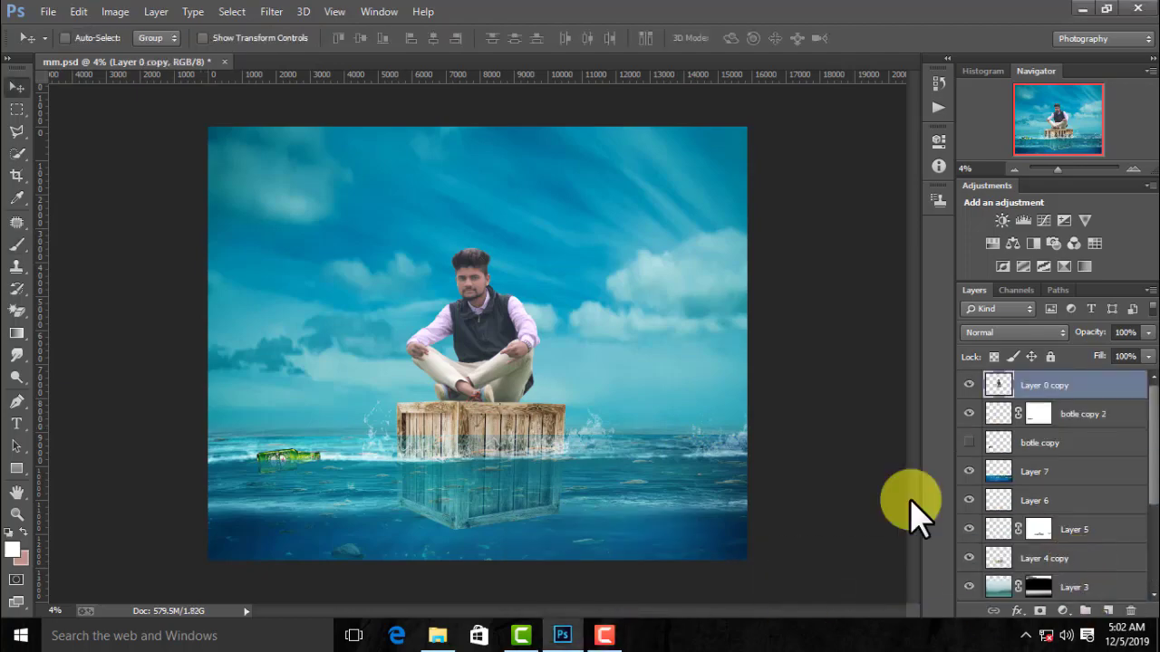
- Zoom in on the crate and figure and switch to the Dodge tool (Midtones, 50% exposure)
scroll(494, 323, up, 2)
scroll(508, 327, up, 1)
scroll(538, 356, up, 2)
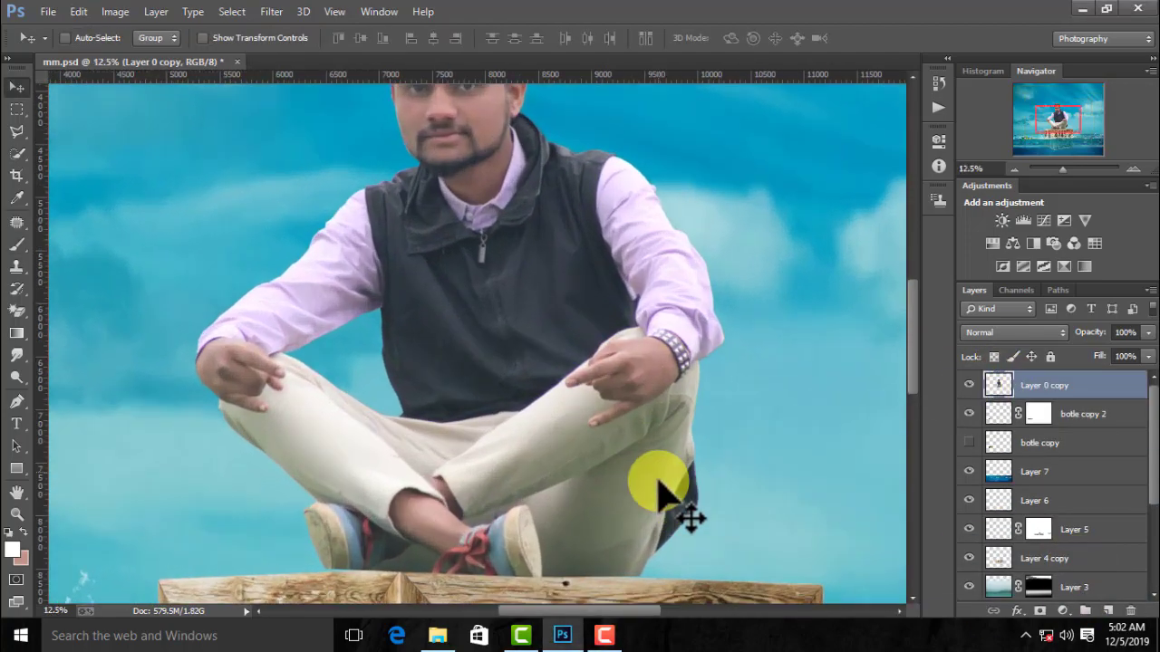
scroll(661, 479, down, 1)
scroll(686, 504, up, 1)
drag(603, 380, 603, 310)
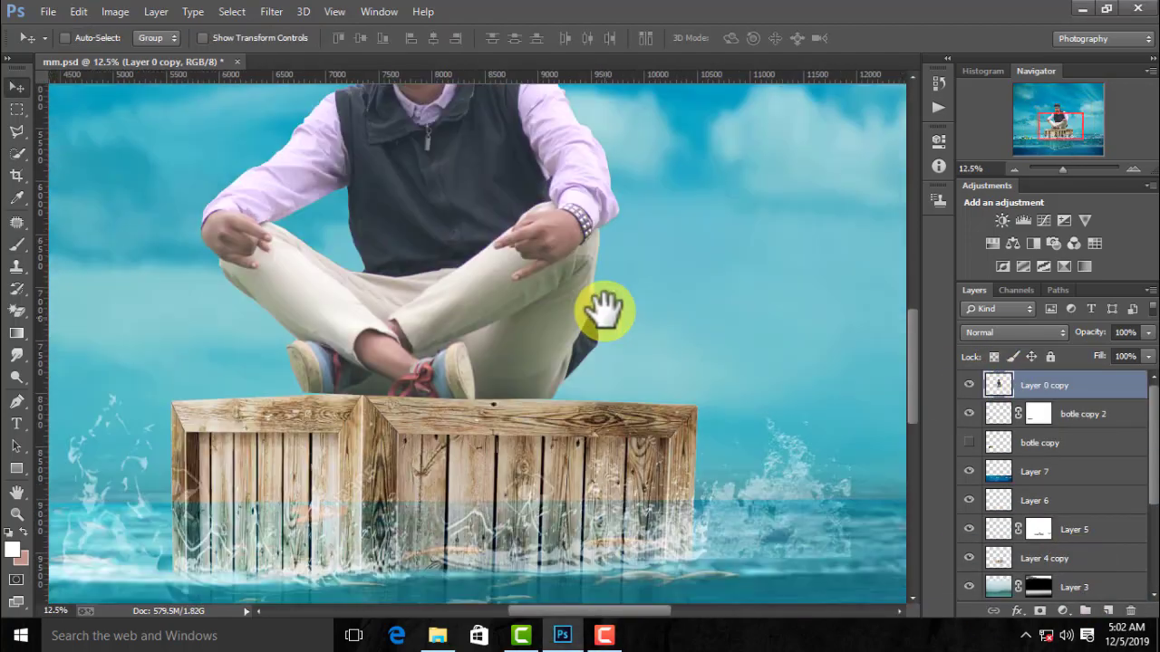
click(16, 355)
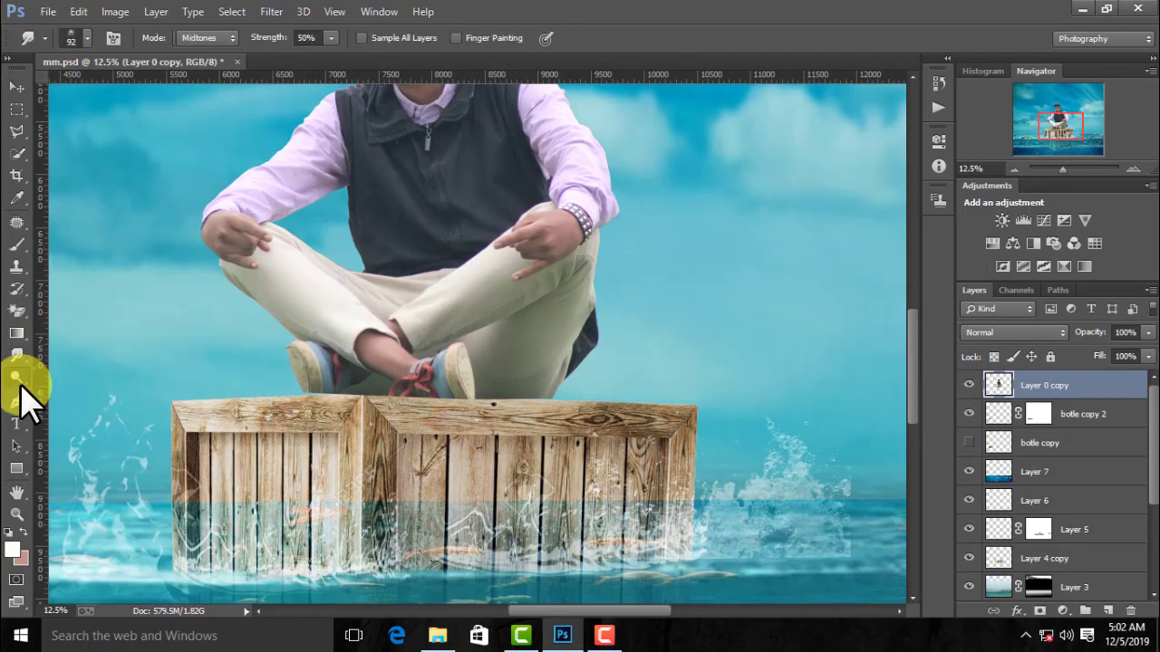
click(16, 379)
click(12, 549)
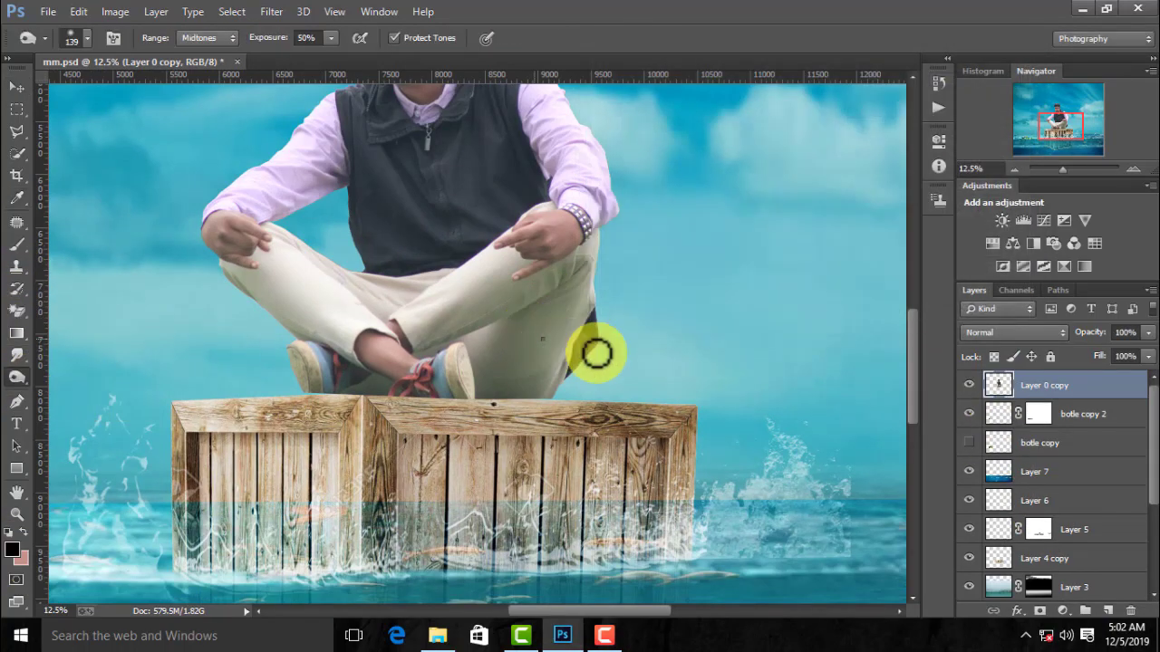
- Set a 419 px dodge brush and brighten the man's cream trousers near the knee
right_click(635, 370)
key(Return)
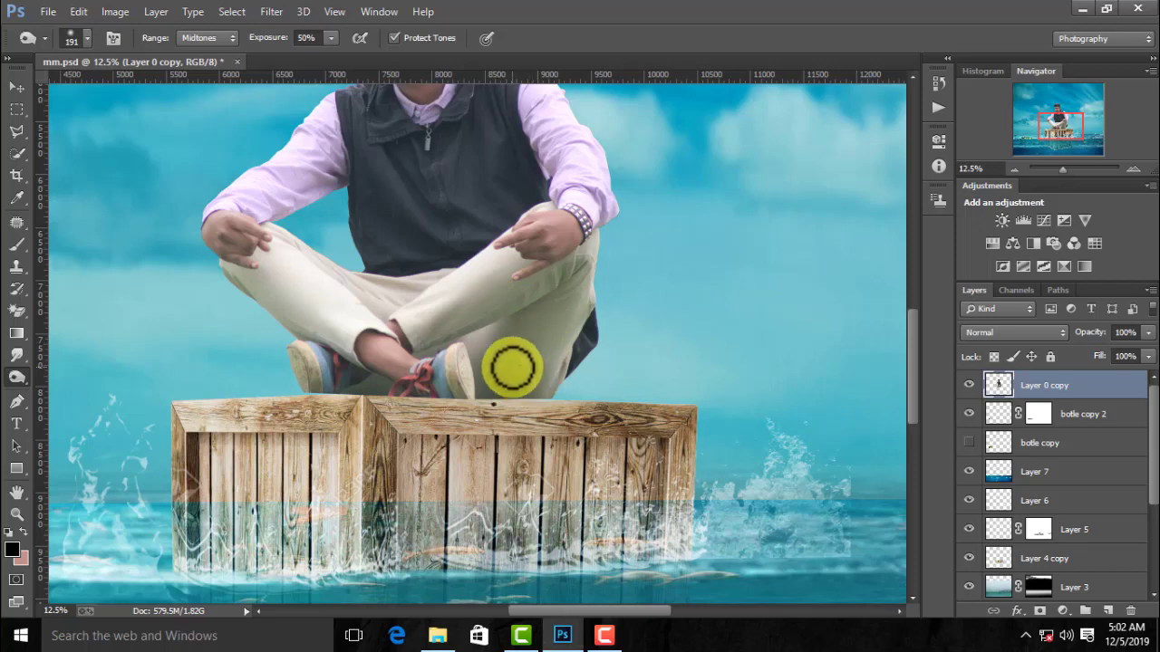
right_click(507, 367)
drag(662, 407, 685, 407)
key(Return)
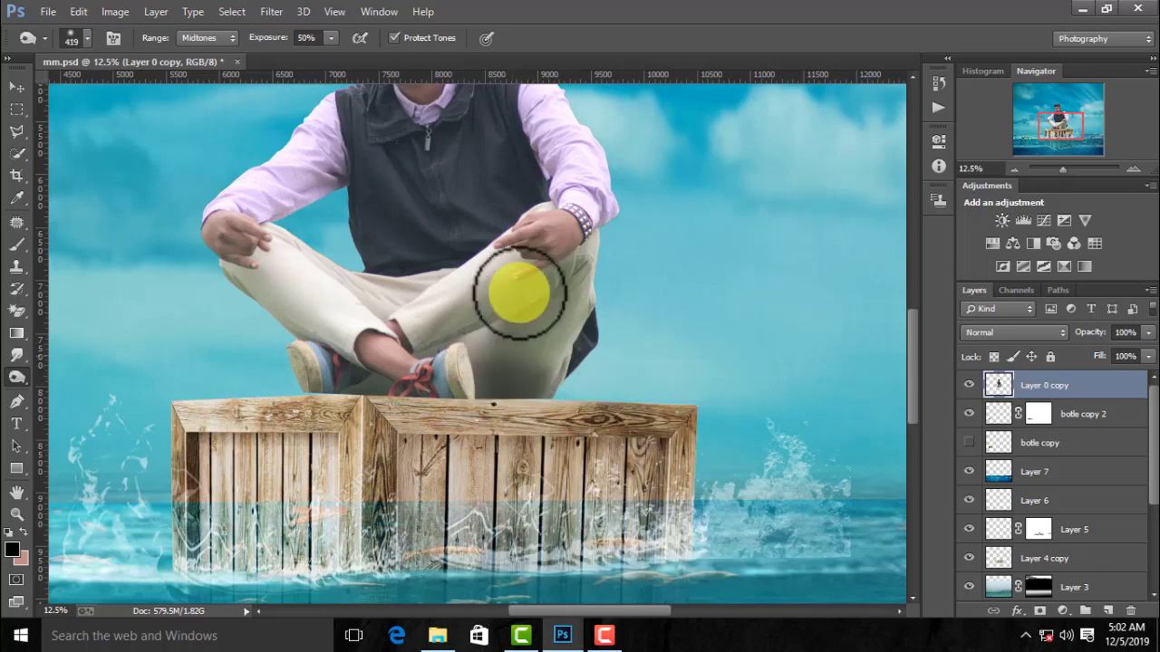
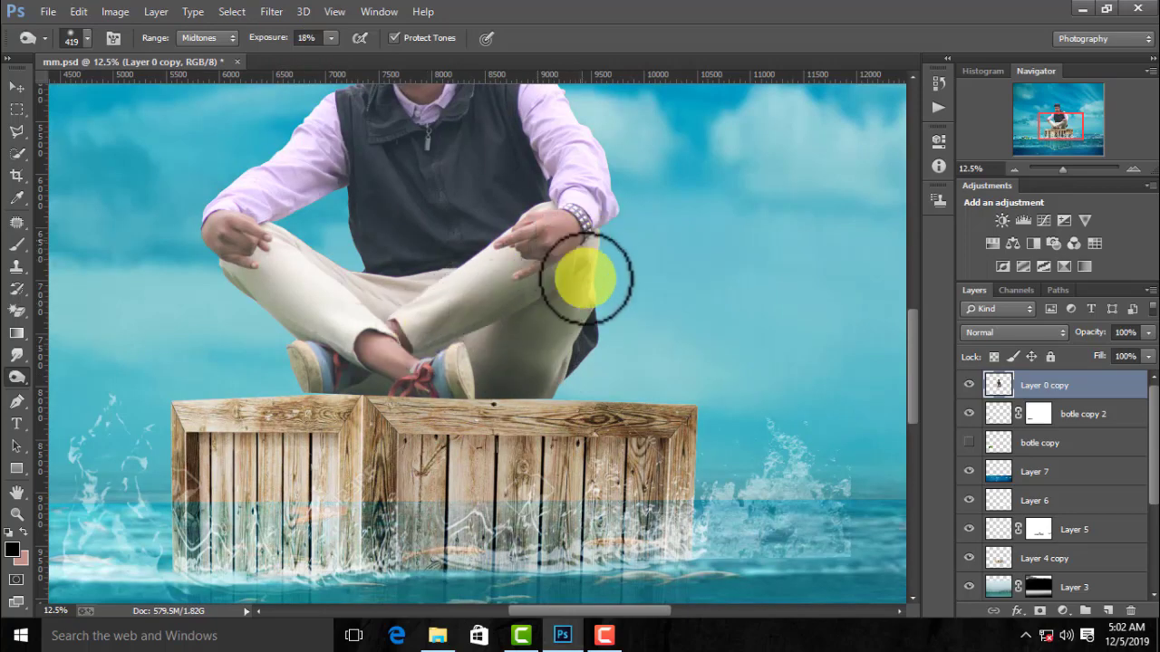
- Subtly retouch the man's crossed legs with the Midtones 18%-exposure dodge/burn tool
drag(292, 333, 263, 357)
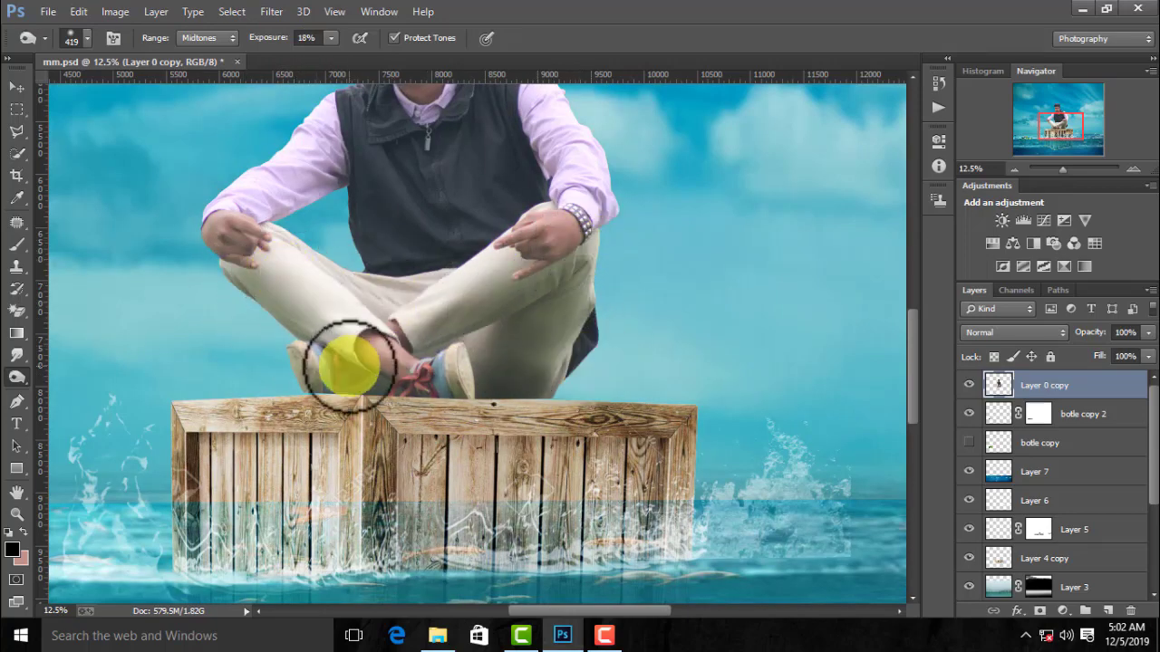
scroll(474, 353, up, 3)
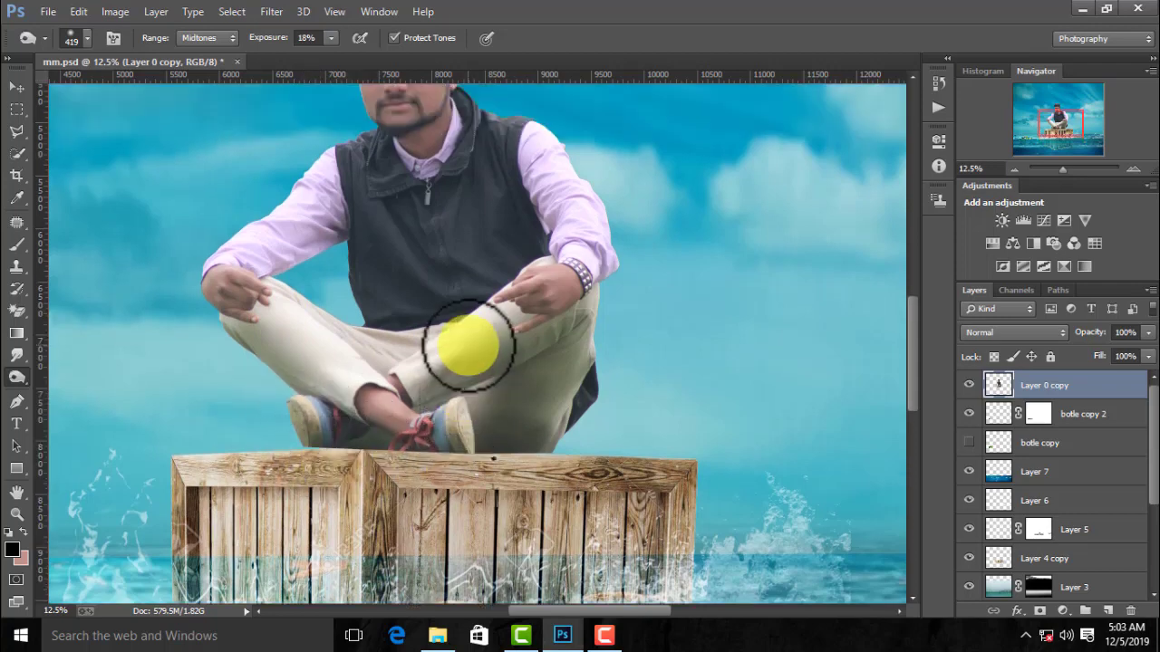
scroll(512, 243, up, 1)
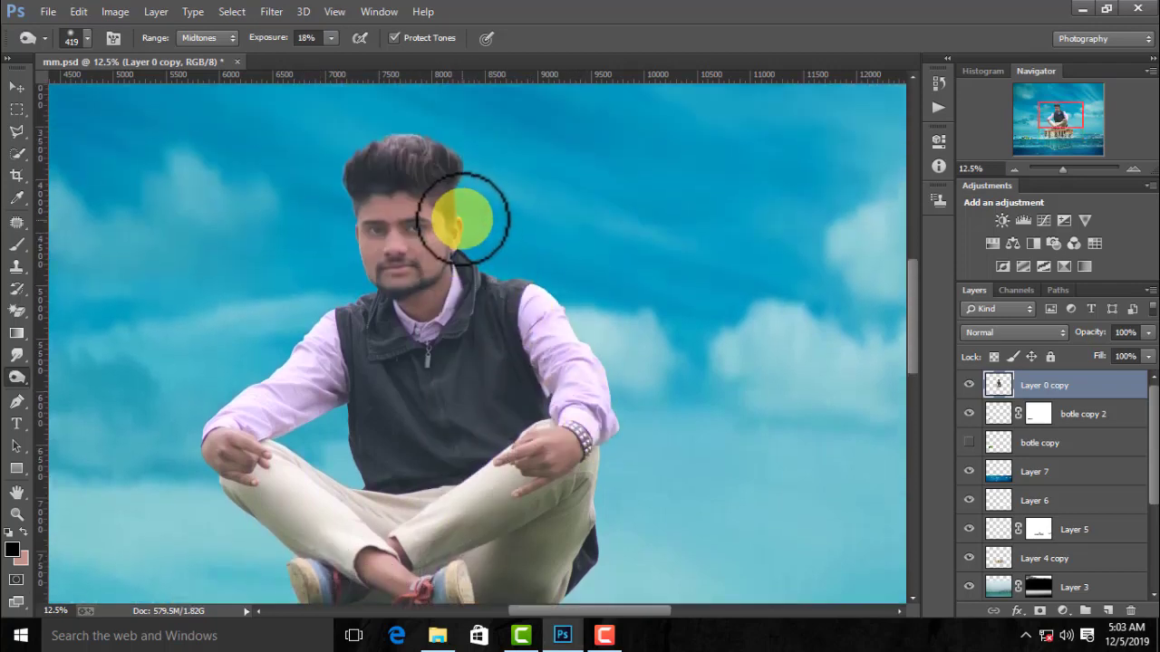
scroll(339, 422, down, 1)
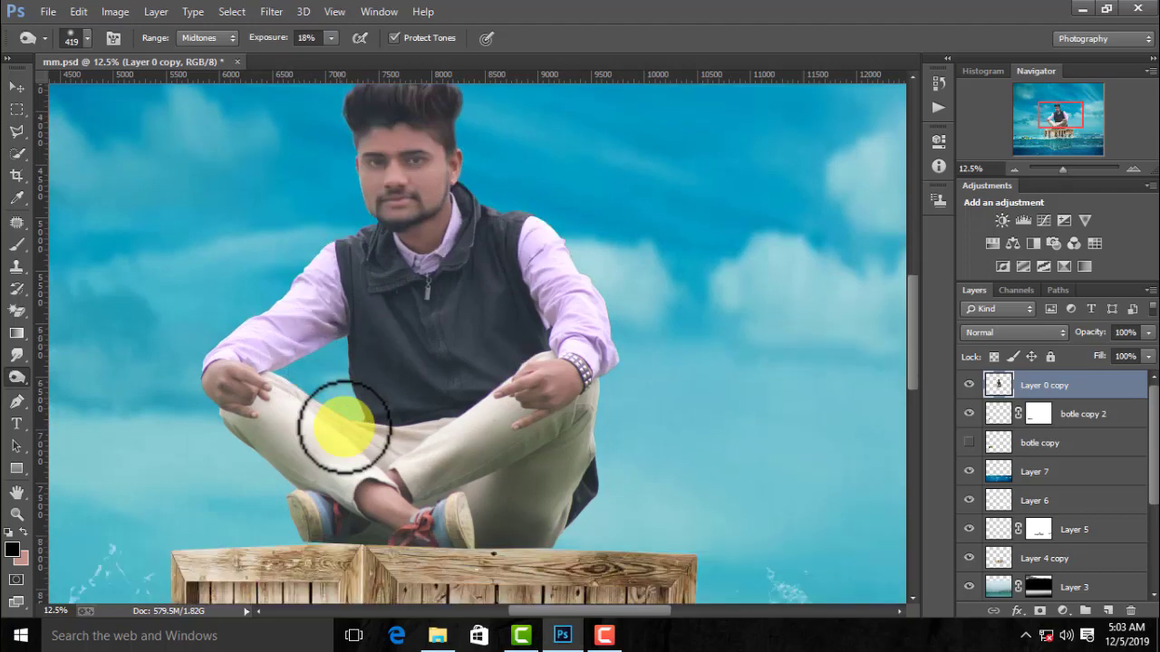
scroll(347, 414, down, 3)
scroll(347, 414, down, 1)
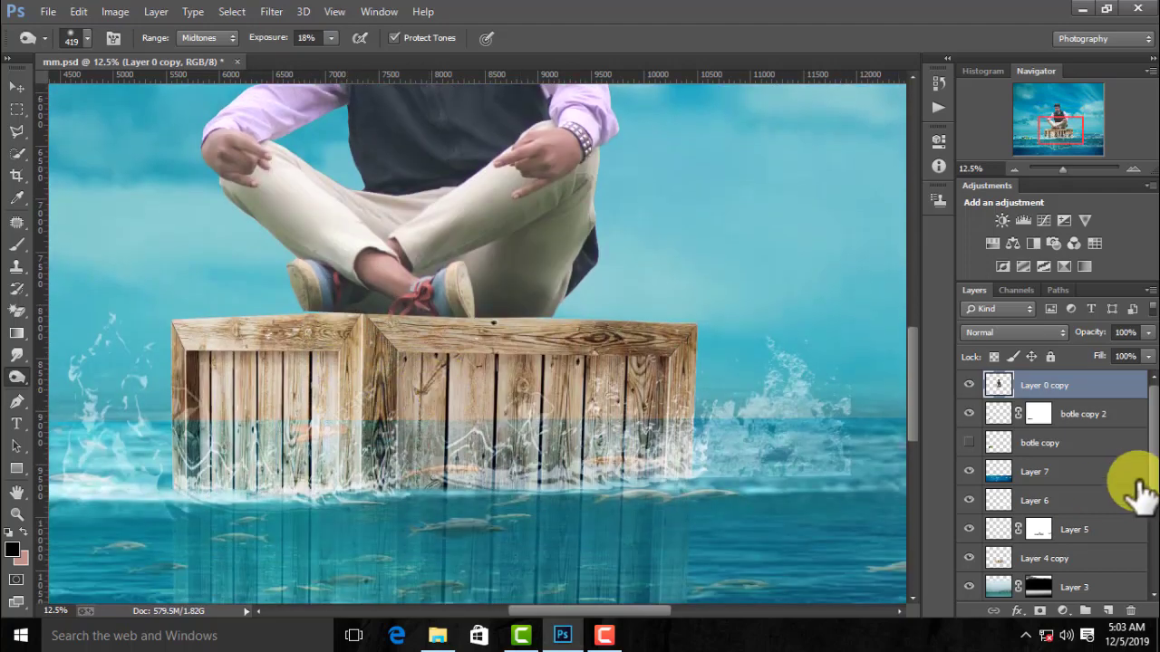
- Select the crate layer (Layer 4 copy) and burn darker shading into its front planks
click(1024, 559)
click(1023, 444)
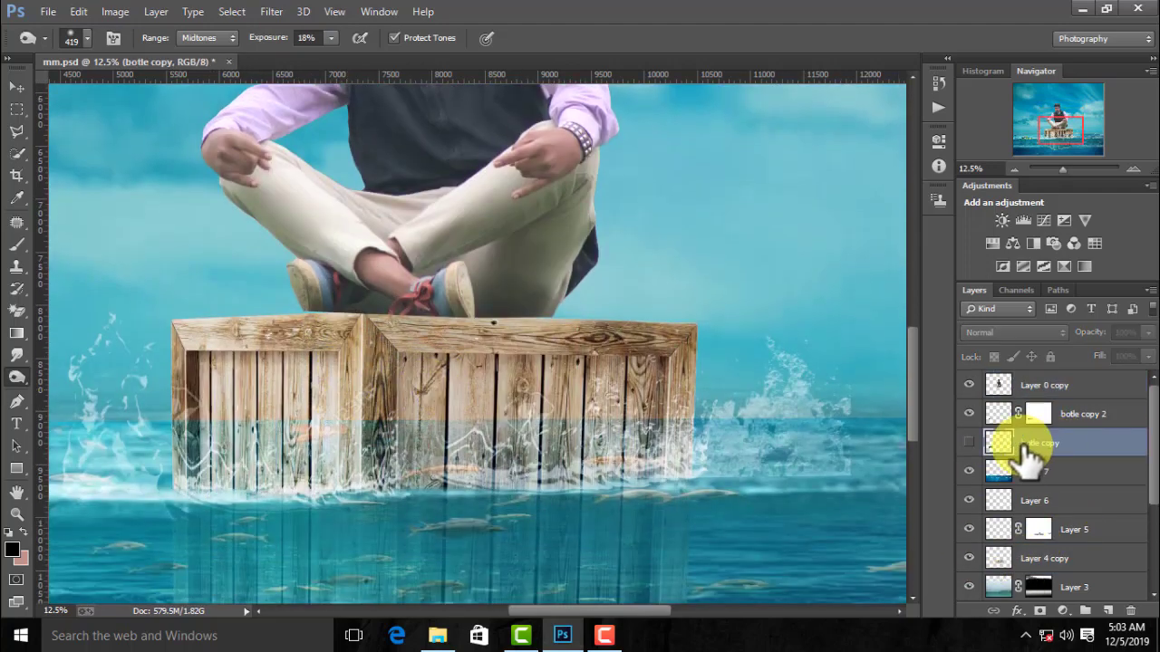
click(969, 558)
click(968, 558)
click(1036, 558)
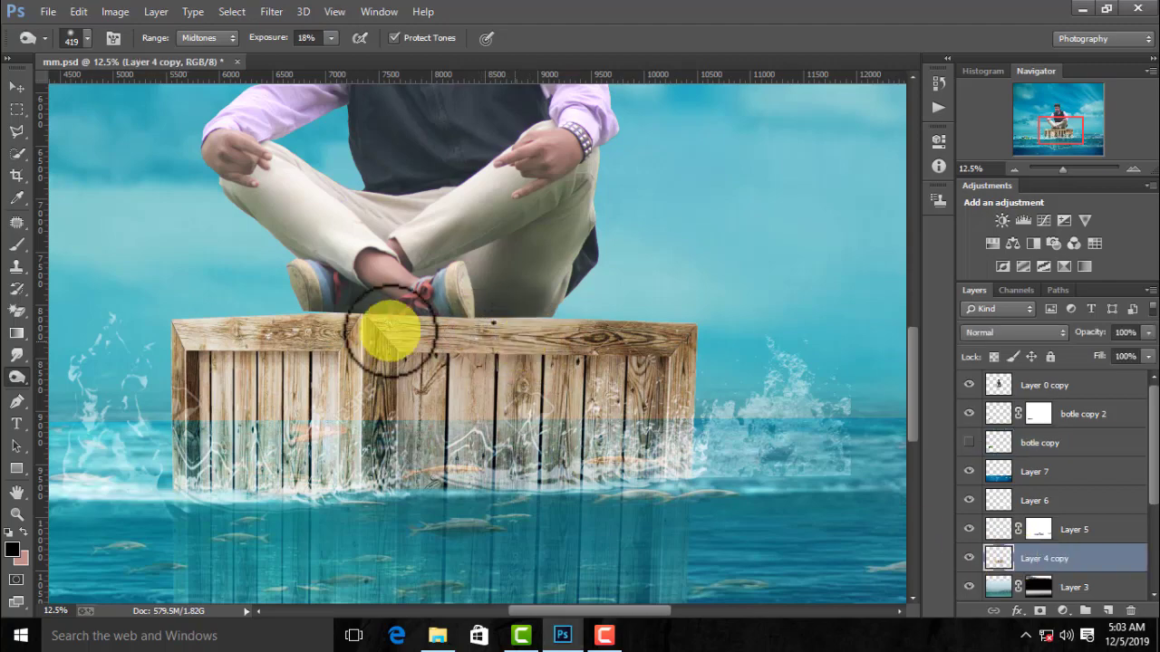
mouse_move(390, 332)
mouse_down()
mouse_move(601, 344)
mouse_move(408, 404)
mouse_move(415, 423)
mouse_move(474, 414)
mouse_move(184, 415)
mouse_move(214, 344)
mouse_move(280, 401)
mouse_move(304, 347)
mouse_move(632, 362)
mouse_move(422, 414)
mouse_move(445, 371)
mouse_move(505, 349)
mouse_up()
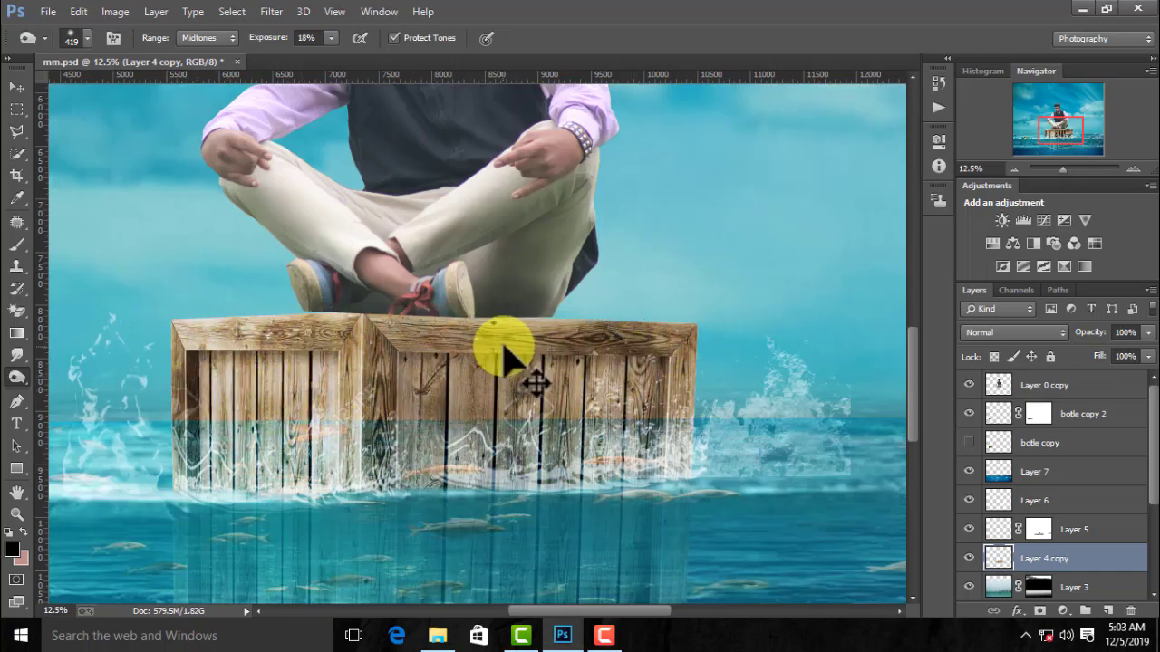
key(ctrl+minus)
key(ctrl+minus)
key(ctrl+minus)
key(ctrl+minus)
key(ctrl+minus)
- Add a dark red Solid Color fill layer above the man's layer
click(17, 87)
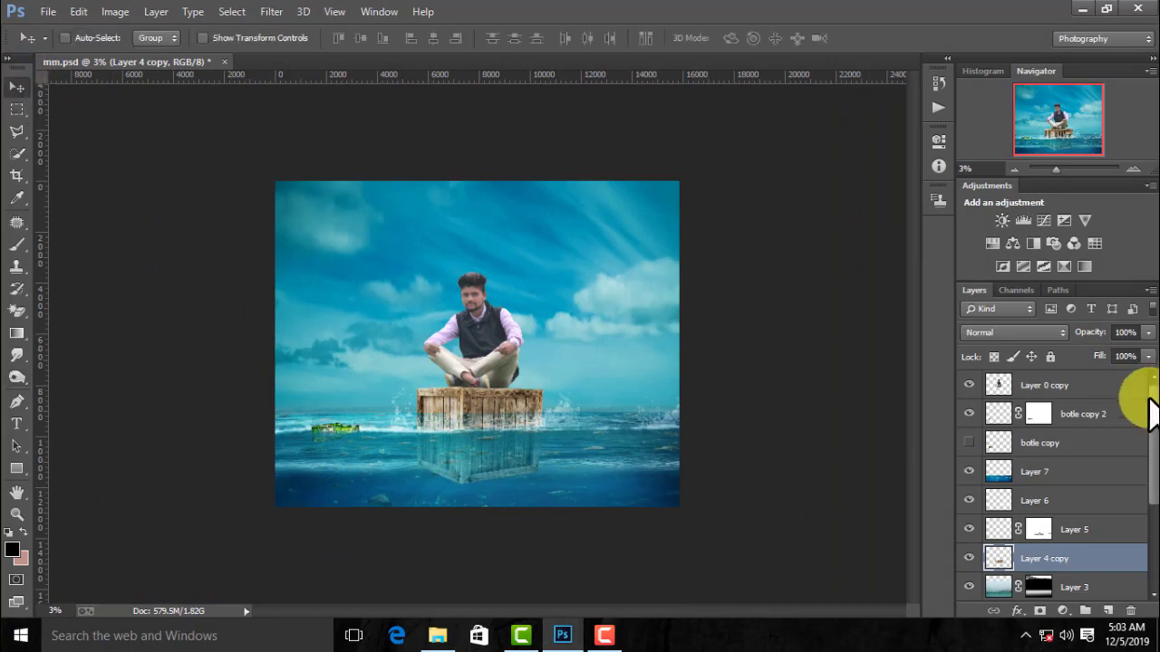
click(1058, 388)
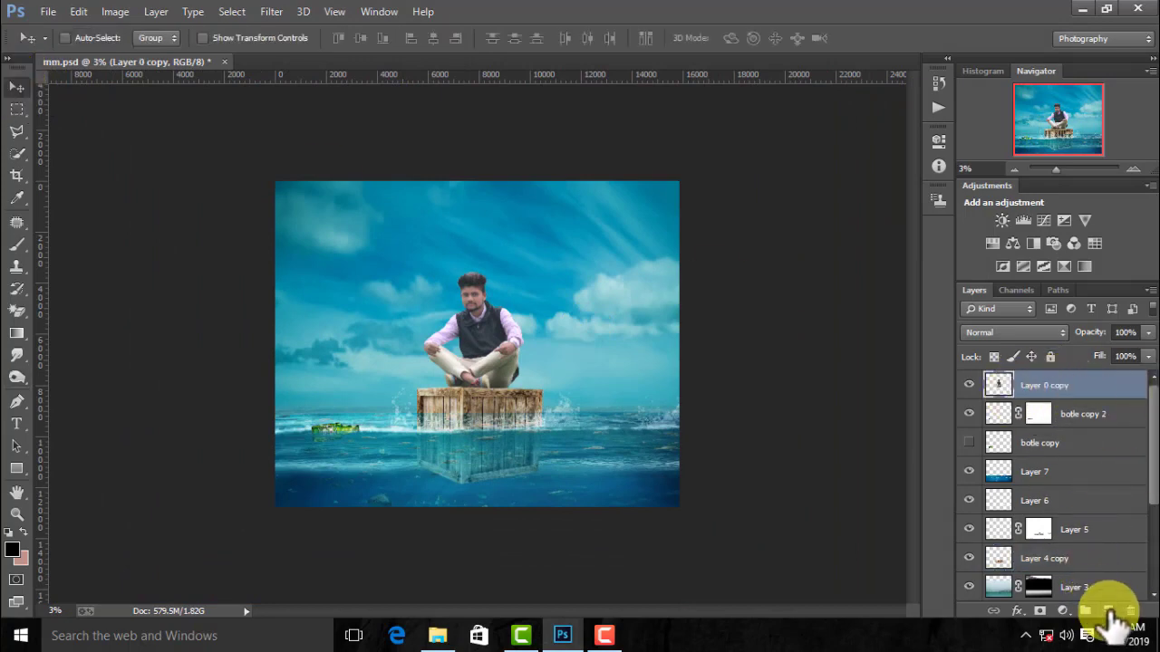
click(1063, 611)
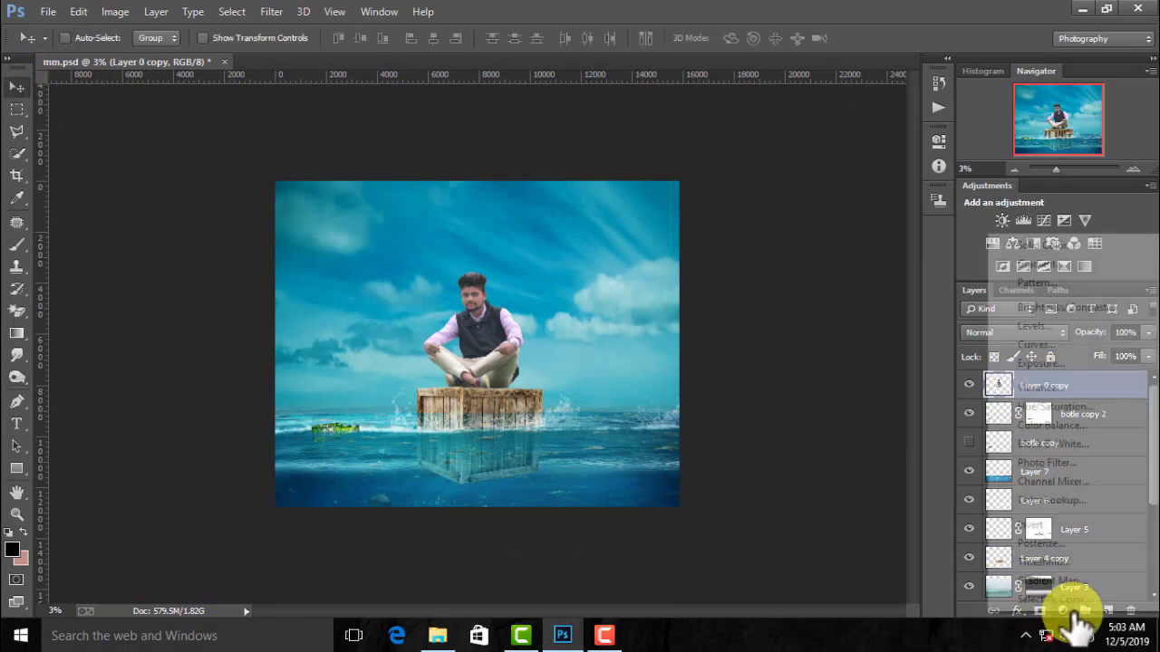
click(1042, 246)
drag(752, 220, 680, 282)
key(Return)
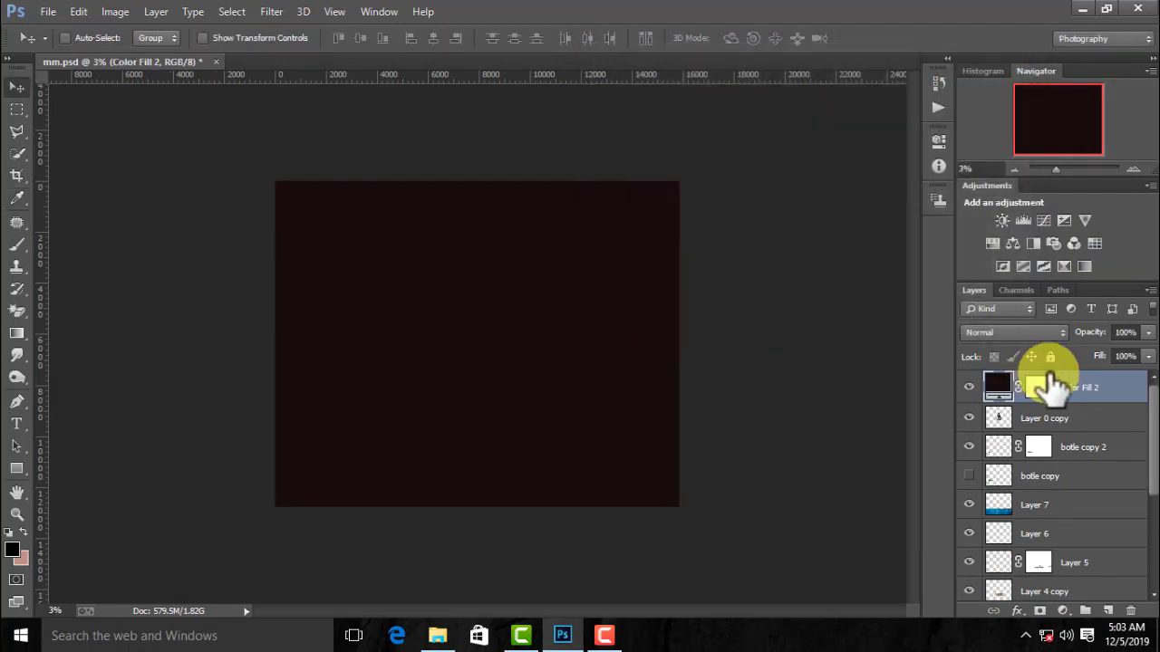
- Clip the colour fill to the man and set it to Soft Light at 22% opacity
right_click(1026, 392)
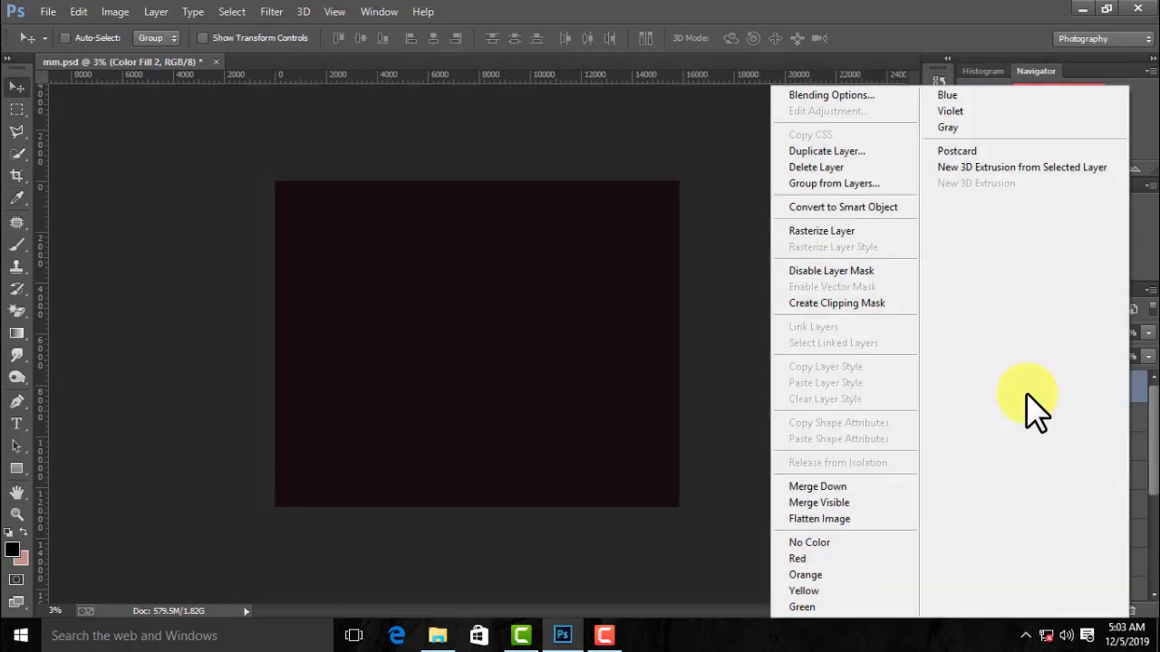
click(852, 303)
click(1014, 332)
click(996, 228)
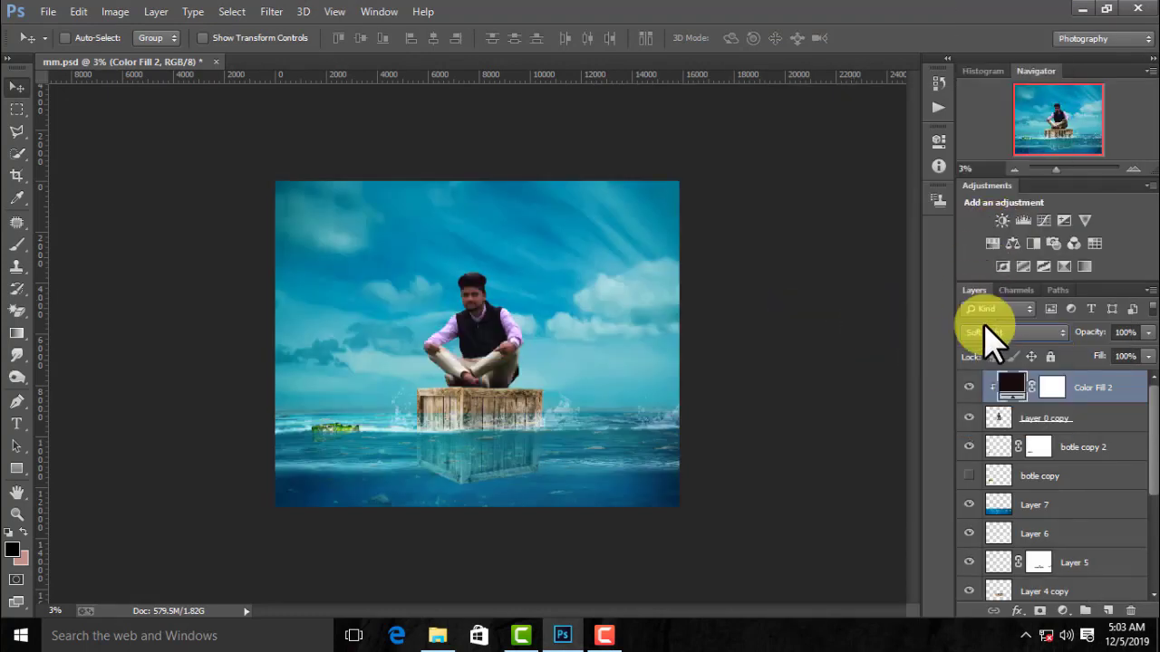
drag(1148, 331, 1079, 346)
- Check the tint up close, then merge the colour fill into the man's layer
key(ctrl+minus)
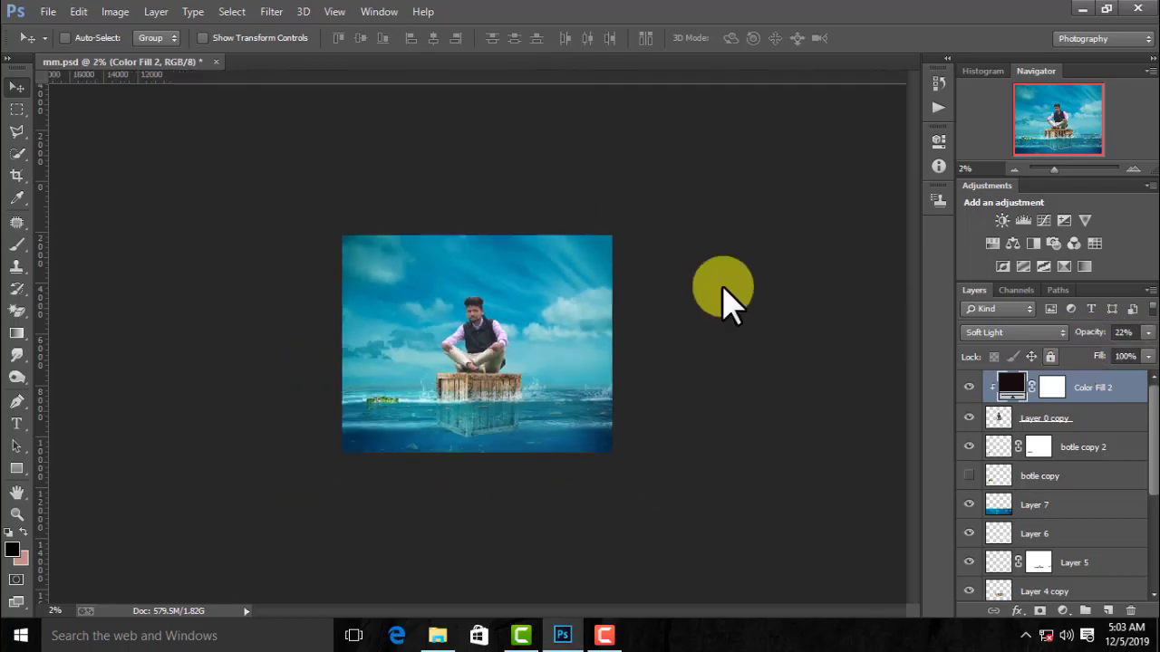
key(ctrl+plus)
key(ctrl+plus)
key(ctrl+plus)
key(ctrl+plus)
key(ctrl+plus)
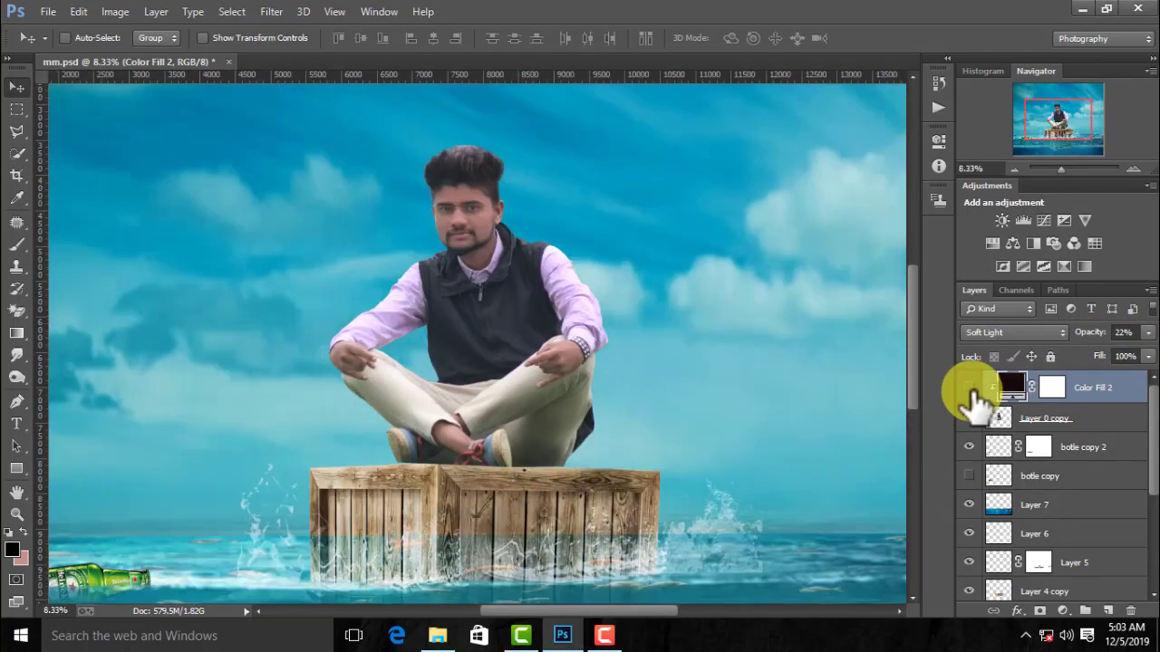
key(ctrl+minus)
key(ctrl+minus)
key(ctrl+minus)
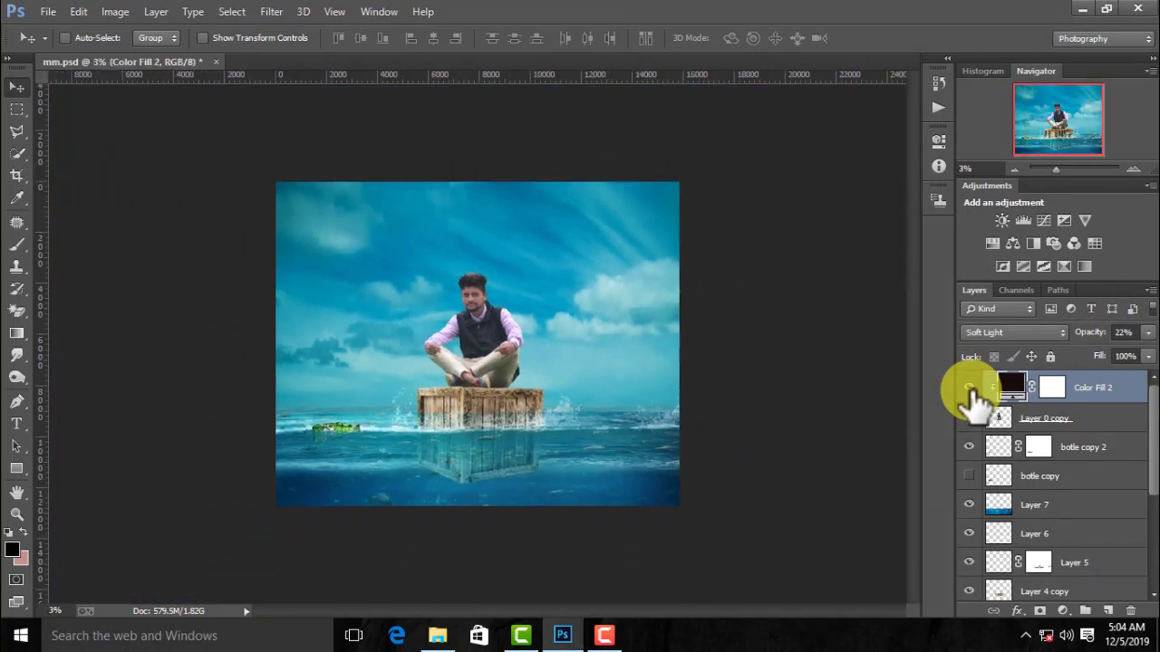
key(ctrl+minus)
right_click(1093, 421)
click(851, 485)
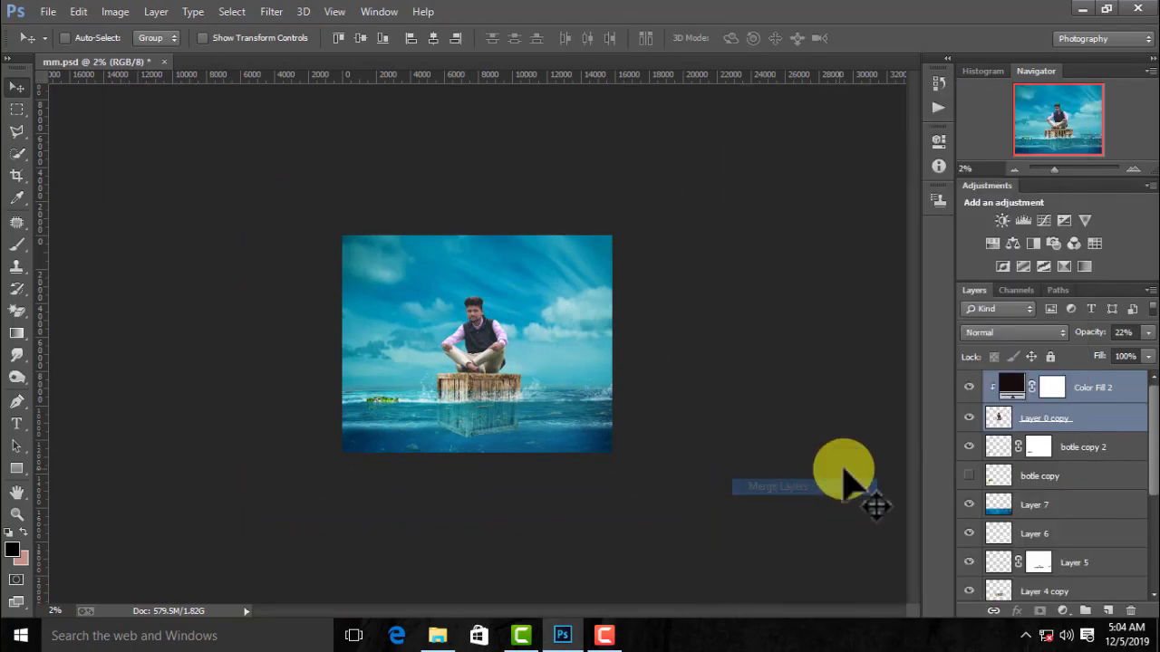
click(51, 11)
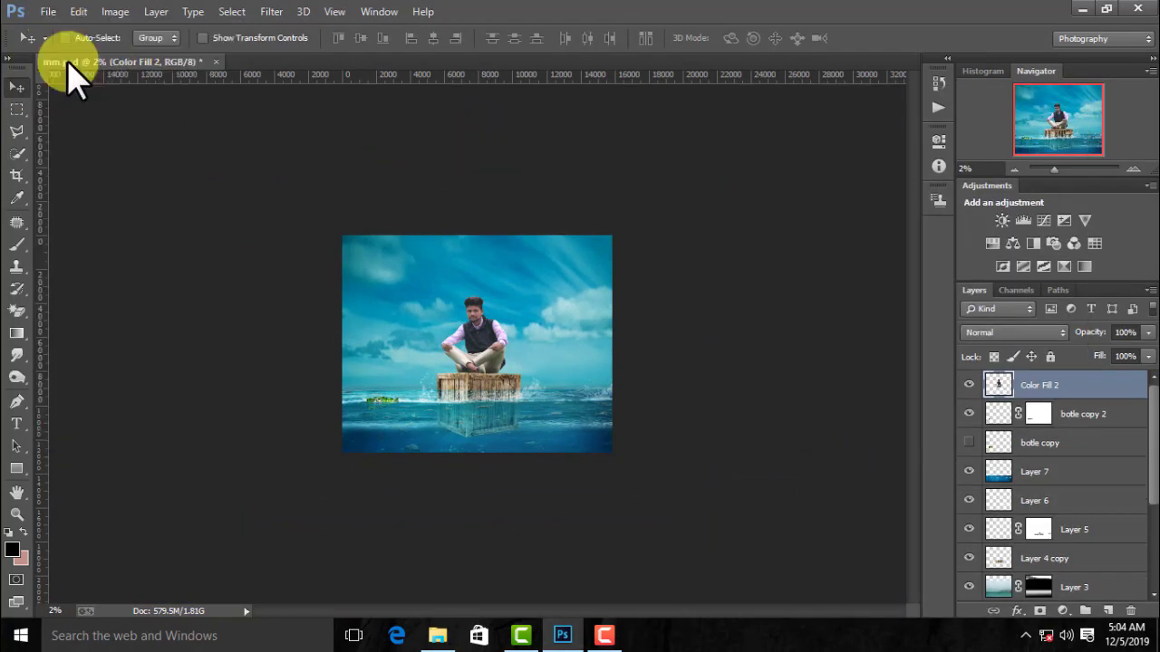
- Open the cliff rock PNG, copy it into mm.psd, and close the cliff file
click(47, 10)
click(61, 41)
click(277, 148)
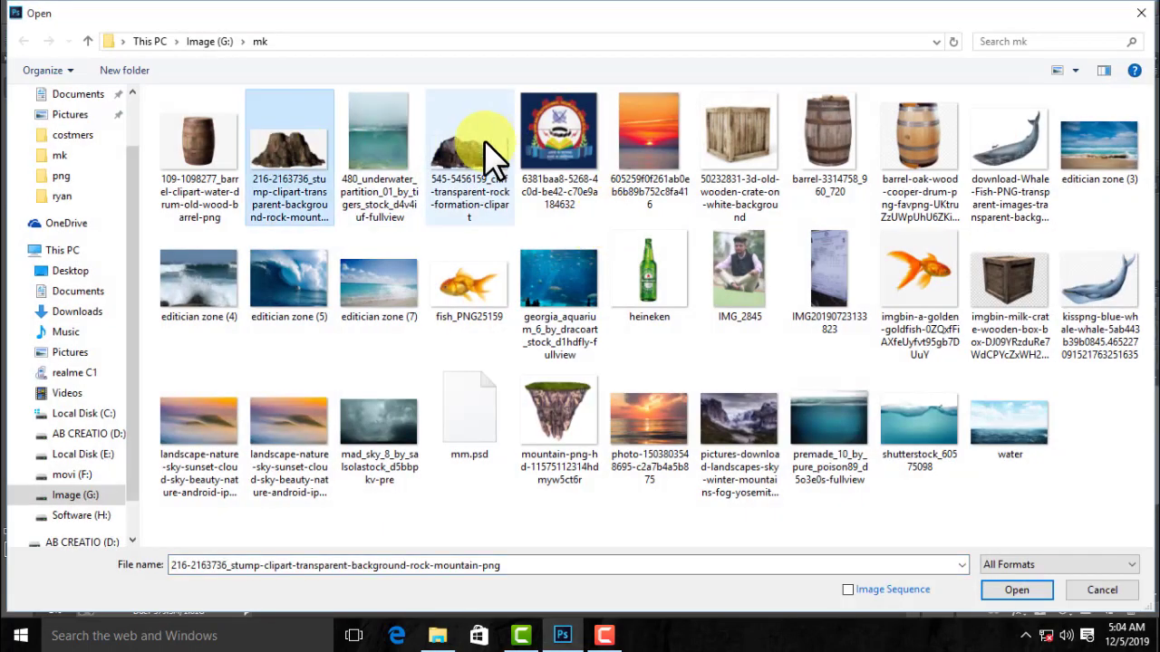
double_click(492, 152)
drag(414, 77, 826, 56)
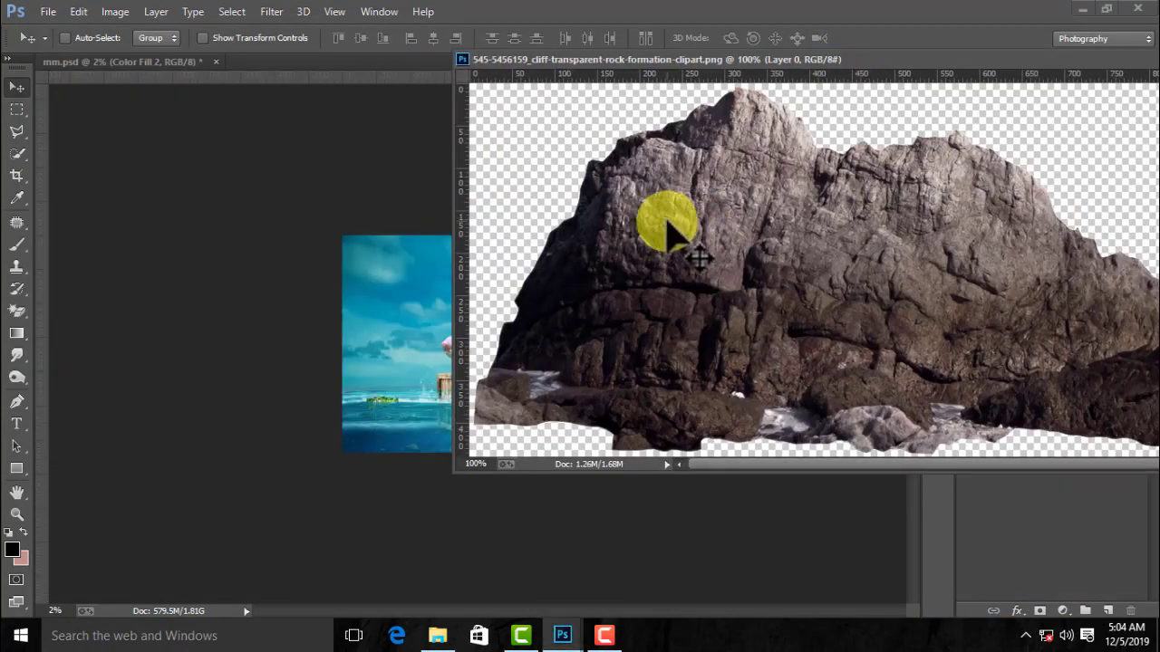
drag(668, 227, 414, 311)
right_click(464, 61)
click(481, 164)
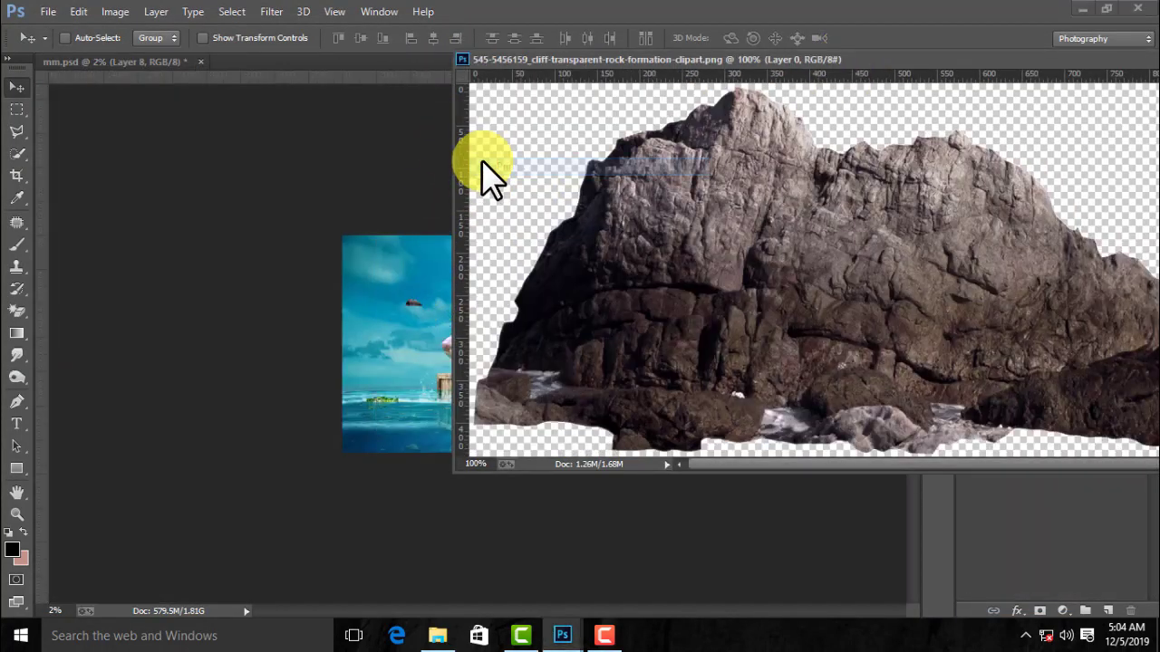
click(461, 59)
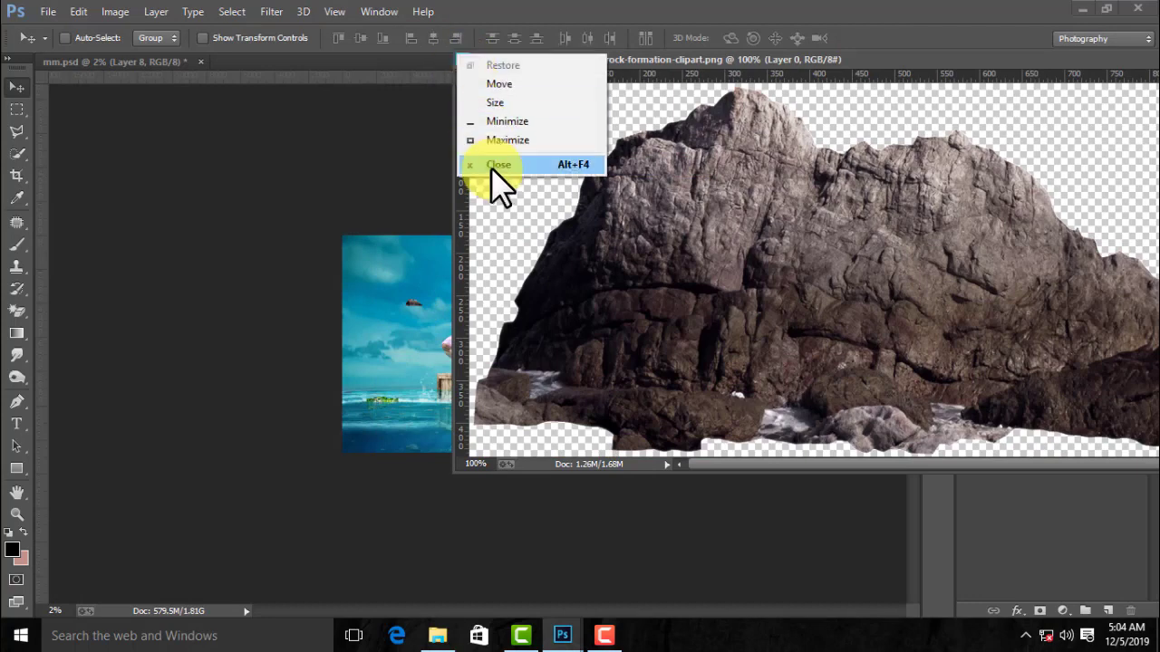
click(489, 168)
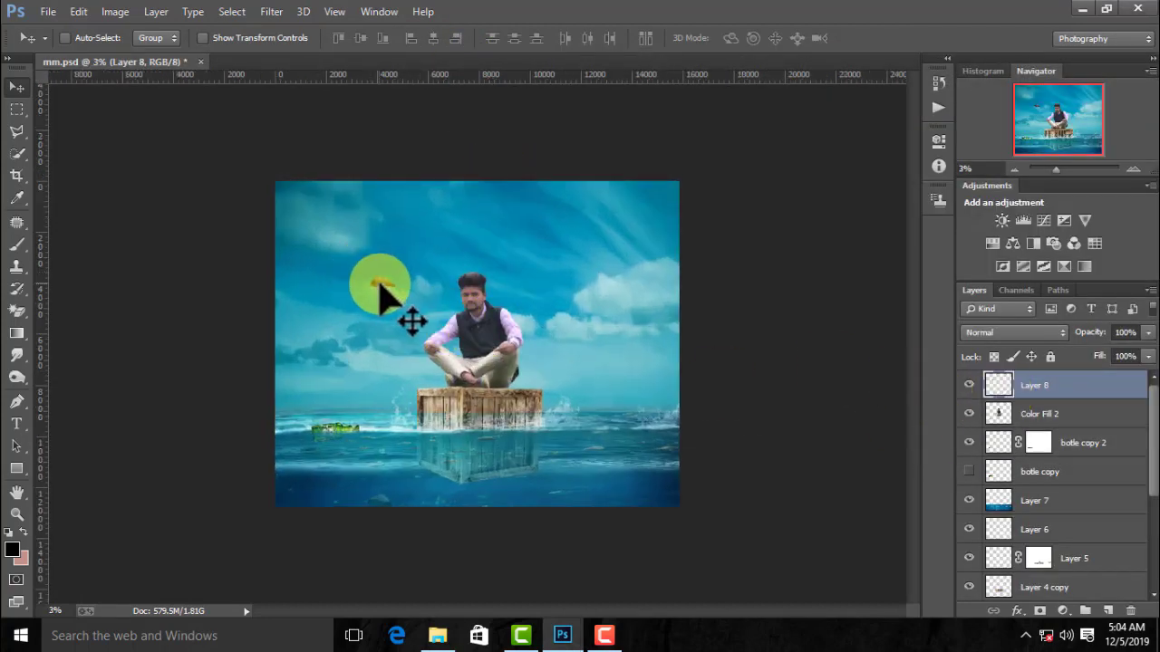
- Scale and slightly tilt the rock on the water at the left
key(ctrl+t)
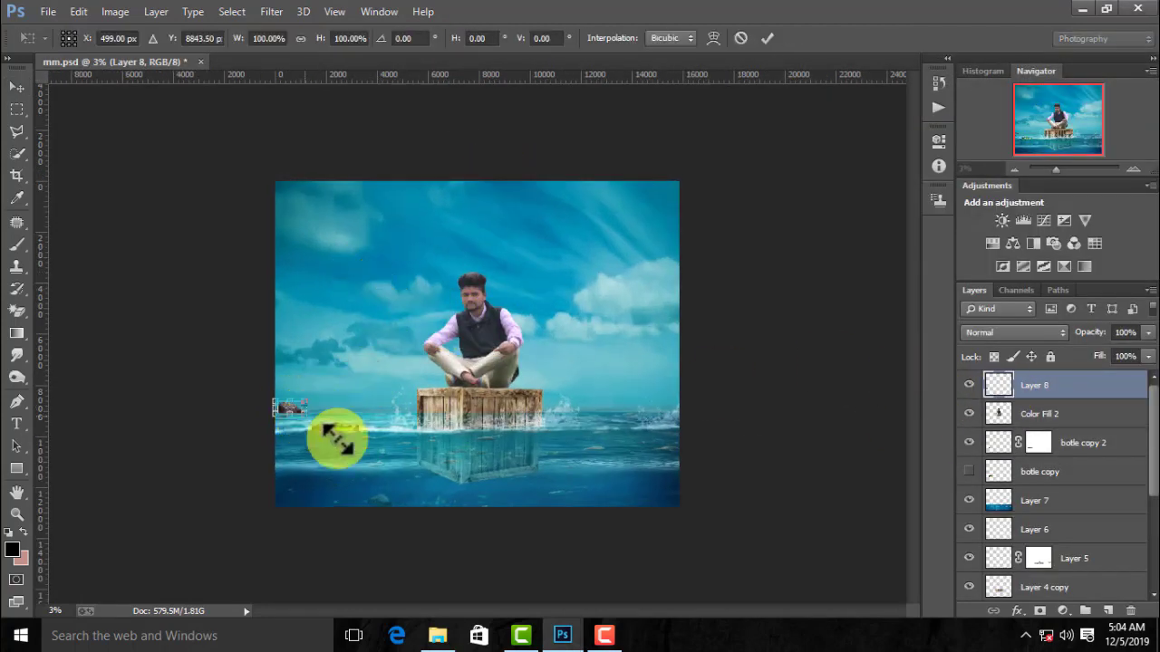
mouse_move(337, 435)
mouse_down()
mouse_move(335, 403)
mouse_move(373, 382)
mouse_move(347, 374)
mouse_move(363, 402)
mouse_up()
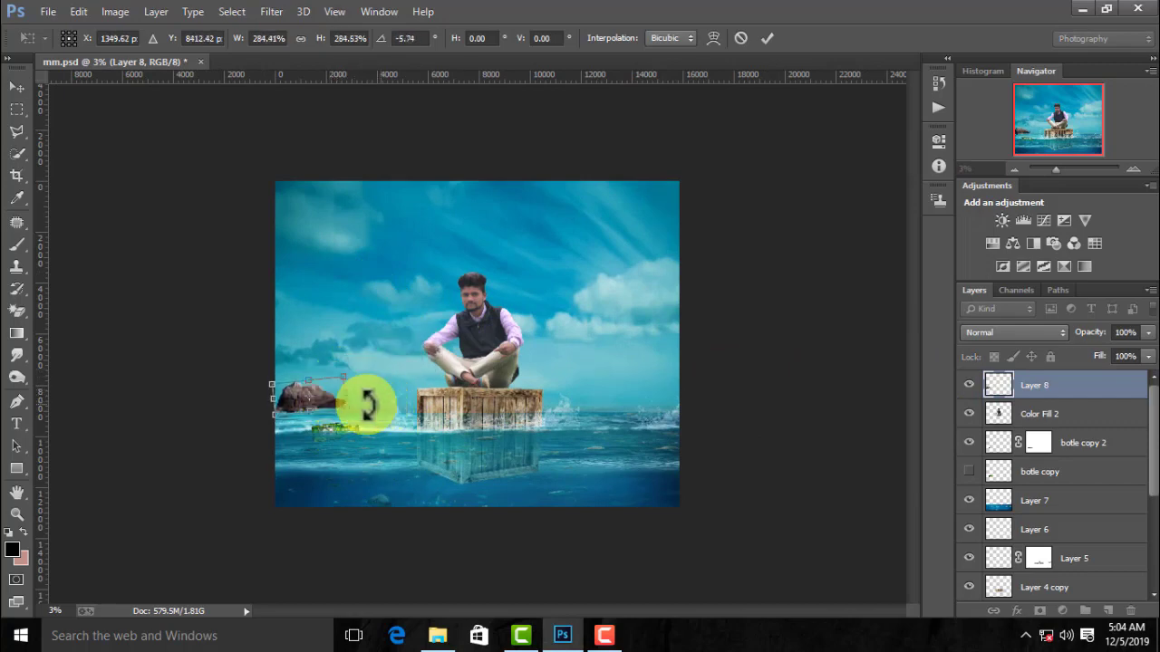
click(17, 87)
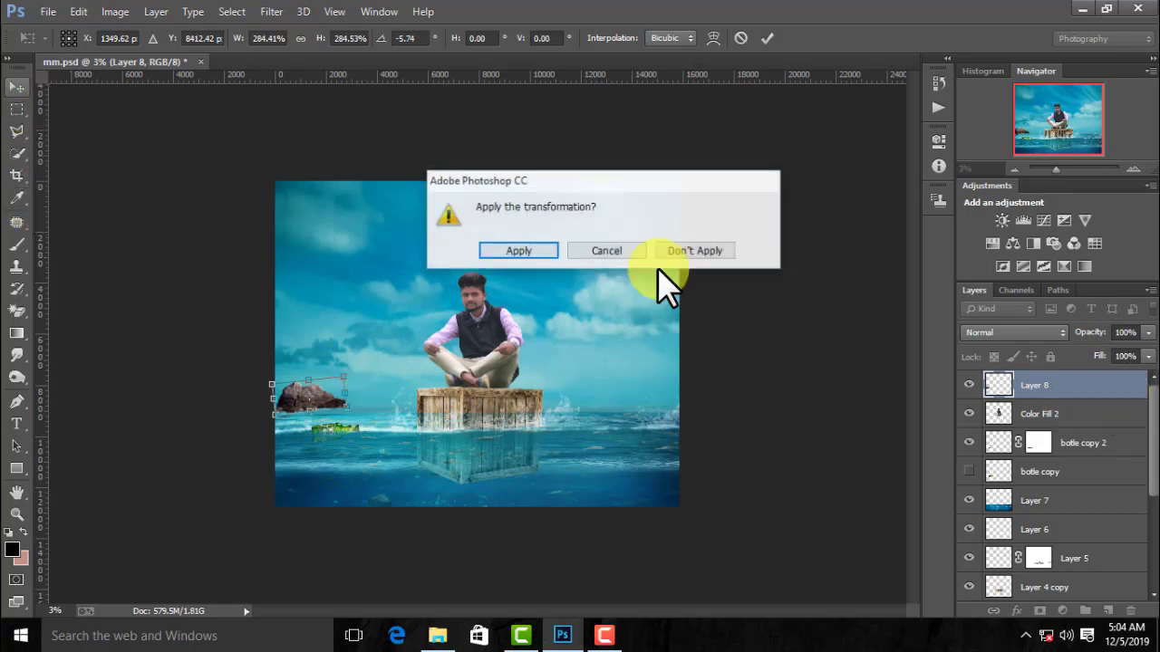
key(Return)
- Move the mountain rock layer down the stack to sit directly above bg
drag(1085, 399, 1061, 517)
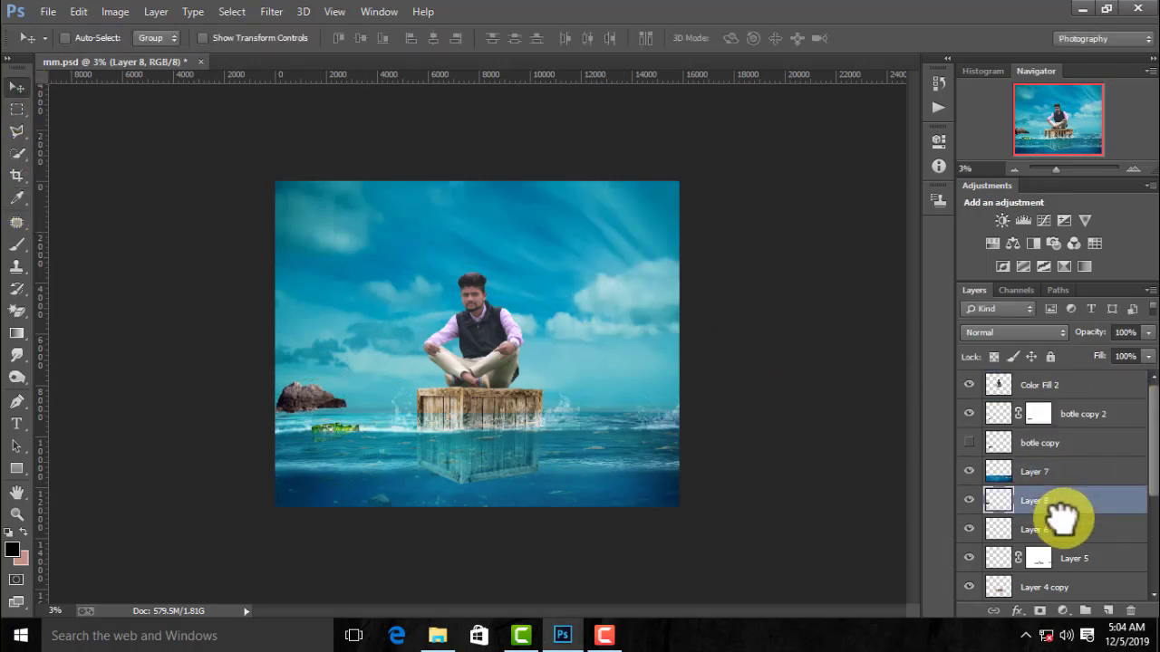
scroll(1094, 467, down, 3)
mouse_move(1061, 399)
mouse_down()
mouse_move(1058, 547)
mouse_move(1069, 534)
mouse_up()
scroll(1074, 555, down, 1)
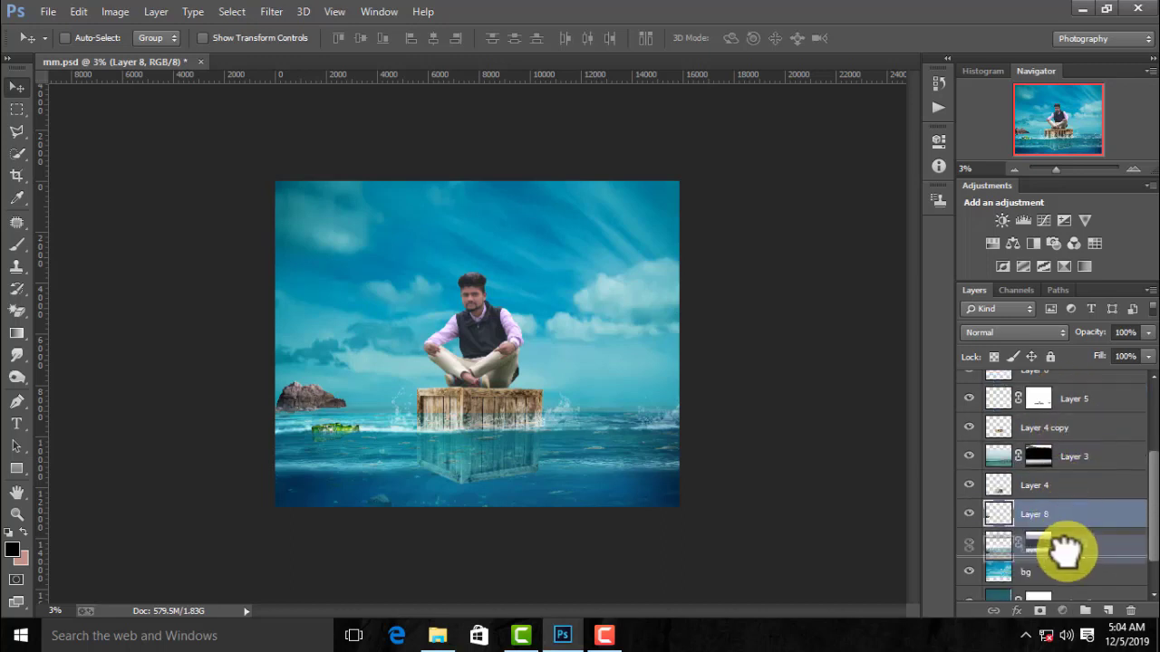
mouse_move(1051, 496)
mouse_down()
mouse_move(1051, 544)
mouse_move(1051, 476)
mouse_up()
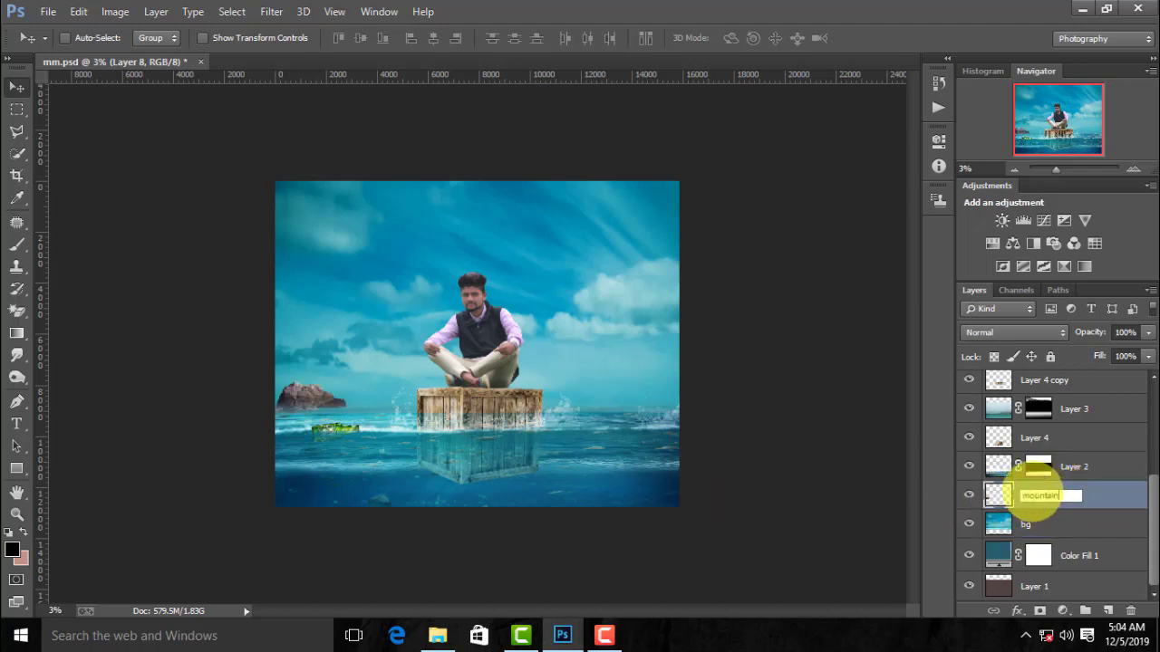
- Enlarge the rock slightly and move it lower onto the left horizon
key(ctrl+plus)
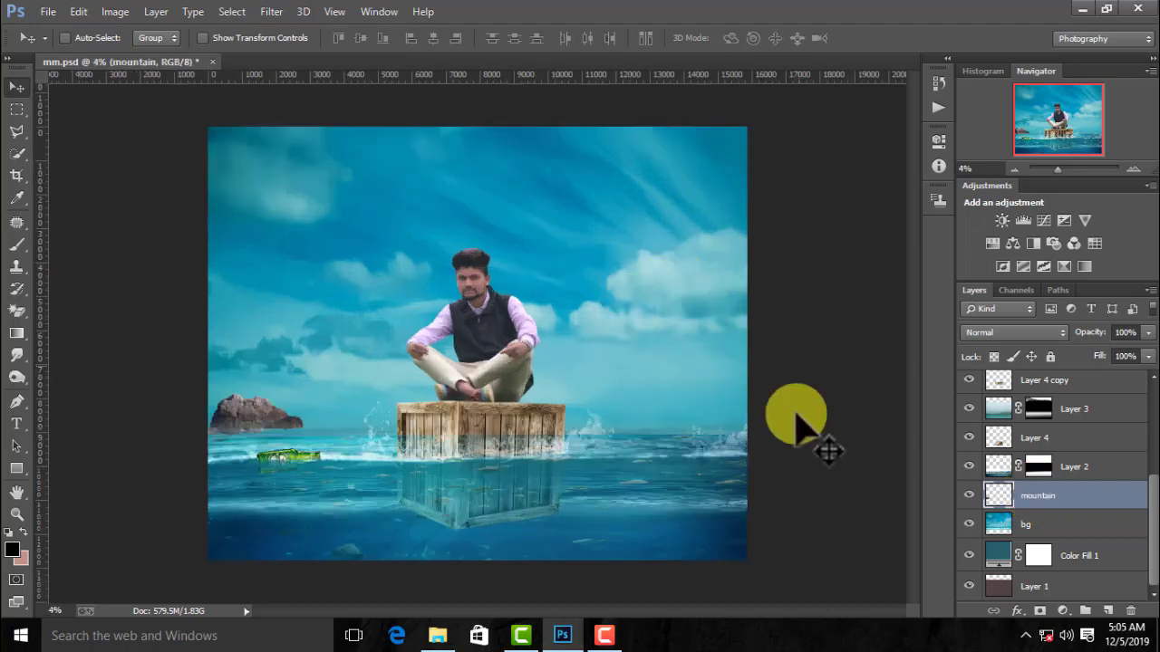
key(ctrl+t)
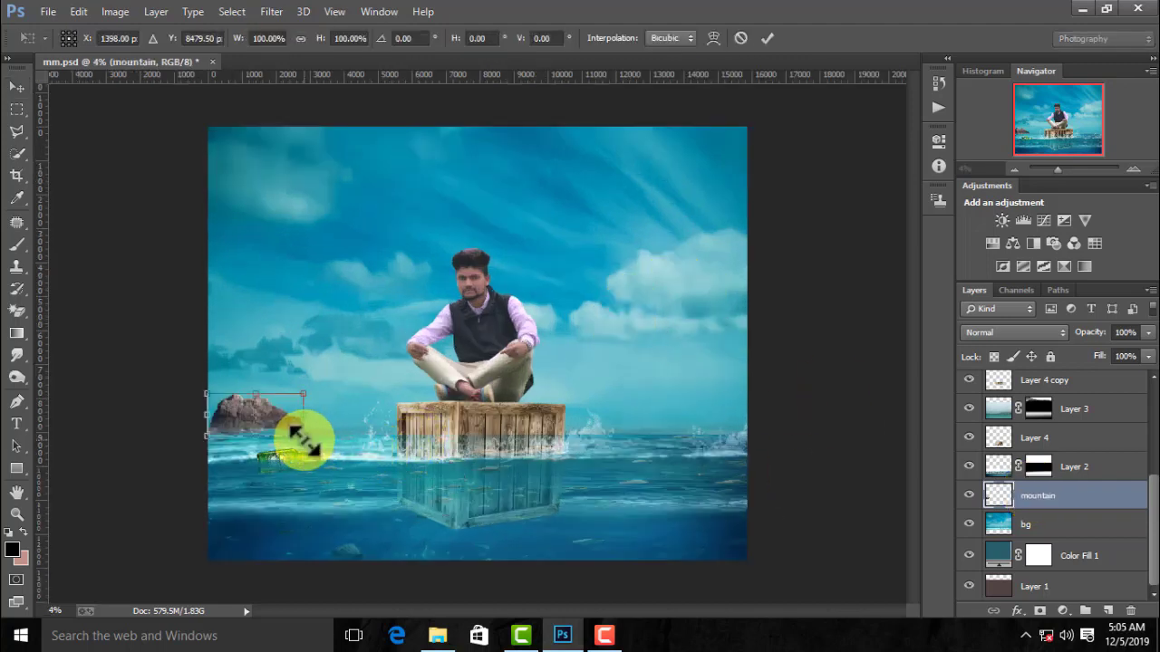
drag(323, 416, 323, 433)
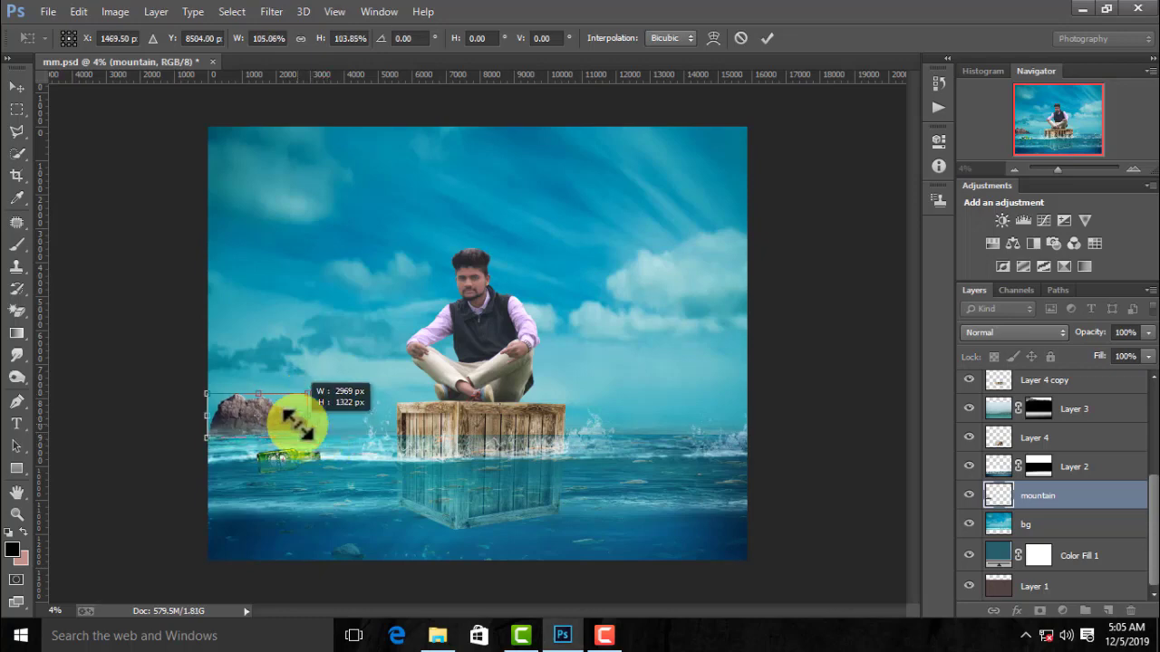
key(Return)
key(ctrl+plus)
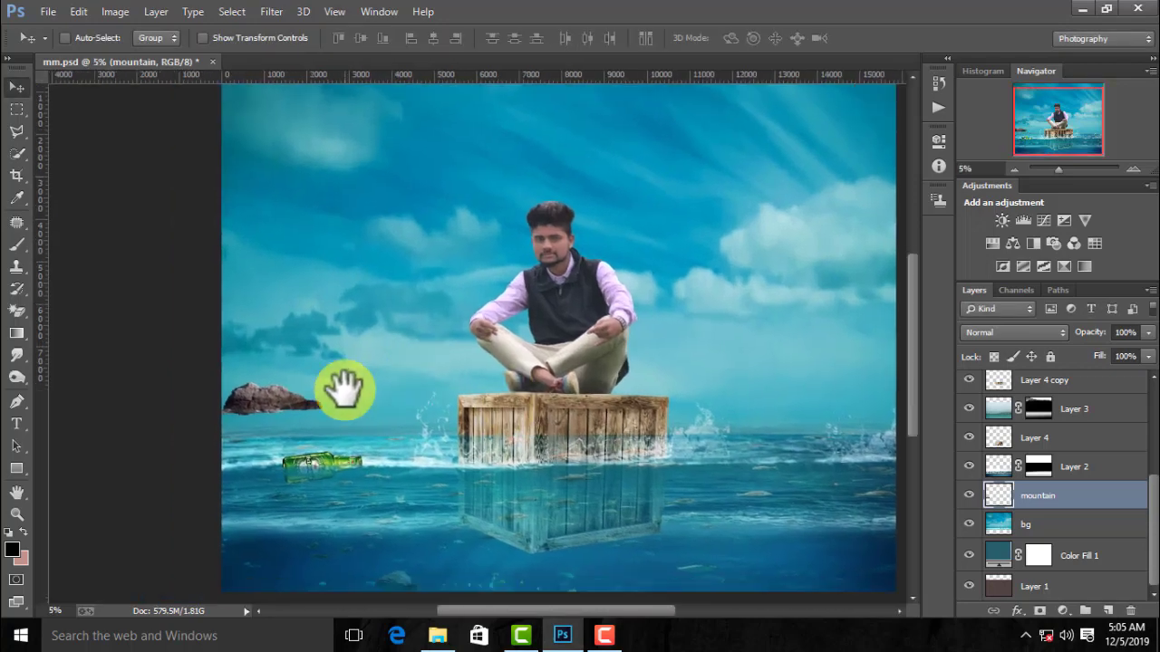
drag(344, 390, 278, 427)
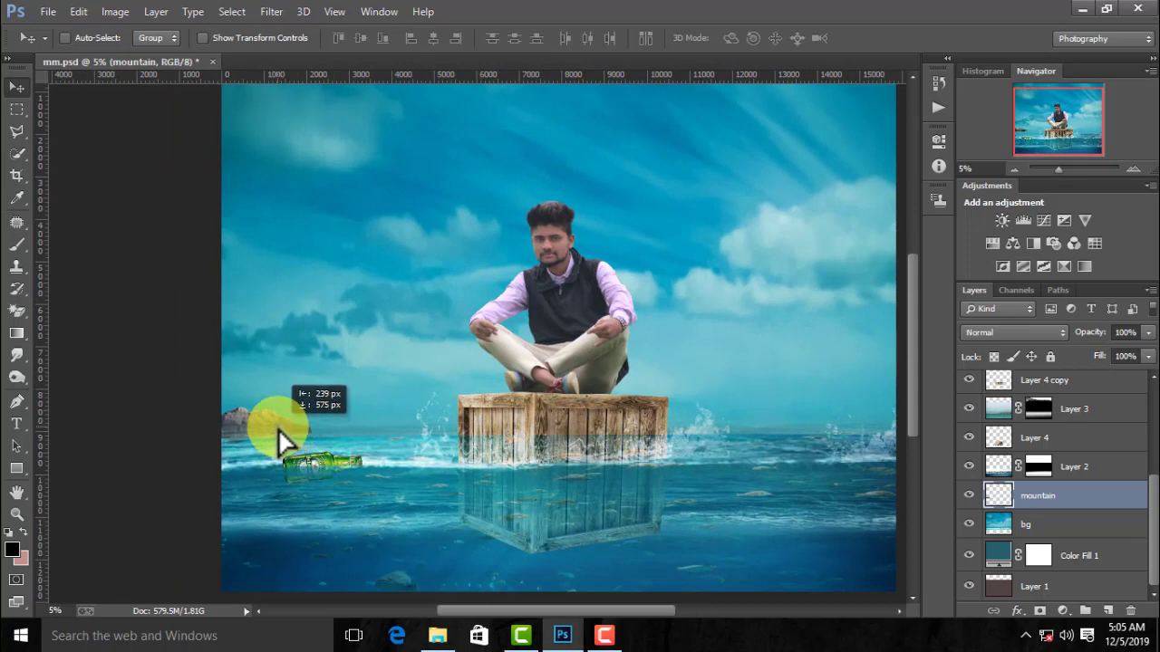
- Apply a slight Gaussian Blur to the rock
click(276, 11)
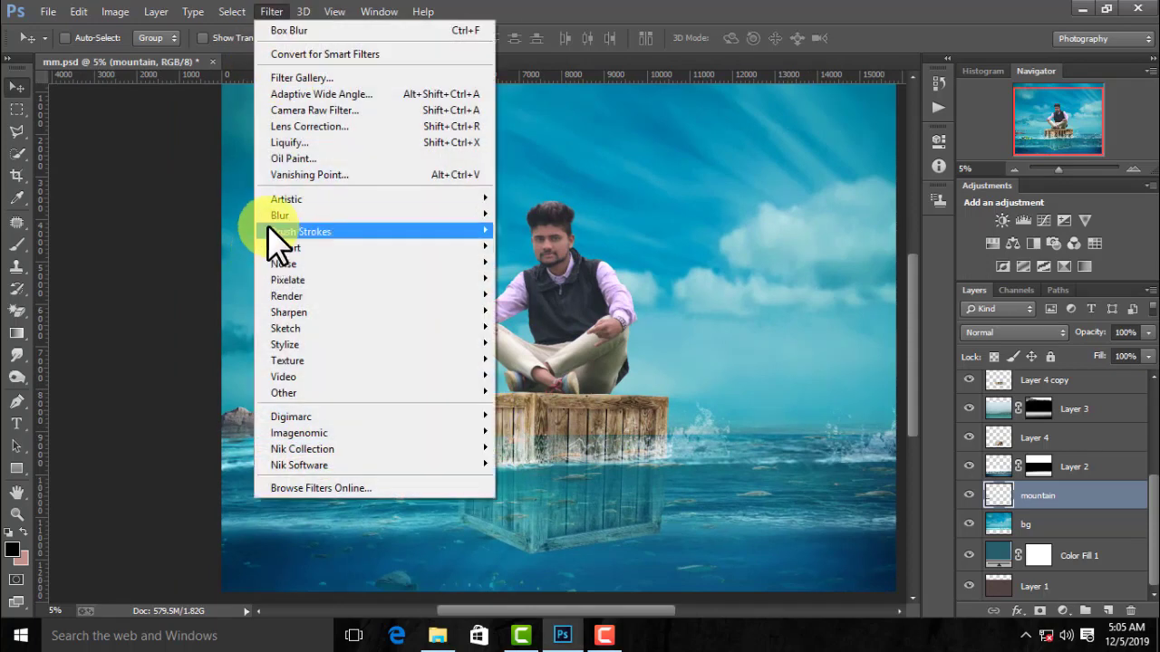
click(521, 320)
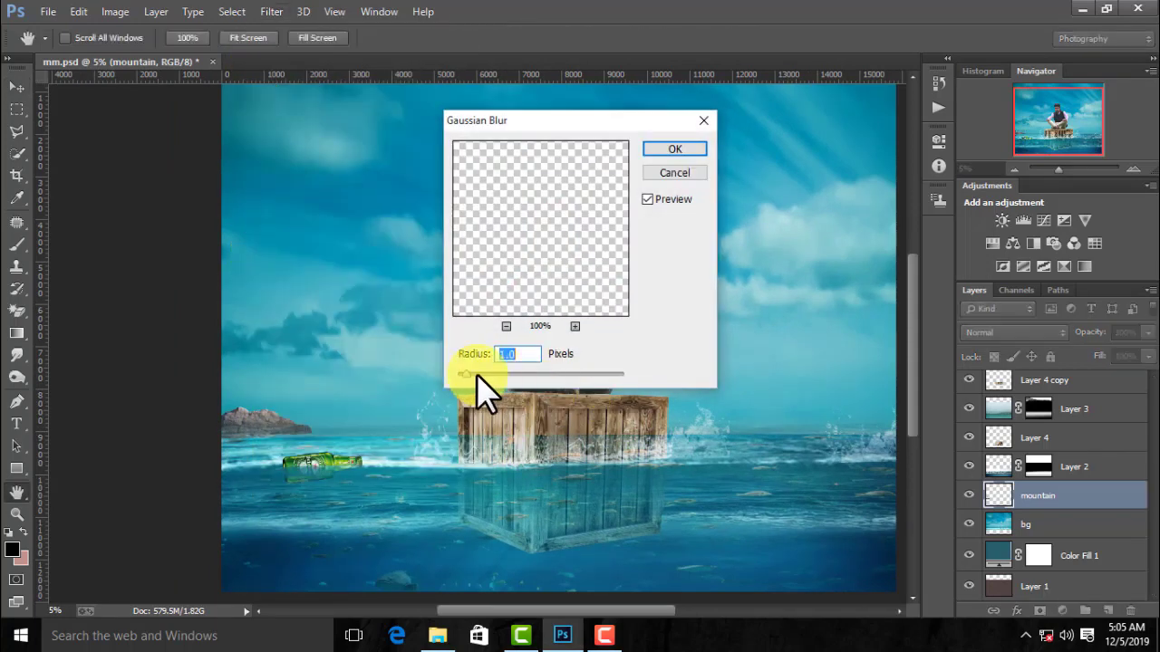
key(Return)
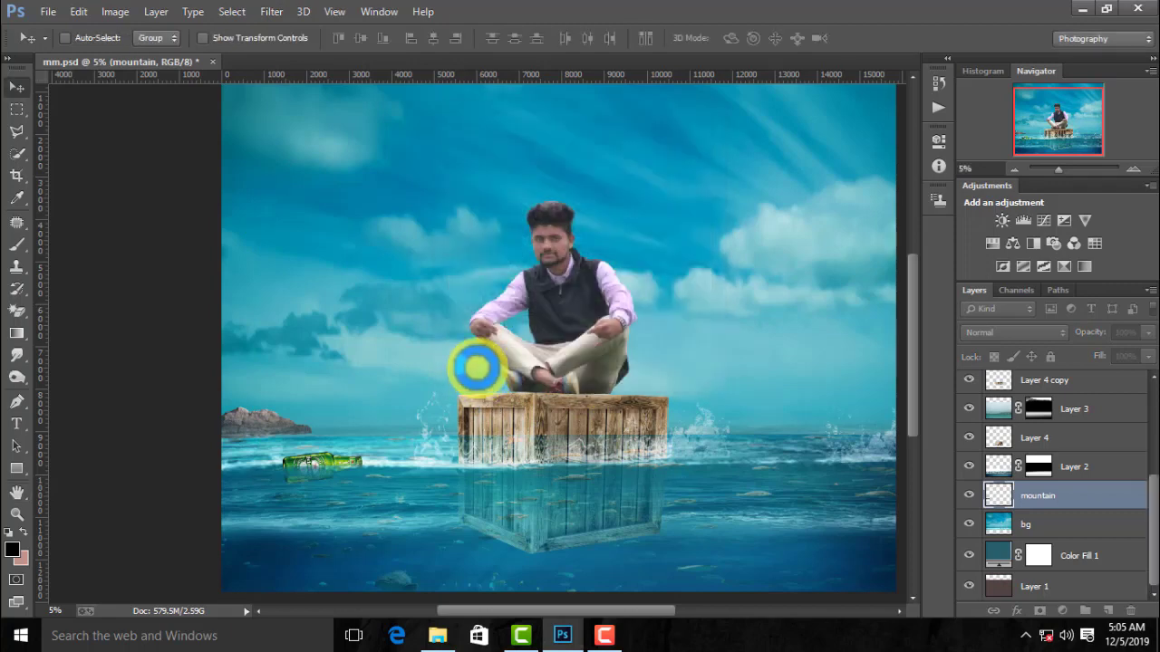
key(ctrl+minus)
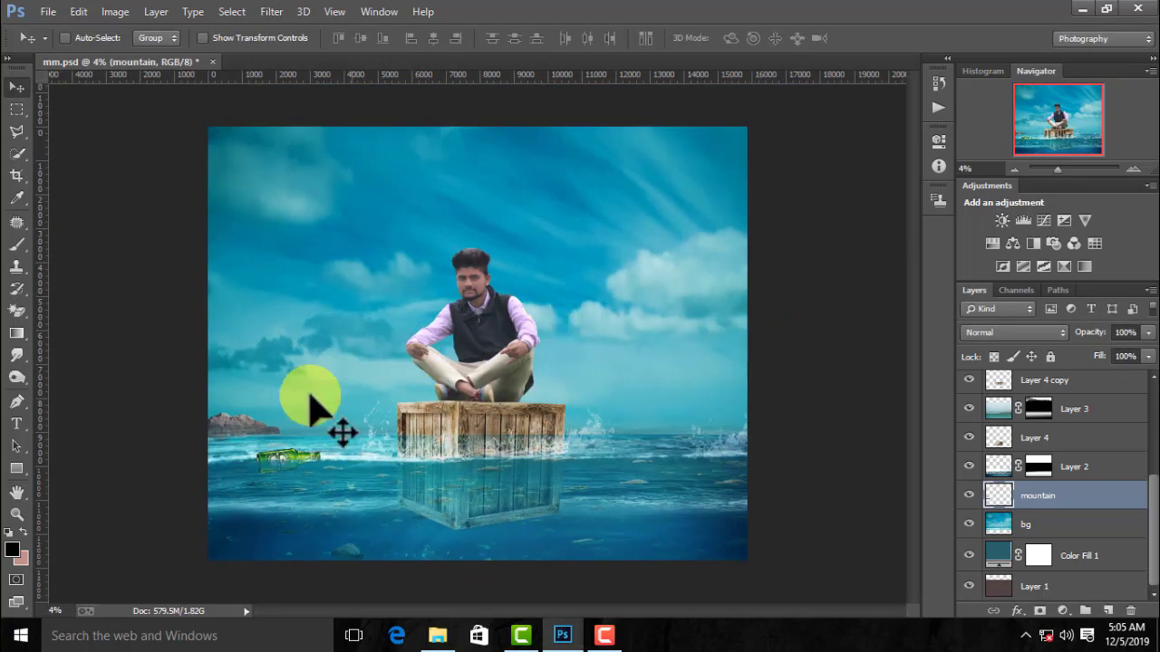
- Duplicate the rock, move the copy to the right edge, and flip it horizontally
key(ctrl+j)
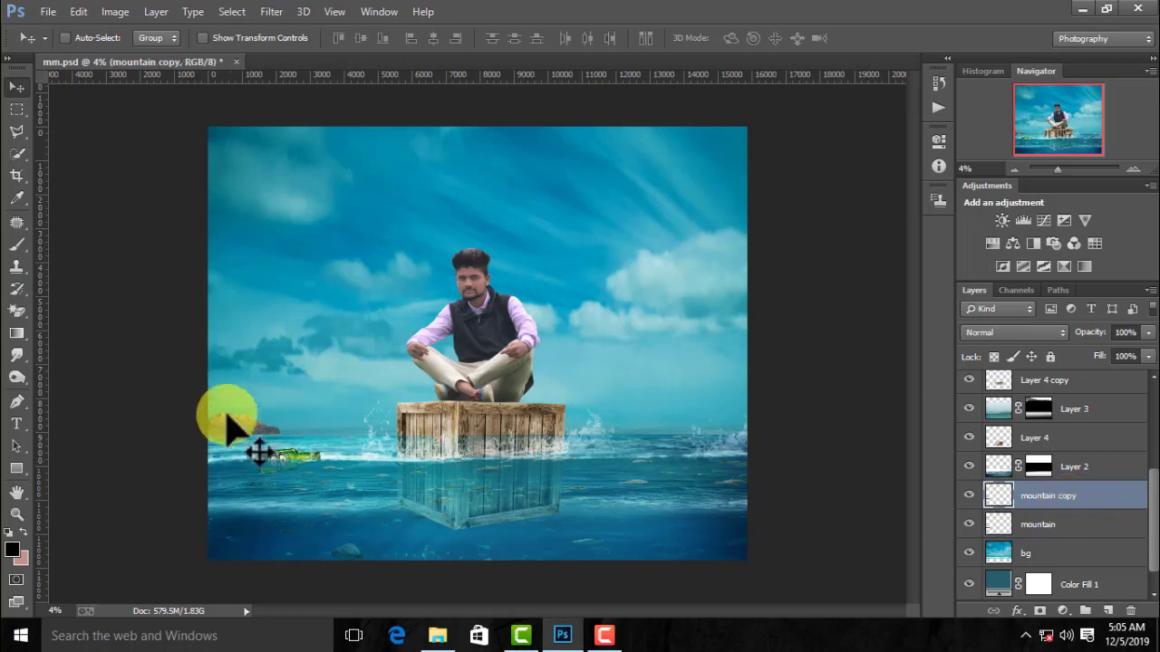
drag(227, 417, 709, 433)
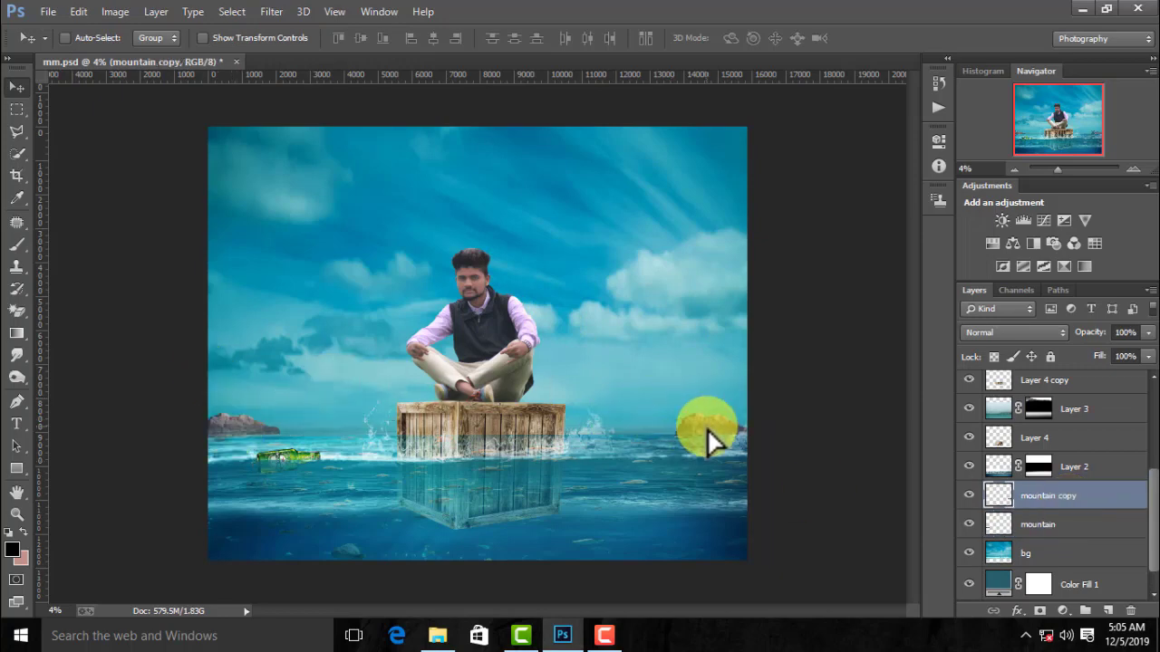
key(ctrl+t)
right_click(730, 424)
click(741, 390)
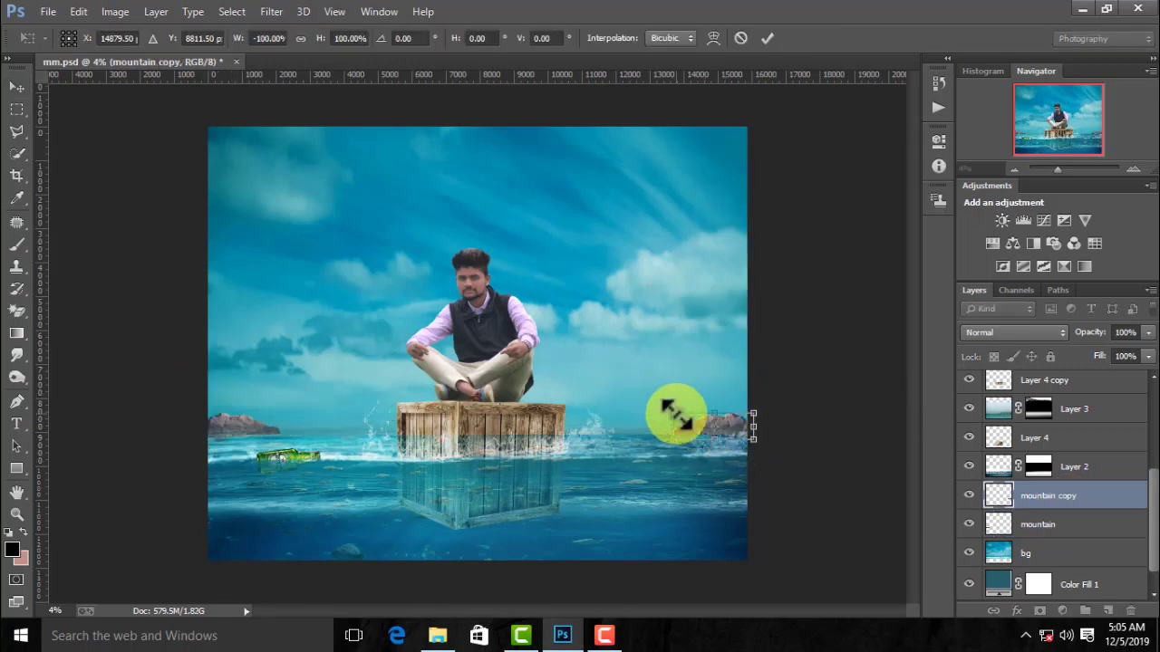
key(Return)
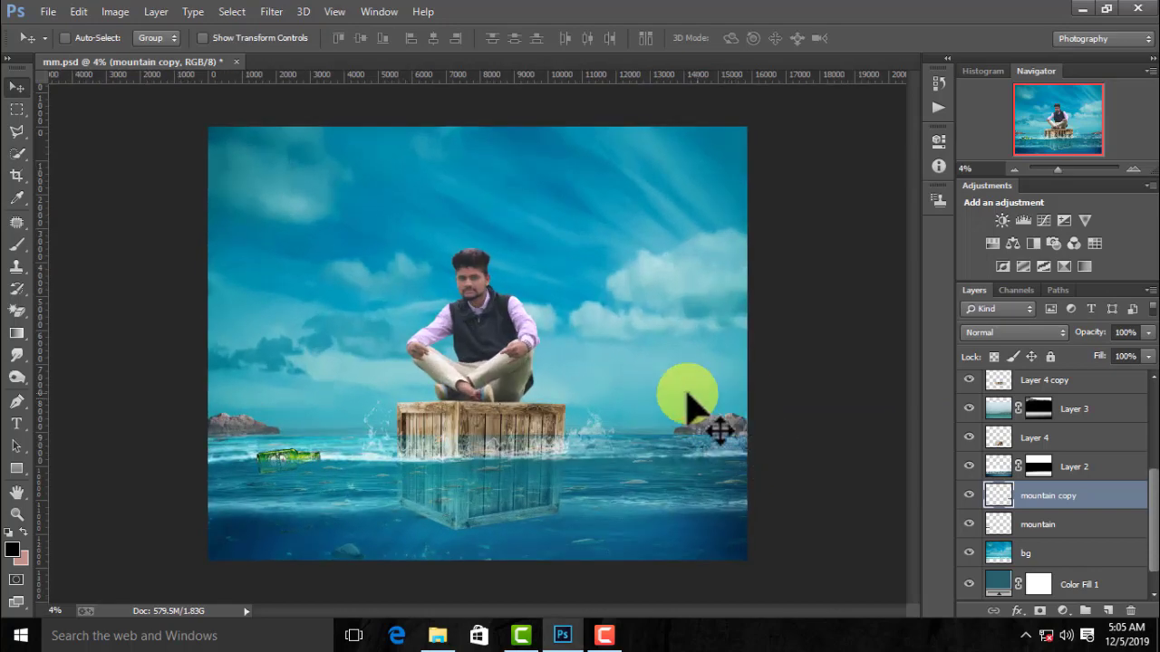
- Make another rock copy and place it just right of the crate
drag(725, 433, 600, 428)
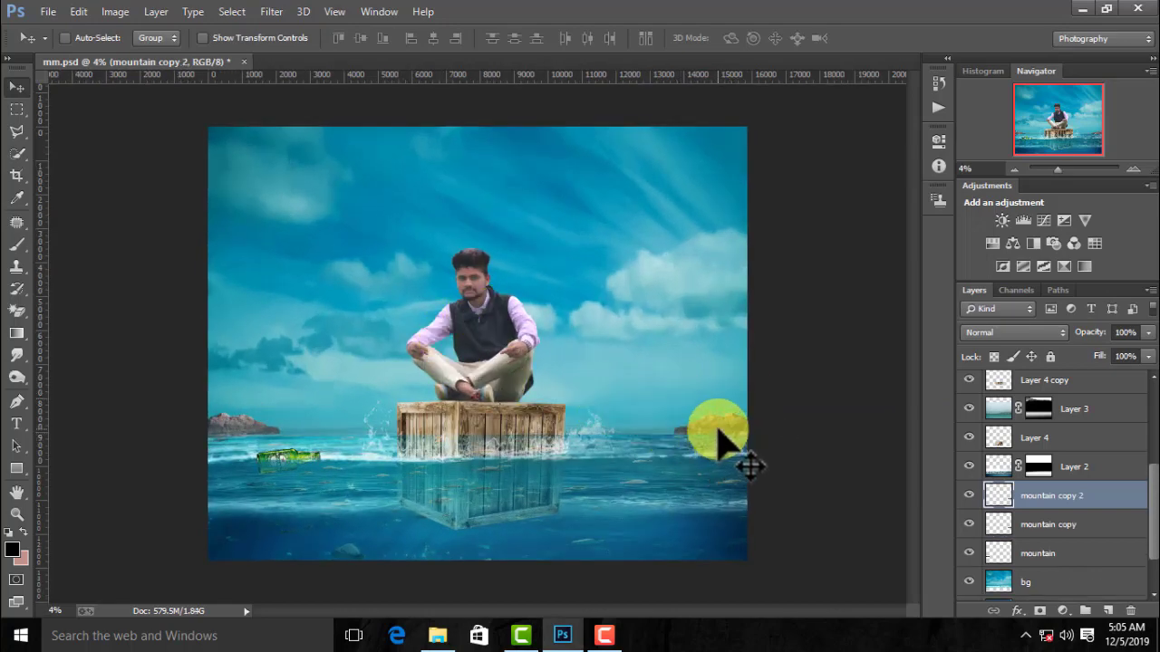
mouse_move(395, 435)
mouse_down()
mouse_move(583, 422)
mouse_move(785, 448)
mouse_up()
key(ctrl+minus)
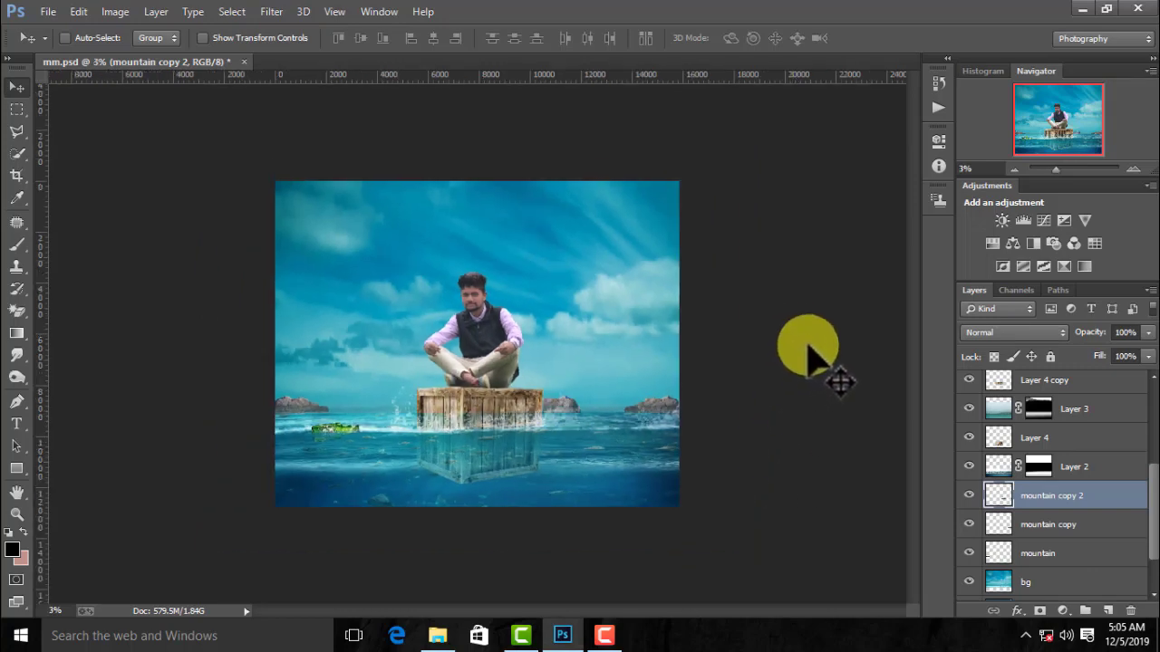
key(ctrl+plus)
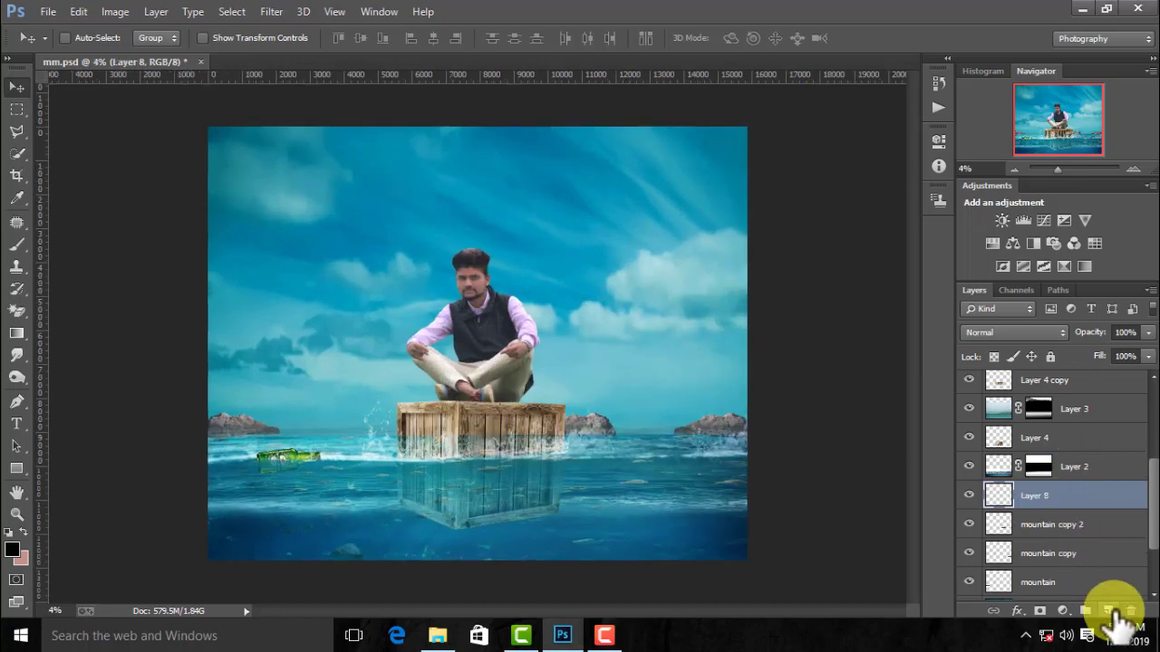
- Fill a thin horizon band with white on a new layer, then deselect
click(18, 112)
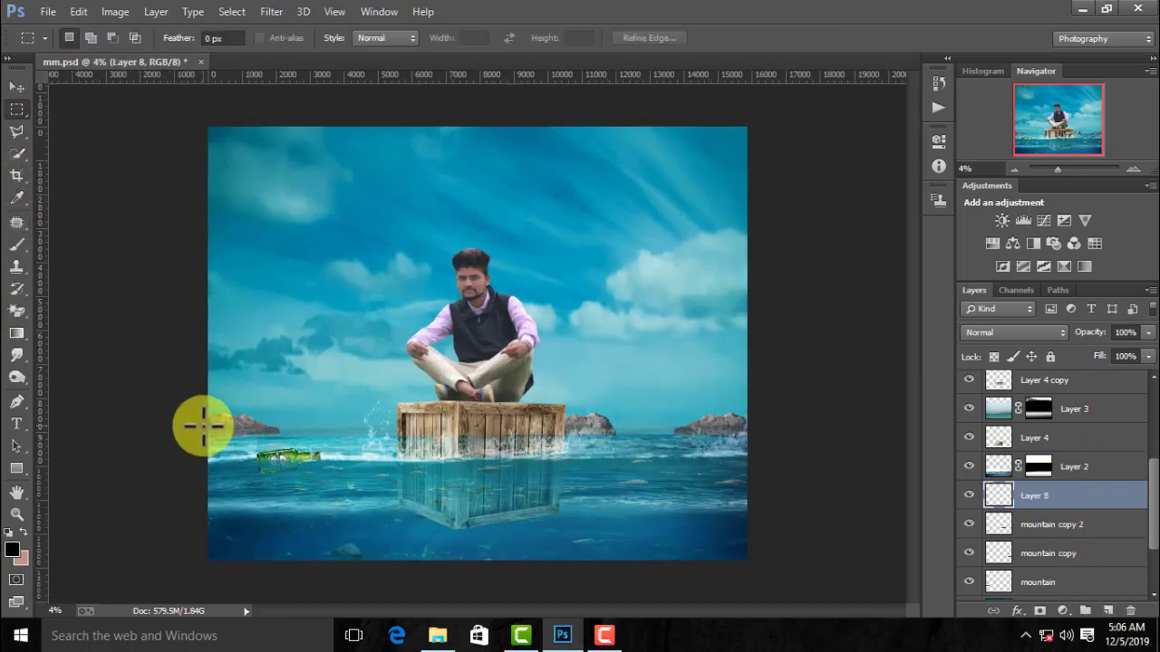
drag(203, 425, 750, 442)
click(16, 333)
click(1087, 524)
scroll(1124, 553, down, 1)
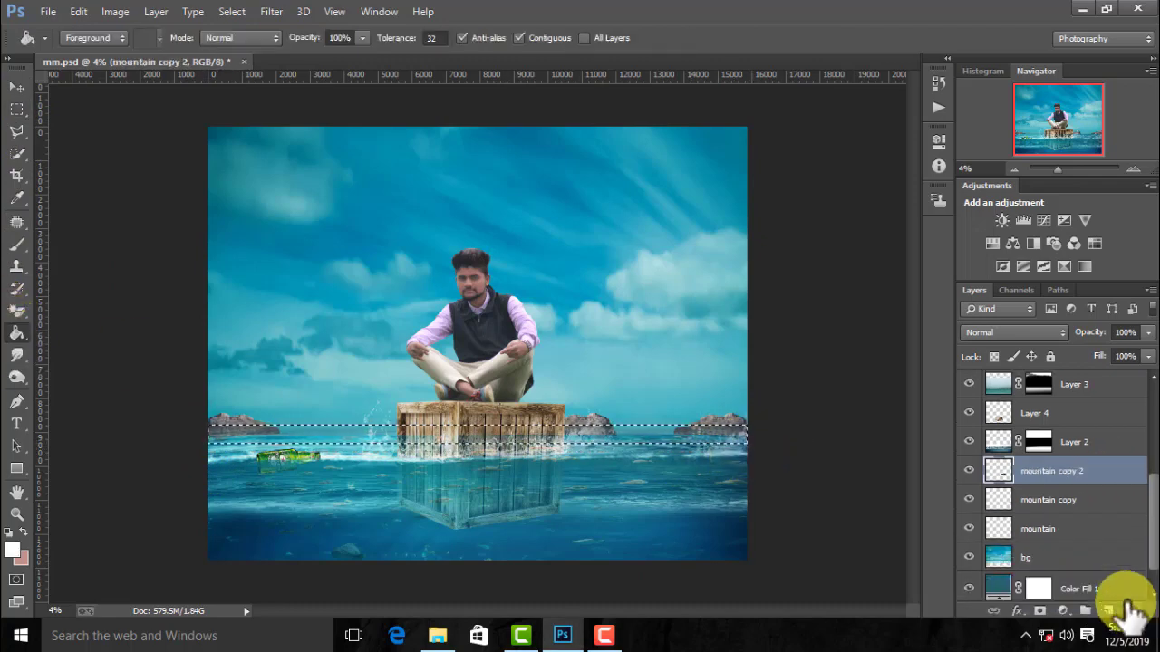
click(1109, 612)
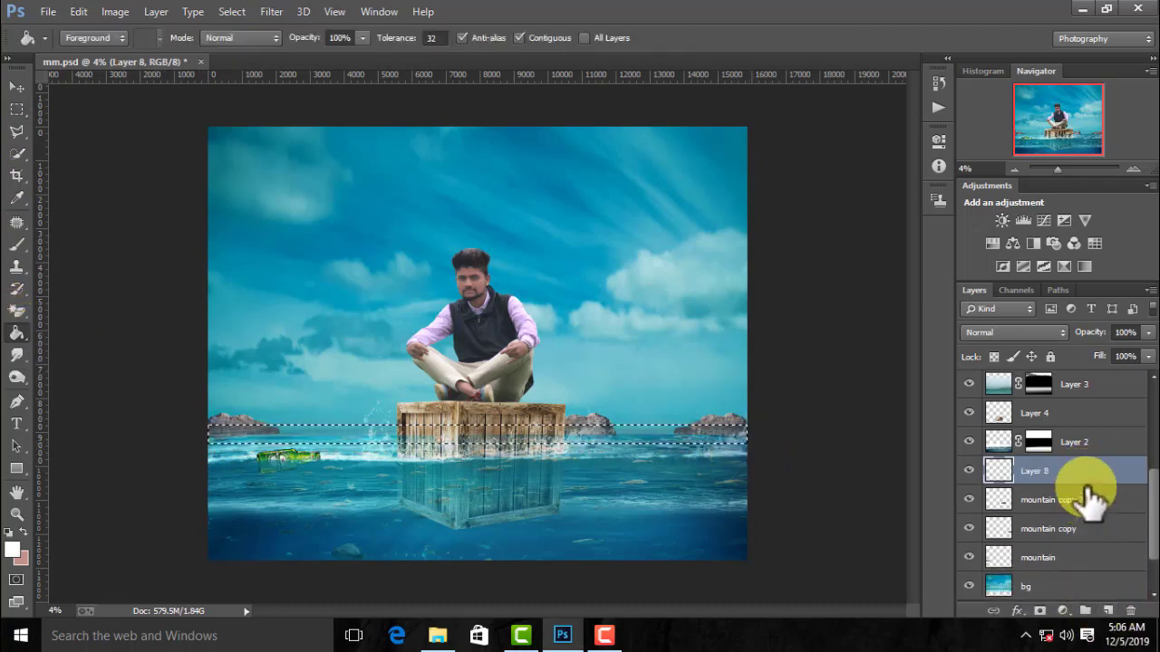
click(683, 431)
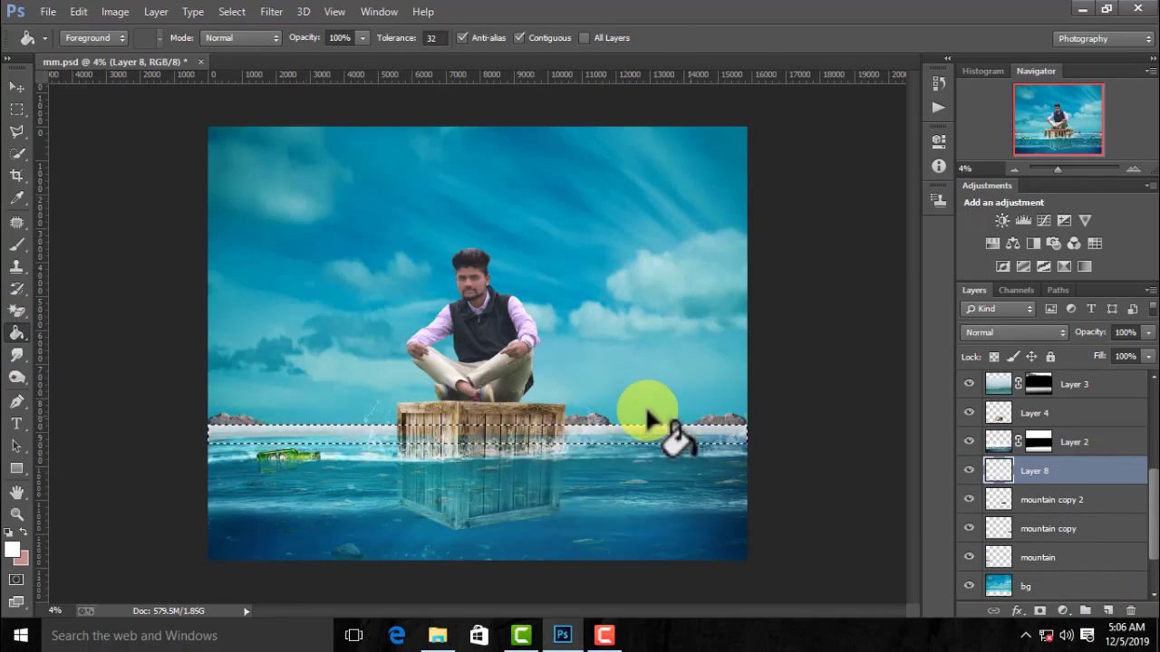
click(16, 109)
right_click(310, 176)
click(311, 181)
- Soften the white band with Box Blur and set Layer 8 to 75% opacity
click(271, 11)
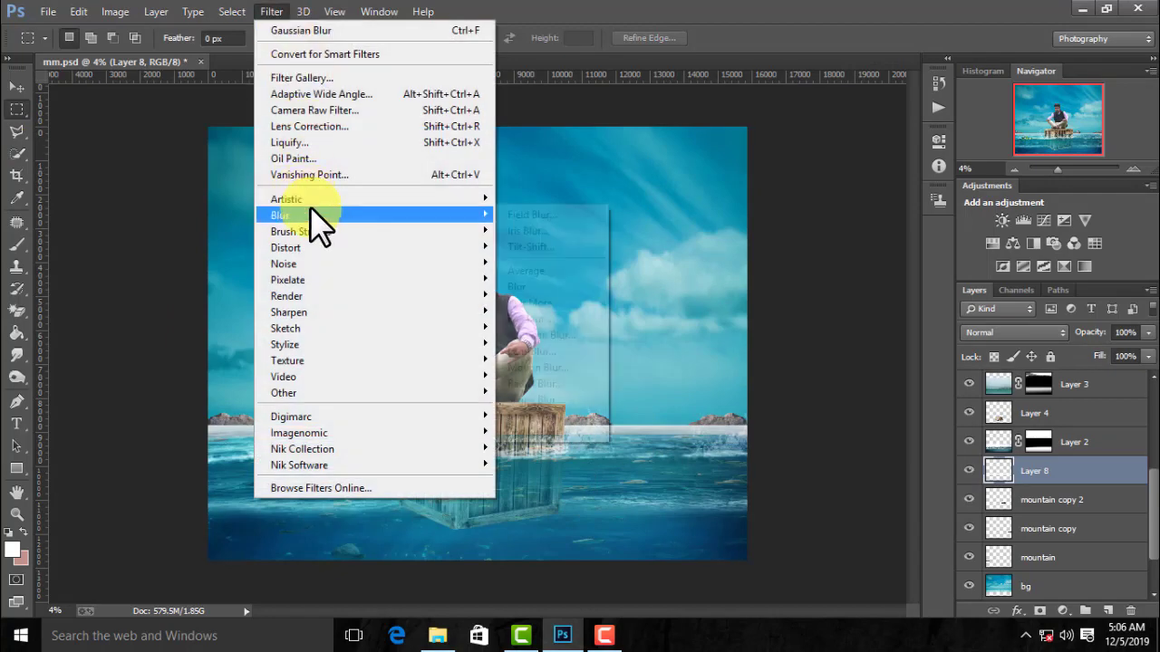
click(556, 303)
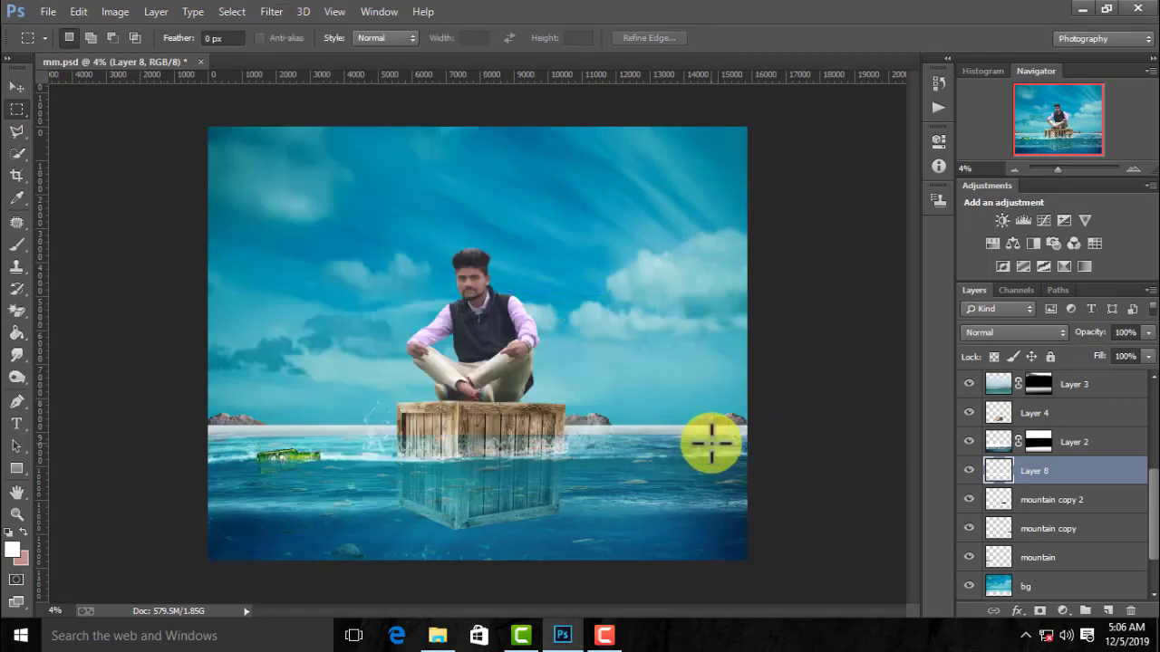
click(272, 11)
mouse_move(280, 216)
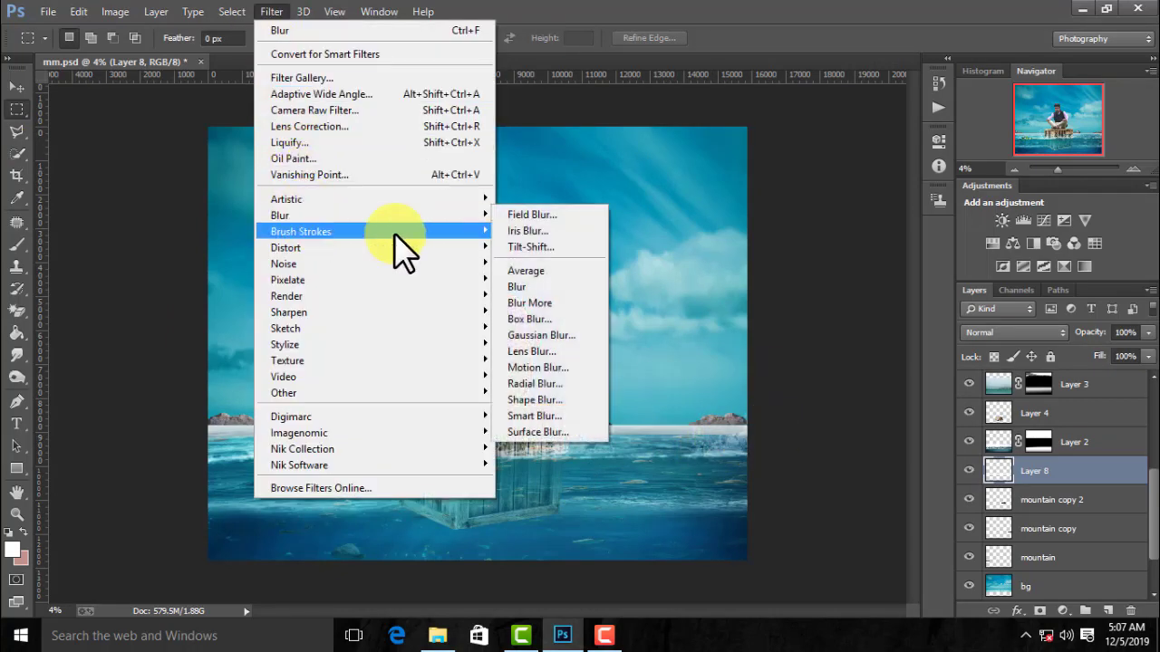
click(574, 319)
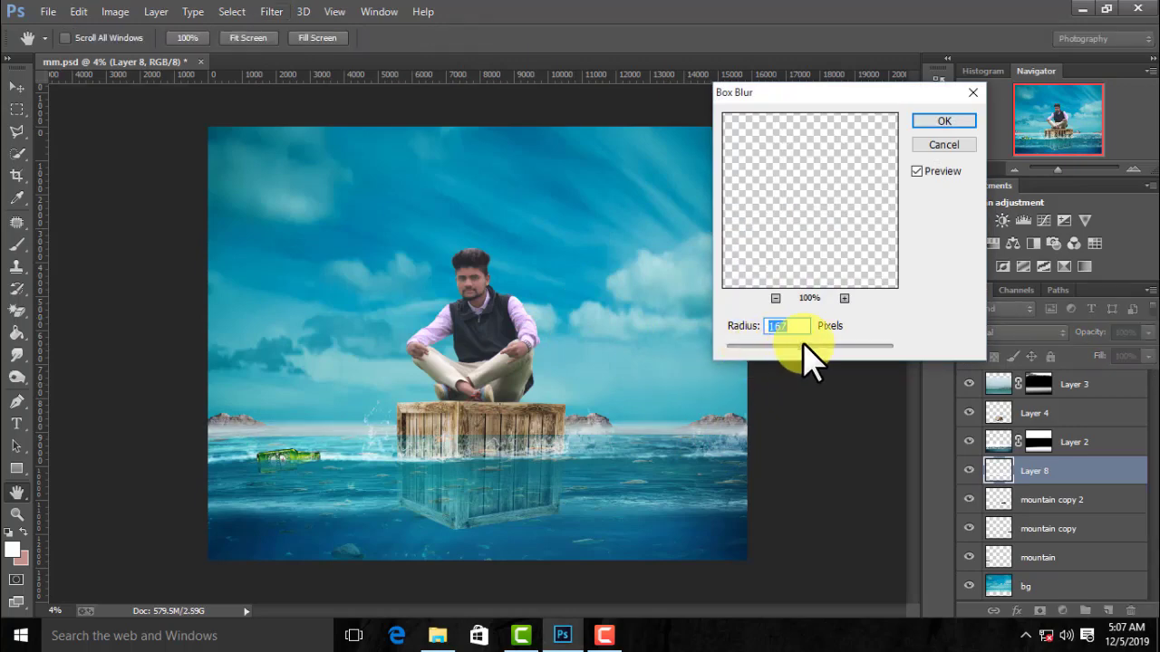
key(Return)
click(1122, 458)
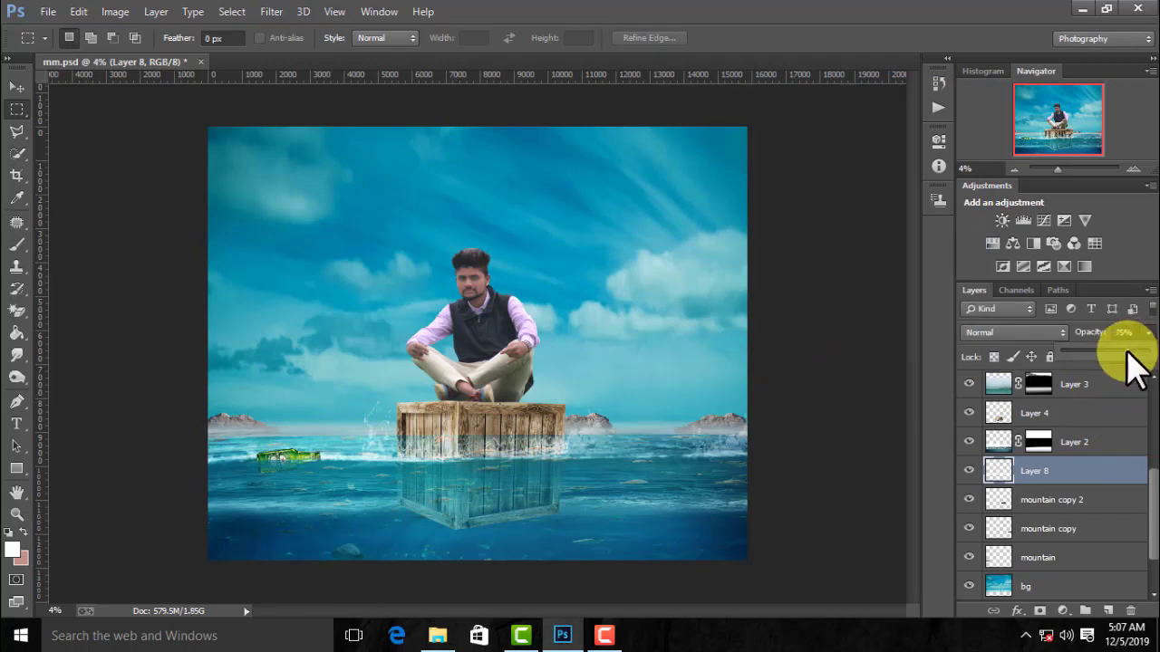
key(ctrl+minus)
key(ctrl+minus)
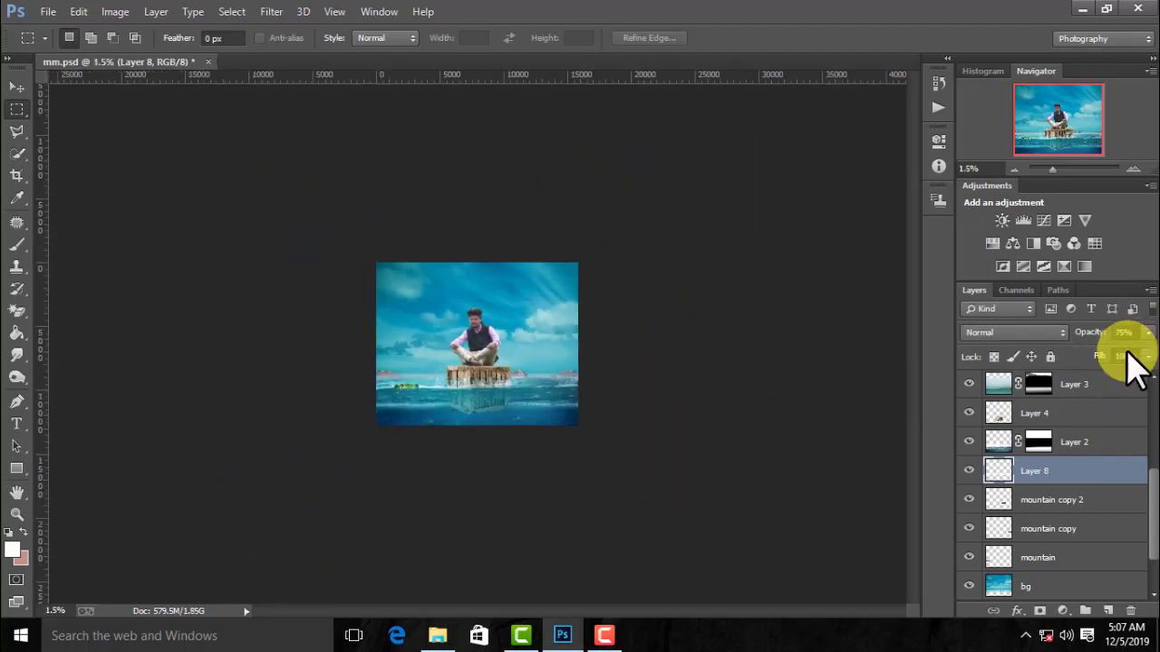
key(ctrl+plus)
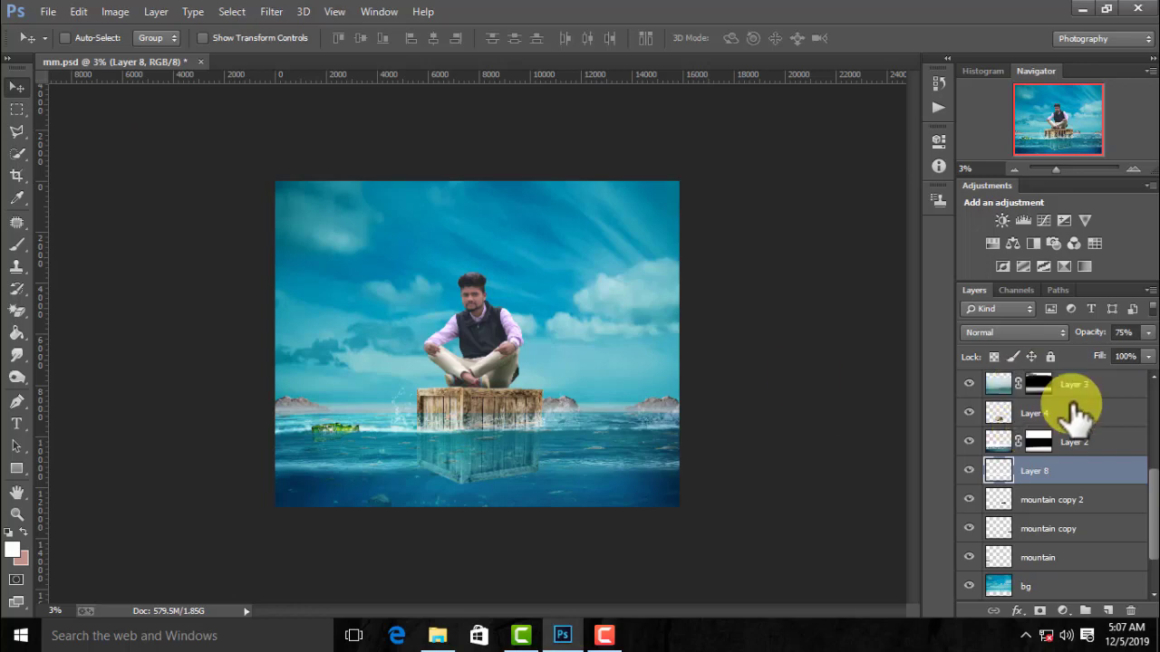
scroll(1072, 402, up, 3)
- Add a Gradient fill layer above Color Fill 2
scroll(1069, 399, up, 4)
click(1069, 384)
click(1062, 612)
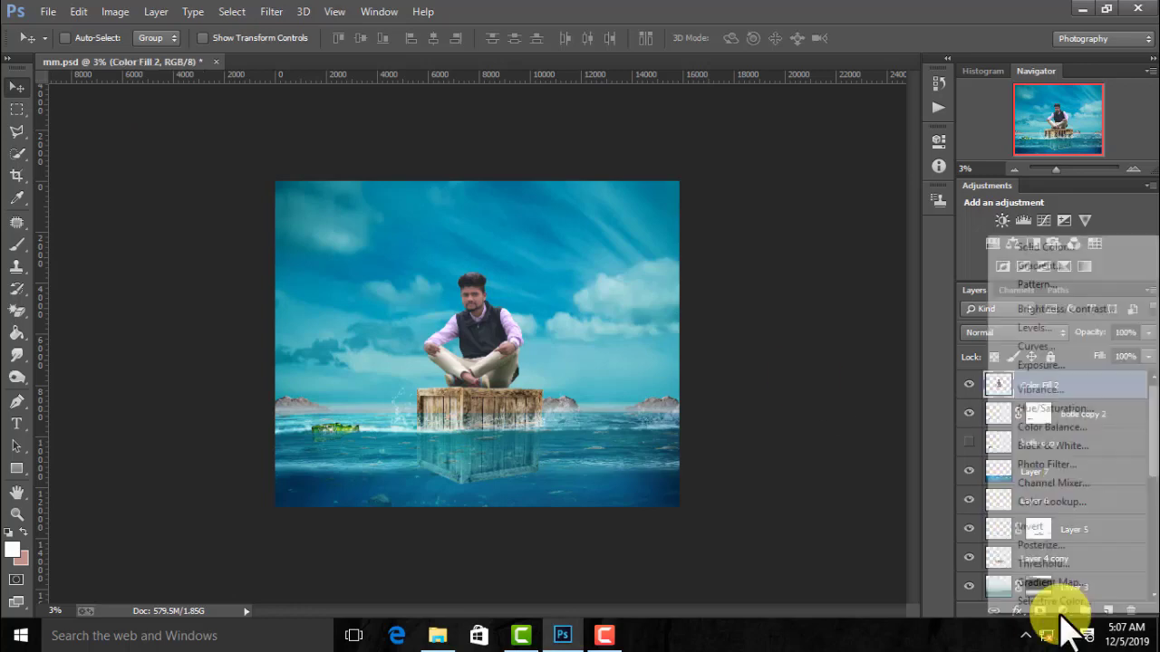
click(1029, 269)
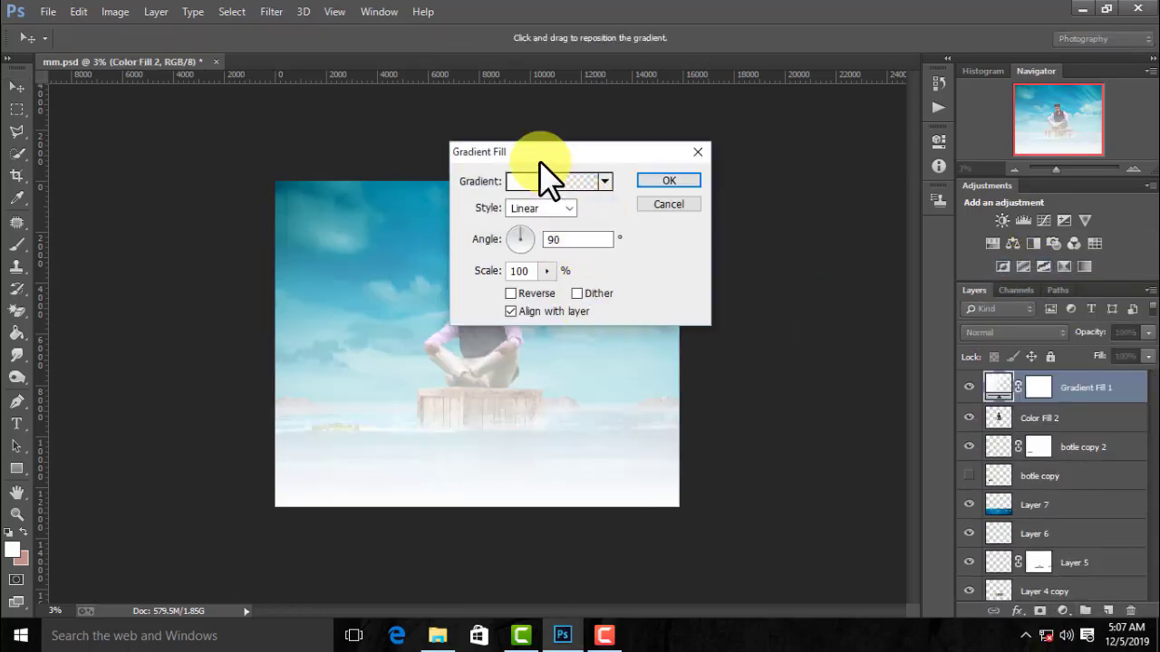
drag(539, 154, 847, 130)
click(847, 183)
click(828, 218)
click(825, 159)
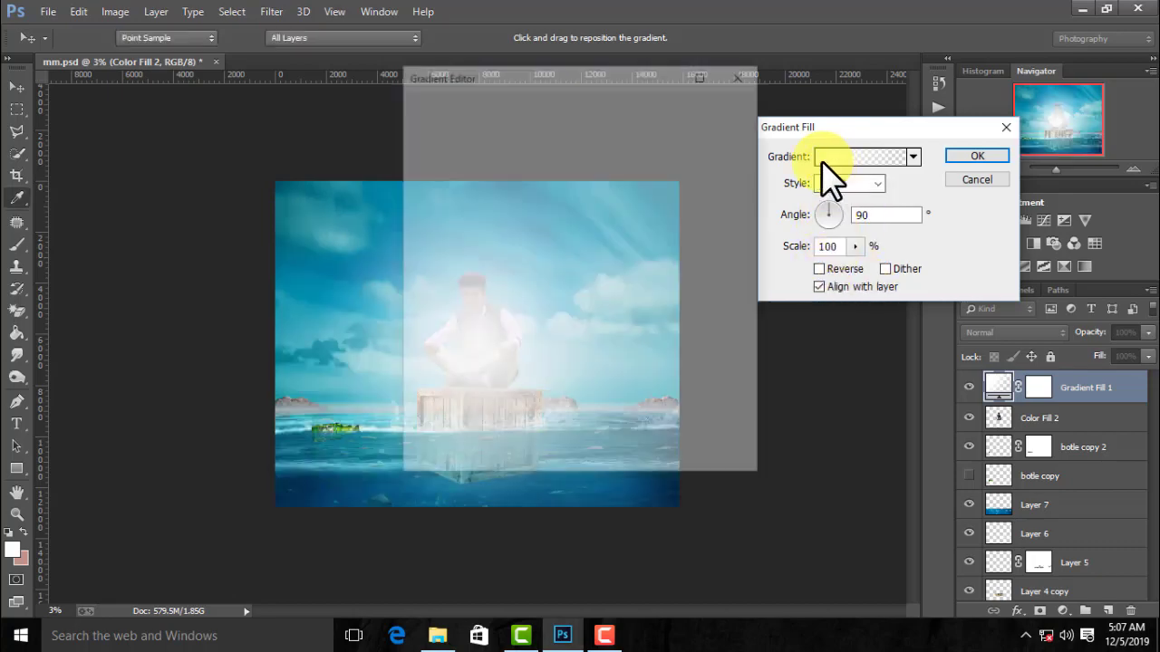
- Make the gradient black-to-transparent in the Gradient Editor
click(458, 129)
click(421, 363)
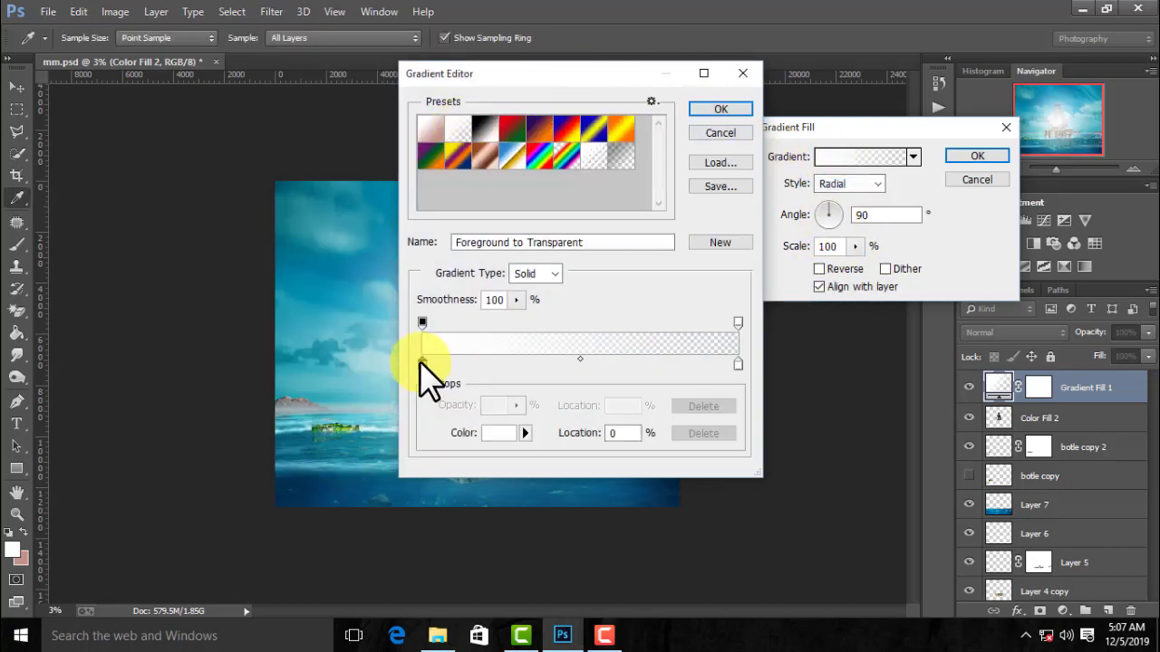
click(496, 433)
key(Return)
click(498, 432)
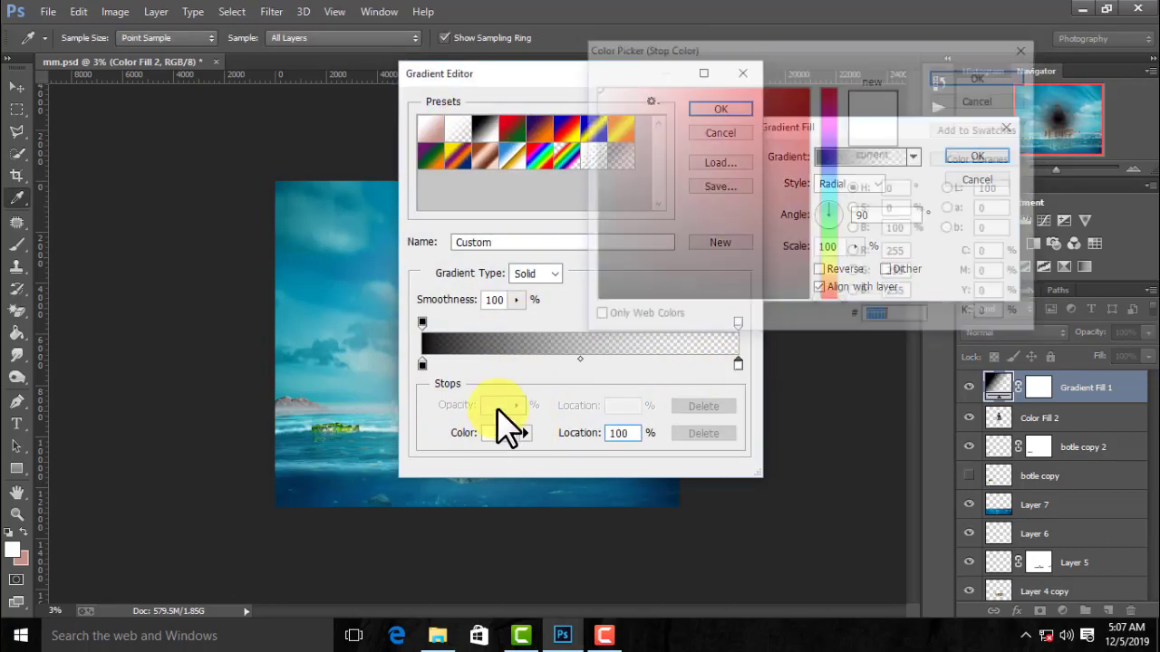
click(490, 349)
key(Return)
key(Return)
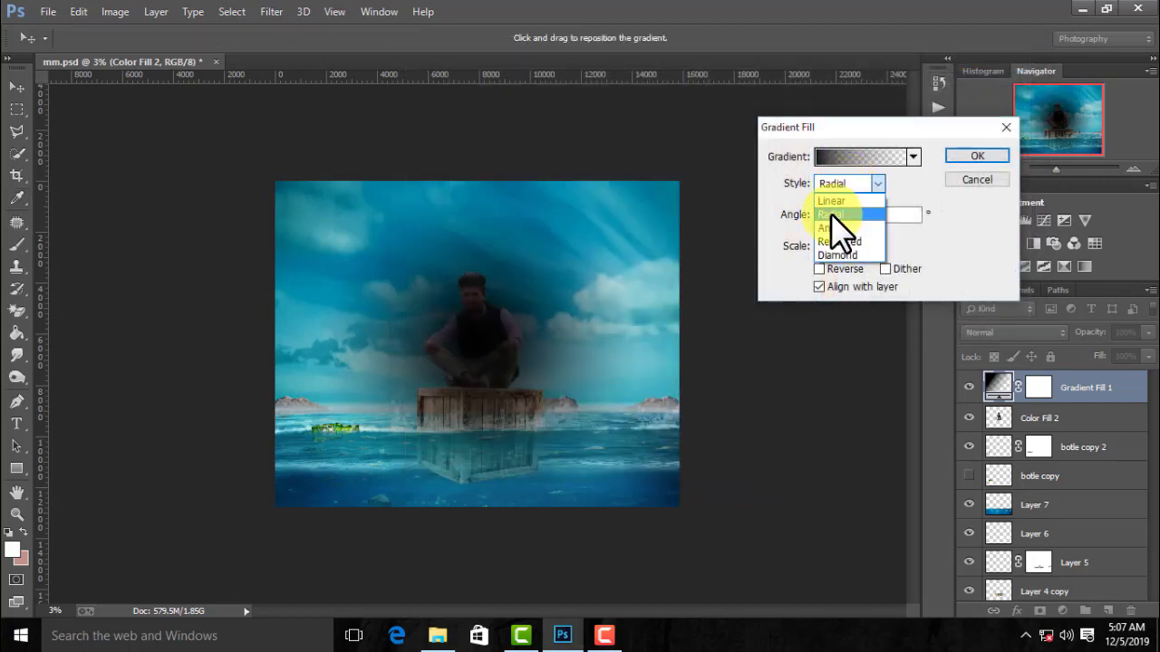
- Set the gradient to Radial, reversed, at about 258% scale, positioned as a vignette
click(830, 216)
click(819, 269)
click(854, 246)
drag(857, 264, 860, 268)
drag(556, 336, 484, 350)
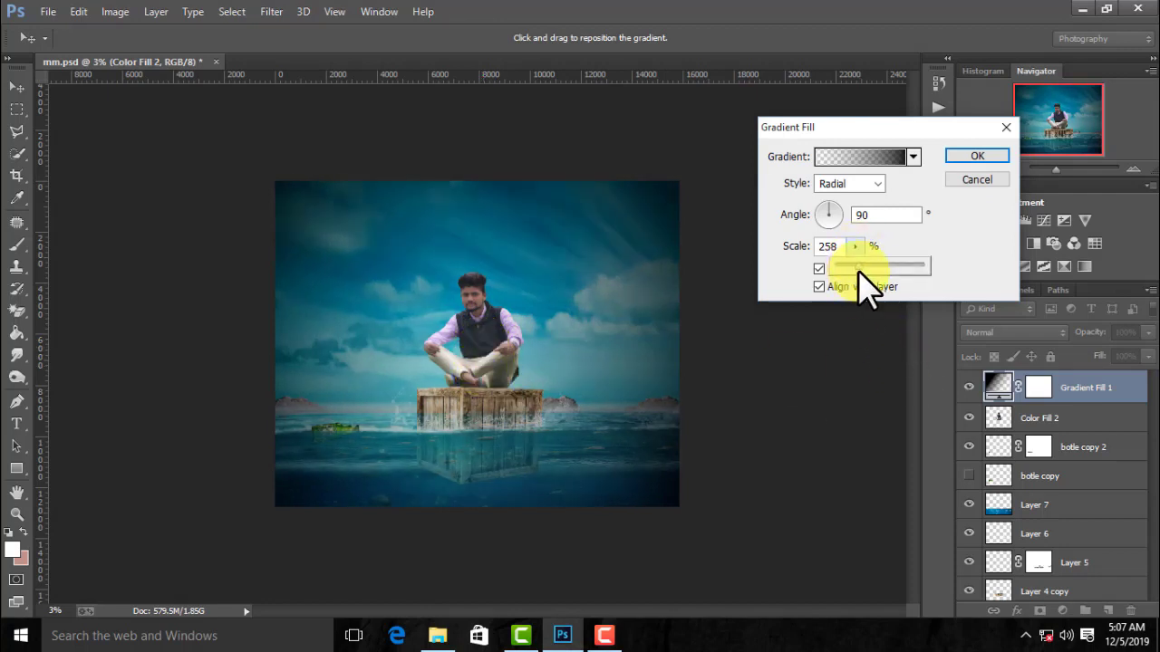
- Target the Gradient Fill 1 mask and set the Gradient tool to 73% opacity
key(Return)
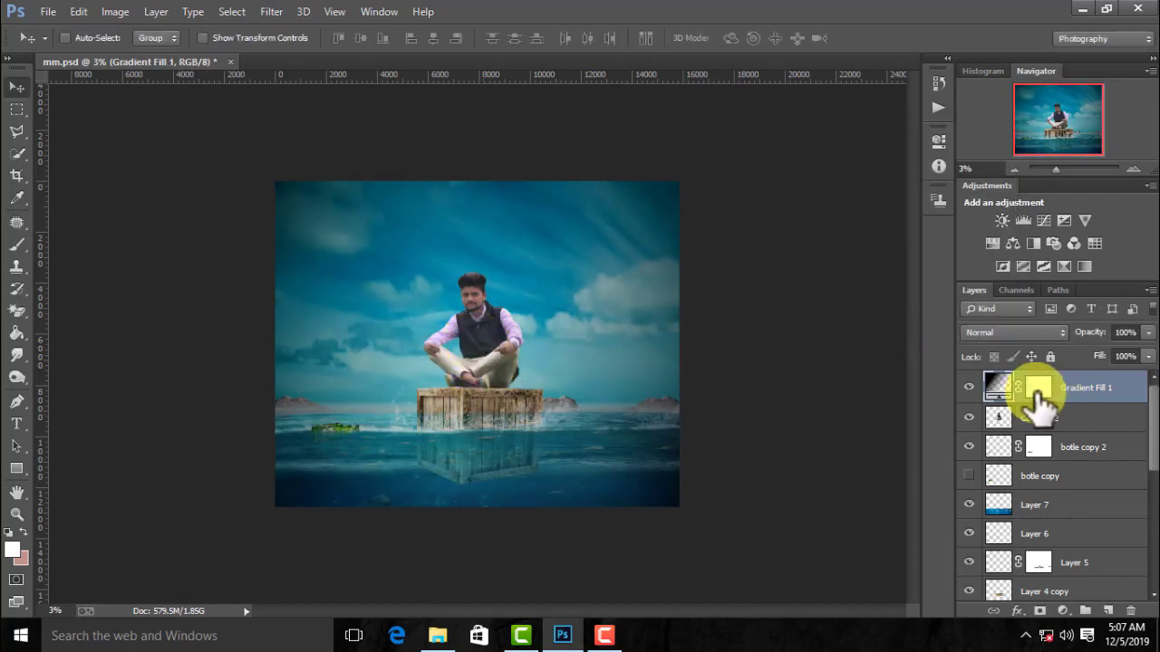
click(1038, 390)
click(16, 245)
right_click(562, 337)
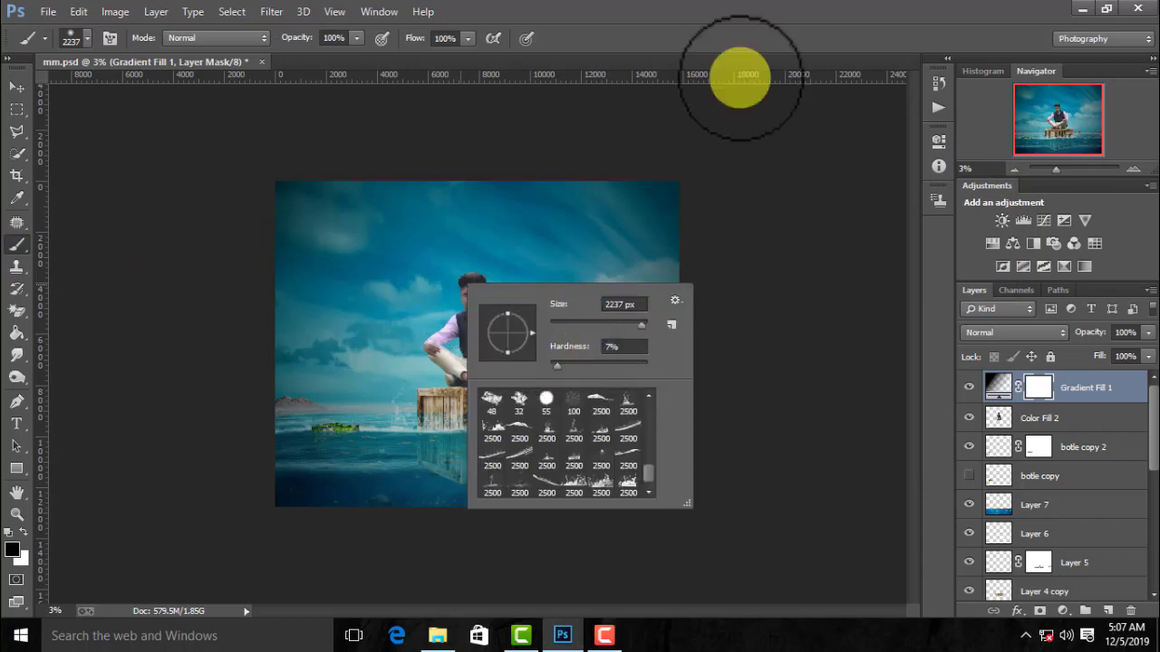
key(Escape)
click(17, 333)
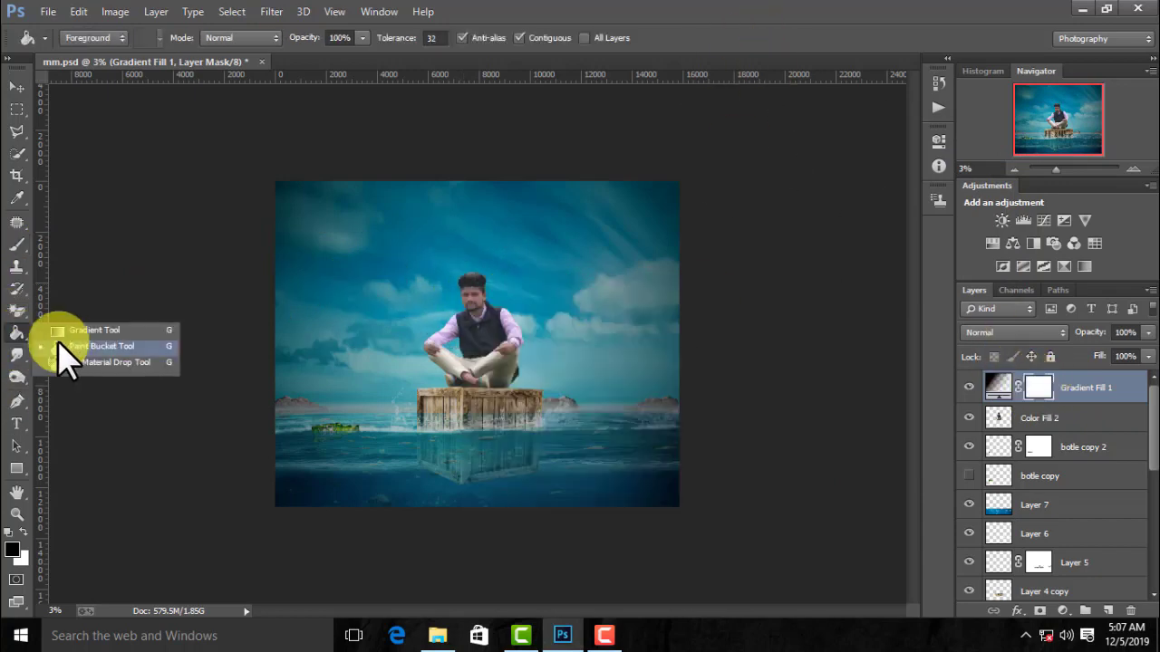
click(100, 330)
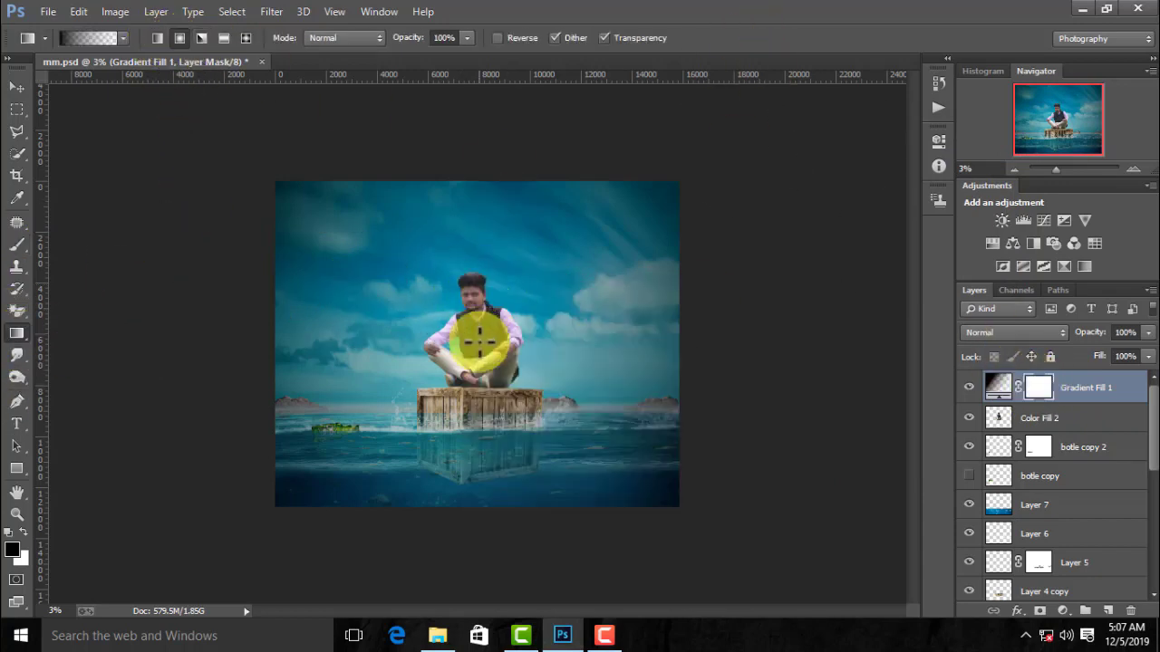
drag(455, 56, 443, 56)
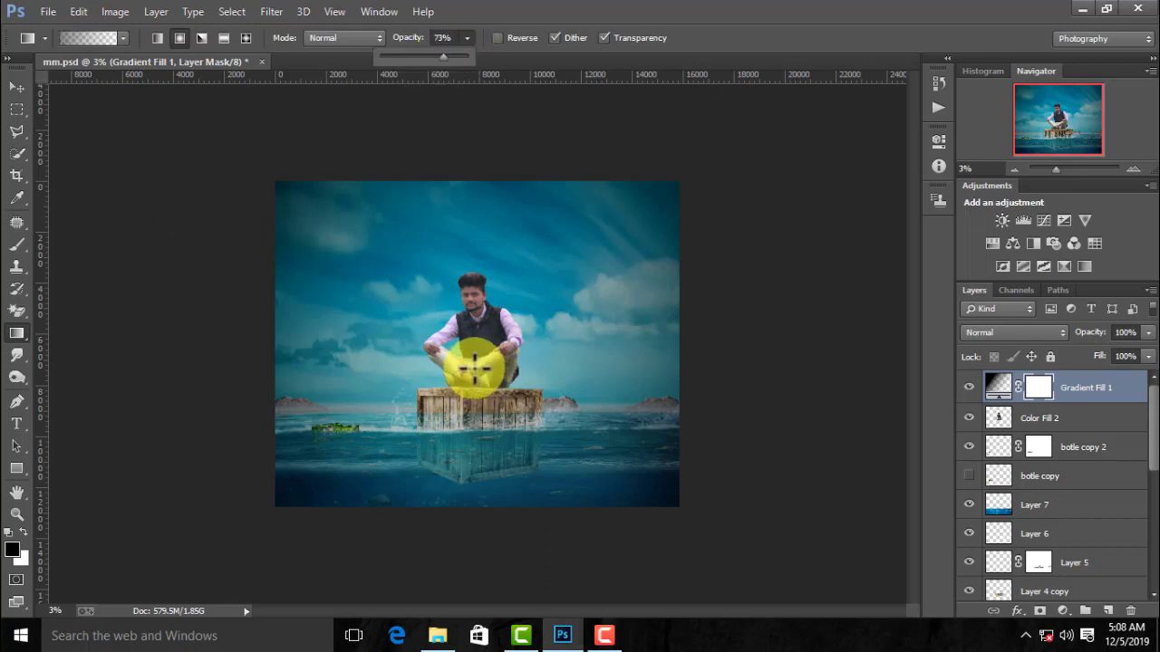
- Draw radial mask gradients outward from the man and crate, then set 76% layer opacity
drag(473, 367, 622, 433)
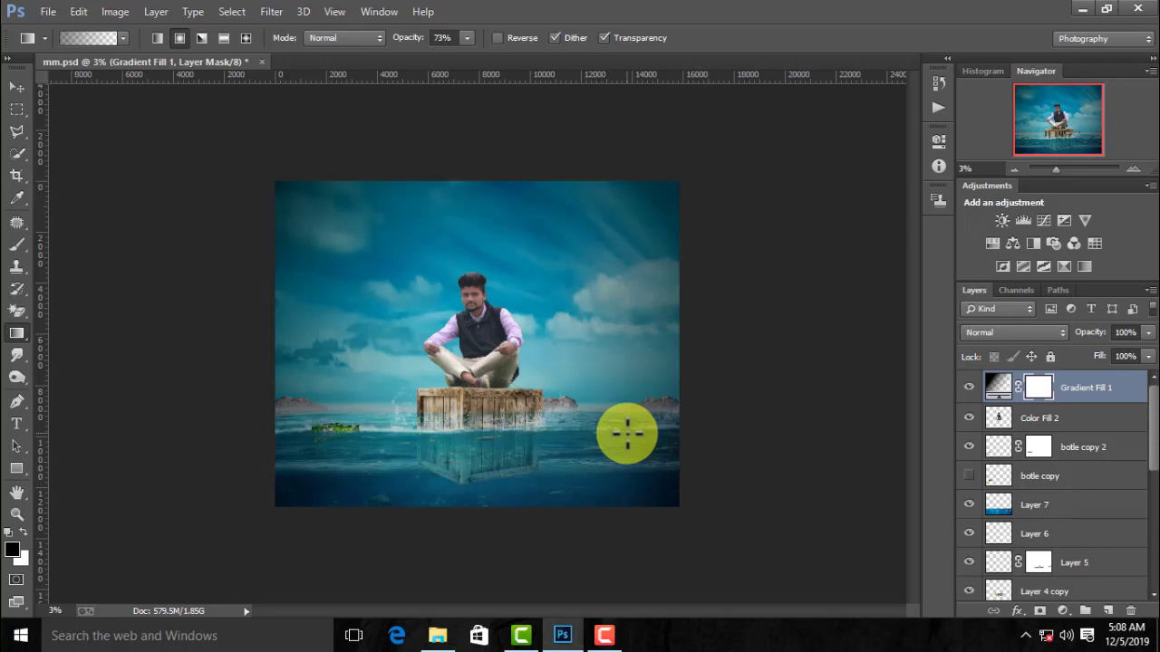
drag(482, 317, 640, 431)
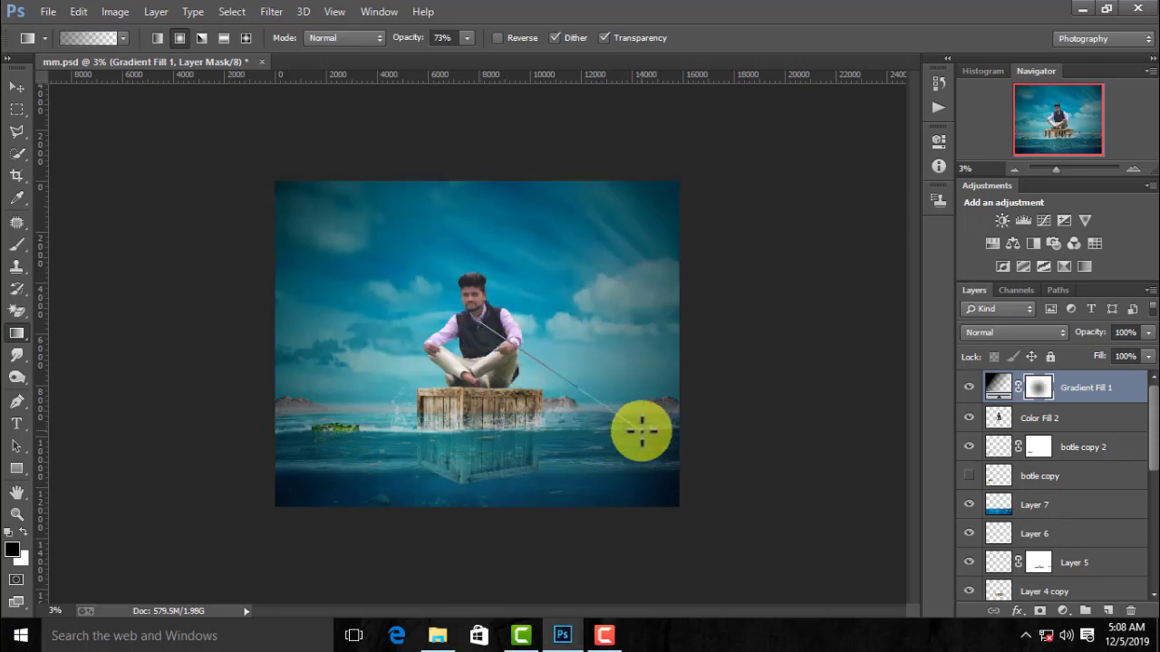
drag(641, 431, 667, 436)
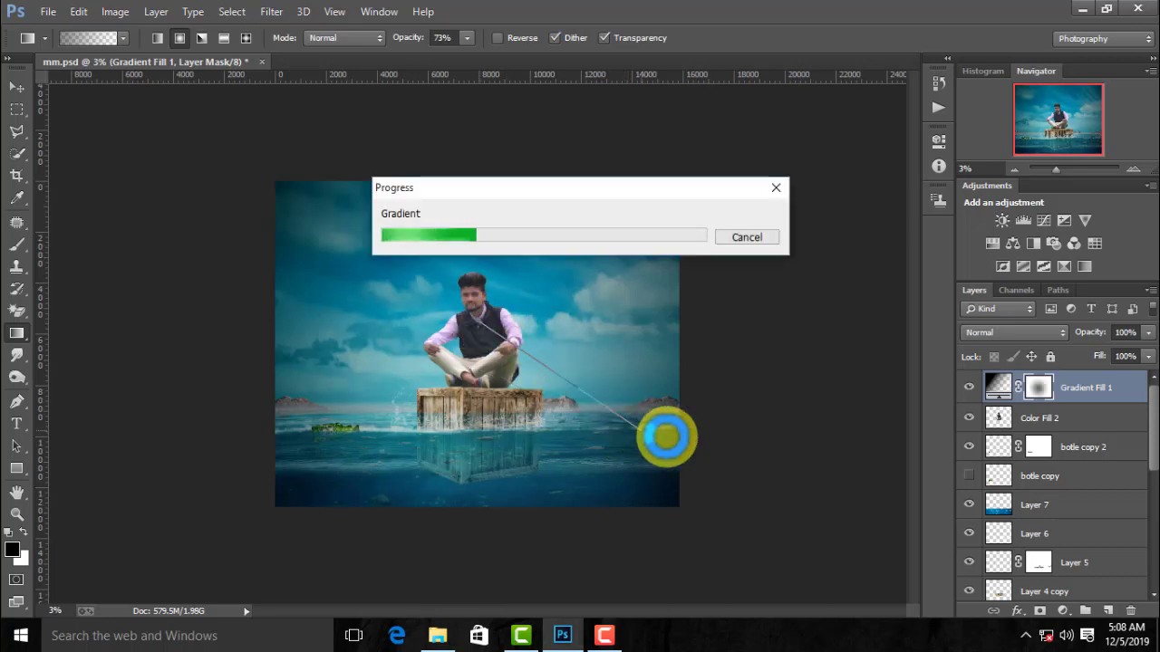
drag(478, 348, 470, 119)
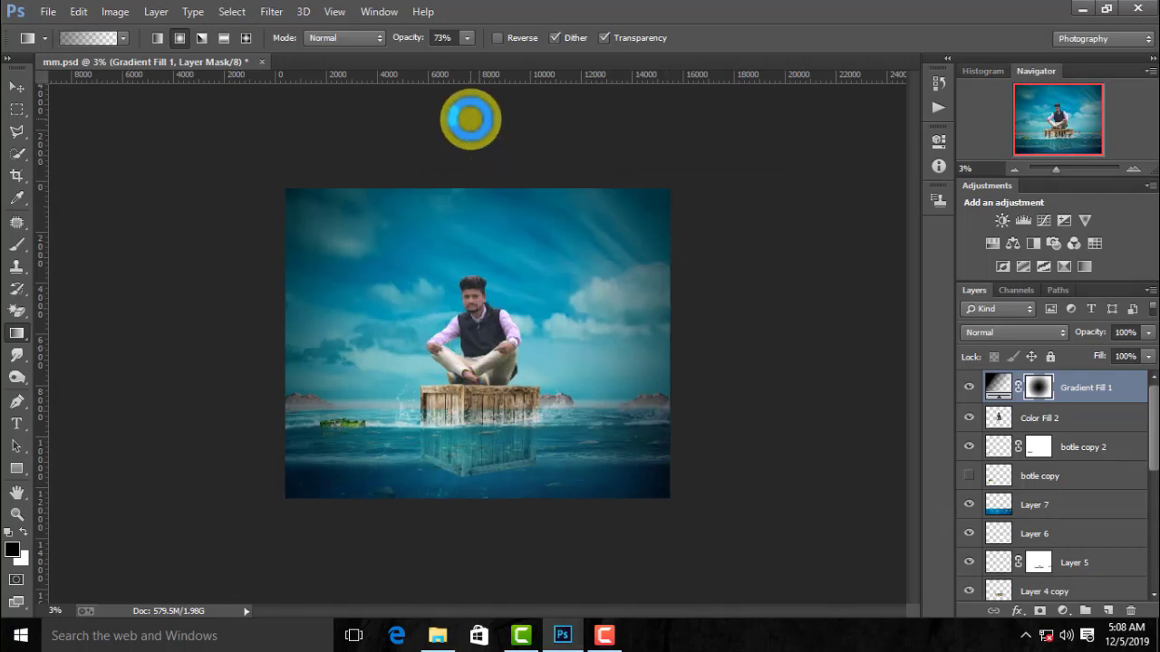
key(ctrl+minus)
click(1147, 333)
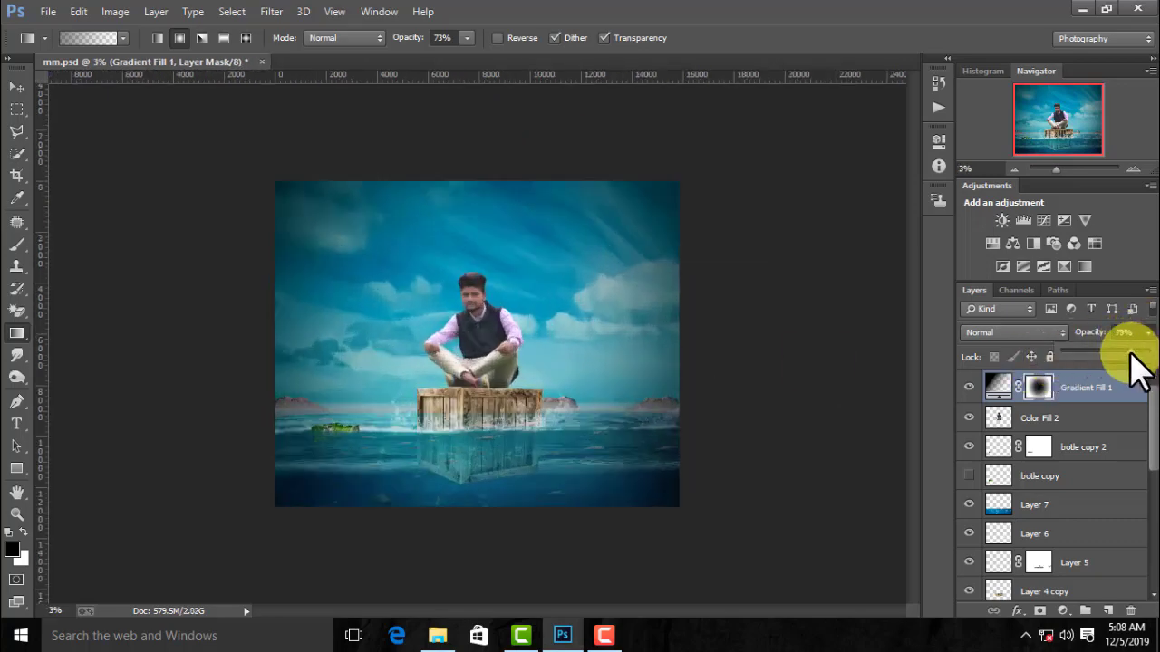
drag(1127, 351, 1130, 351)
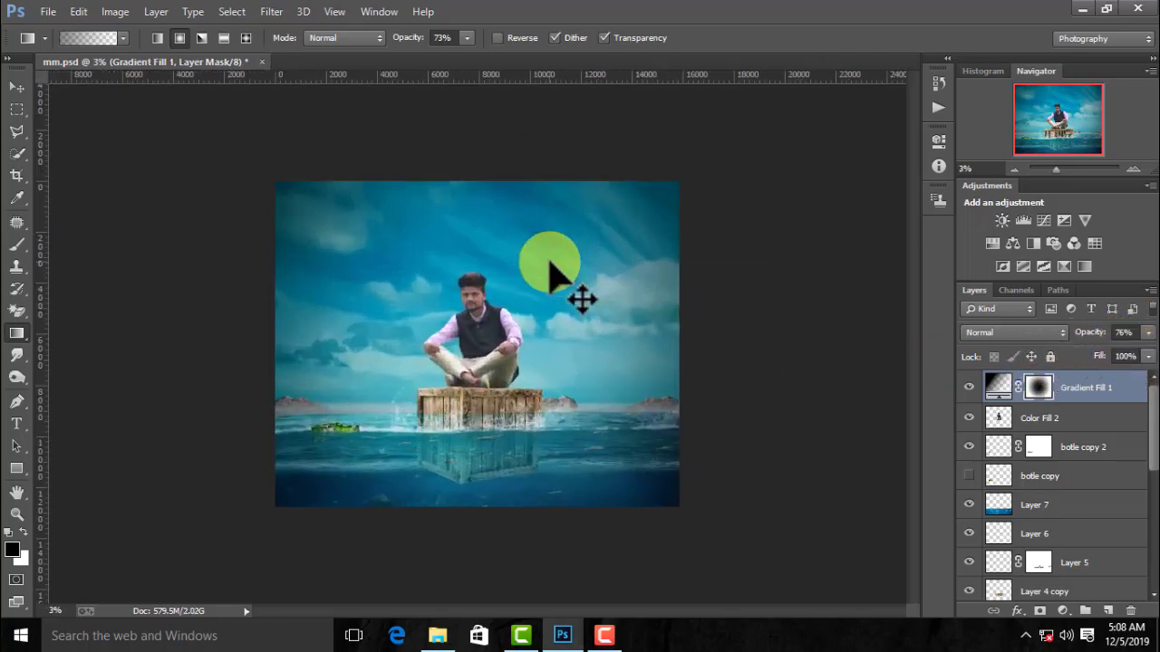
- Open the first goldfish, erase its white background, and drag it into mm.psd without saving it
click(48, 11)
click(72, 43)
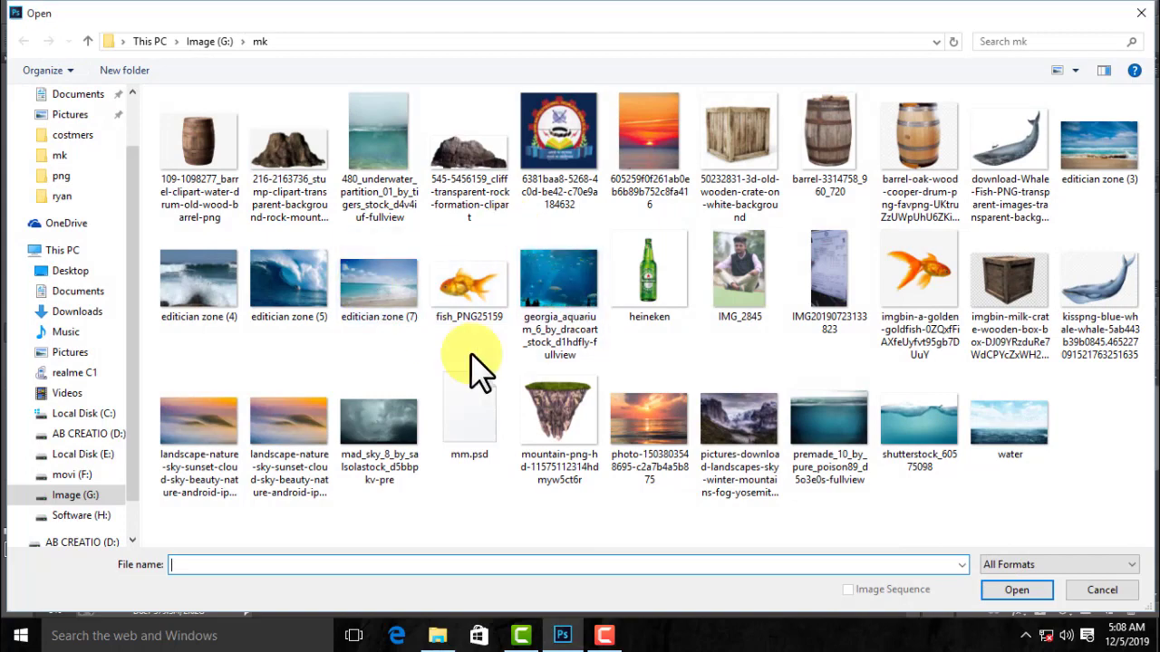
key(Escape)
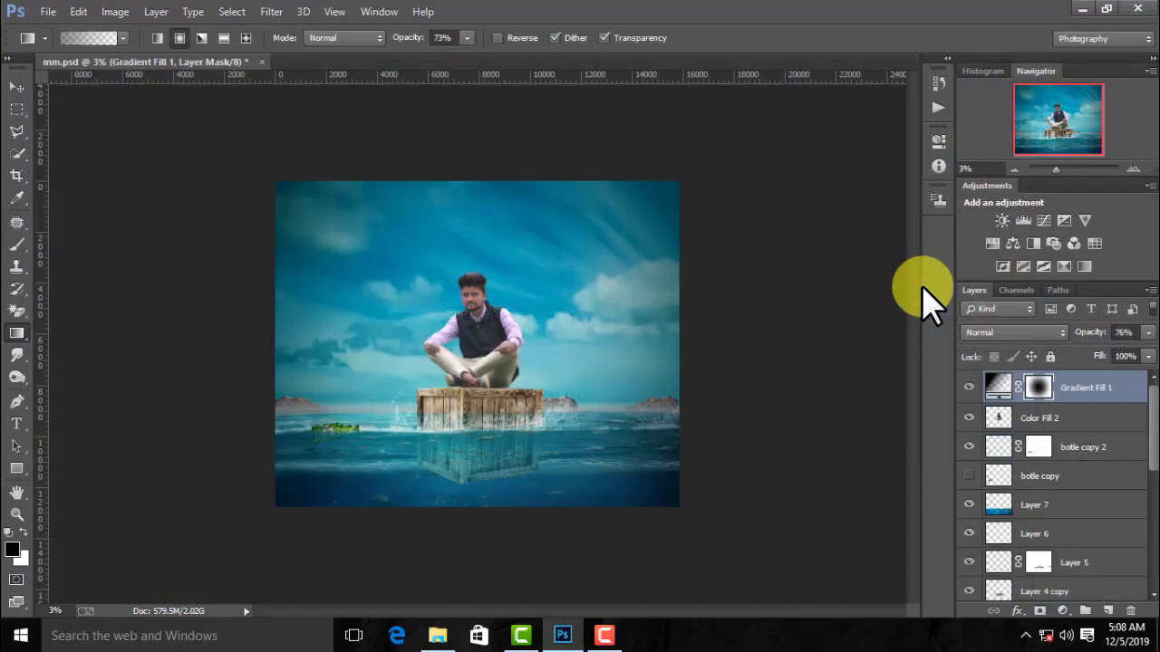
key(w)
click(122, 277)
key(Delete)
key(v)
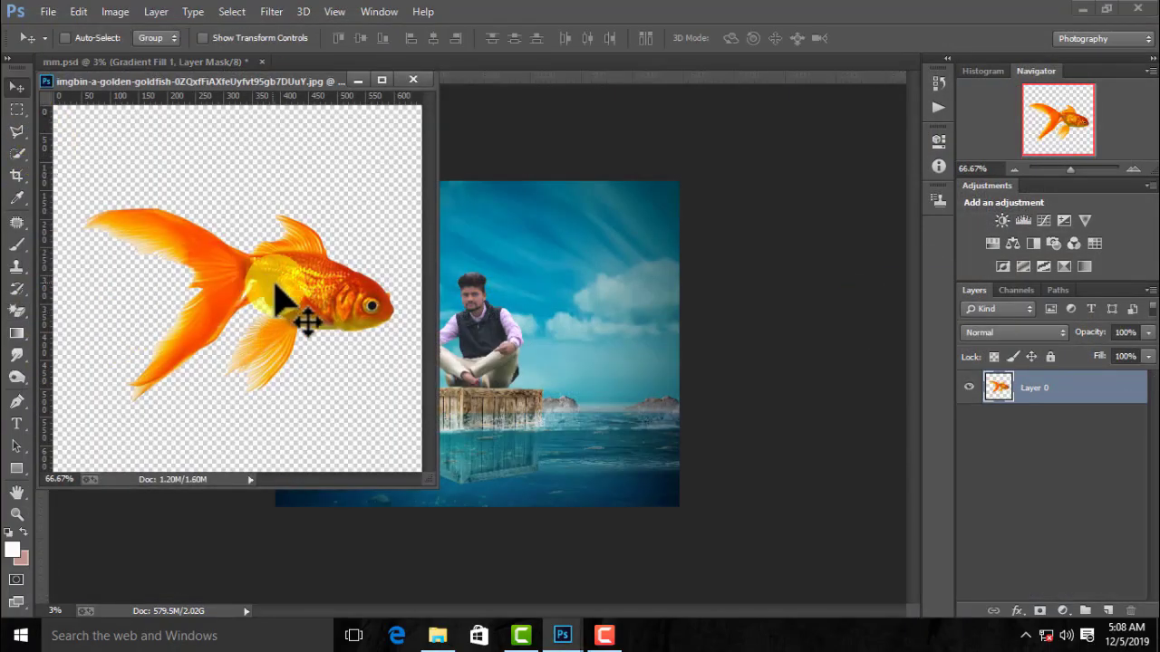
drag(276, 294, 518, 430)
click(413, 79)
key(n)
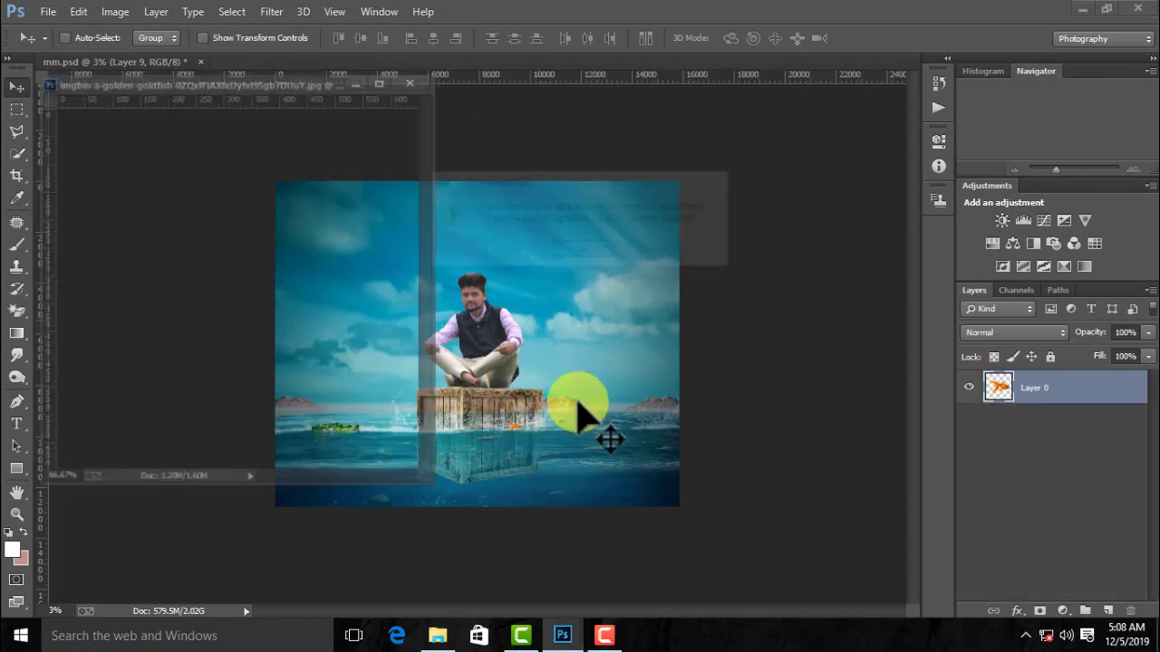
- Shrink the goldfish, flip it horizontally and rotate it about 37 degrees
key(ctrl+t)
drag(528, 438, 601, 456)
key(Return)
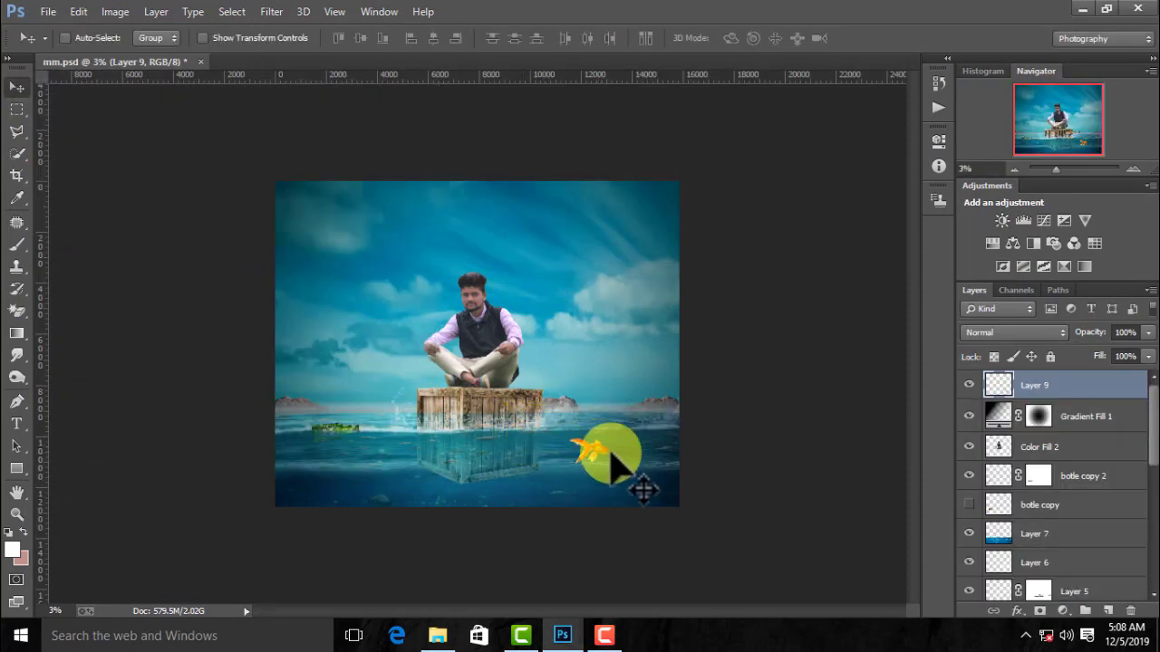
key(ctrl+t)
right_click(605, 458)
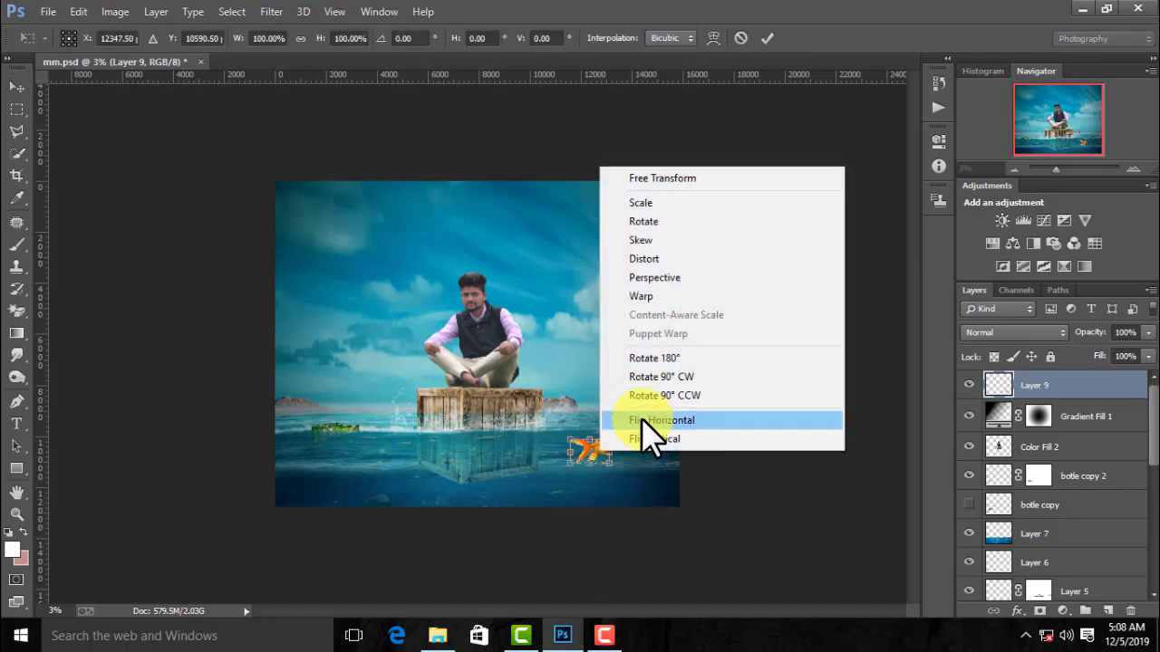
click(645, 421)
drag(601, 461, 406, 483)
key(Return)
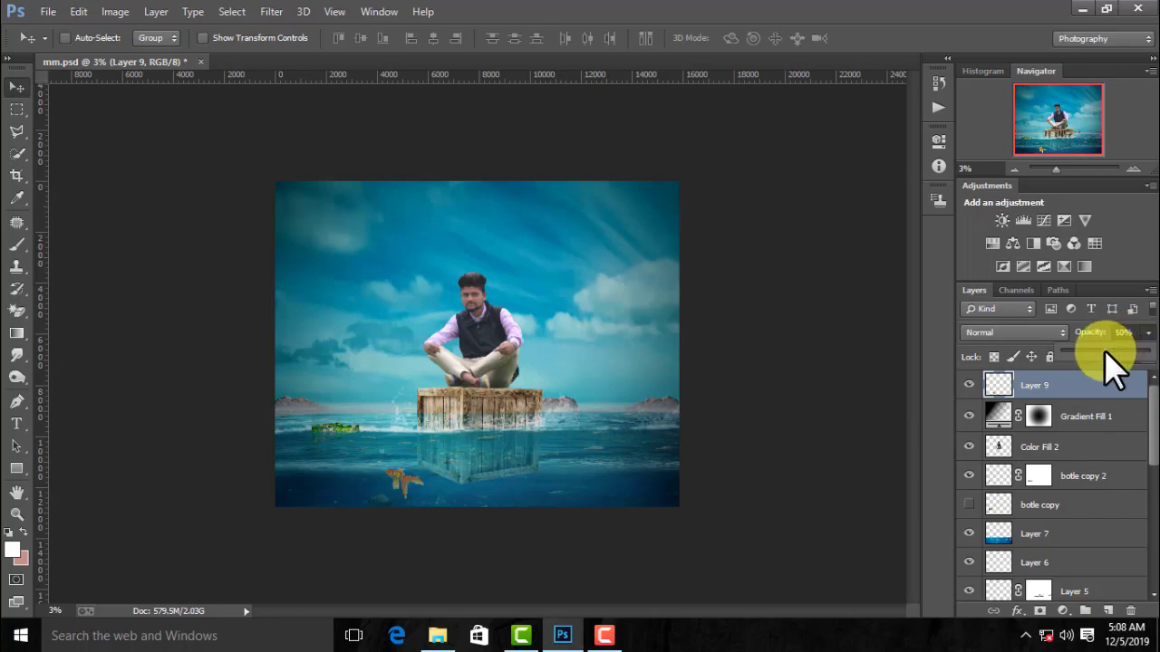
- Open fish_PNG25159, erase its background, and drag it into the composite, discarding file changes
click(48, 10)
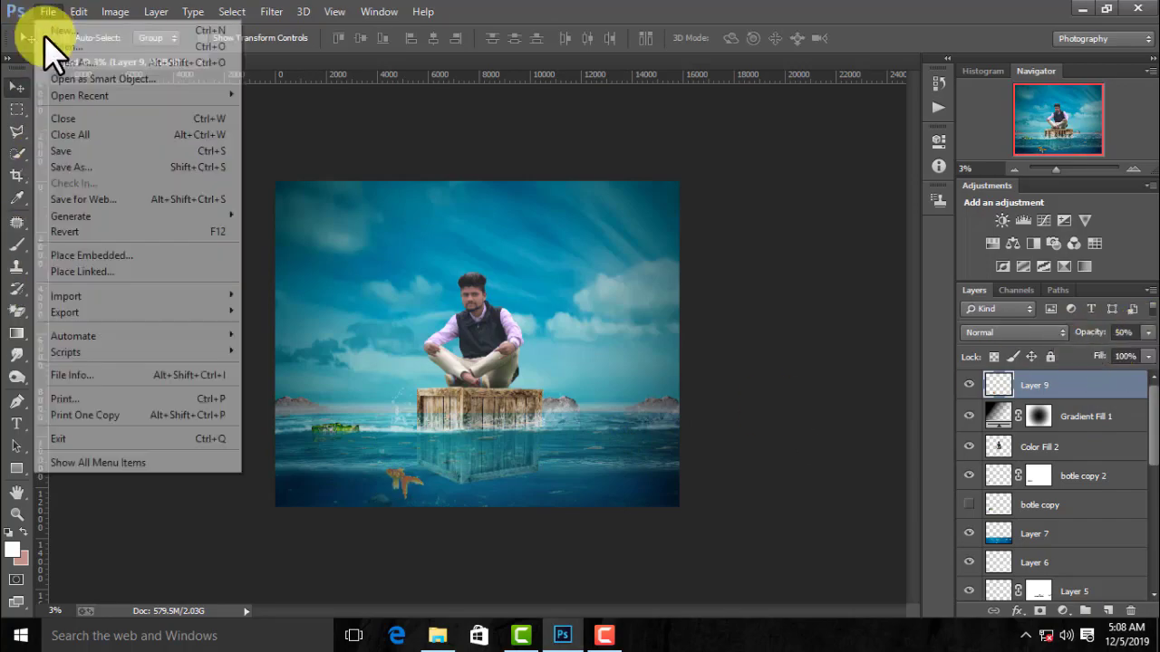
click(54, 61)
double_click(472, 293)
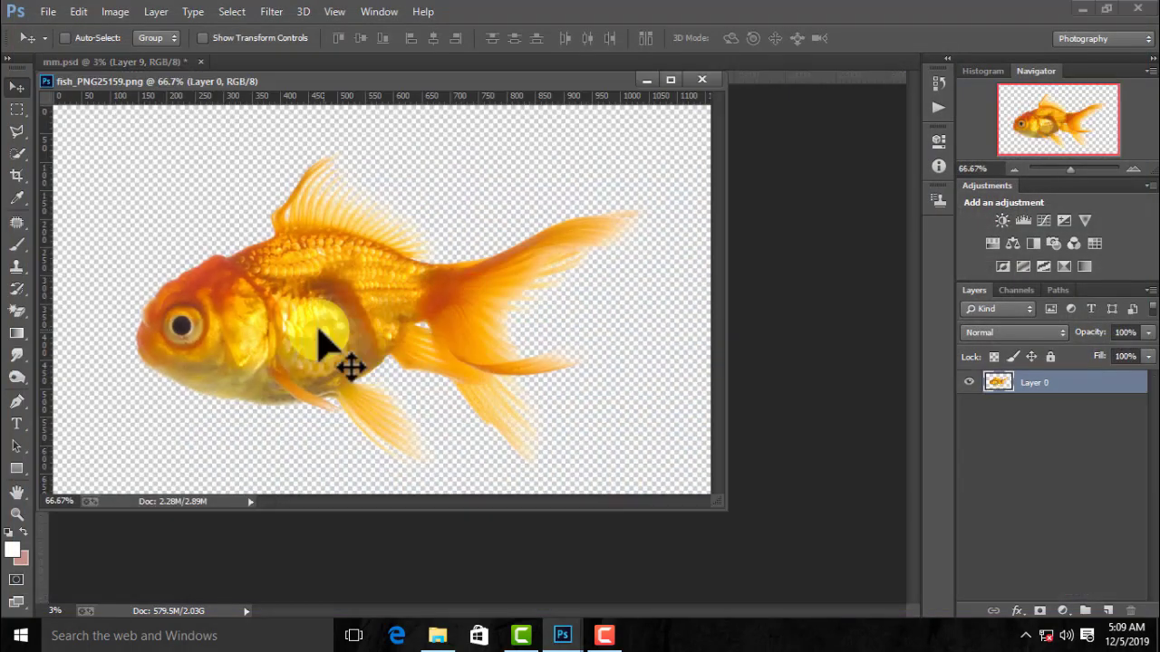
click(16, 311)
click(17, 87)
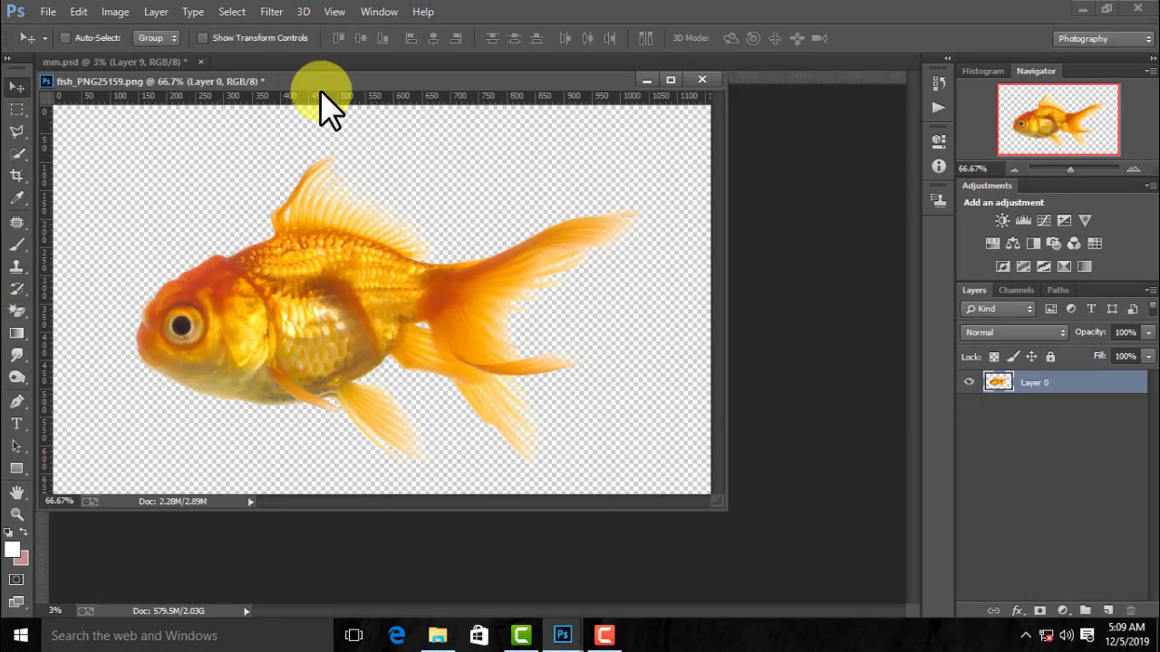
drag(327, 81, 768, 57)
mouse_move(607, 371)
mouse_down()
mouse_move(615, 475)
mouse_move(489, 494)
mouse_up()
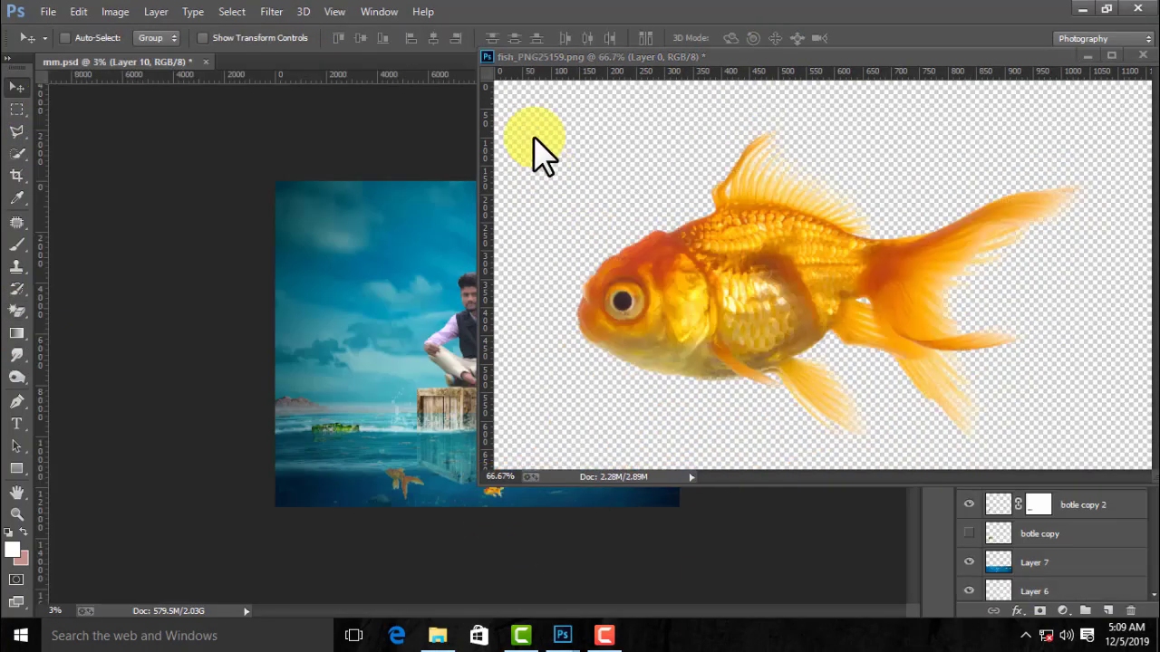
click(488, 57)
click(524, 167)
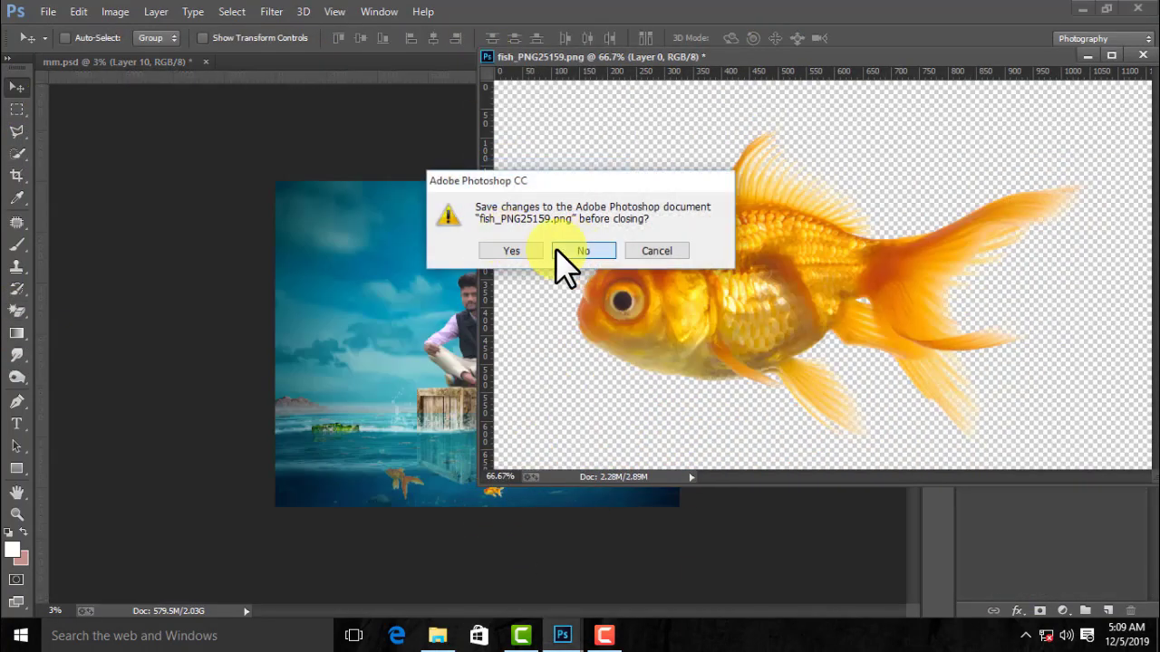
click(582, 251)
- Move the second fish into the water right of the crate at 43% opacity
drag(493, 492, 601, 466)
key(ctrl+t)
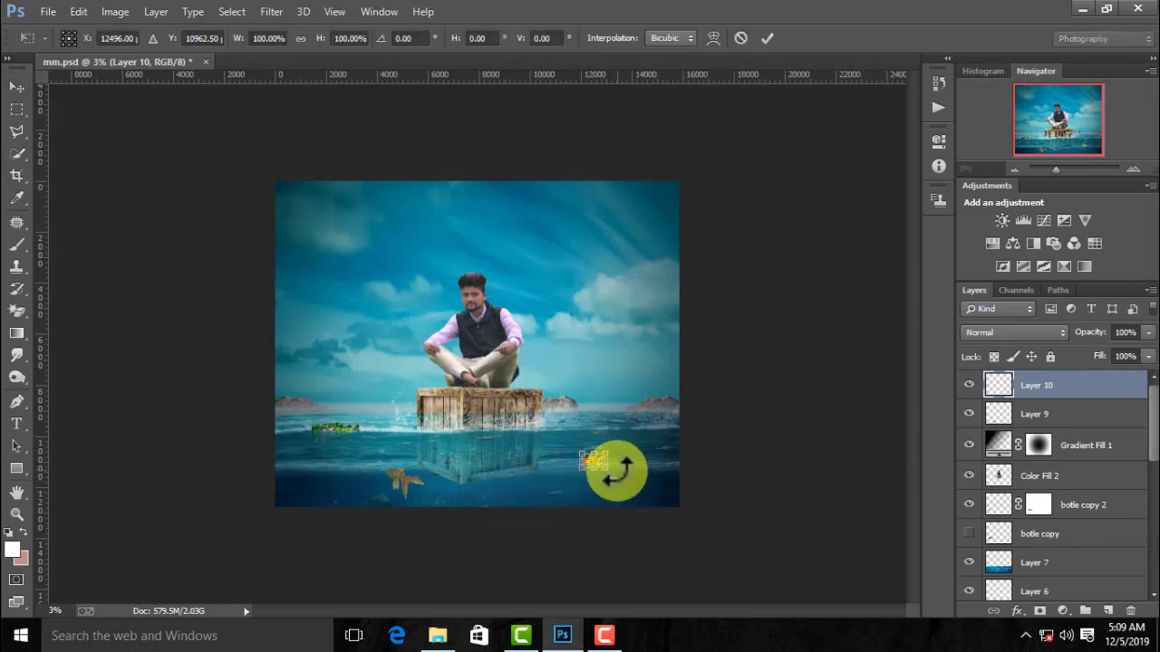
key(Return)
click(1148, 333)
drag(1147, 350, 1100, 354)
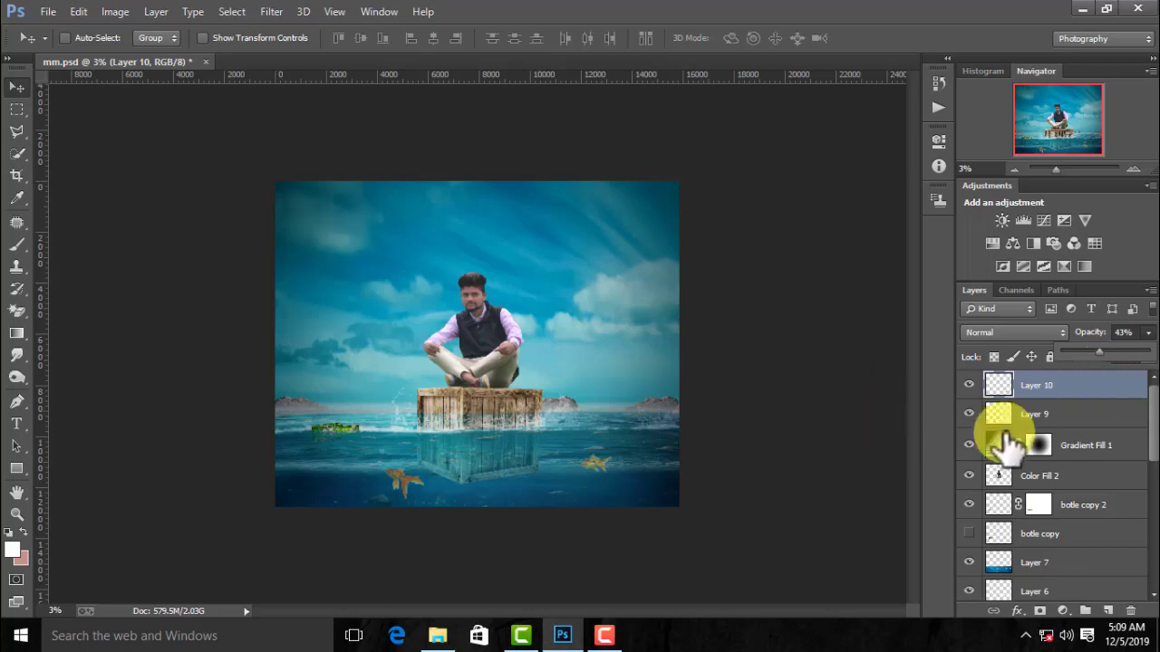
click(48, 11)
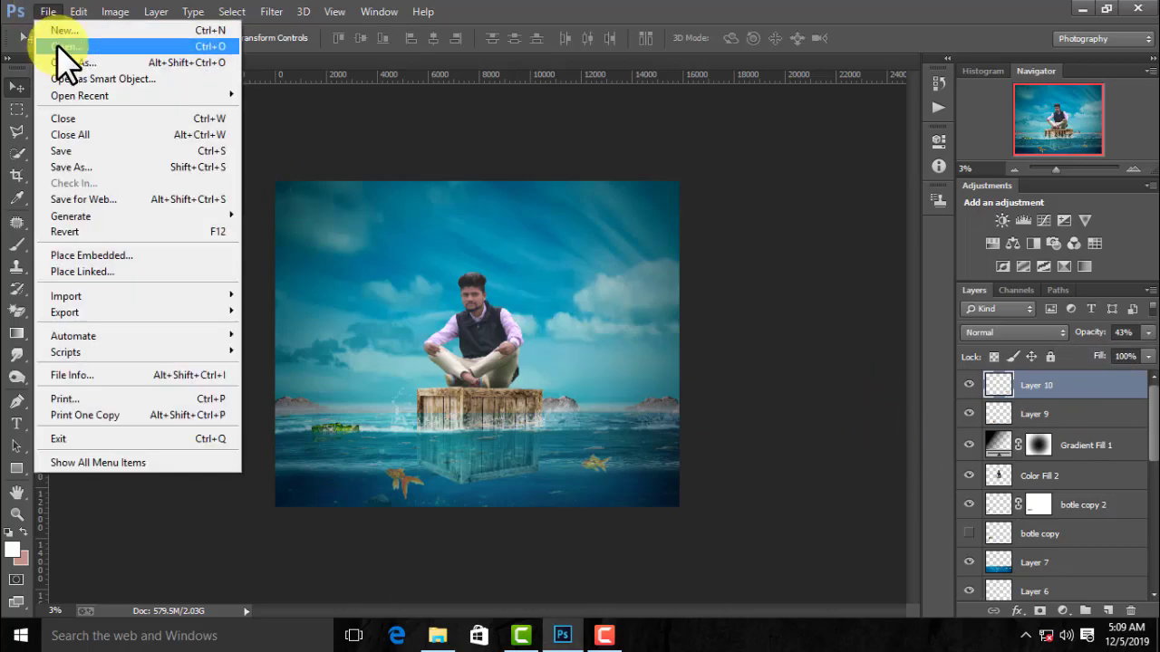
- Open the blue whale image, erase its white background, and drag it into the composite
click(45, 40)
click(1098, 301)
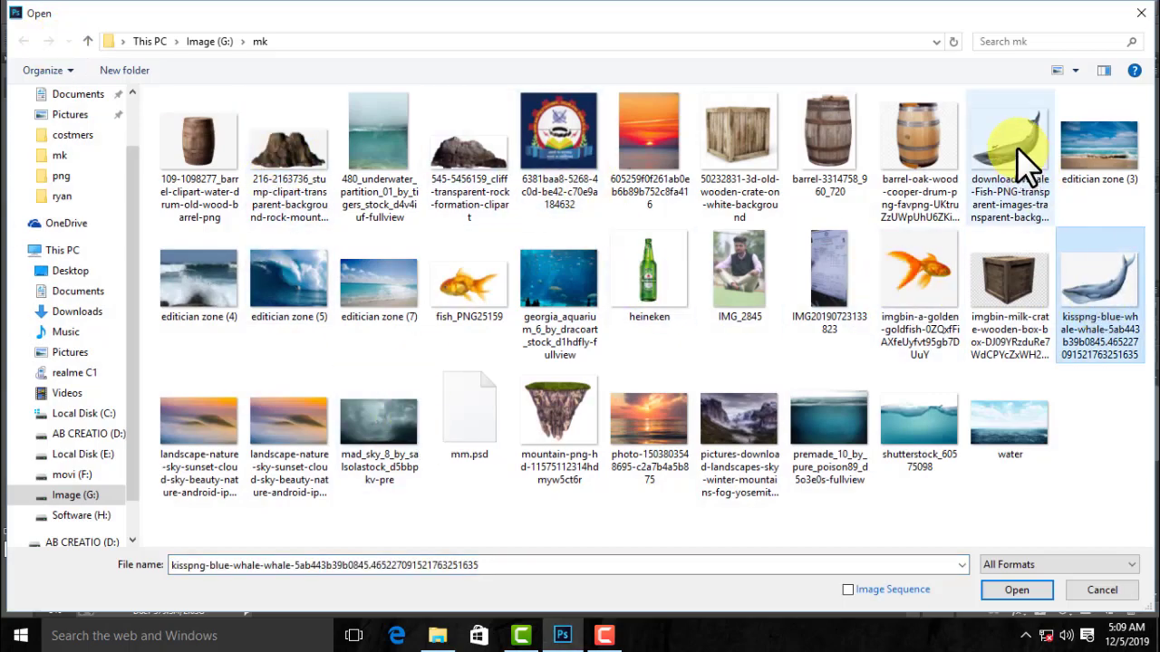
double_click(1113, 276)
click(16, 310)
click(86, 114)
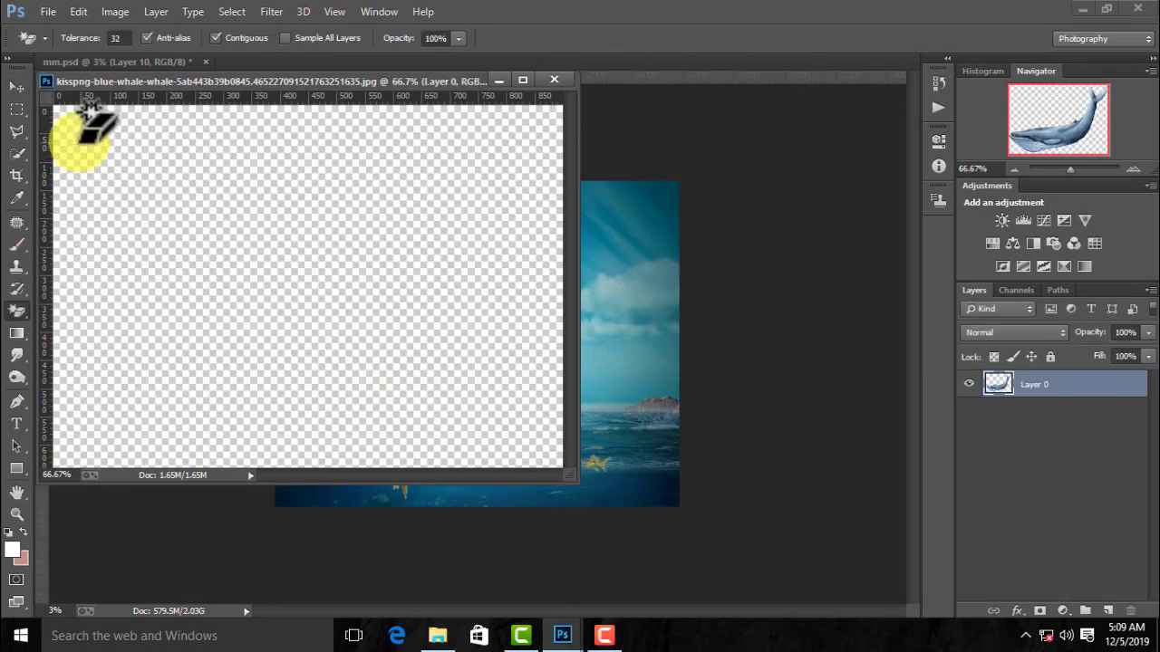
click(12, 86)
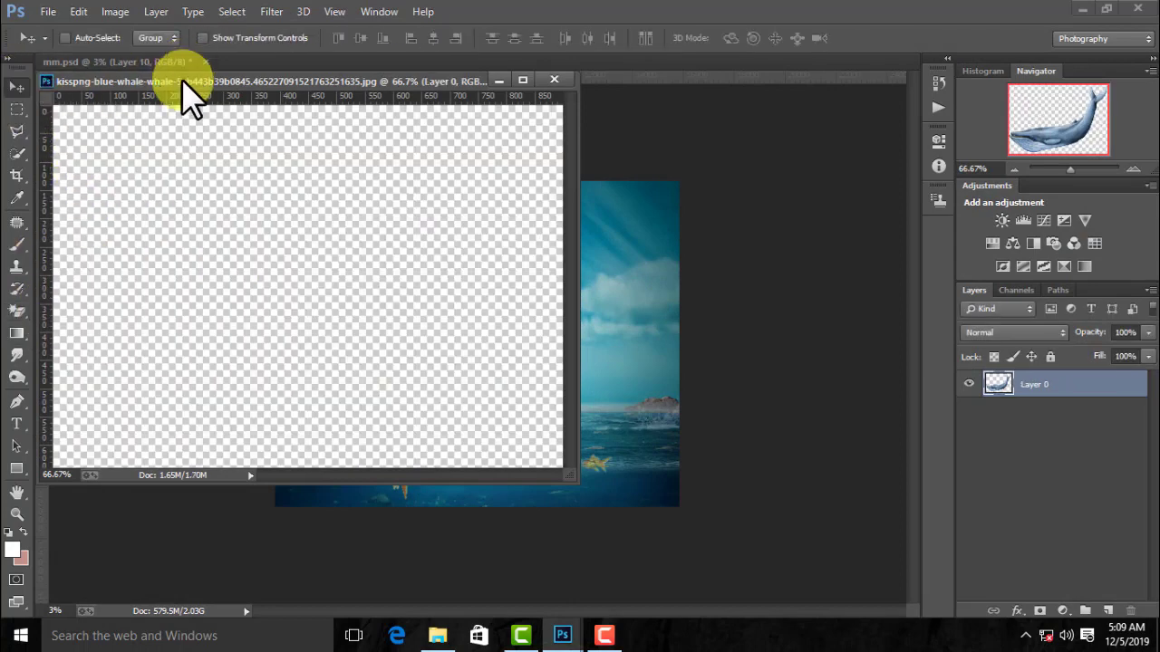
drag(184, 81, 528, 64)
drag(544, 288, 574, 466)
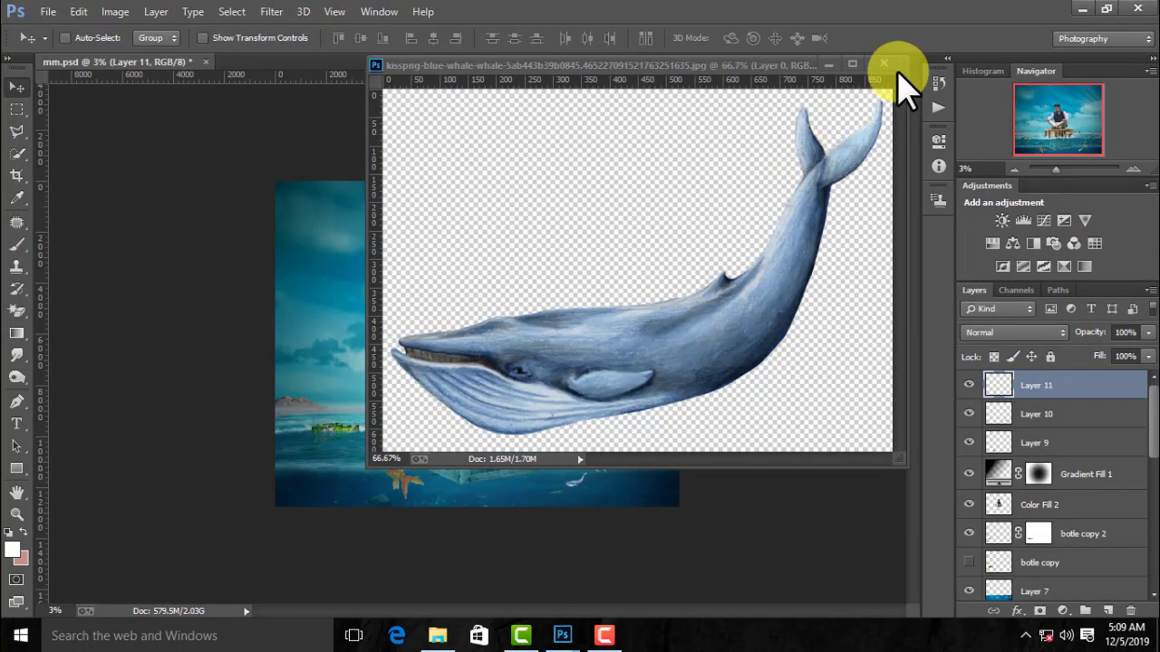
click(884, 63)
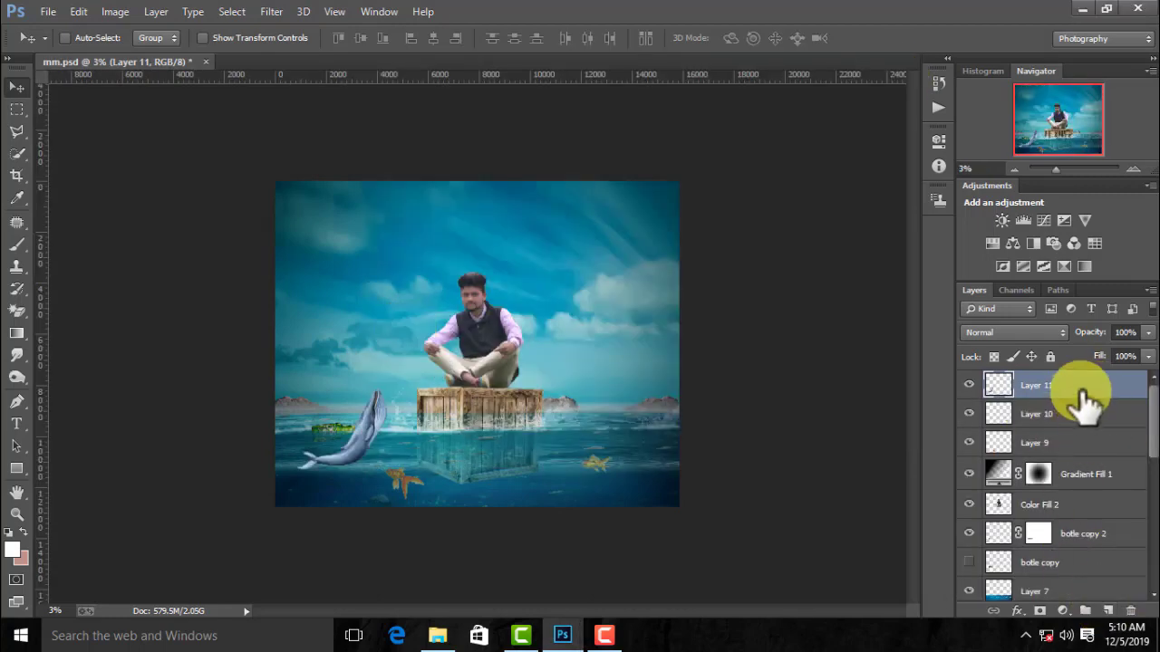
- Duplicate the whale, then mask Layer 11 to its underwater part at 46% opacity
key(ctrl+j)
click(1041, 414)
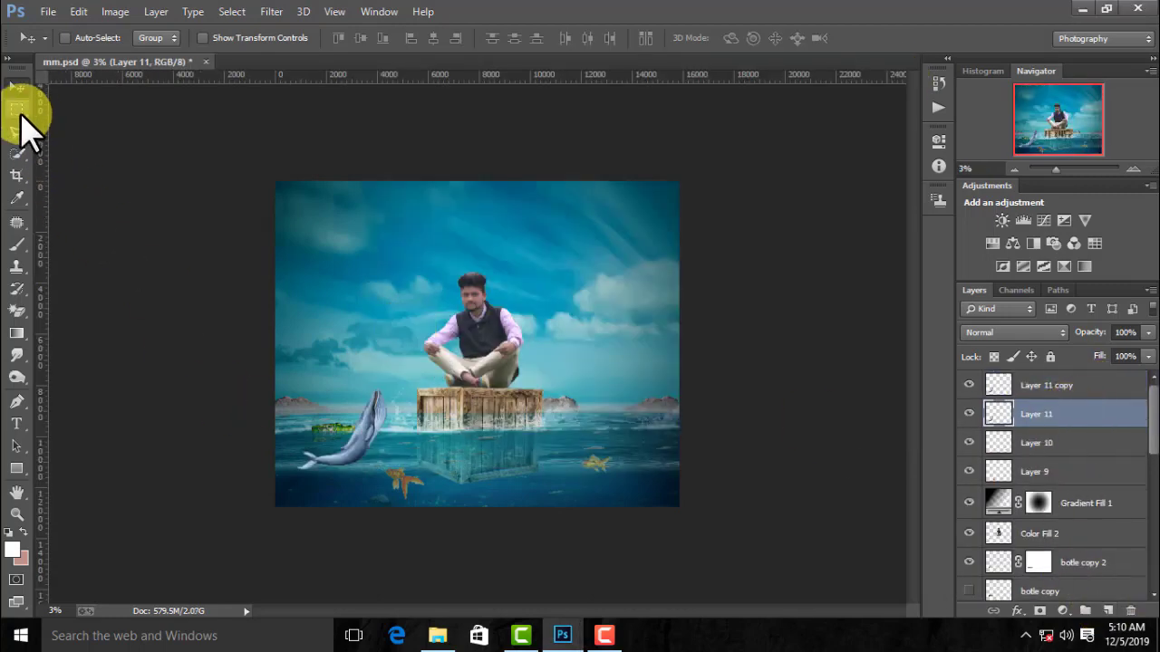
click(17, 109)
mouse_move(290, 439)
mouse_down()
mouse_move(321, 485)
mouse_move(405, 487)
mouse_move(395, 480)
mouse_up()
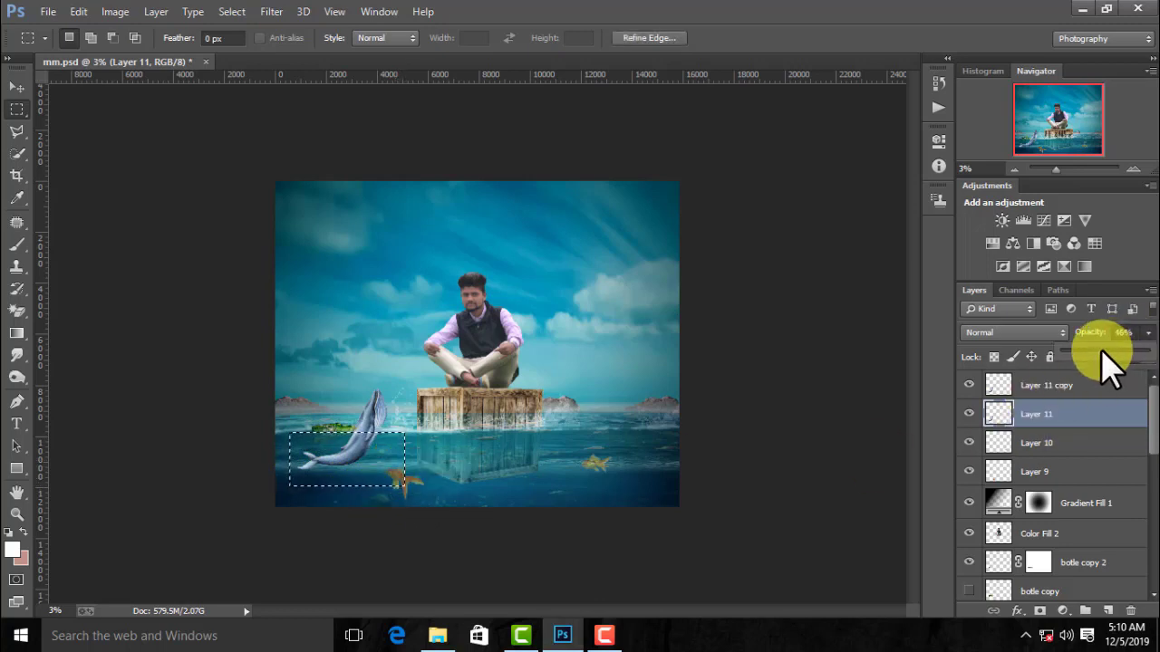
click(969, 414)
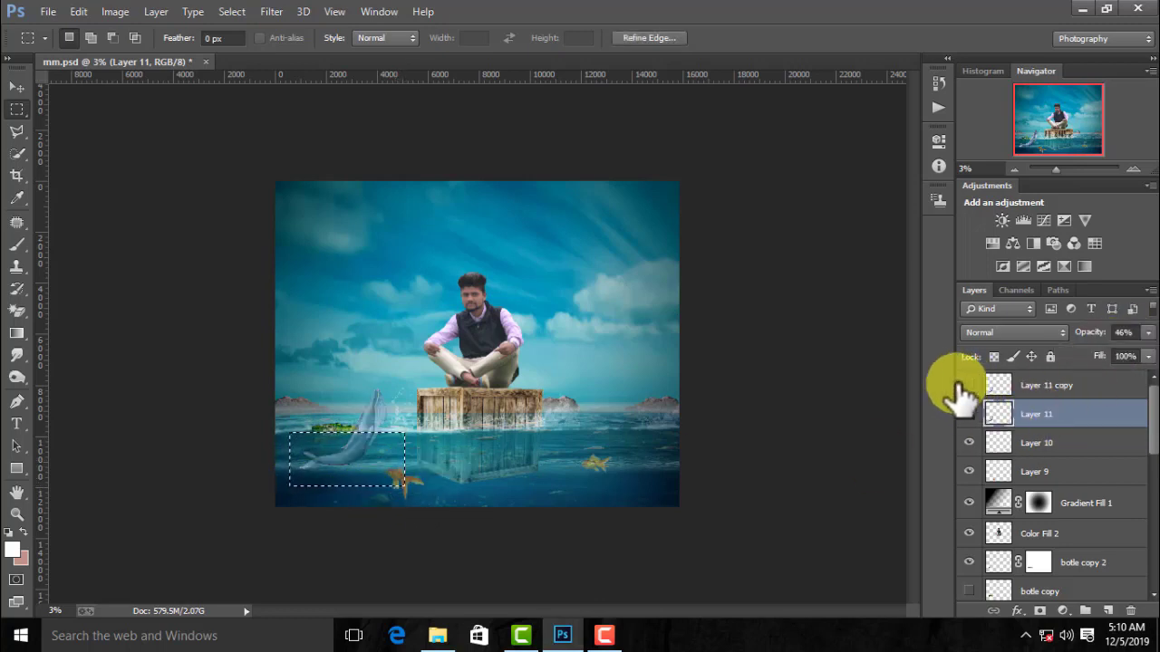
click(1042, 612)
- Mask Layer 11 copy to the whale's upper body above the water
click(1057, 387)
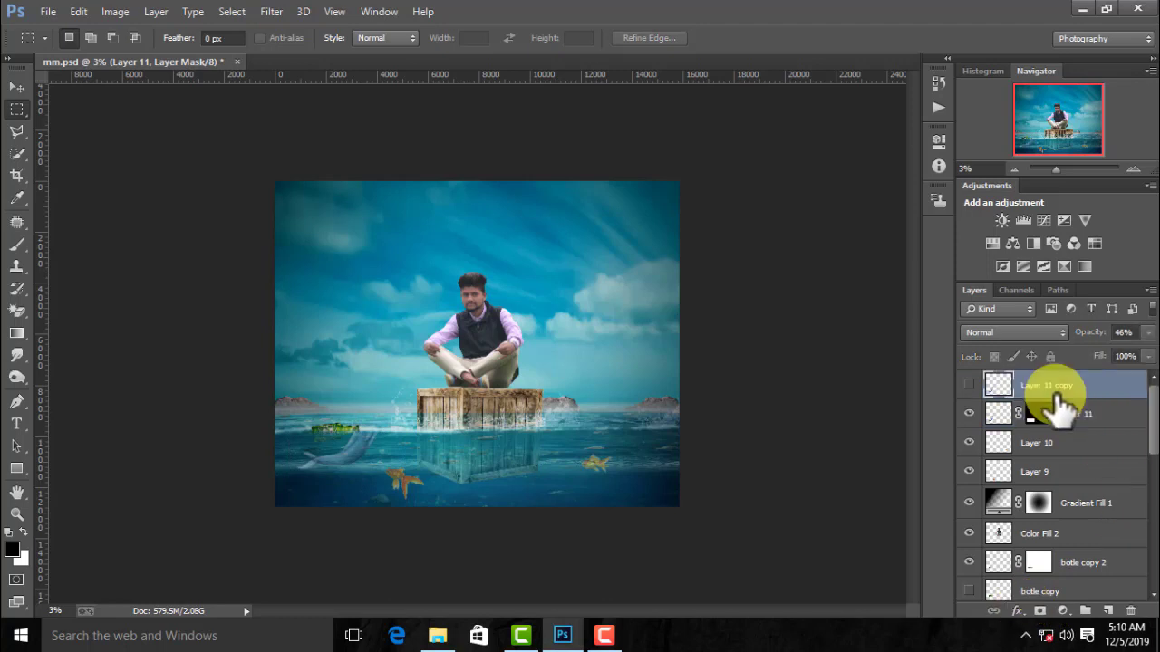
click(968, 385)
click(967, 387)
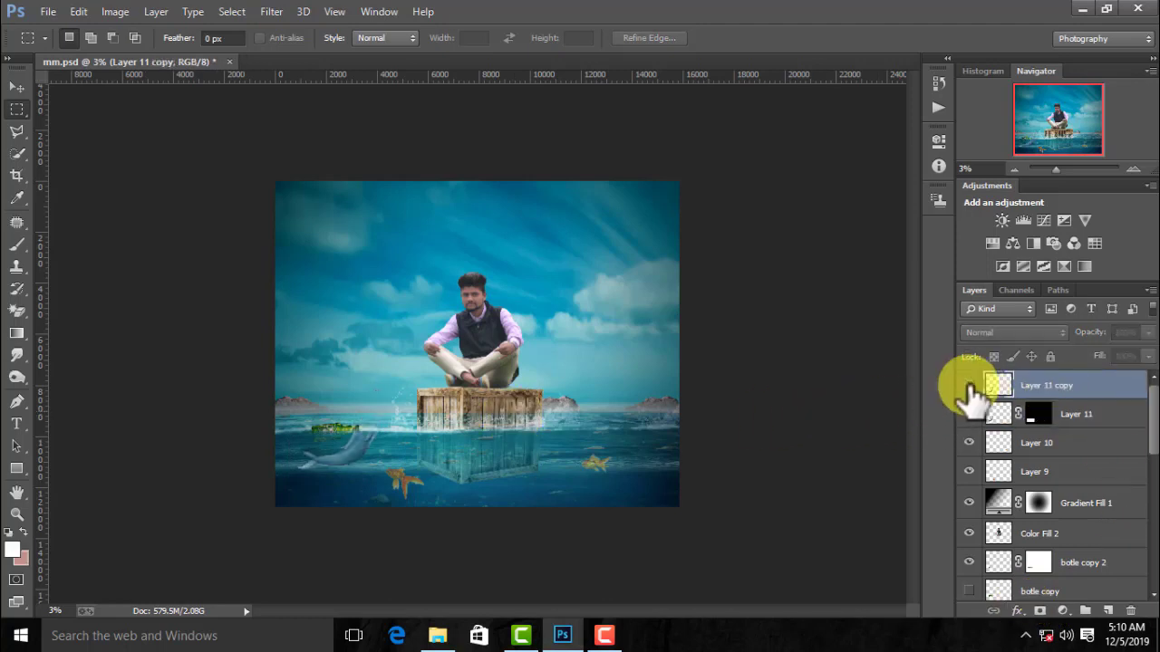
click(967, 387)
drag(305, 361, 415, 418)
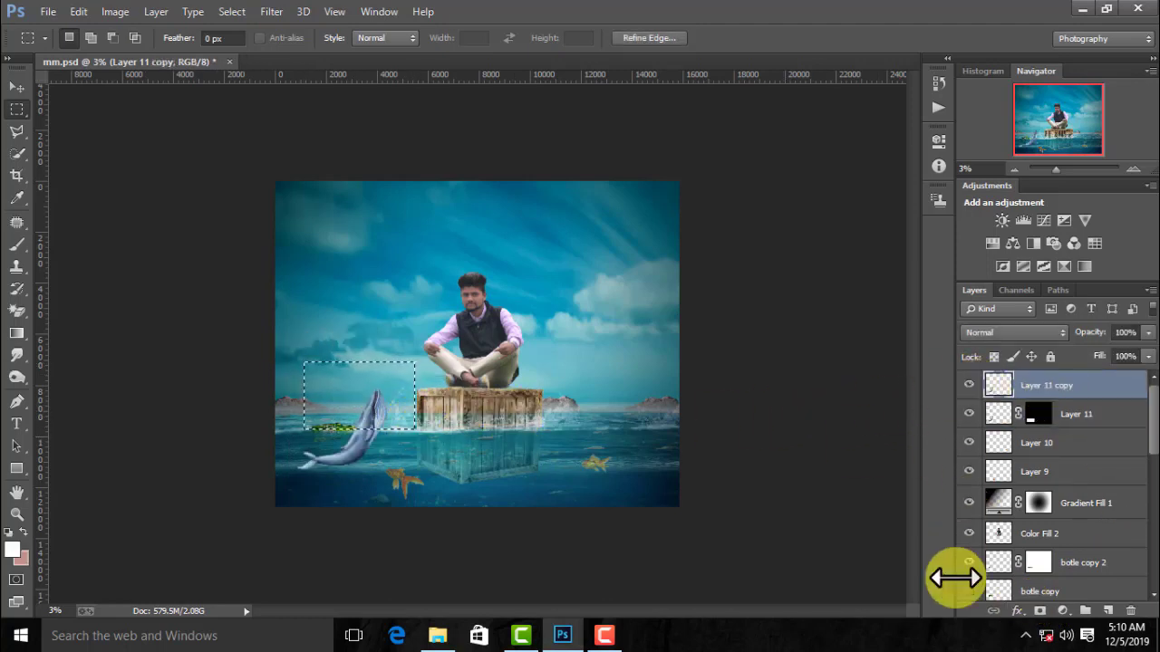
click(1039, 612)
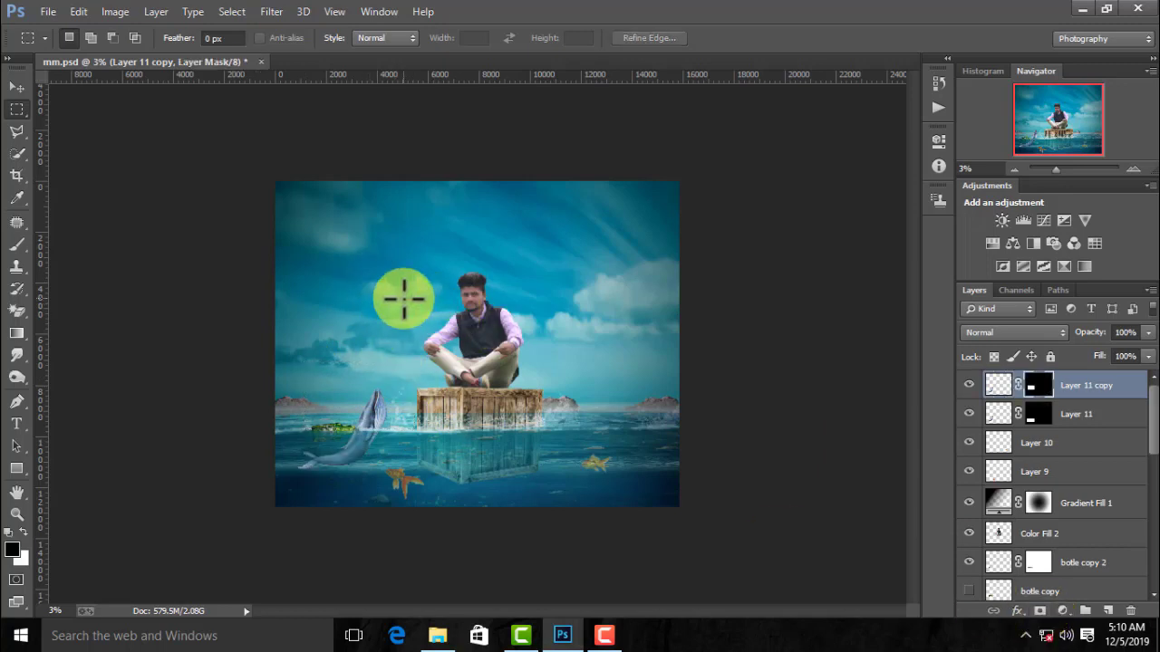
- Check the blending options of Layer 11 copy, closing them without changes
click(1095, 417)
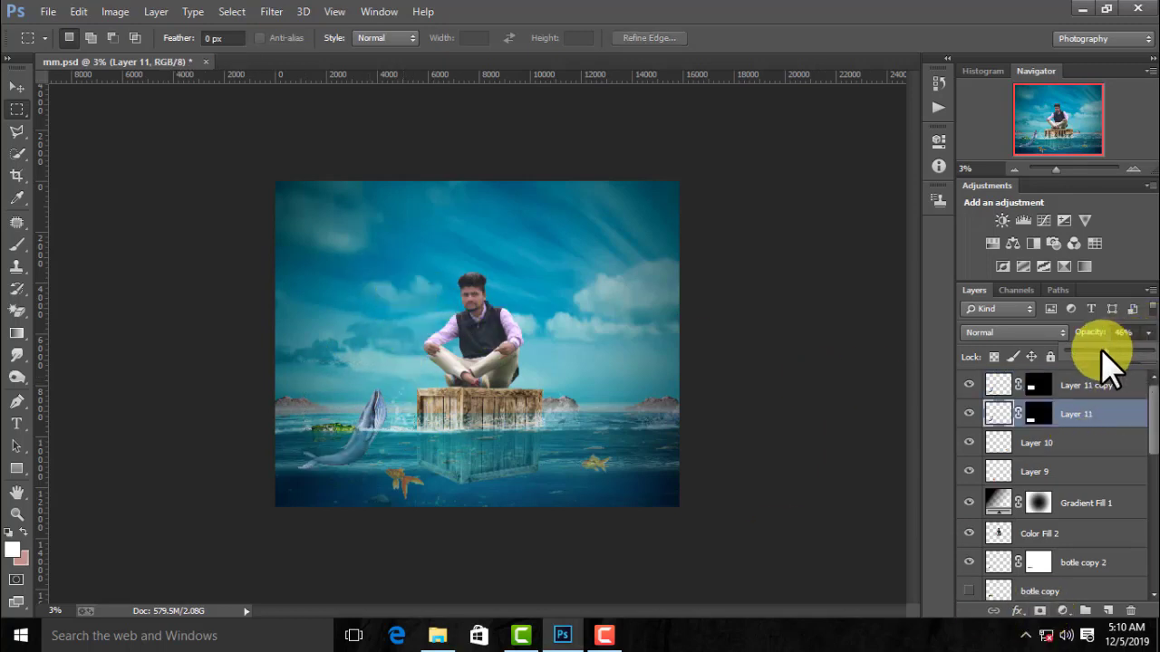
click(1083, 385)
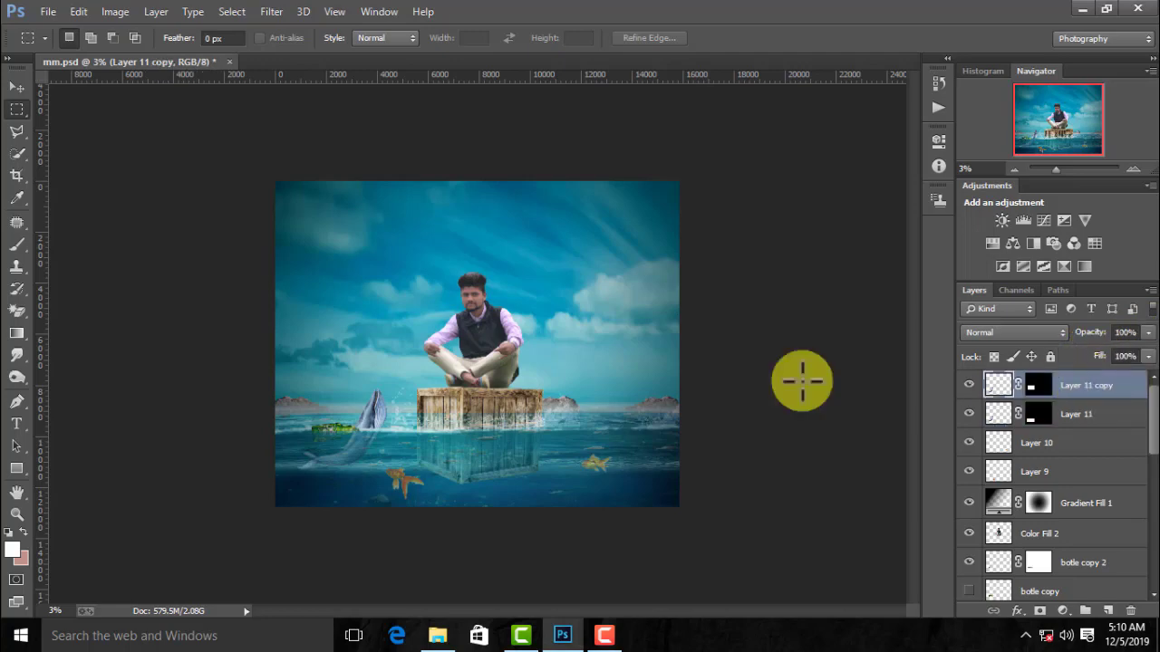
right_click(405, 263)
click(429, 277)
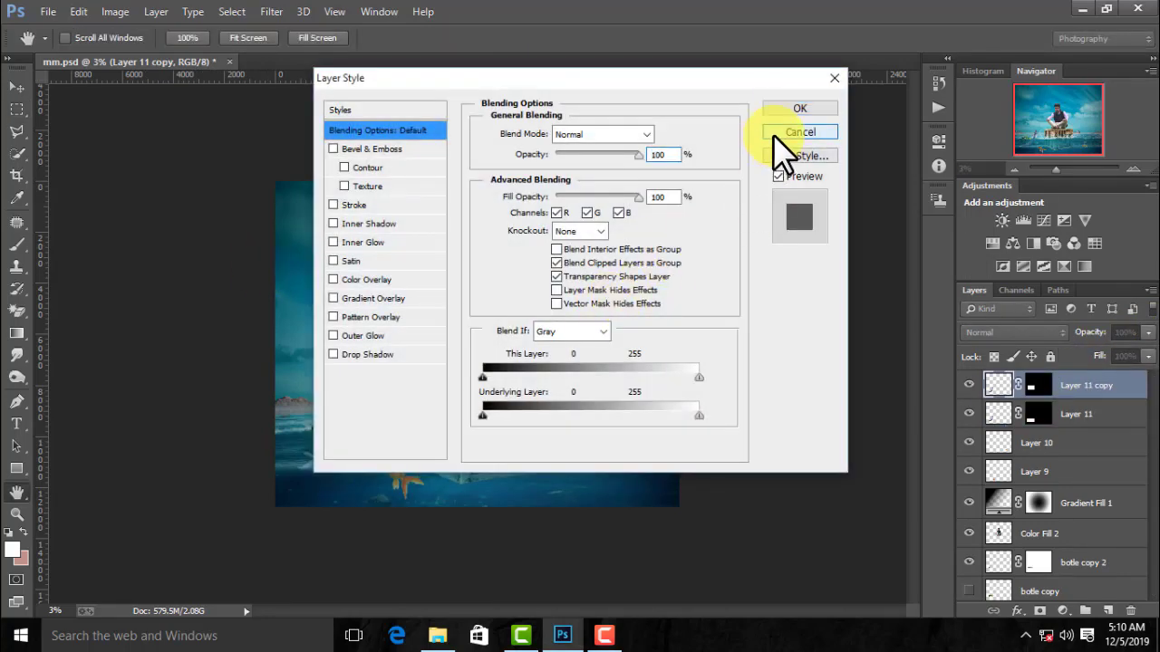
click(798, 133)
scroll(1082, 543, down, 3)
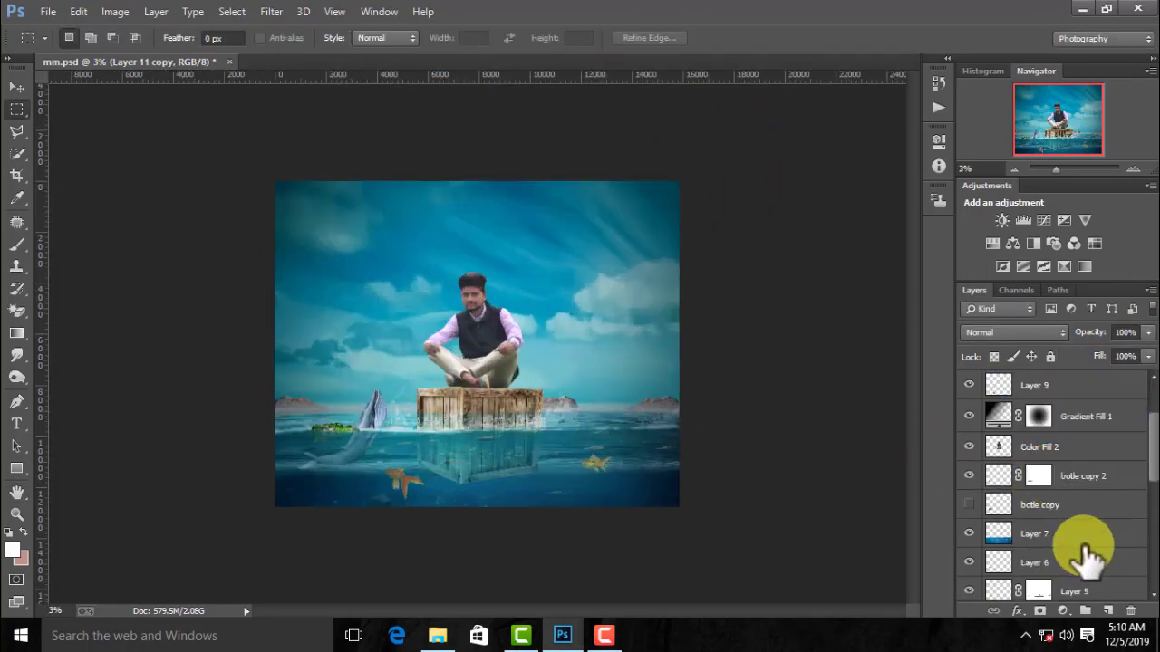
scroll(1087, 557, down, 3)
click(1078, 418)
click(16, 86)
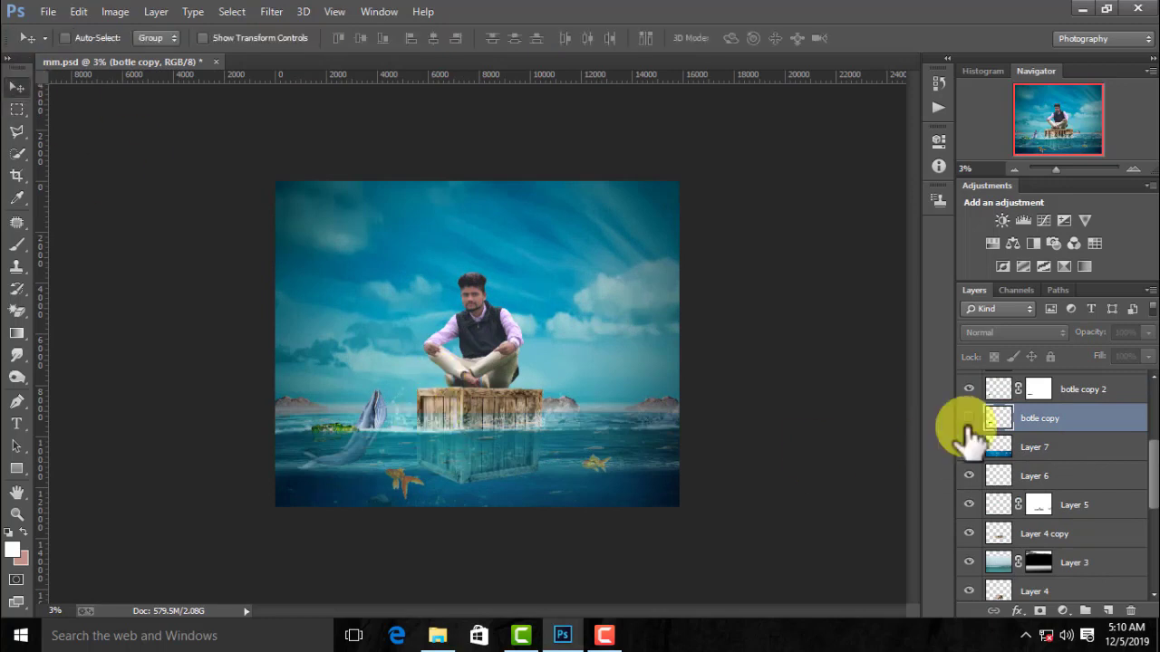
click(968, 417)
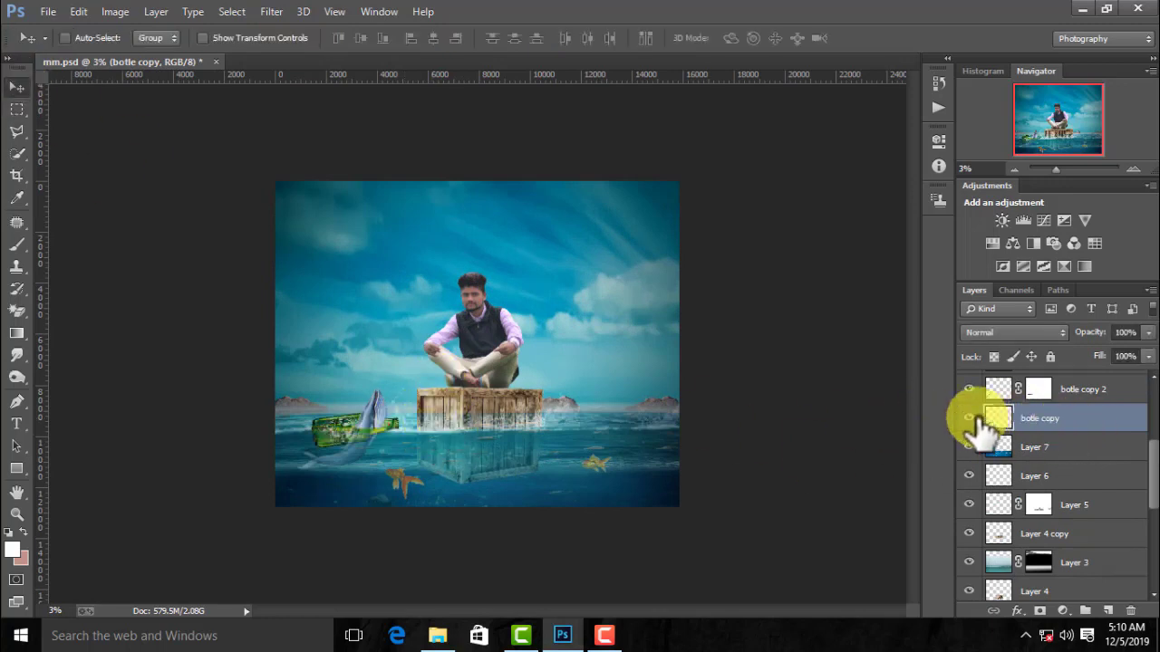
click(968, 417)
click(965, 444)
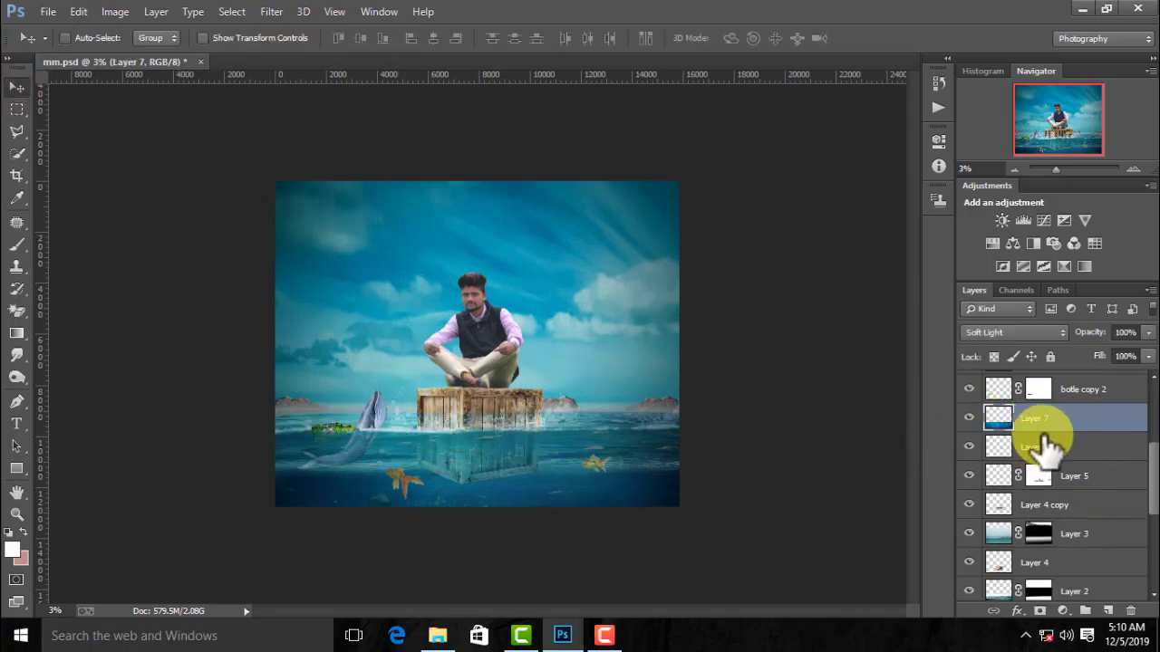
scroll(1088, 489, down, 2)
scroll(1101, 525, down, 2)
scroll(1105, 536, down, 2)
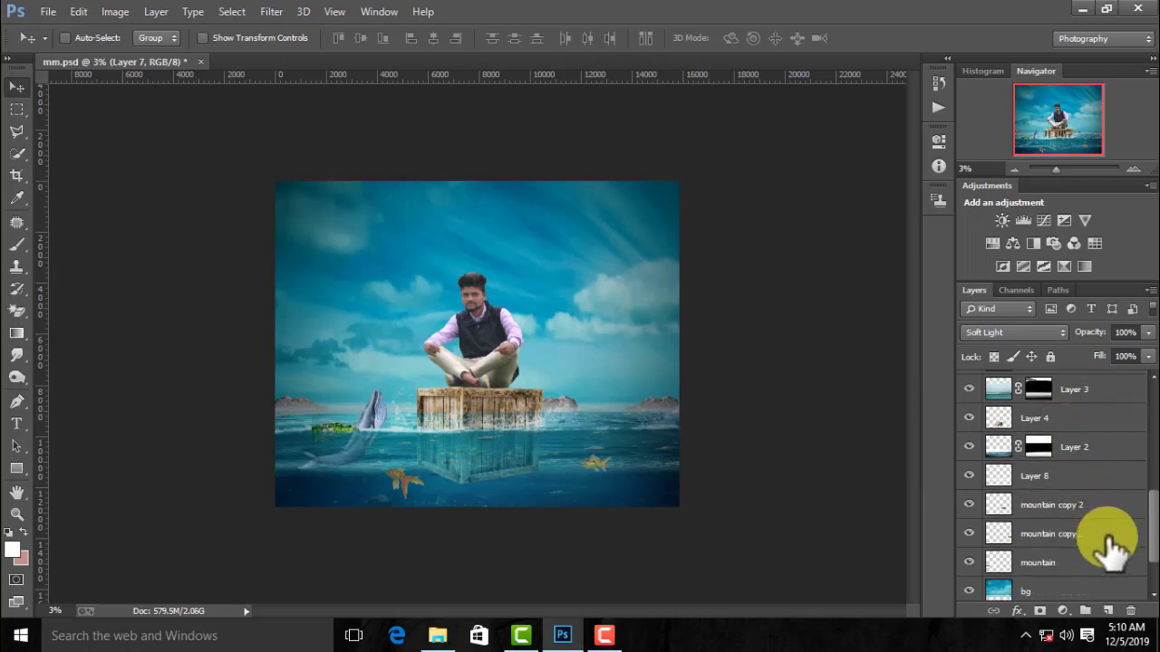
scroll(1035, 570, down, 2)
scroll(1069, 517, up, 1)
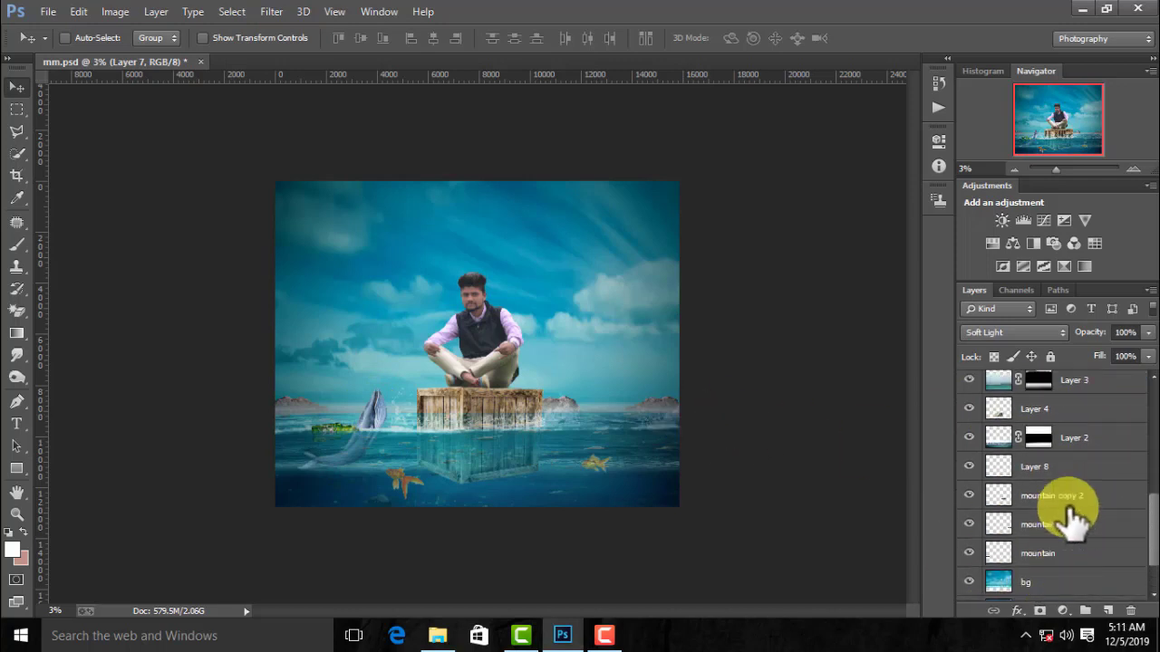
scroll(1070, 516, up, 2)
scroll(1071, 518, up, 2)
scroll(1074, 518, up, 2)
scroll(1069, 510, up, 1)
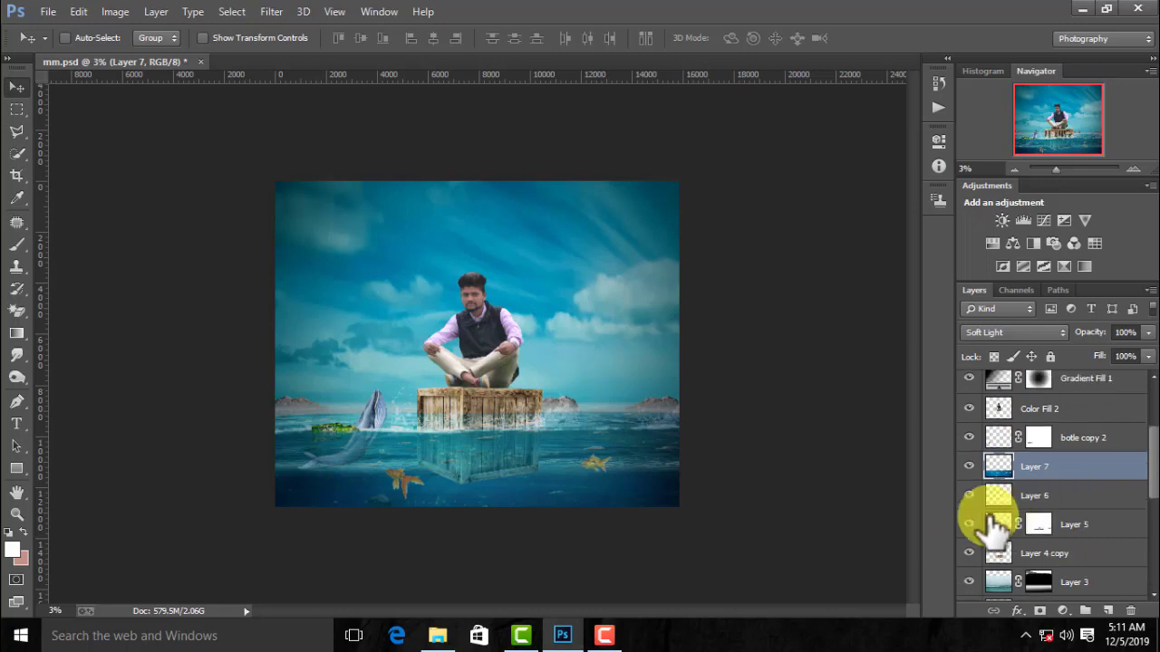
scroll(1080, 479, up, 2)
scroll(1080, 480, up, 1)
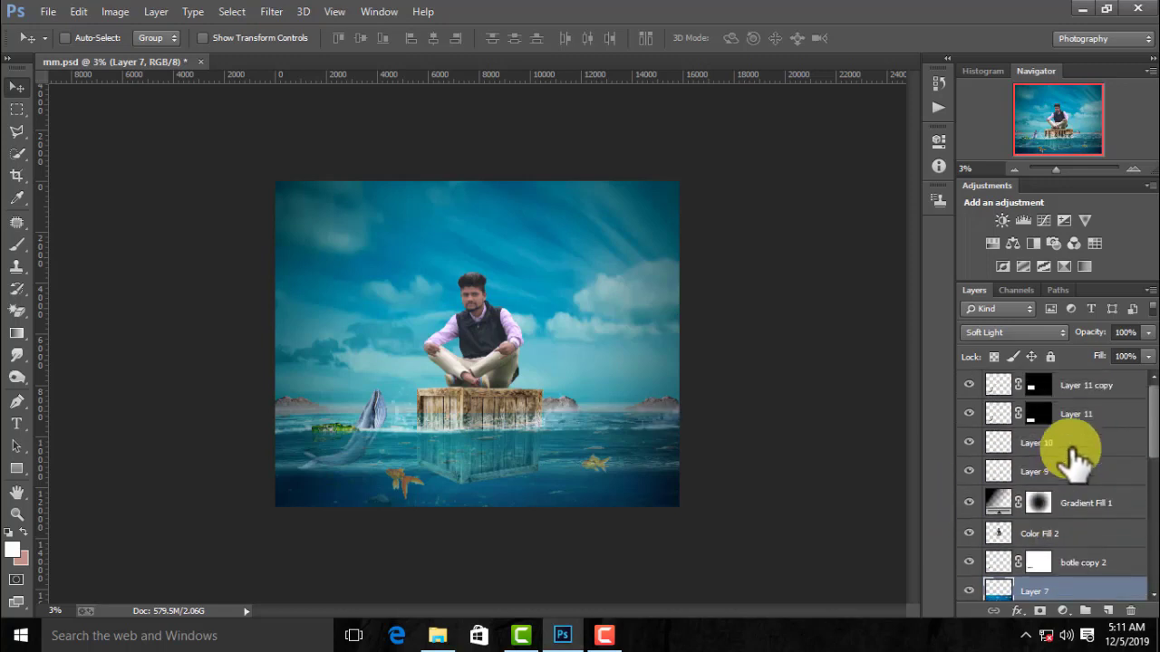
scroll(1071, 507, down, 3)
scroll(1078, 526, down, 3)
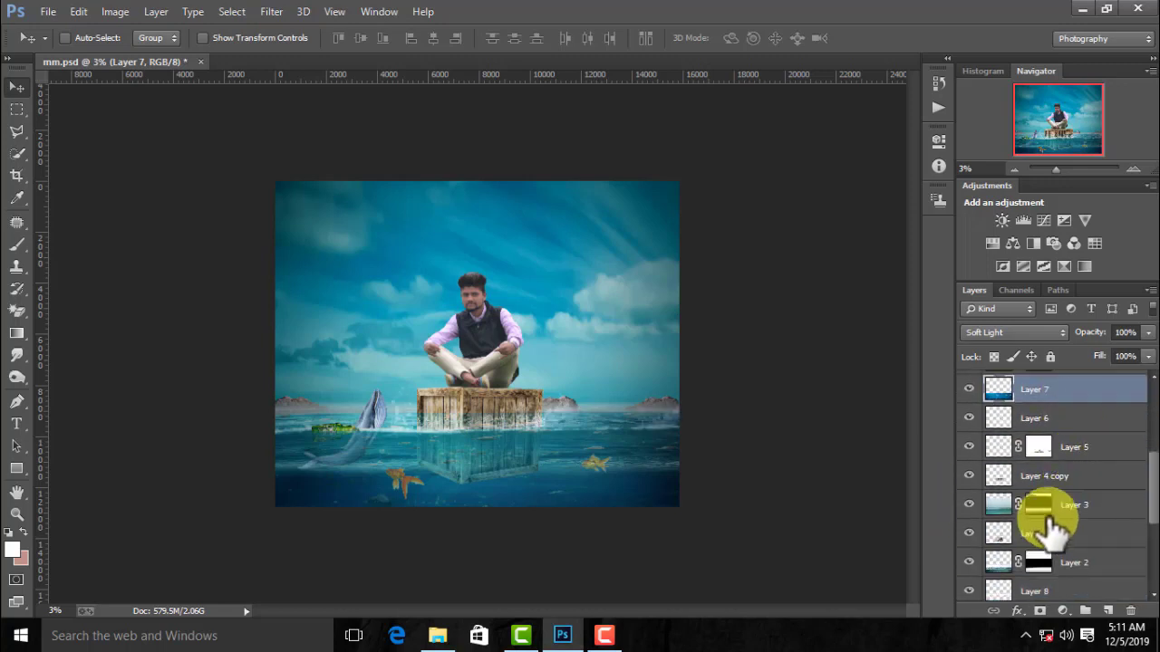
click(969, 475)
click(970, 477)
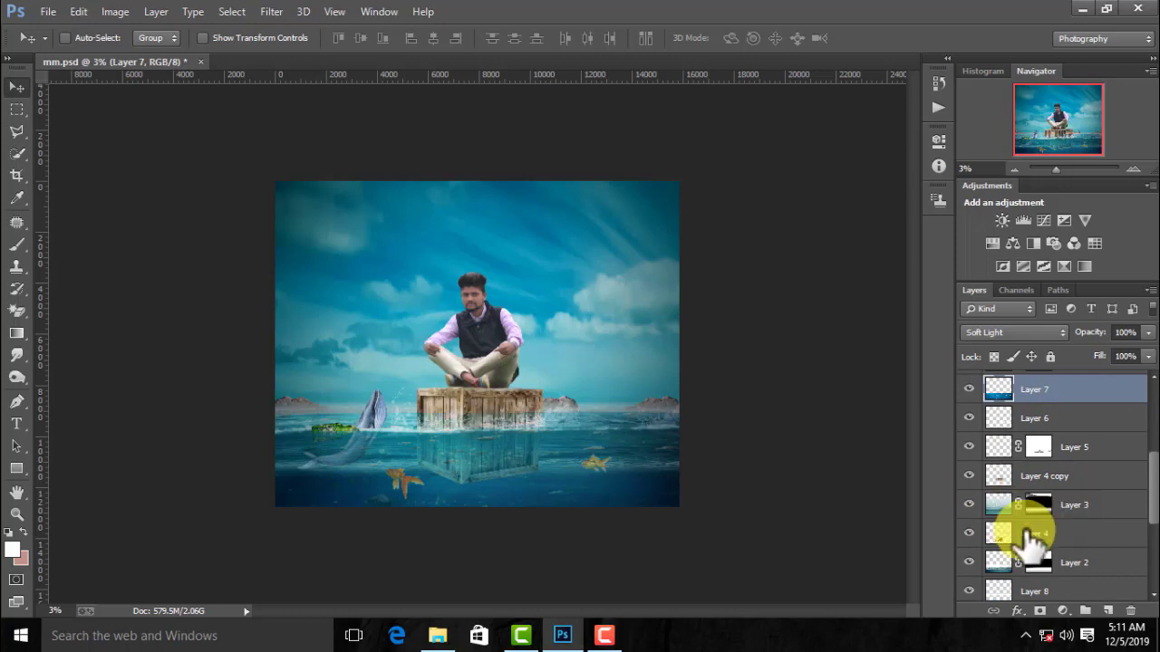
scroll(1033, 544, down, 1)
scroll(1010, 557, down, 2)
scroll(1042, 580, down, 2)
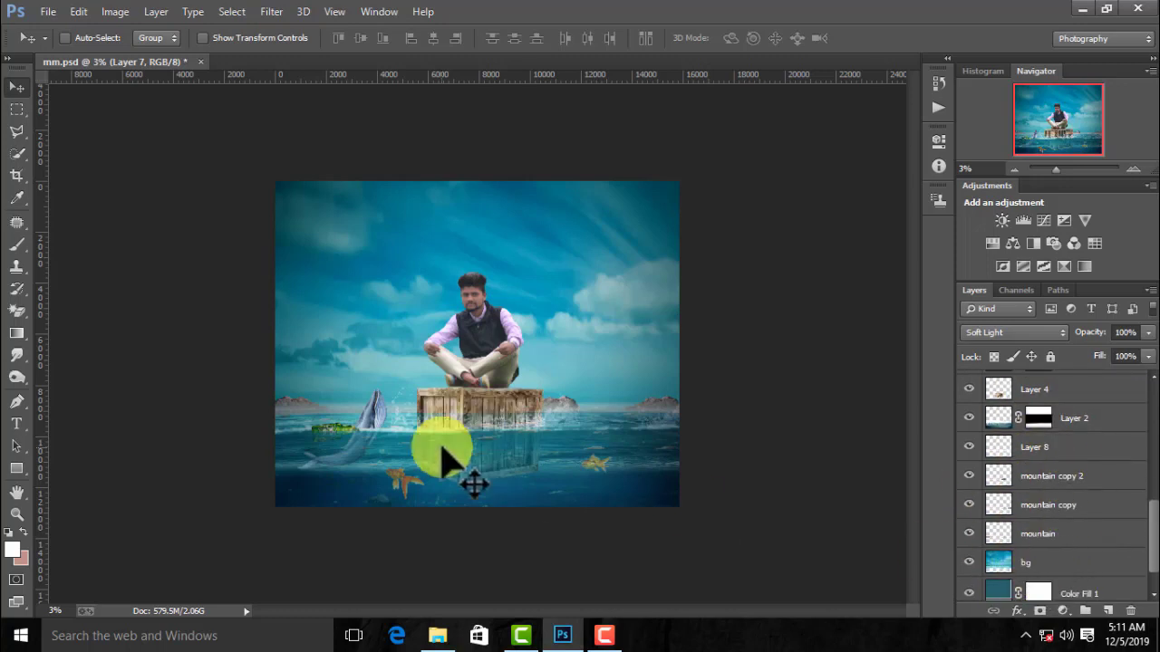
key(ctrl+minus)
key(ctrl+plus)
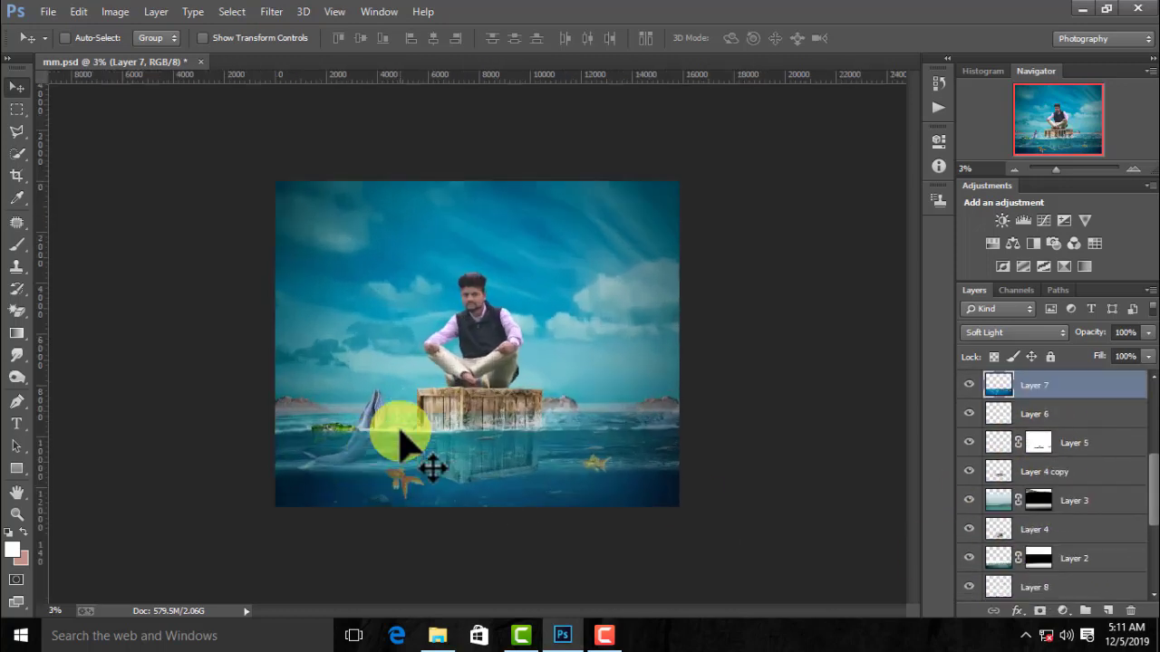
key(ctrl+plus)
drag(282, 443, 394, 462)
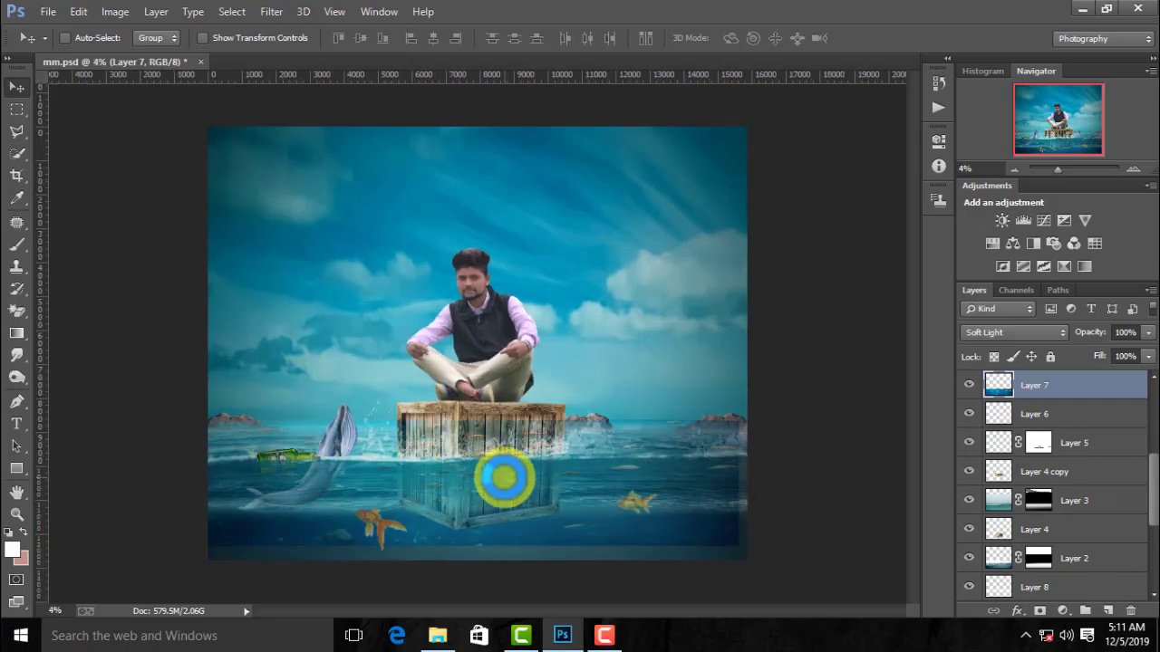
key(ctrl+minus)
key(ctrl+minus)
key(ctrl+minus)
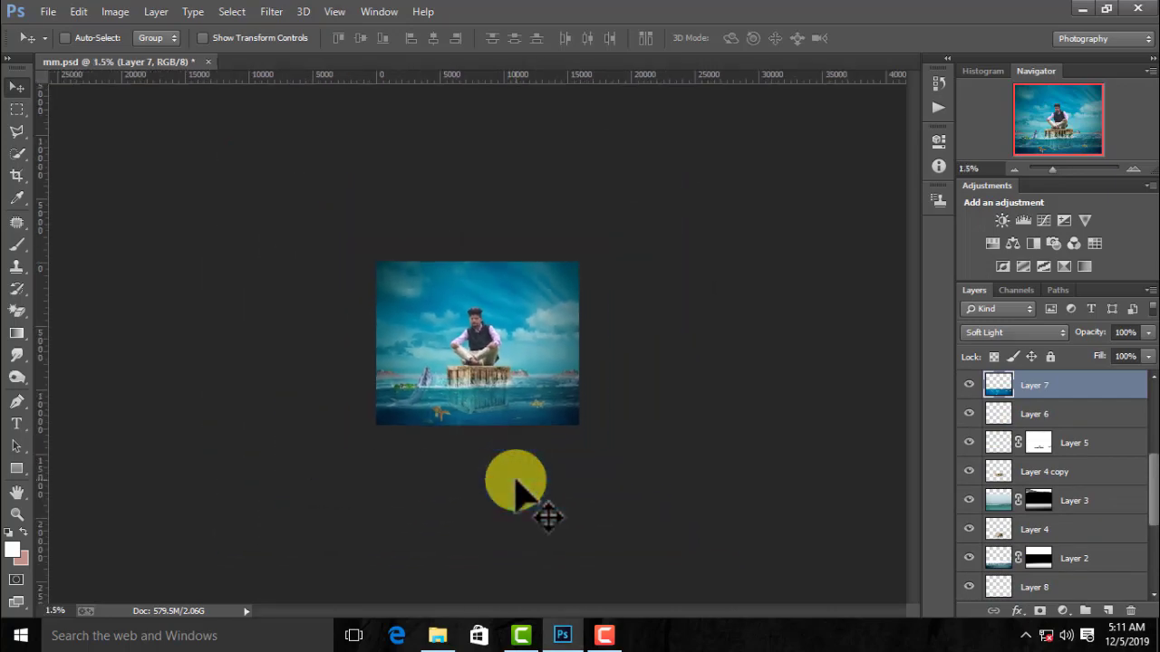
key(ctrl+plus)
key(ctrl+plus)
key(ctrl+plus)
key(ctrl+minus)
key(ctrl+minus)
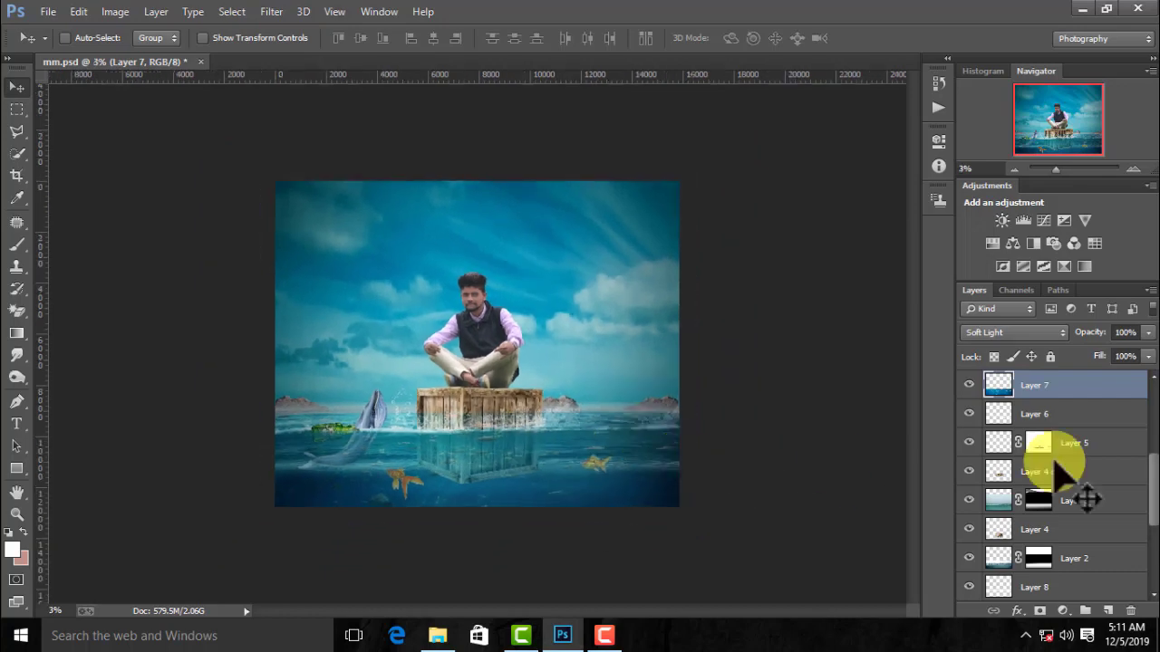
- Zoom in on the composite and duplicate the merged Layer 7 as Layer 7 copy
right_click(1108, 388)
click(835, 496)
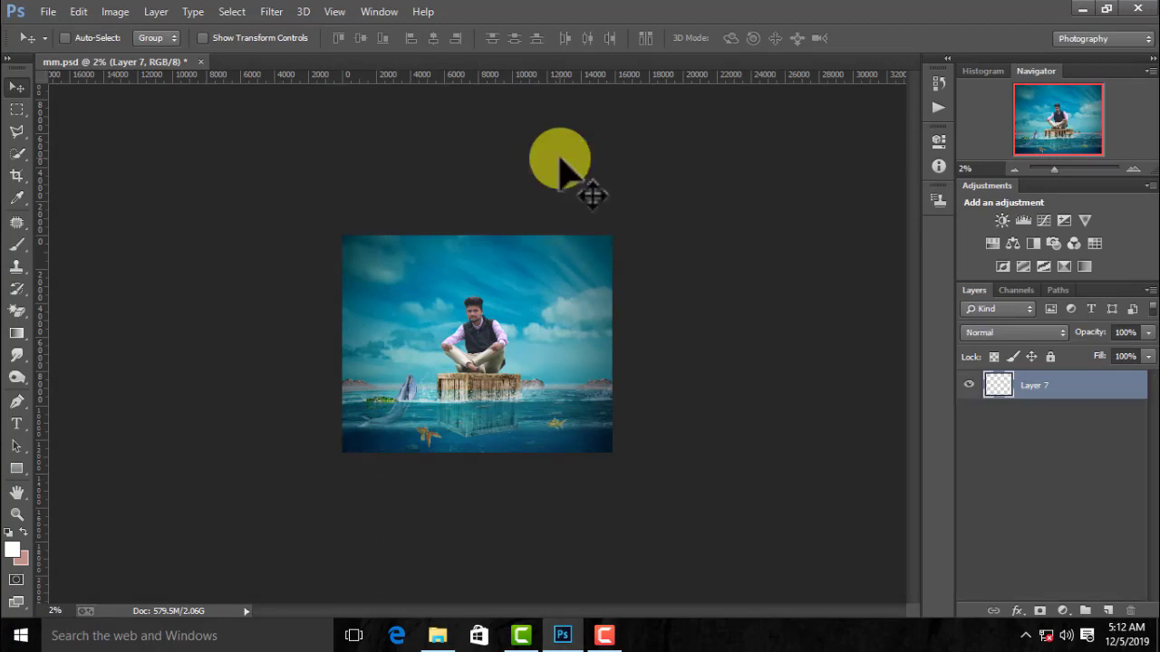
key(ctrl+plus)
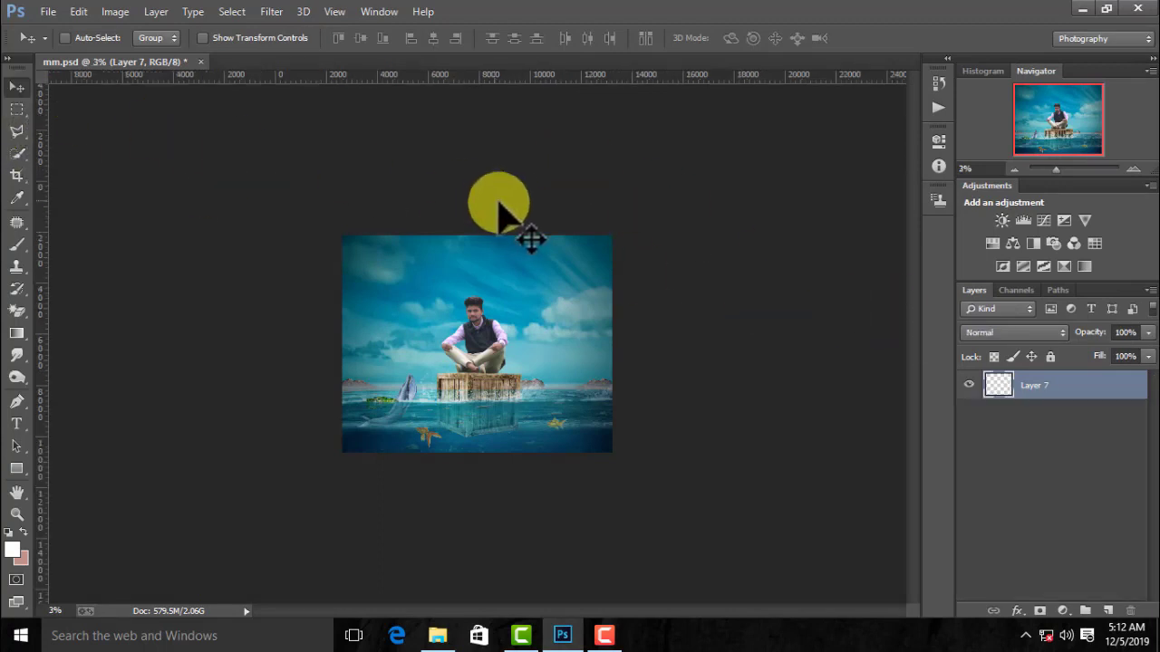
key(ctrl+plus)
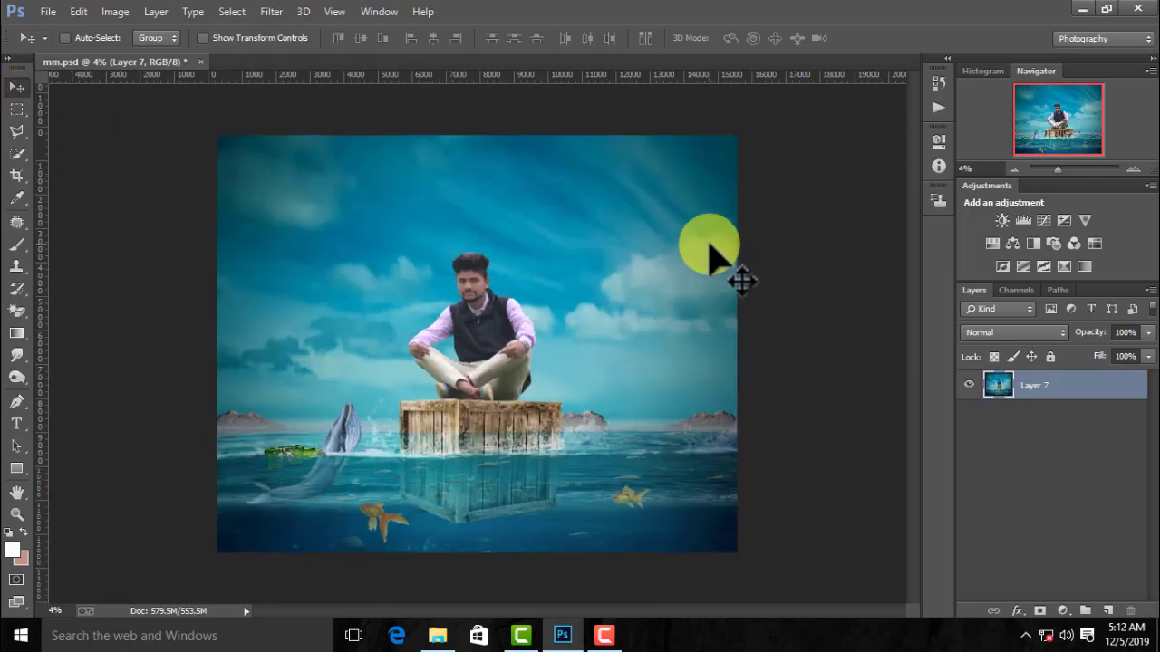
key(ctrl+j)
- Apply Color Efex Pro 3.0 Brilliance/Warmth (brilliance 55%, warmth 53%), then Merge Visible
click(271, 11)
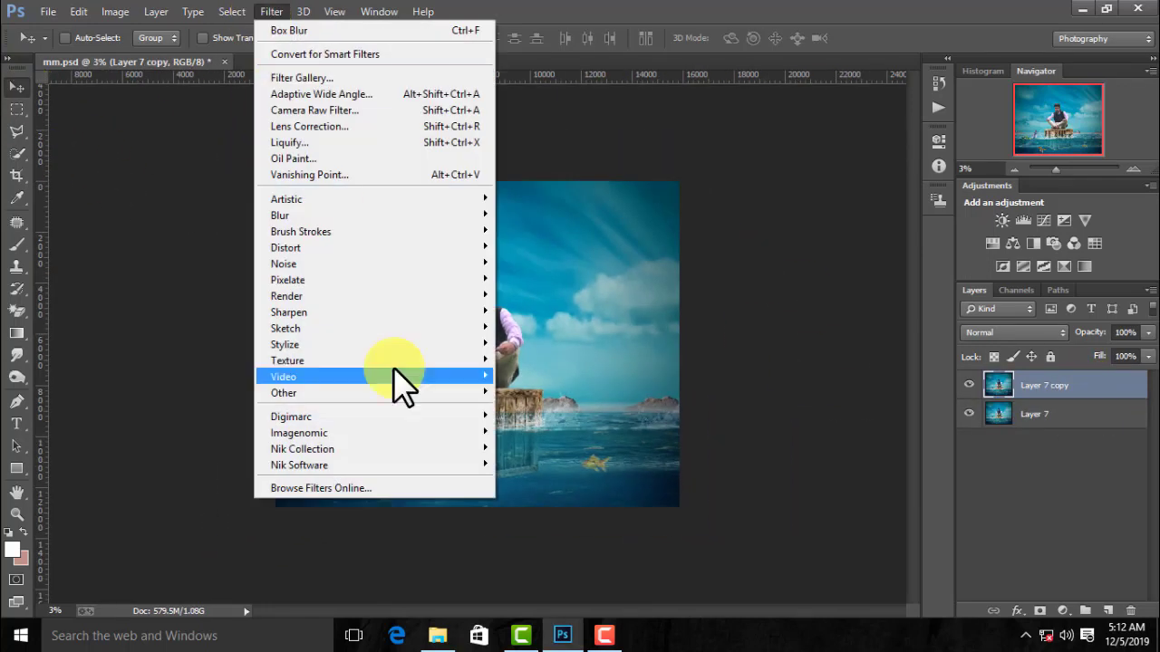
click(535, 464)
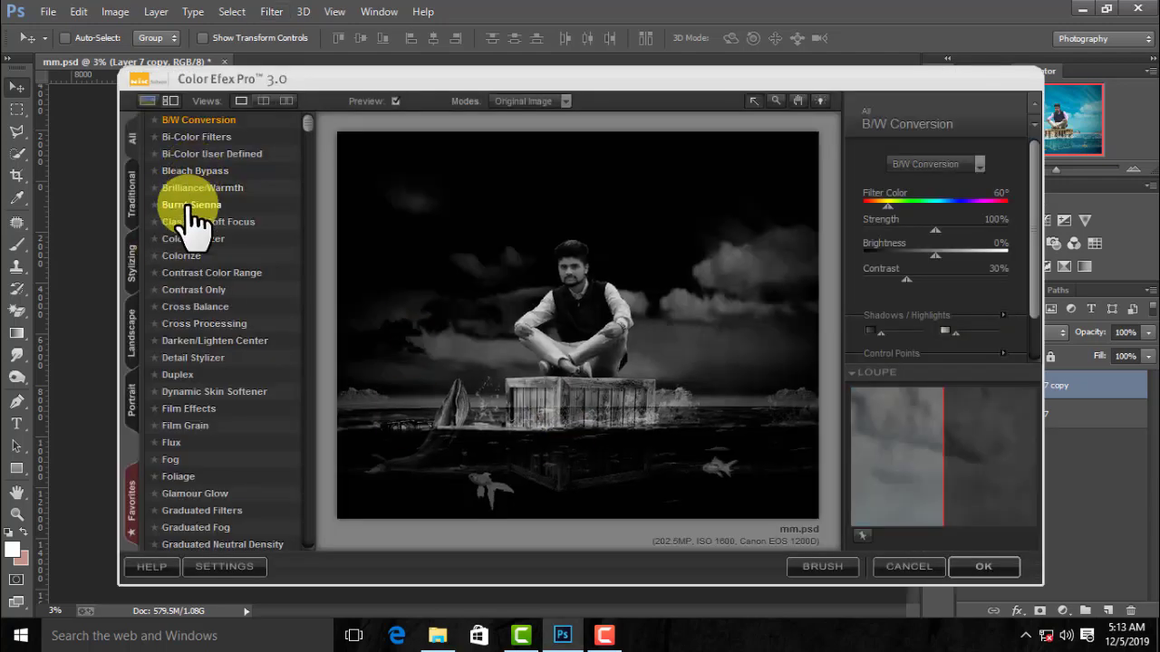
click(192, 188)
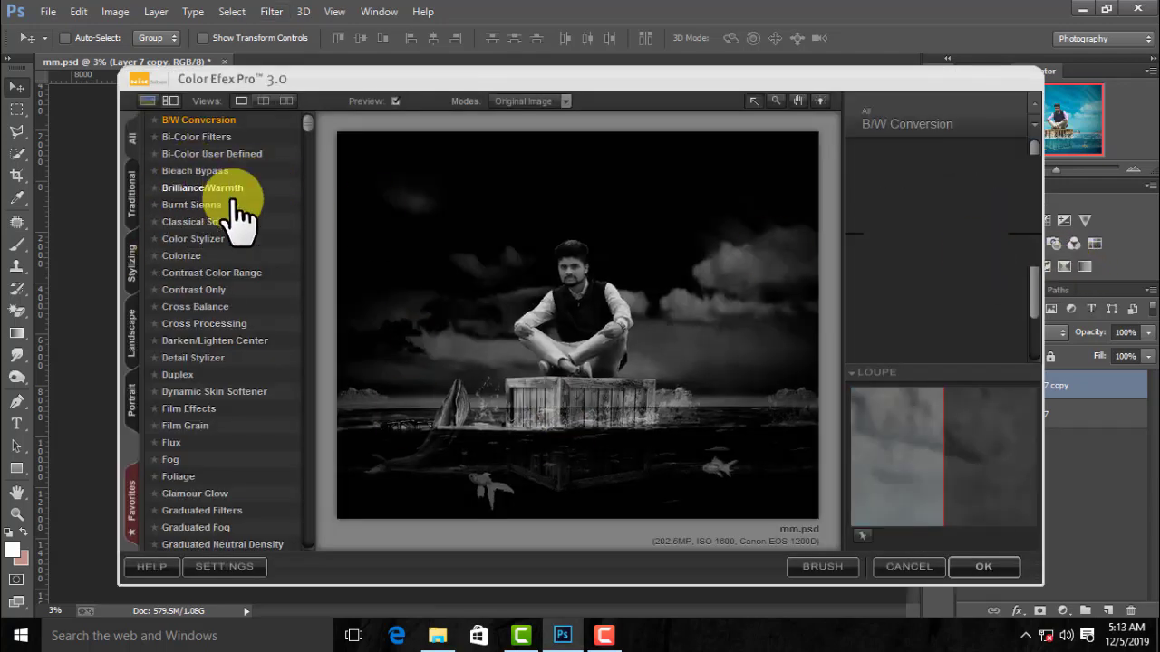
mouse_move(942, 196)
mouse_down()
mouse_move(1035, 182)
mouse_move(942, 186)
mouse_up()
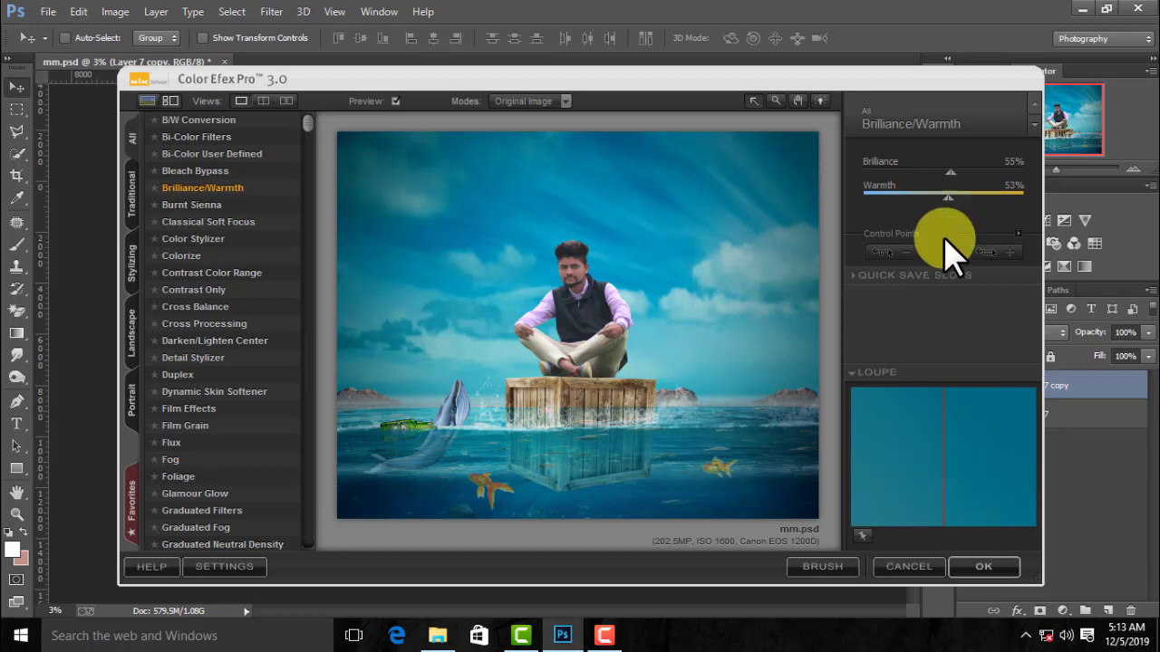
click(978, 568)
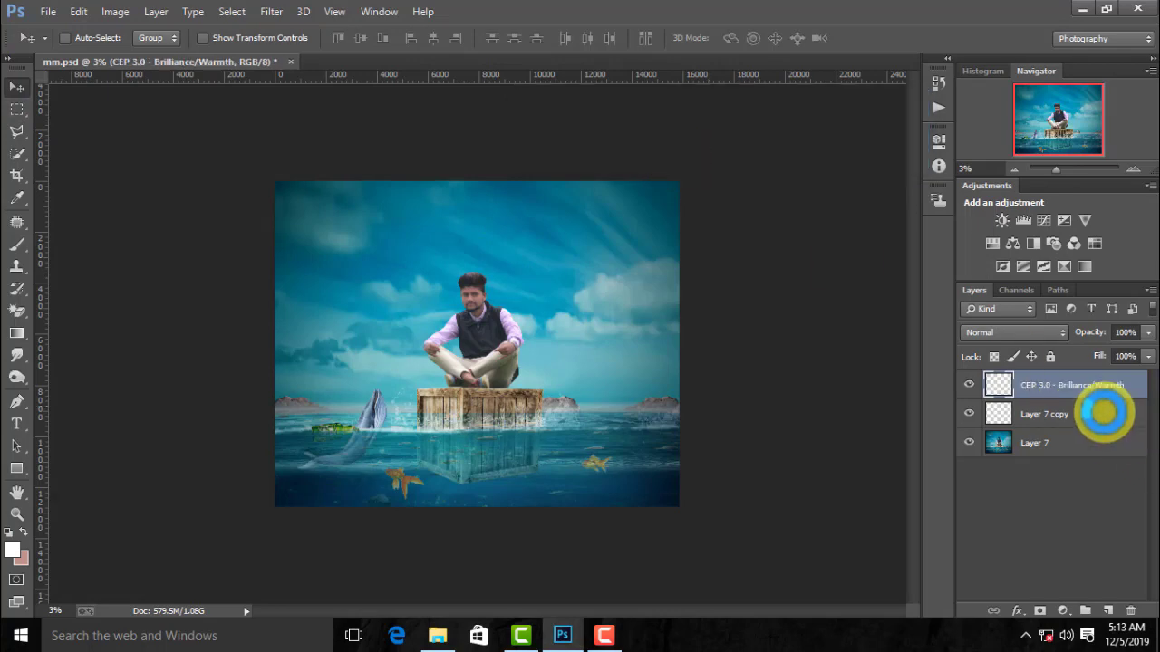
right_click(986, 426)
click(788, 502)
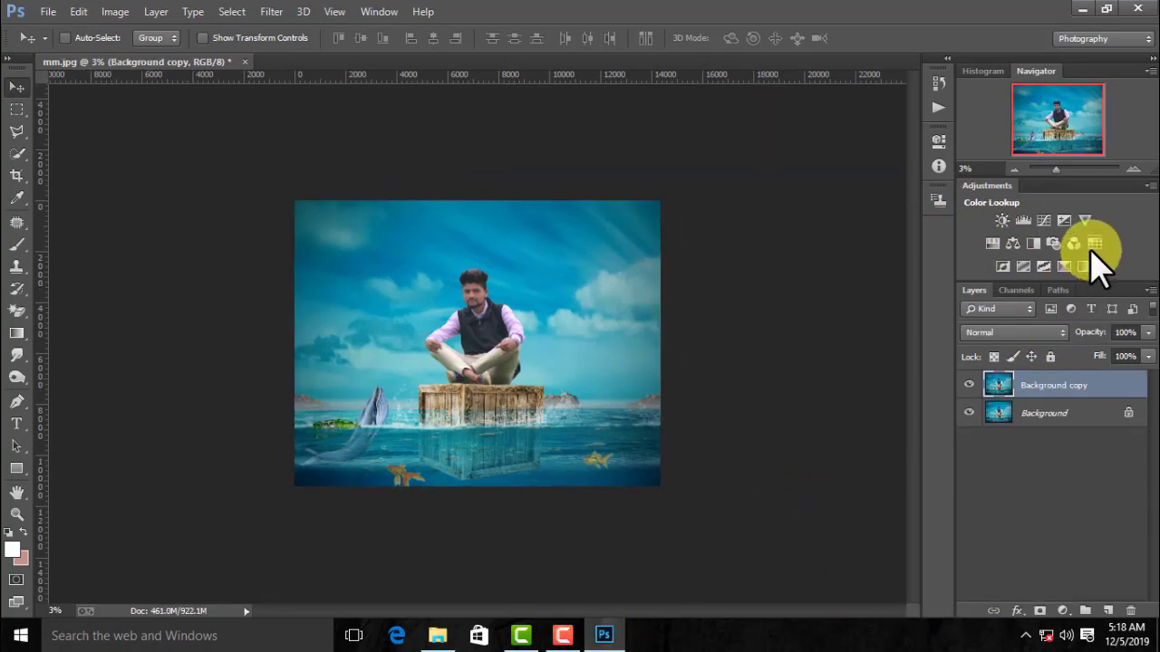
- Add a Color Lookup adjustment layer using the FoggyNight.3DL LUT
click(1092, 246)
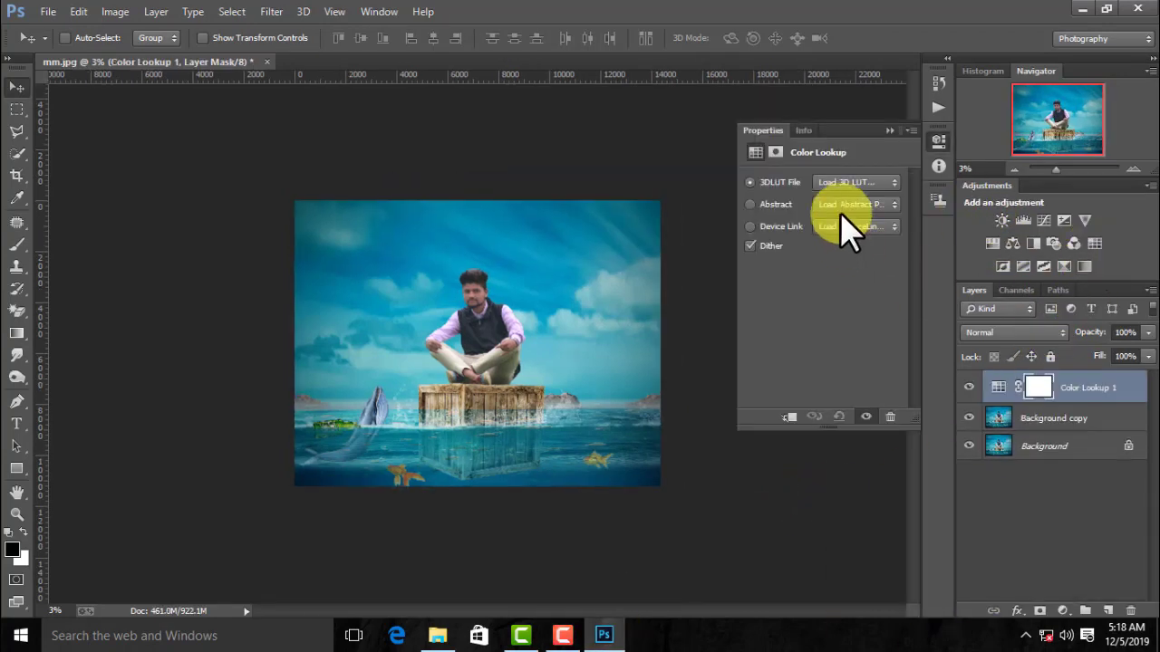
click(861, 184)
click(864, 247)
key(Down)
key(Down)
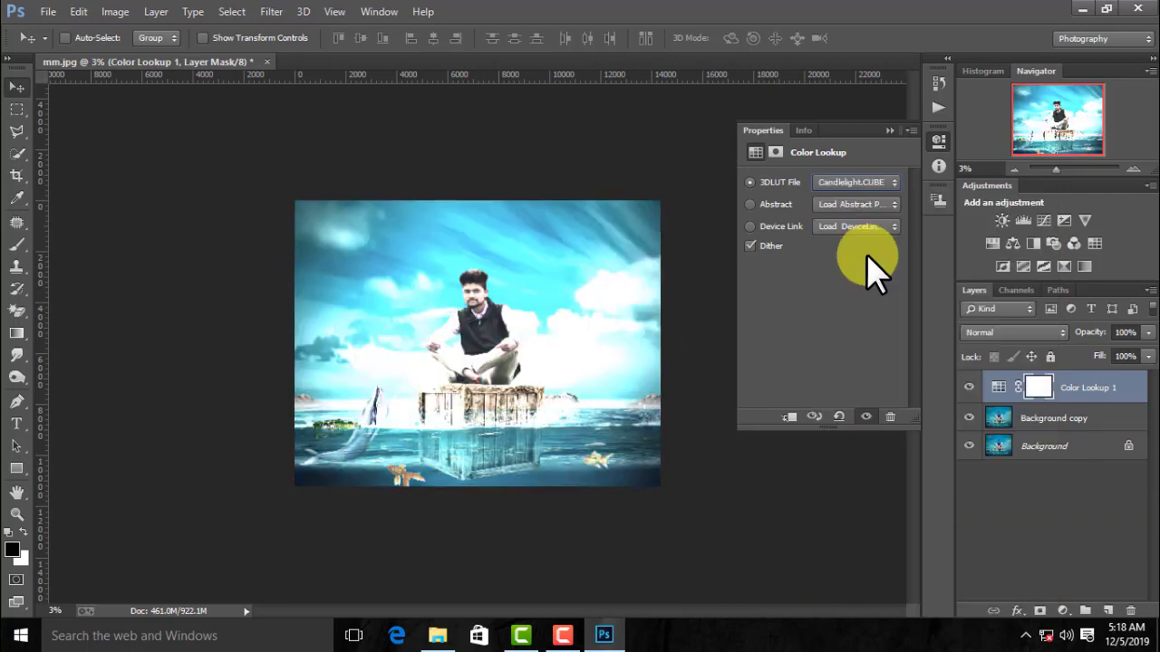
key(Down)
key(Down)
key(Down)
key(Down)
key(Down)
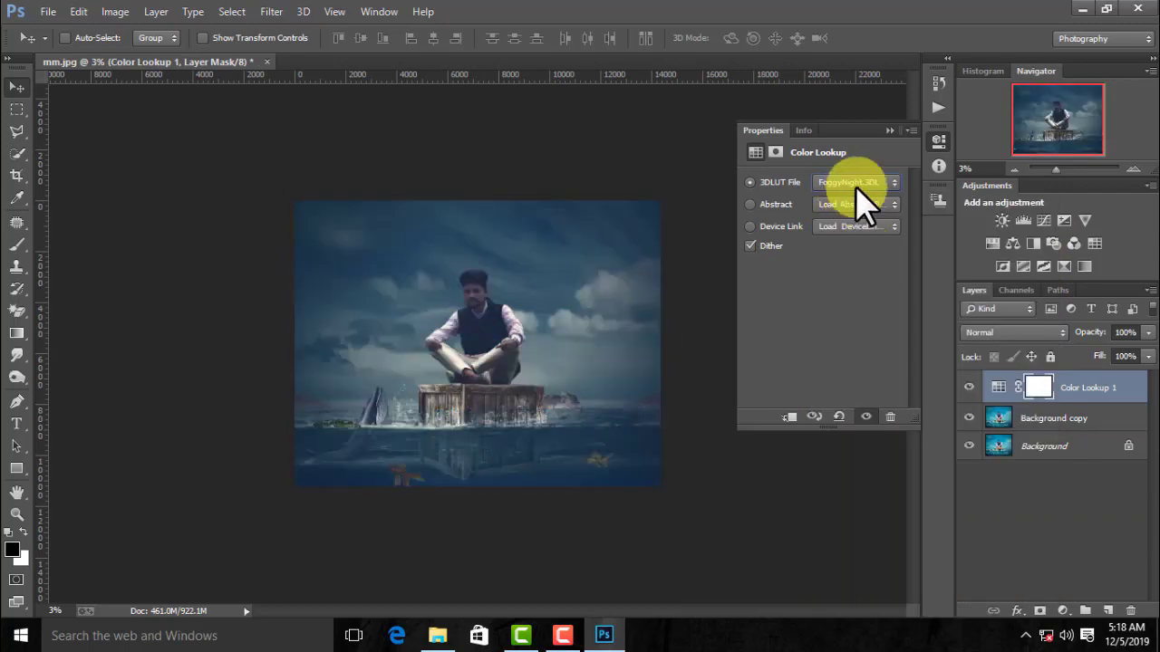
- Blend the Color Lookup layer in Lighten mode at 57% opacity and 55% fill
mouse_move(1148, 333)
mouse_down()
mouse_move(1107, 362)
mouse_move(1110, 352)
mouse_up()
click(1006, 333)
click(977, 226)
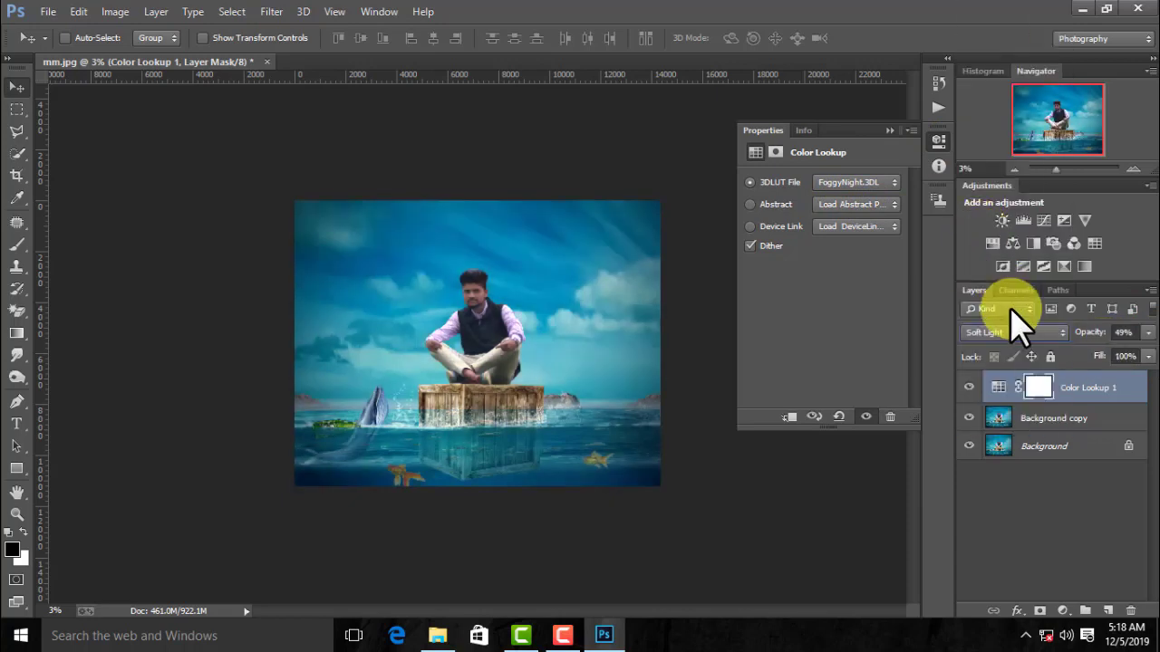
click(1011, 332)
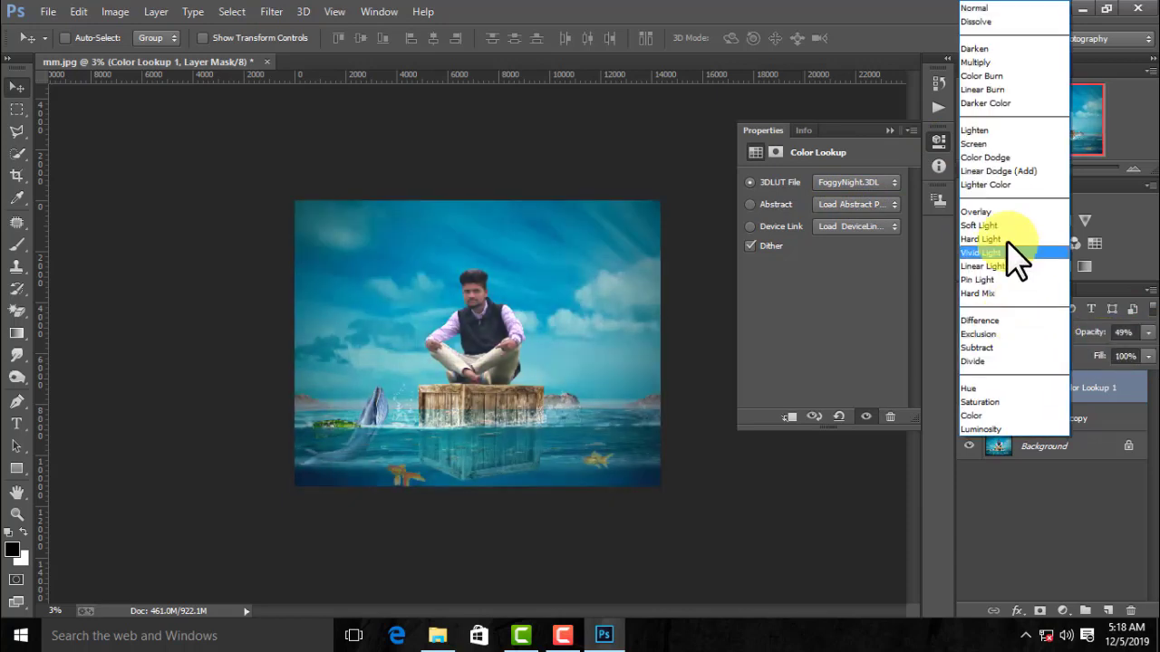
click(976, 159)
key(Up)
key(Up)
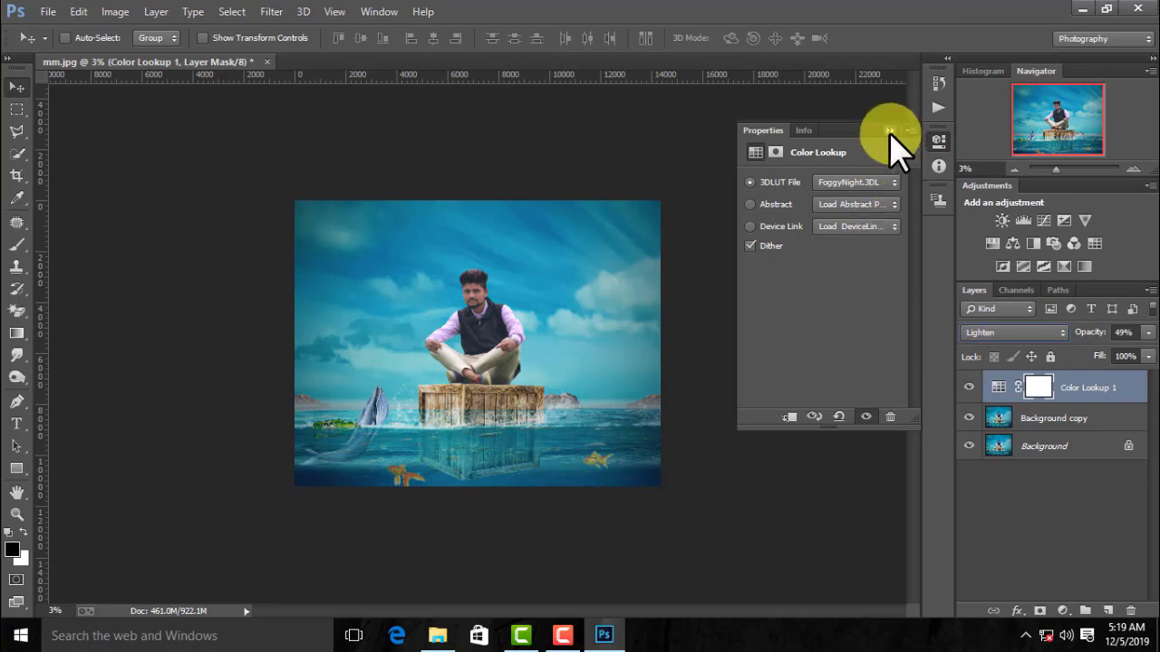
click(890, 132)
drag(1148, 356, 1114, 373)
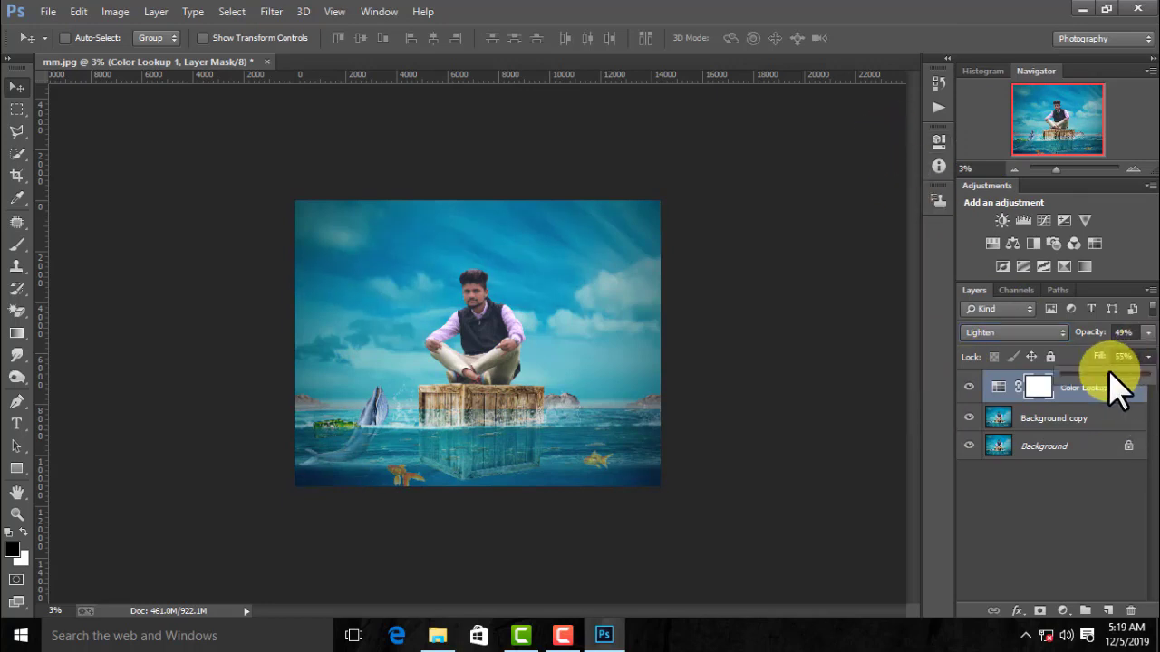
click(1148, 333)
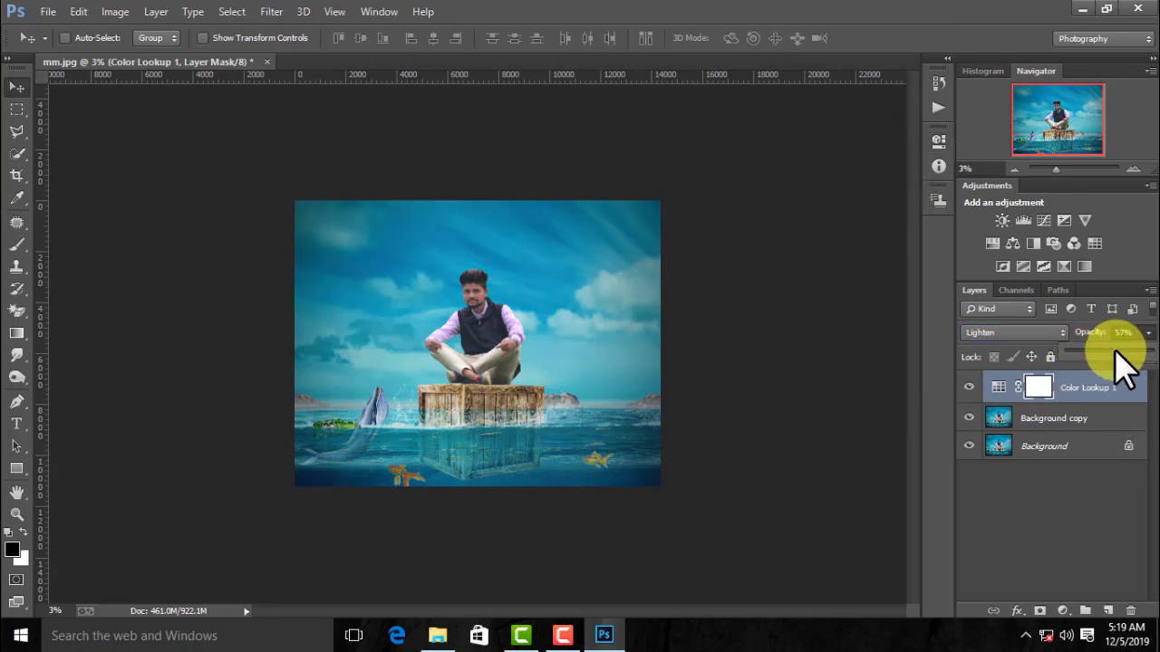
right_click(1124, 389)
- Flatten the image to a single Background layer and launch the Camera Raw Filter
click(940, 518)
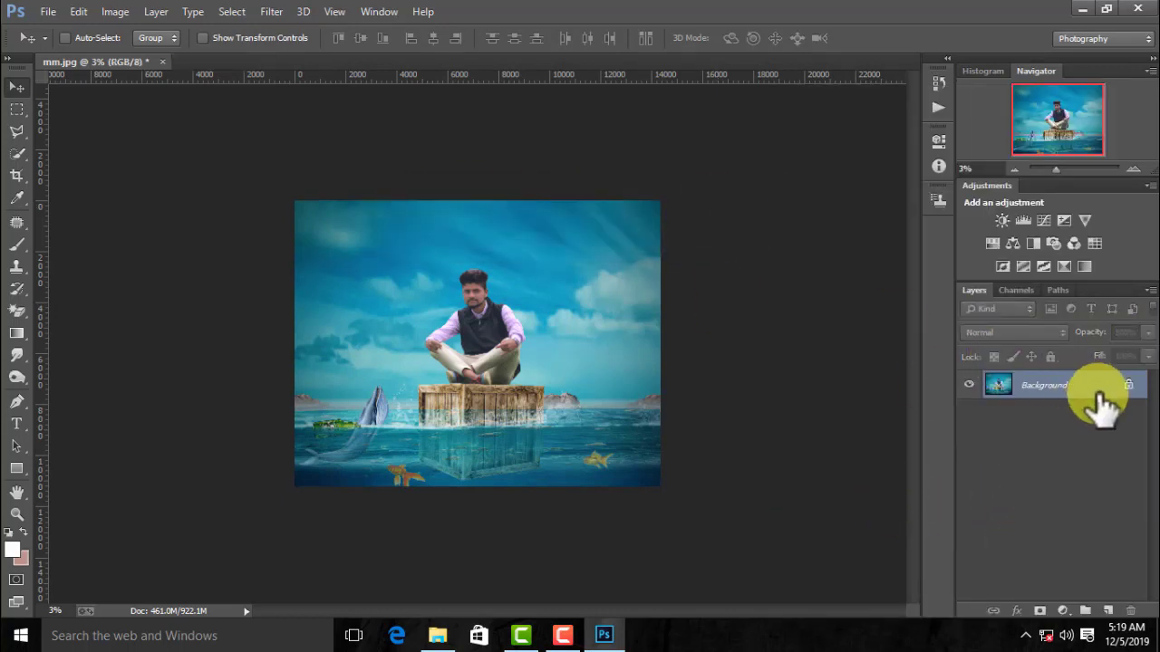
click(272, 12)
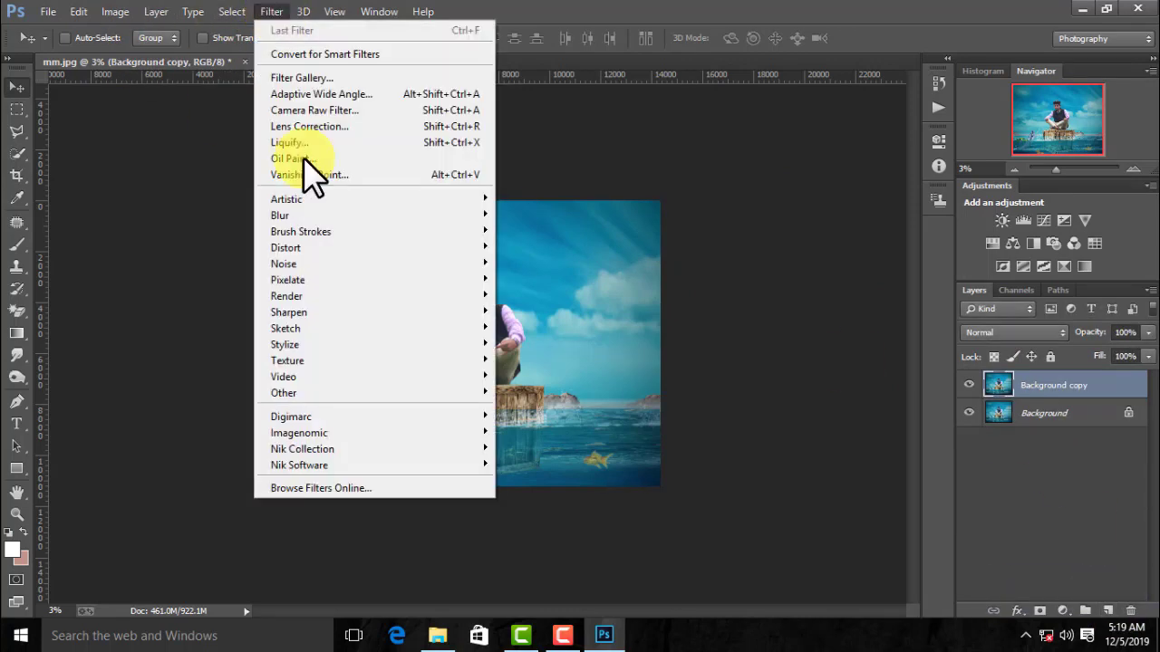
click(292, 112)
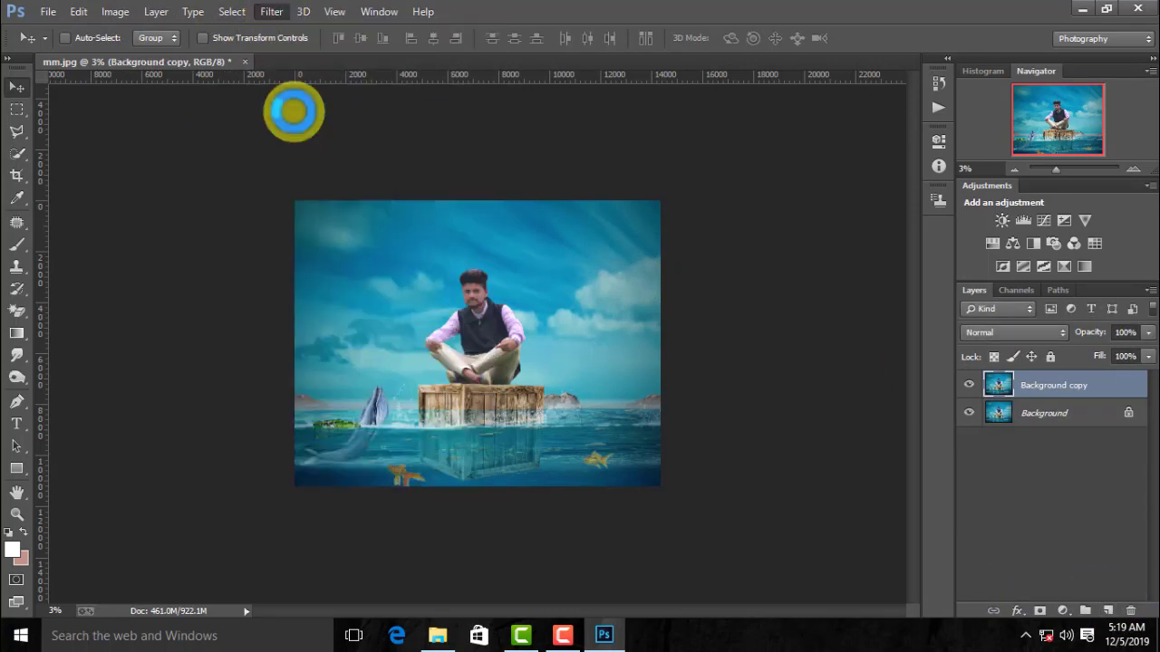
click(586, 338)
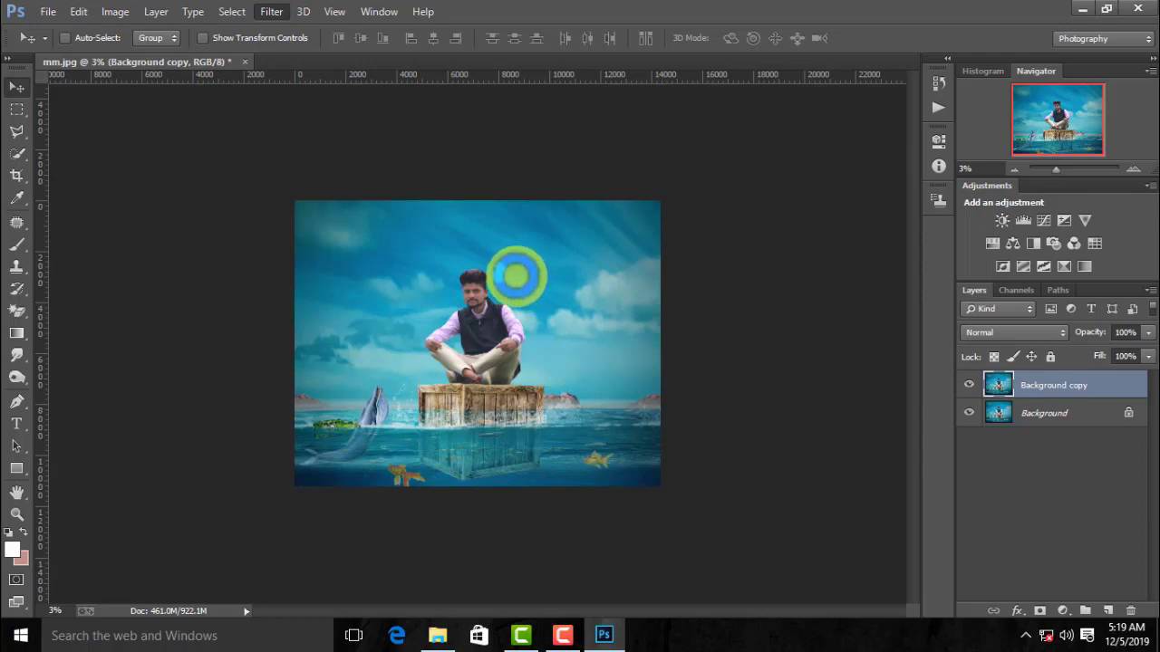
- In Camera Raw Basic, set Clarity +48, Blacks -9, Whites +18, Shadows +41, and adjust saturation and exposure
key(ctrl+shift+a)
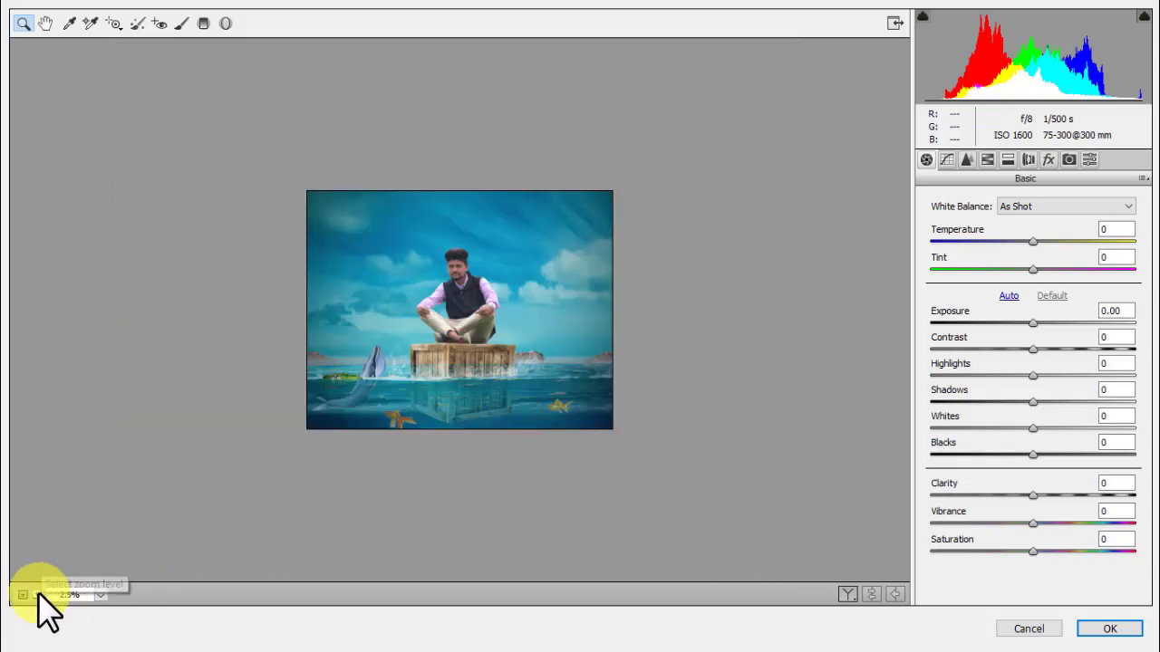
click(38, 594)
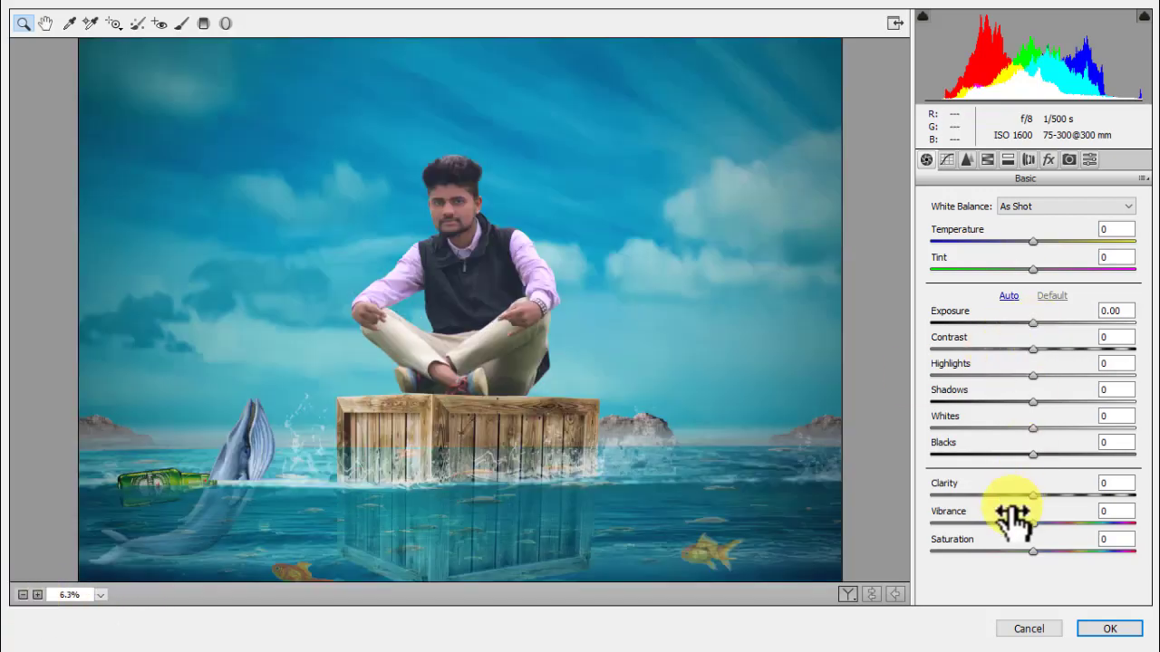
mouse_move(1034, 552)
mouse_down()
mouse_move(1098, 549)
mouse_move(1043, 550)
mouse_move(1051, 525)
mouse_move(1034, 525)
mouse_up()
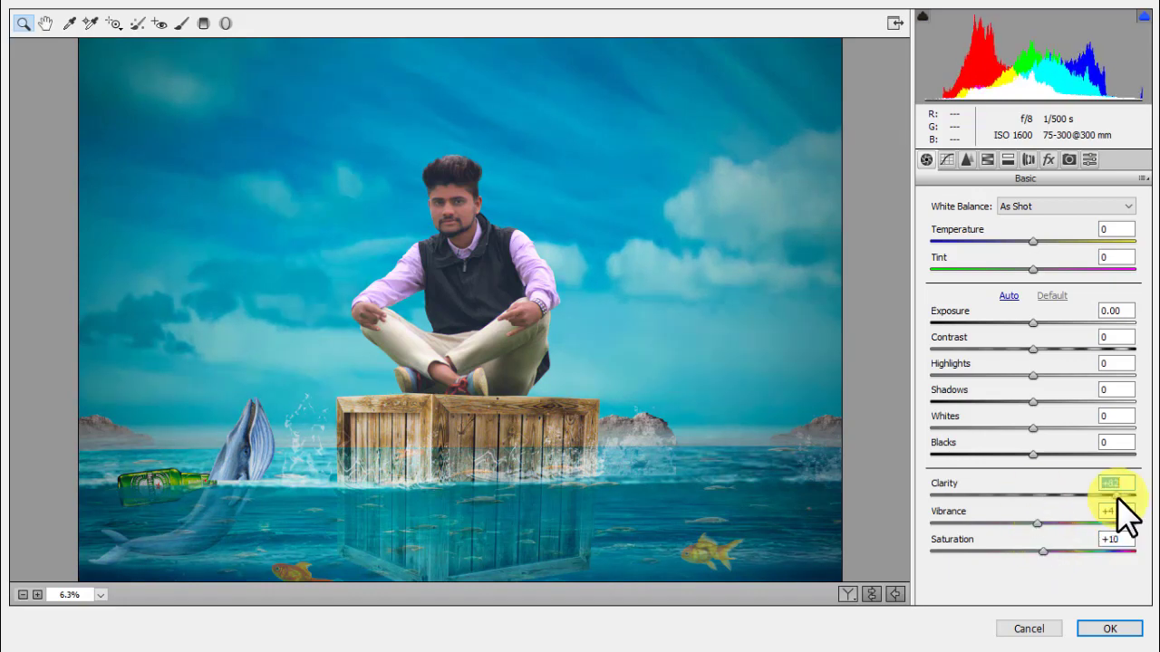
drag(1113, 497, 1079, 497)
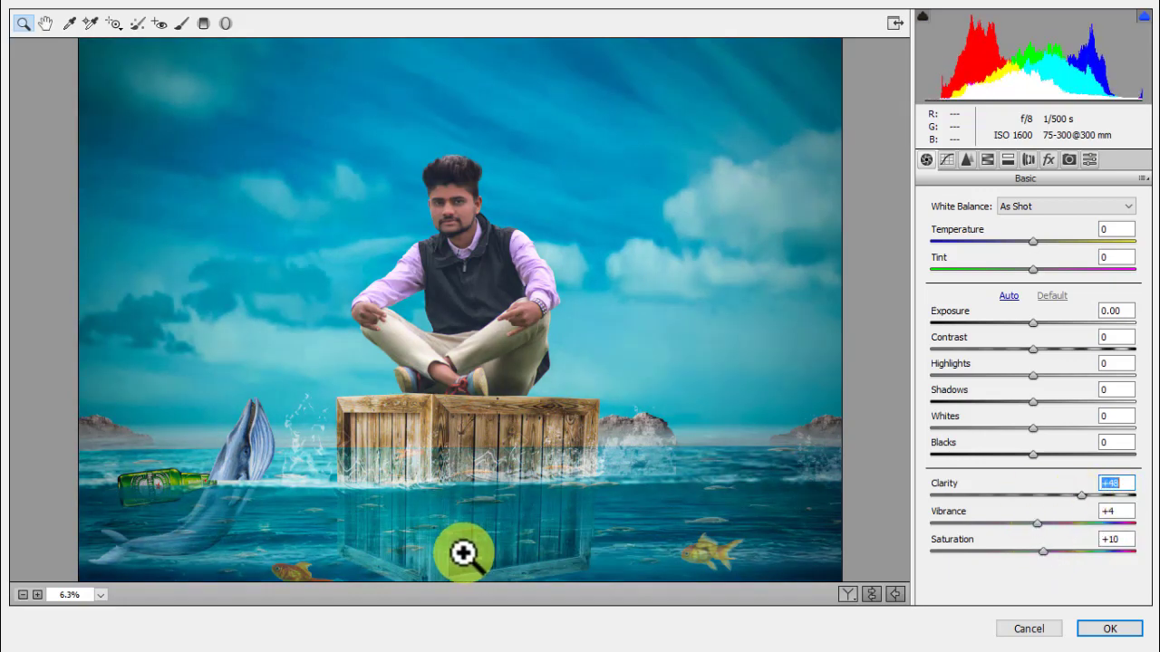
click(23, 594)
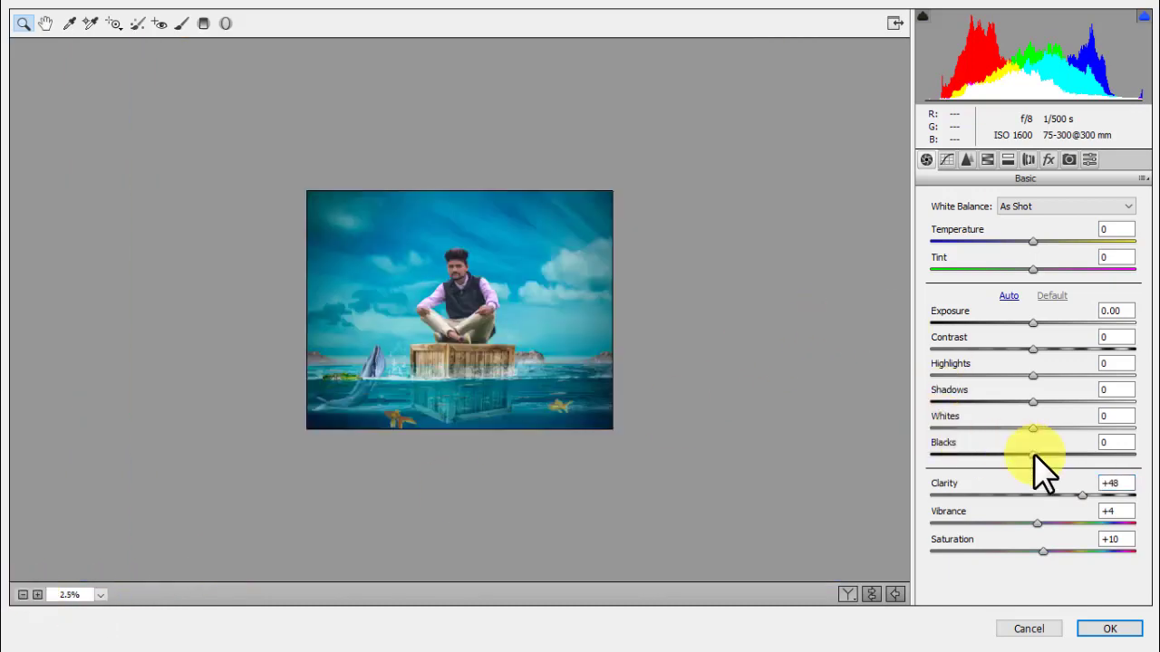
mouse_move(1034, 454)
mouse_down()
mouse_move(1128, 462)
mouse_move(1025, 459)
mouse_up()
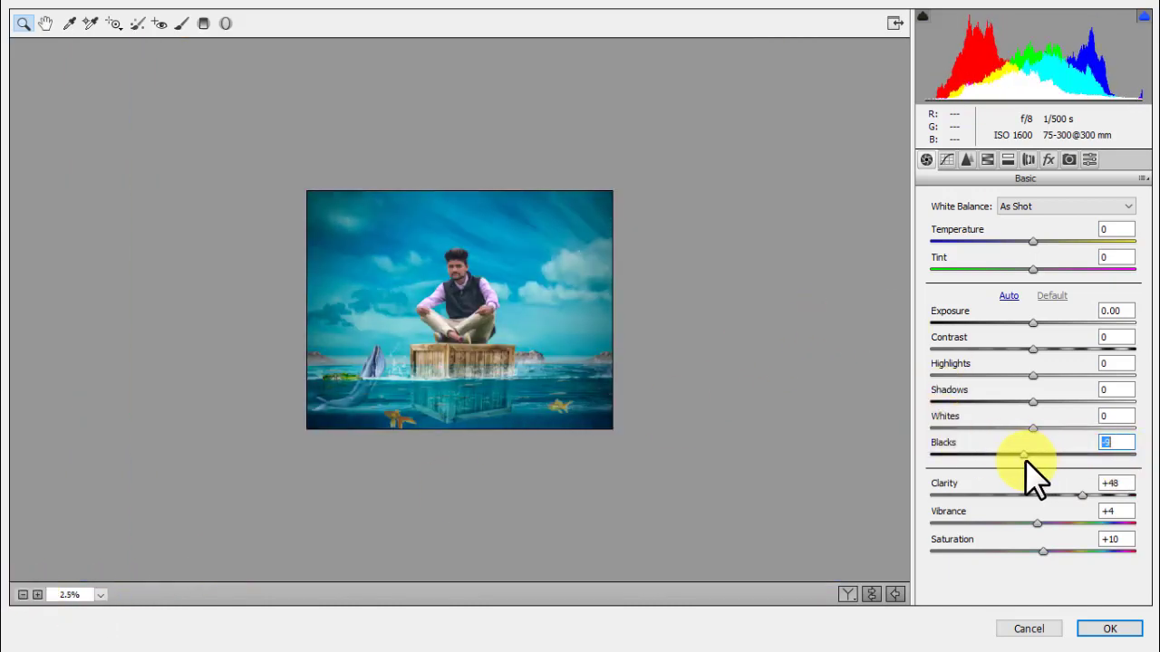
click(37, 594)
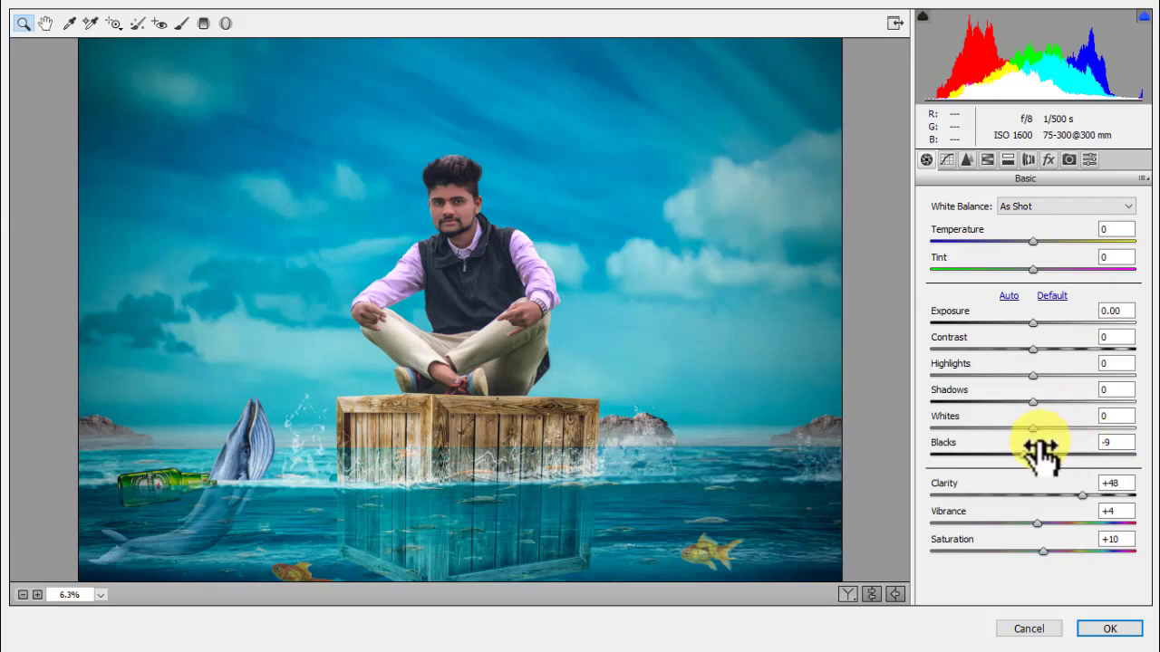
mouse_move(1039, 427)
mouse_down()
mouse_move(1056, 422)
mouse_move(1039, 426)
mouse_move(1018, 402)
mouse_up()
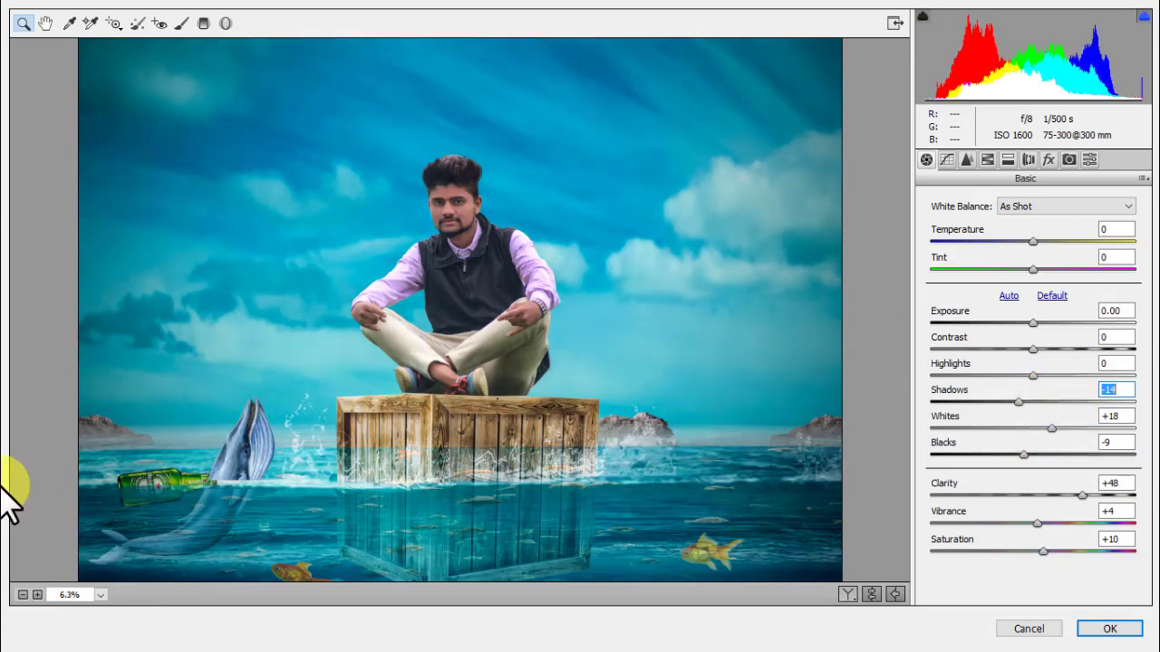
click(20, 594)
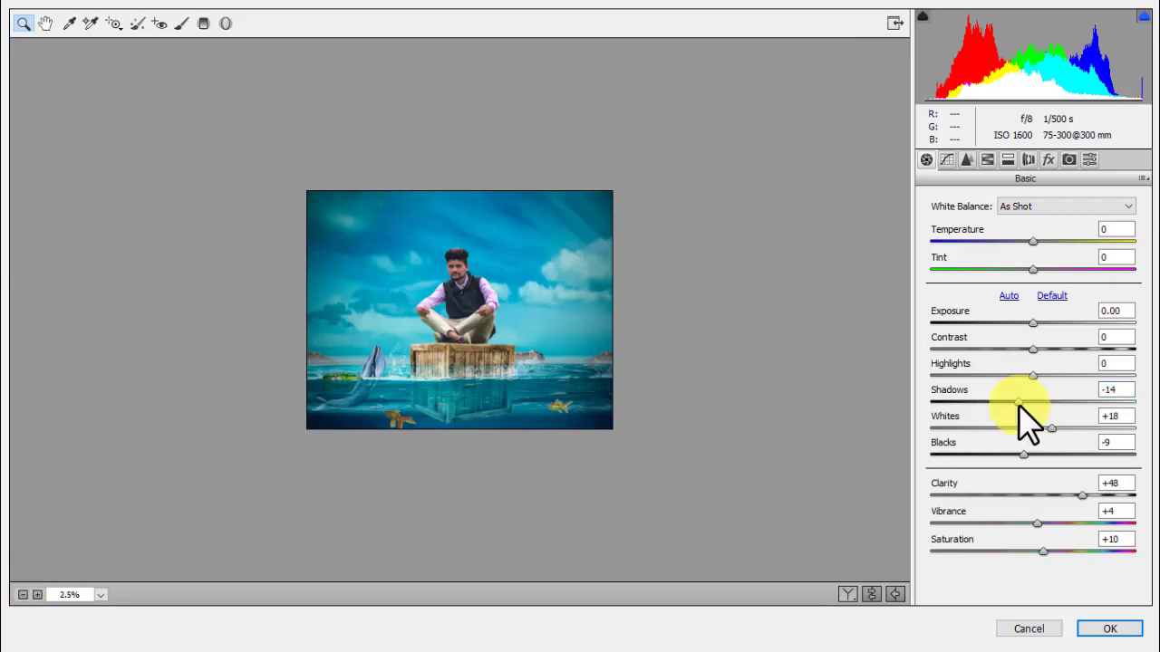
mouse_move(1019, 402)
mouse_down()
mouse_move(1094, 402)
mouse_move(978, 402)
mouse_move(1133, 401)
mouse_move(1074, 402)
mouse_move(997, 375)
mouse_move(1074, 375)
mouse_move(1065, 350)
mouse_move(1084, 349)
mouse_move(1055, 349)
mouse_move(1069, 349)
mouse_move(1033, 324)
mouse_up()
drag(1033, 270, 1044, 241)
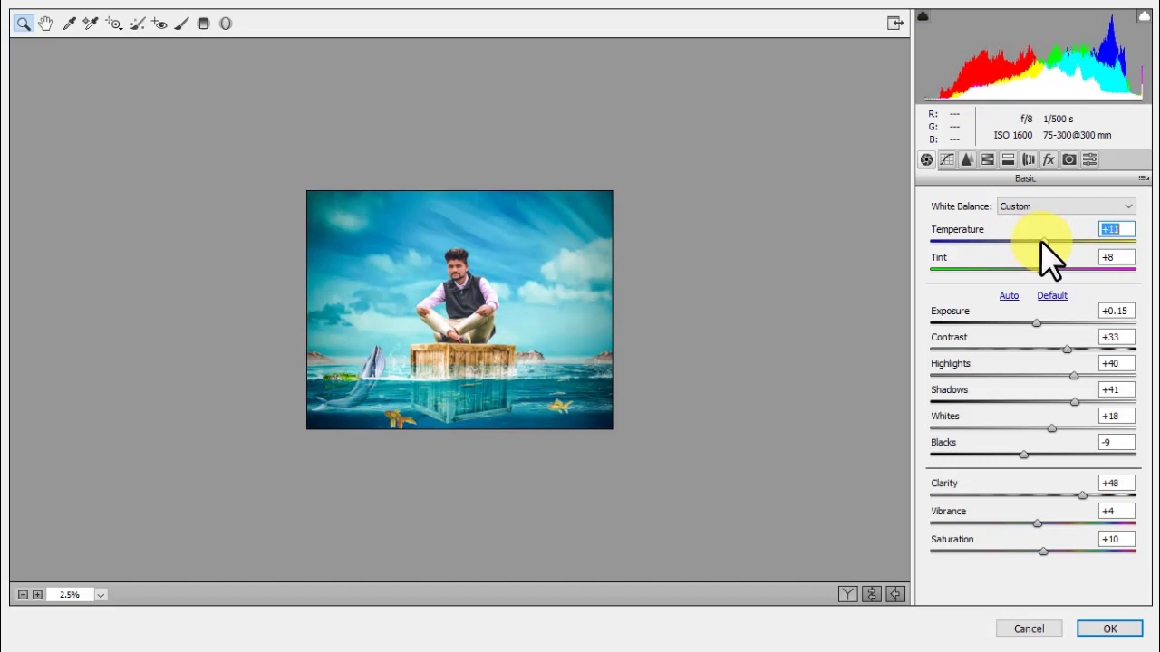
- Shift the HSL hues: Reds -18, Oranges and Yellows +5
click(962, 160)
click(988, 160)
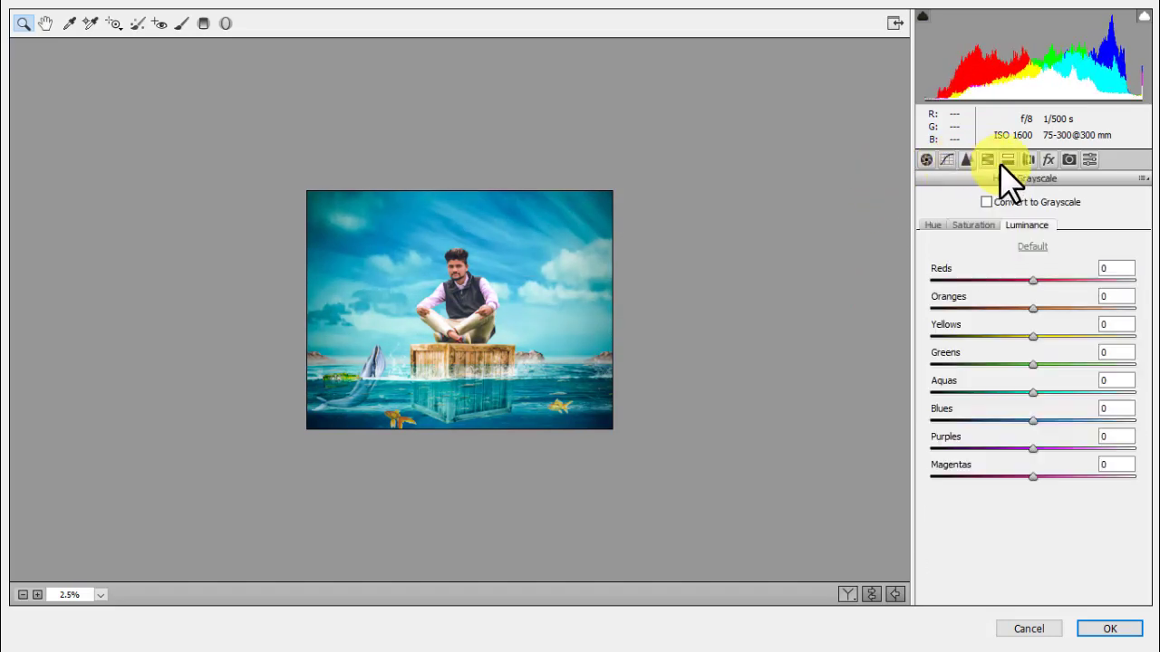
click(934, 225)
drag(984, 280, 1028, 281)
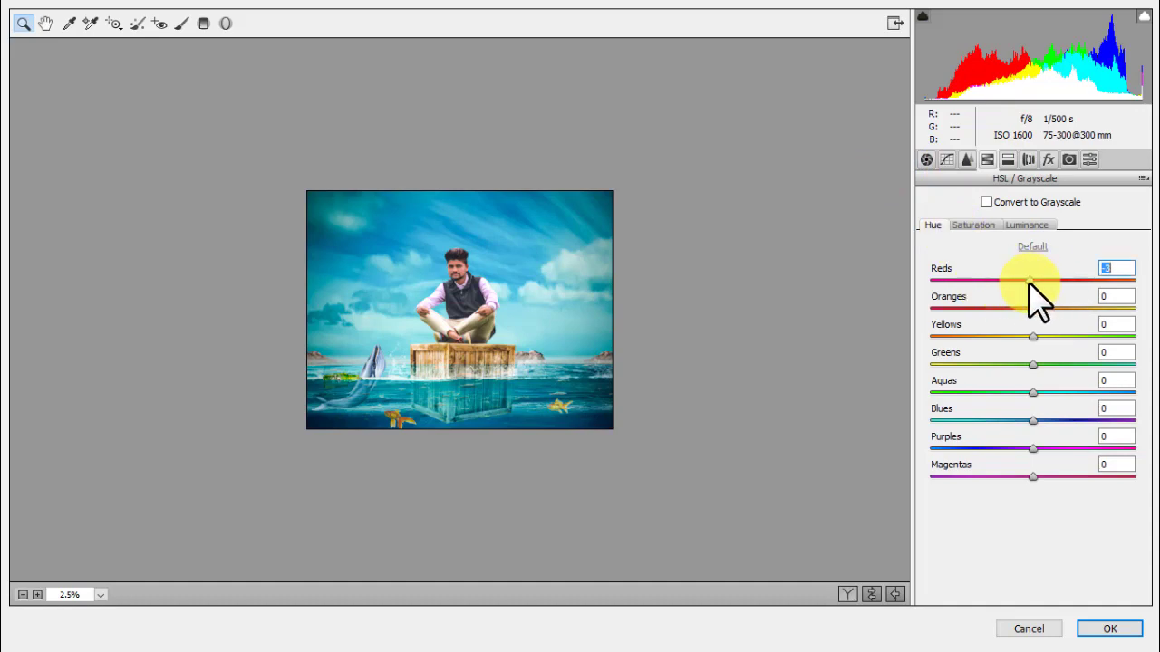
click(37, 594)
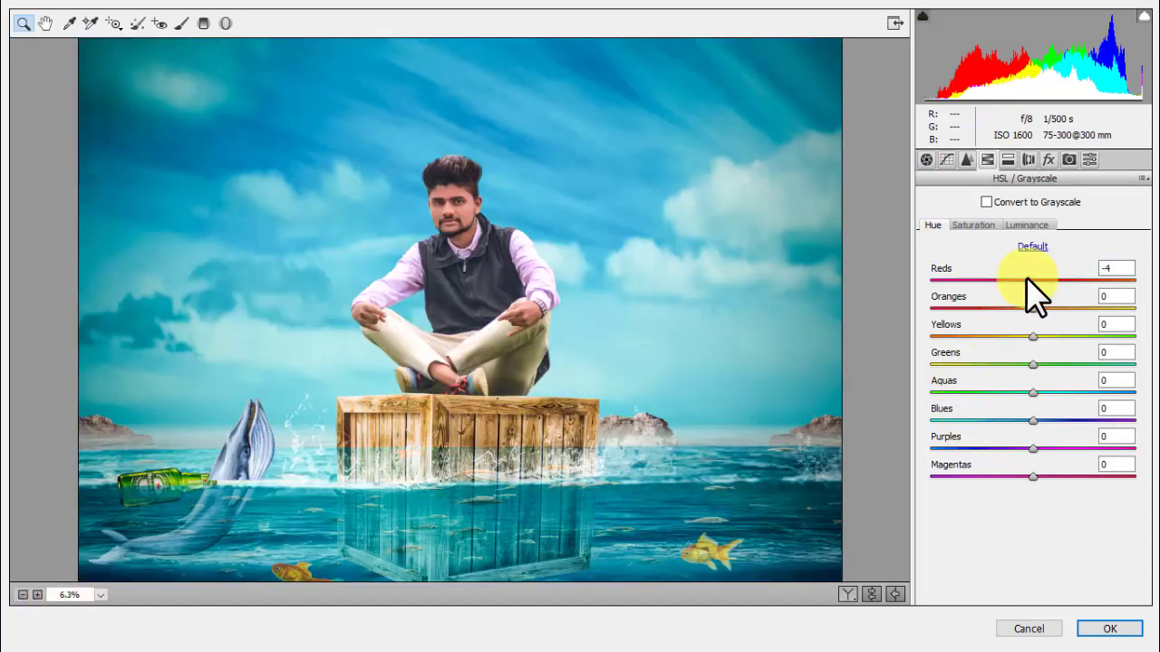
mouse_move(1057, 278)
mouse_down()
mouse_move(1013, 282)
mouse_move(1037, 309)
mouse_move(1040, 337)
mouse_move(1059, 341)
mouse_up()
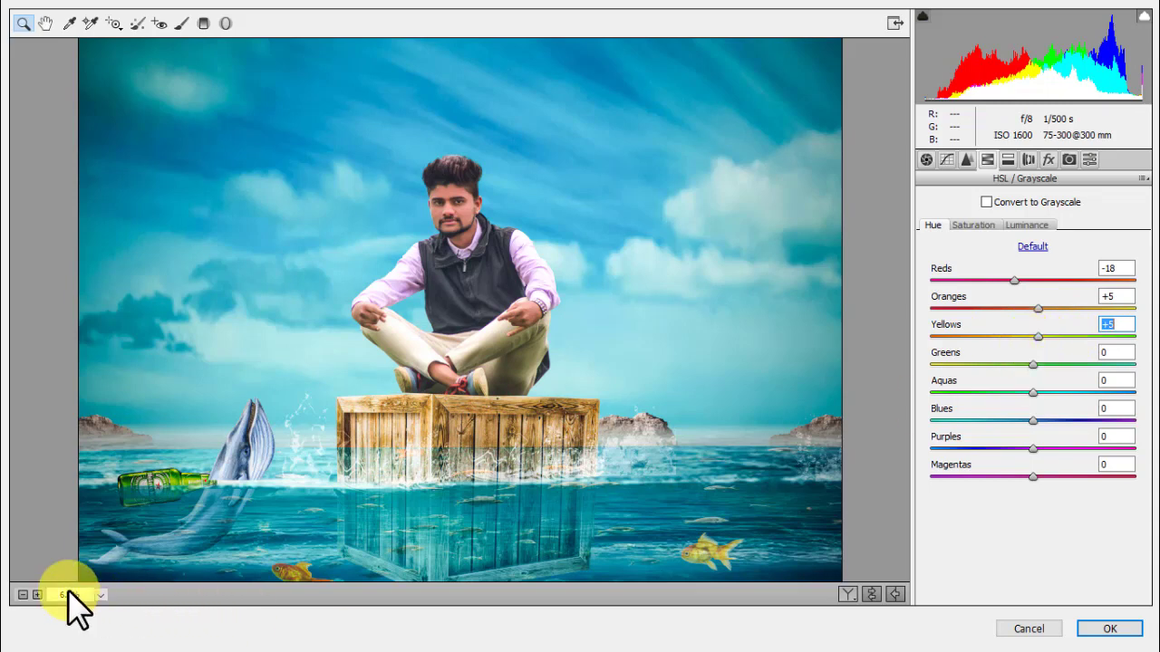
click(22, 594)
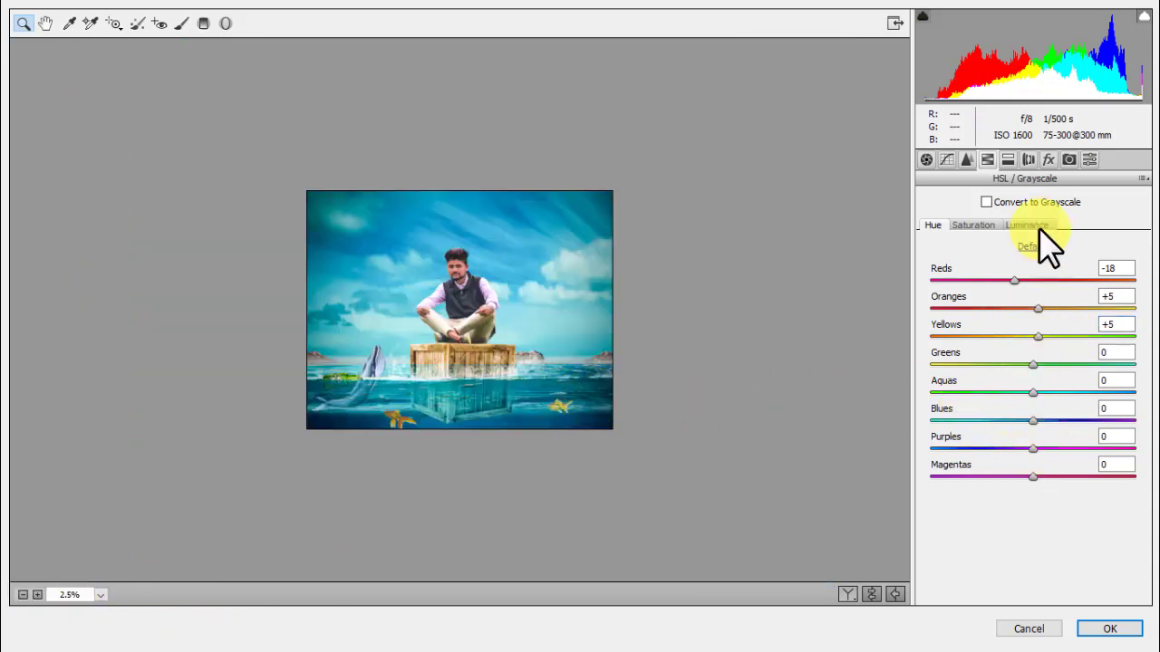
- Set HSL saturation to Reds +3, Oranges +16, and Reds luminance to +5
click(973, 225)
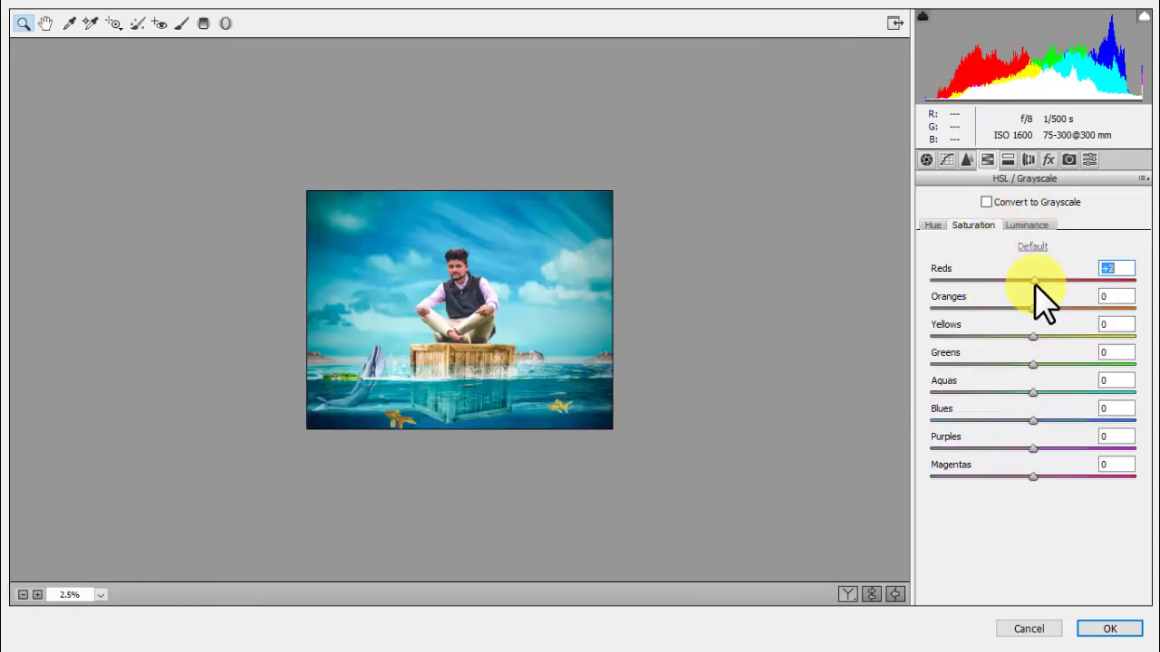
drag(1035, 308, 1050, 312)
click(37, 594)
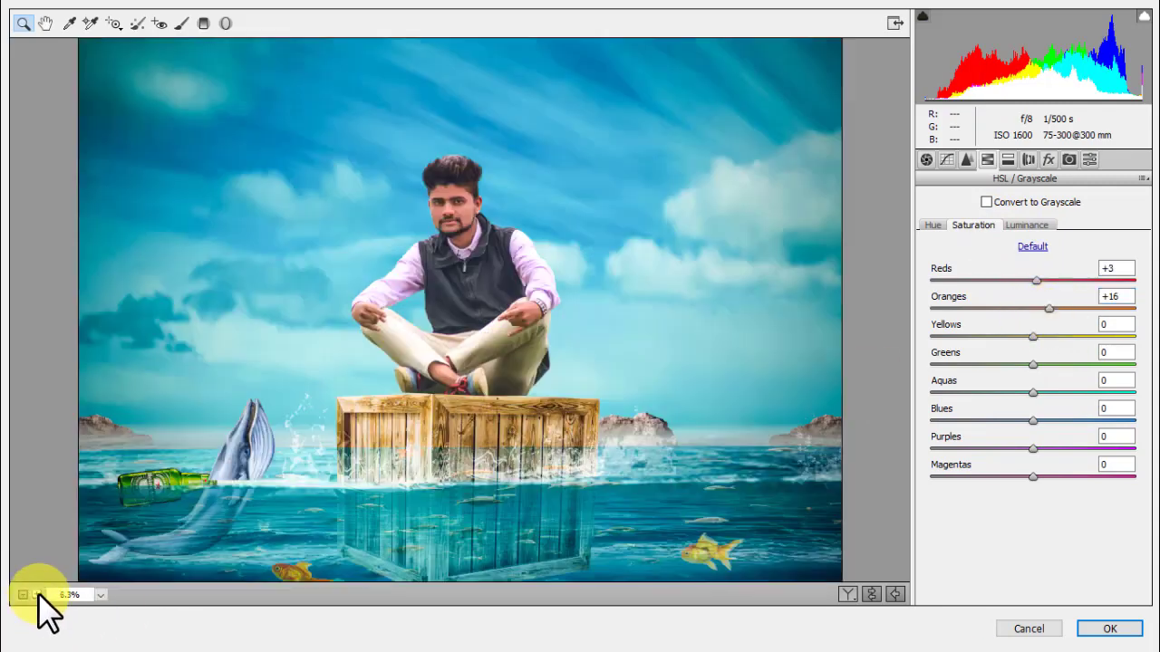
click(1026, 225)
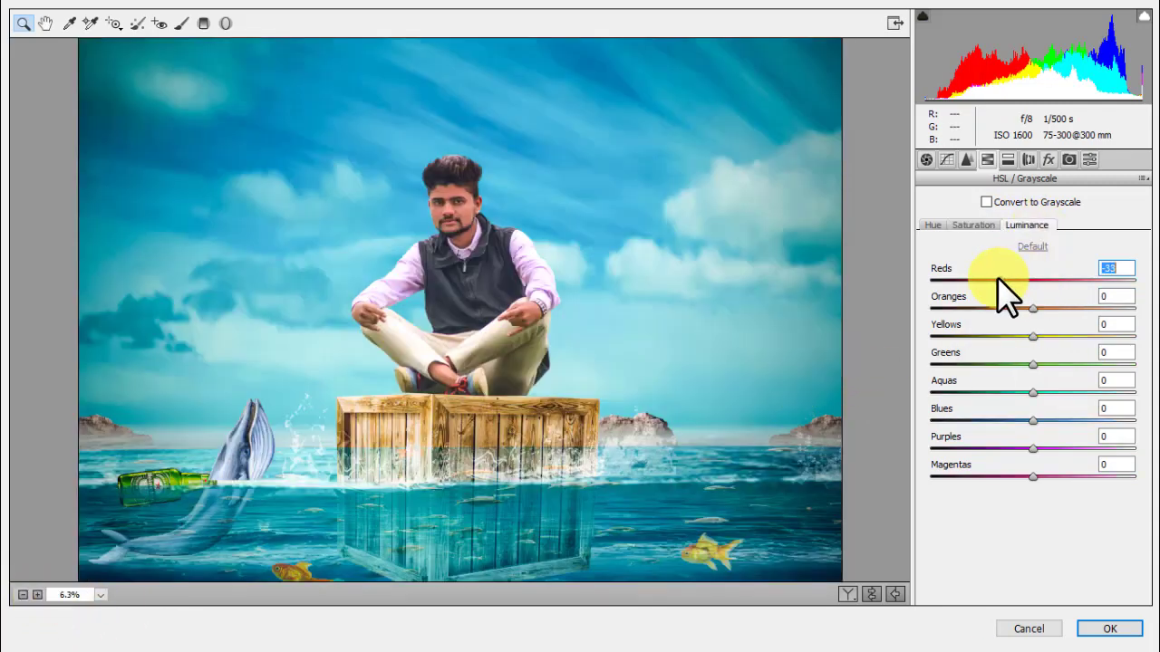
mouse_move(1002, 279)
mouse_down()
mouse_move(1040, 281)
mouse_move(1039, 308)
mouse_up()
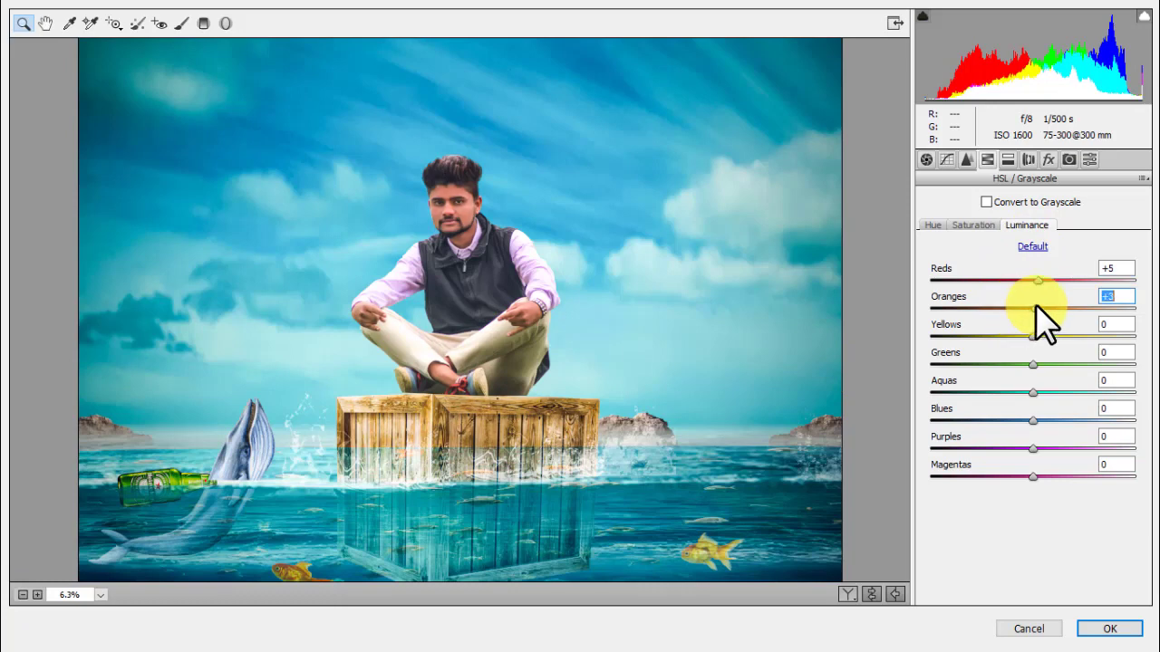
click(1027, 160)
- Add a Post Crop vignette with Roundness +39 and Feather 66
click(1048, 159)
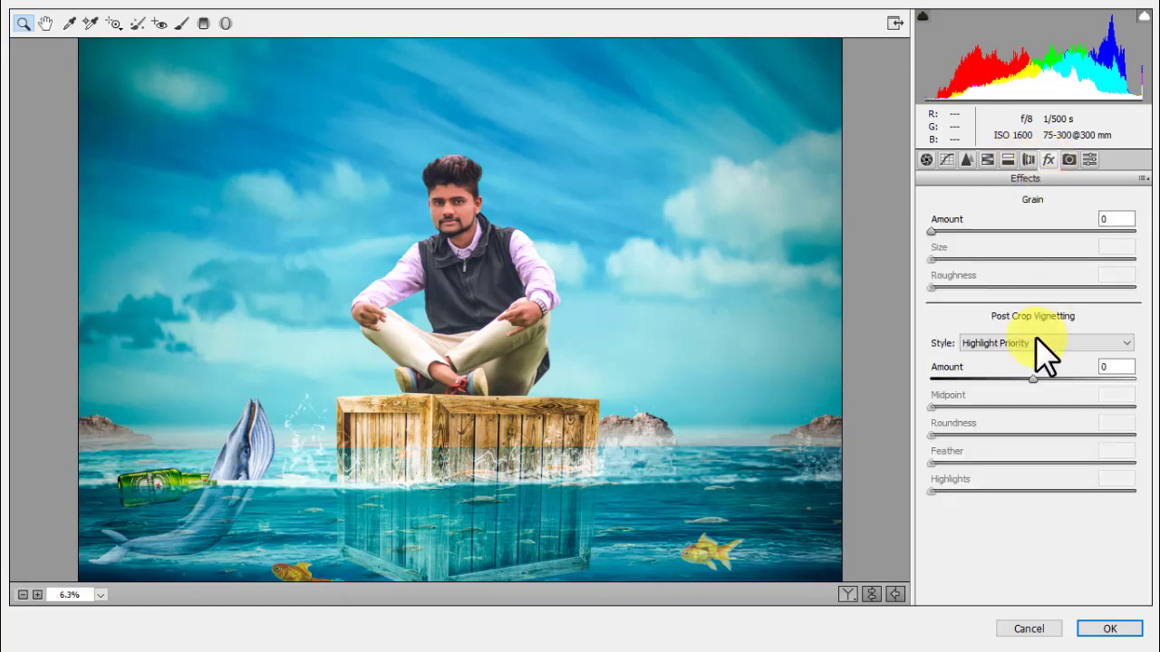
mouse_move(1033, 379)
mouse_down()
mouse_move(1013, 378)
mouse_move(1005, 396)
mouse_move(912, 409)
mouse_up()
click(22, 594)
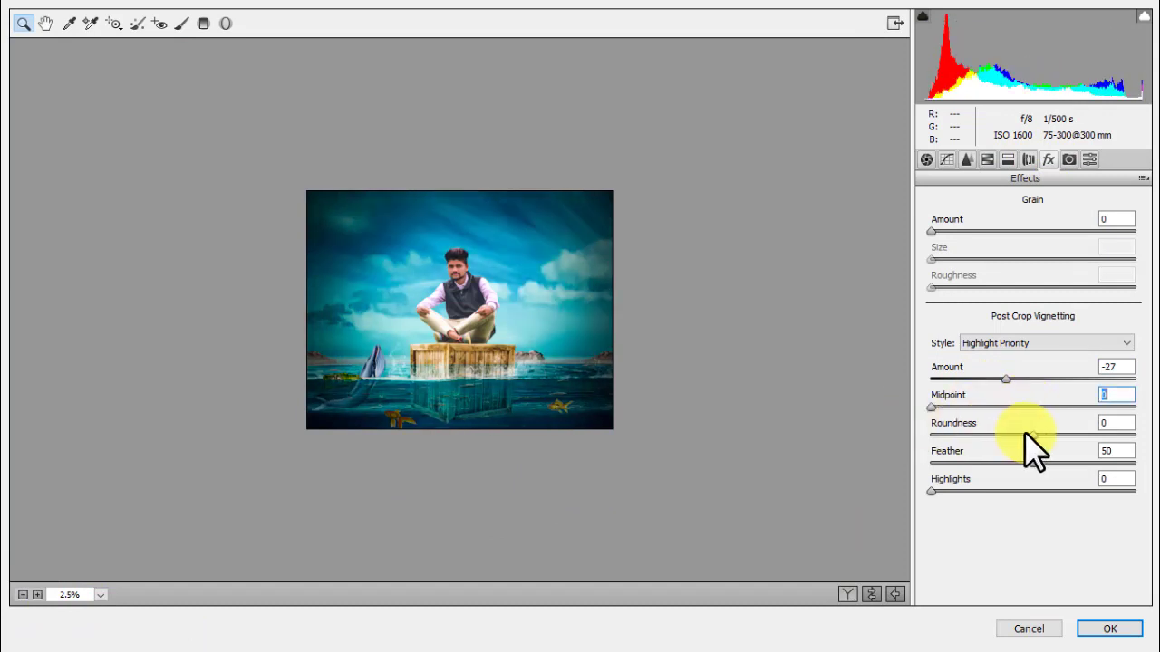
mouse_move(1032, 435)
mouse_down()
mouse_move(1003, 436)
mouse_move(1073, 436)
mouse_move(972, 463)
mouse_move(1065, 463)
mouse_up()
drag(1005, 378, 1031, 376)
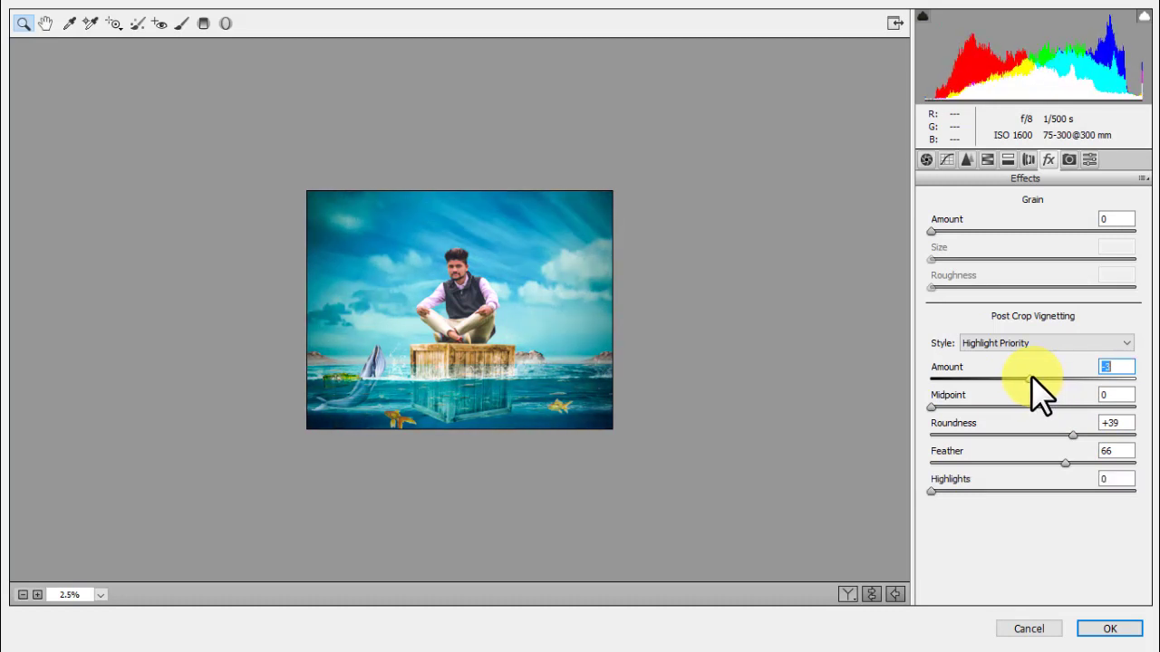
- Set Camera Calibration Red Hue +7, Blue Hue -1 and Blue Saturation -20
click(1069, 159)
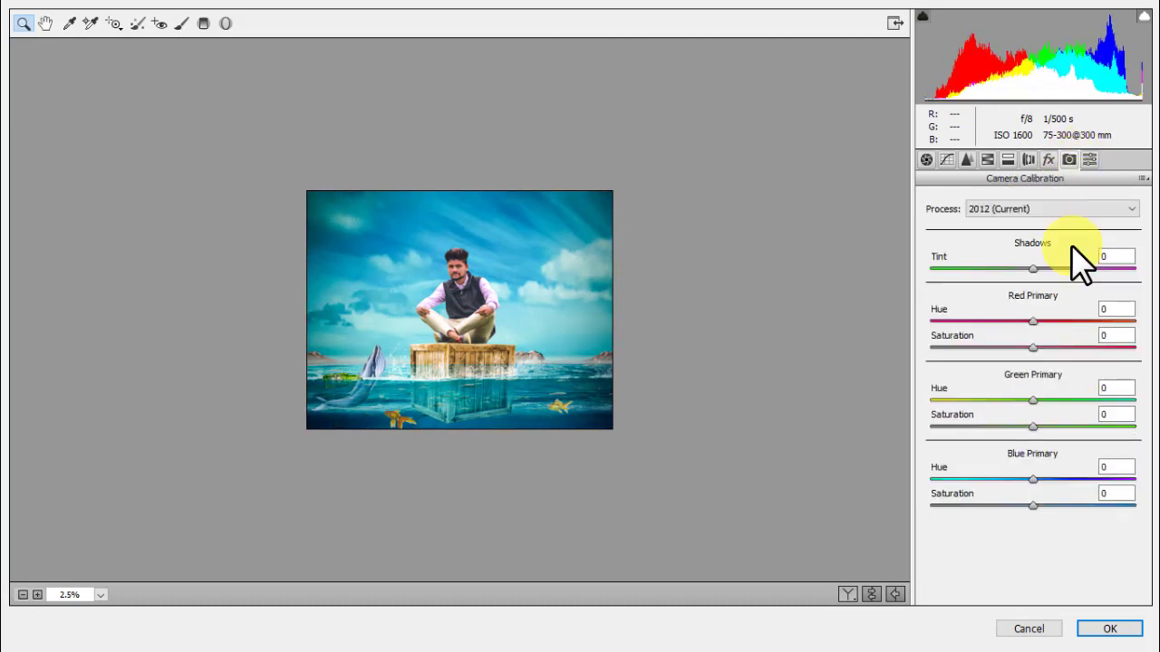
drag(1033, 322, 1038, 322)
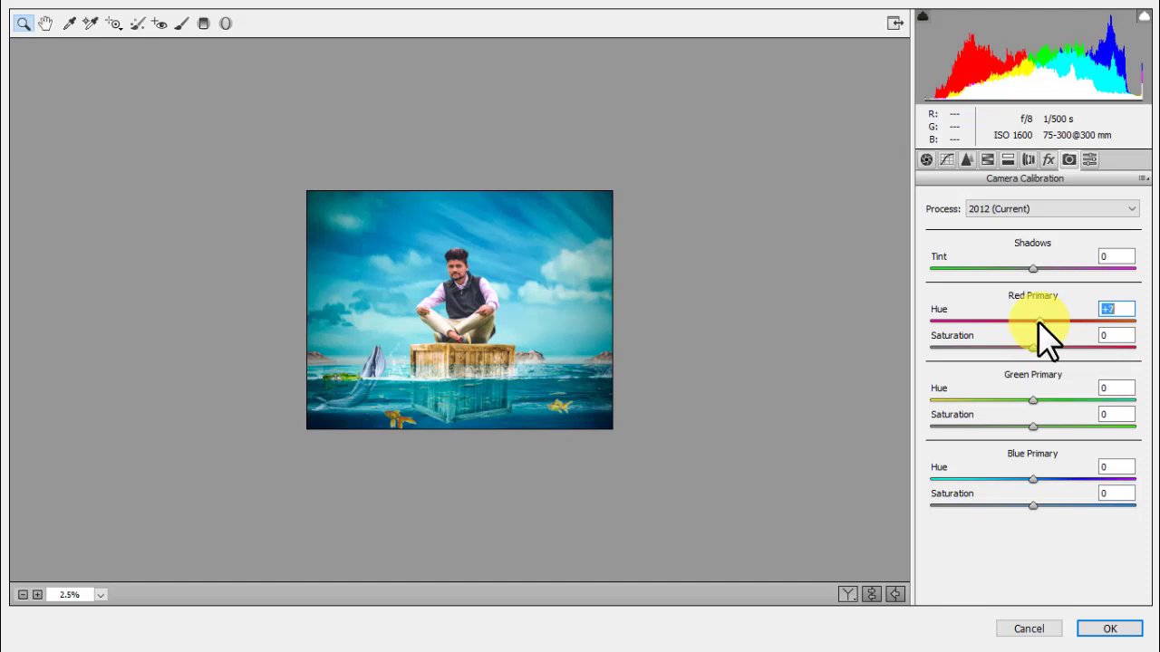
mouse_move(1032, 479)
mouse_down()
mouse_move(985, 479)
mouse_move(1032, 479)
mouse_move(983, 505)
mouse_move(1044, 497)
mouse_move(1012, 490)
mouse_up()
click(38, 594)
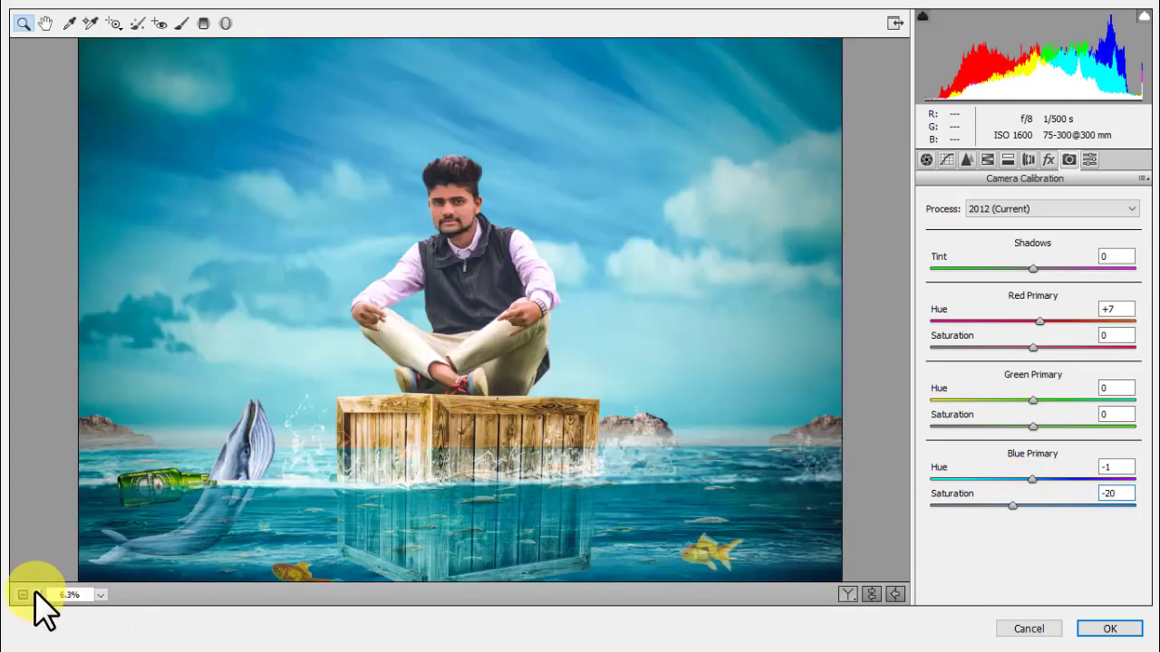
- Apply the Camera Raw grade and merge all visible layers
click(1109, 628)
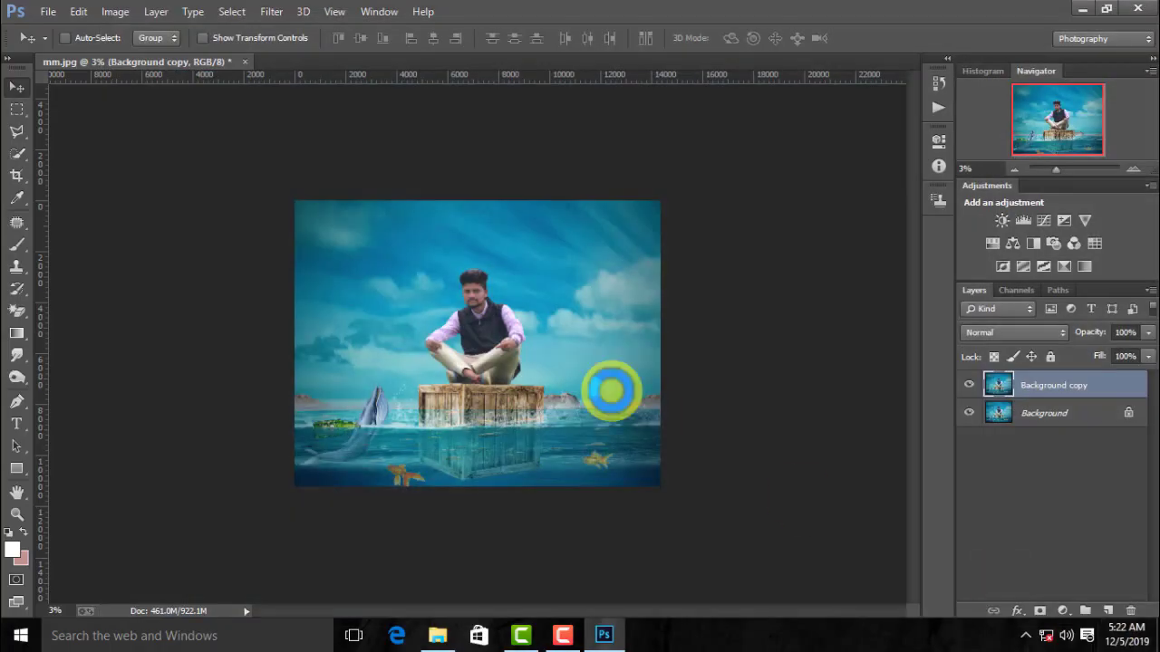
drag(559, 188, 797, 121)
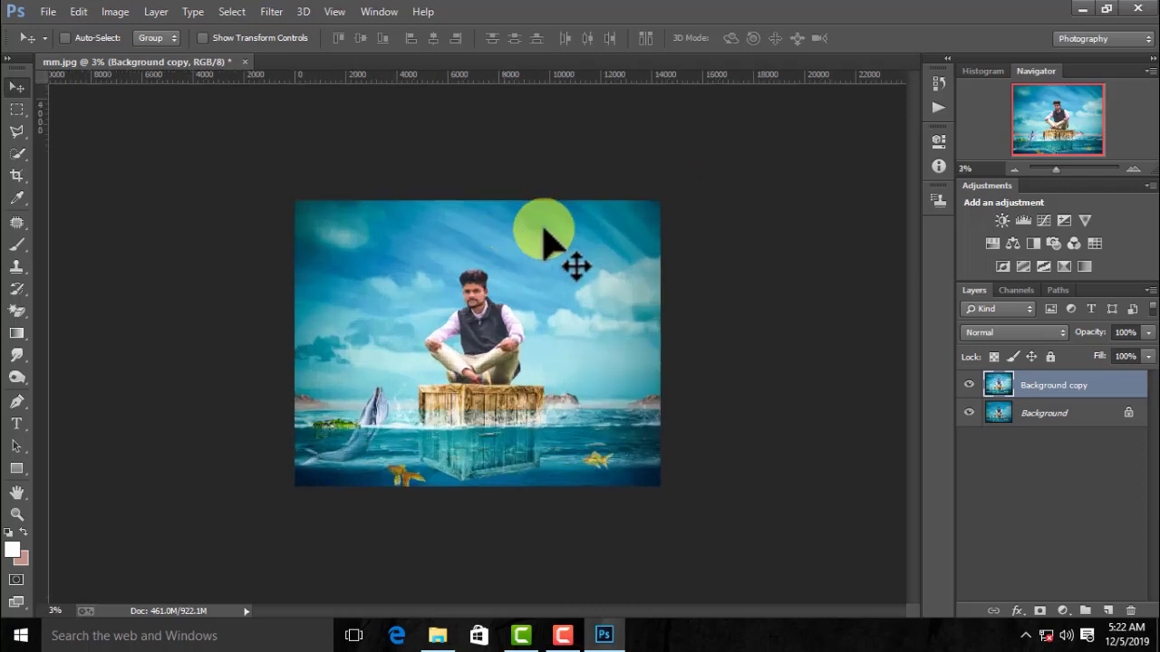
right_click(1064, 388)
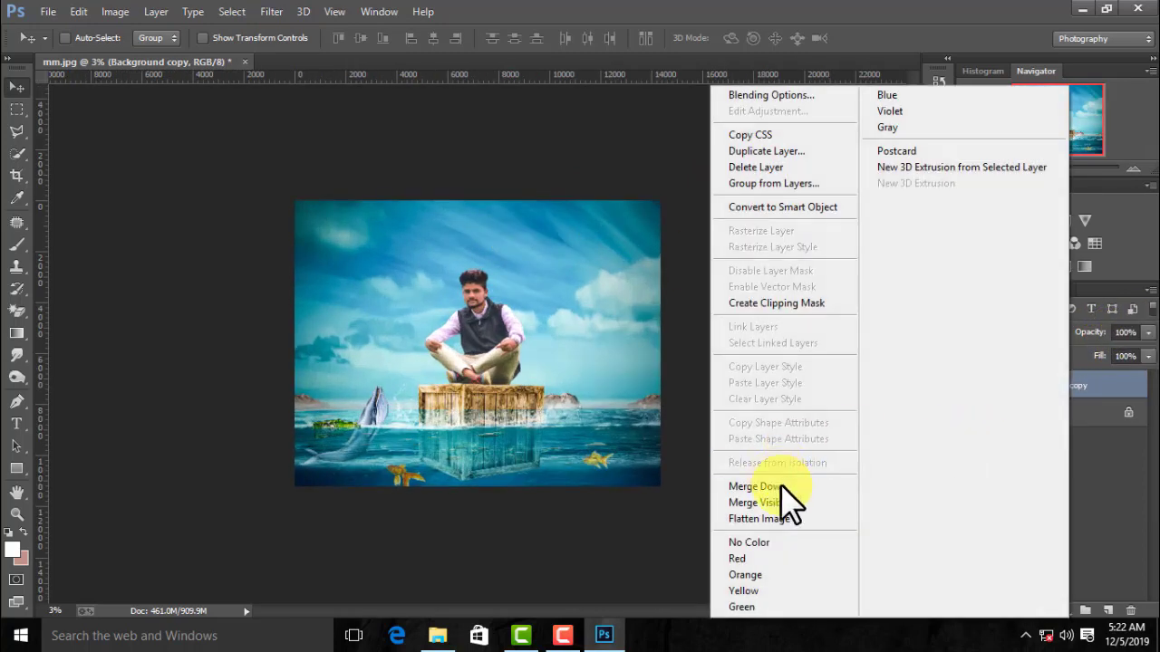
click(795, 504)
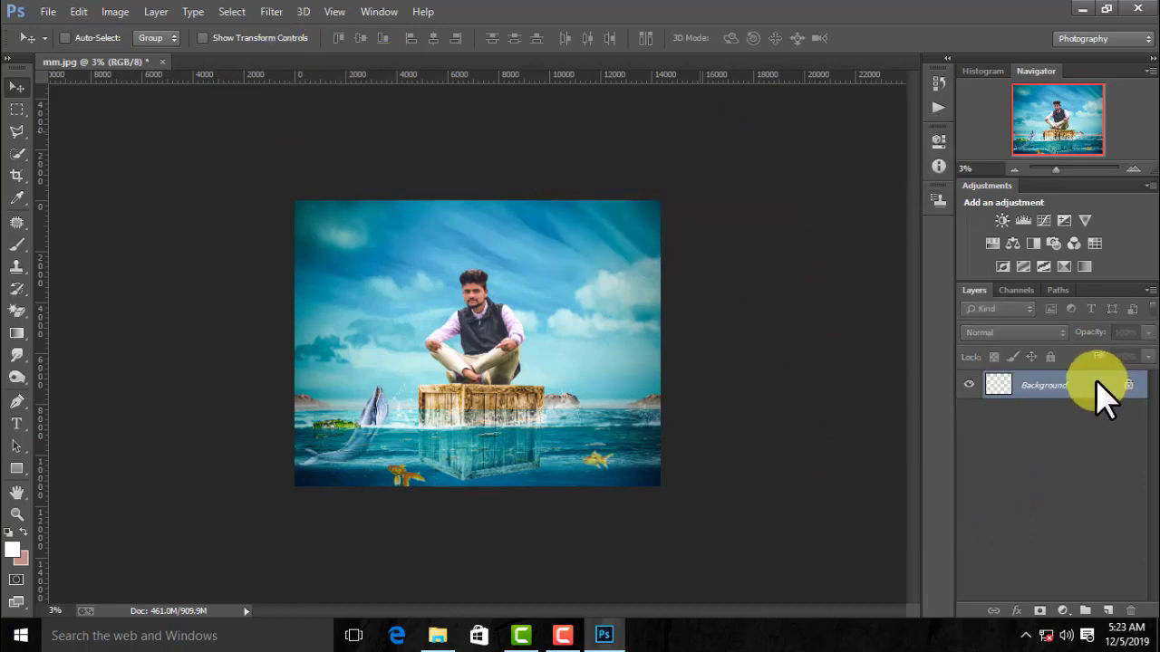
- Stamp the visible image onto a new layer and render a lens flare right of the crate
key(ctrl+j)
key(alt+t)
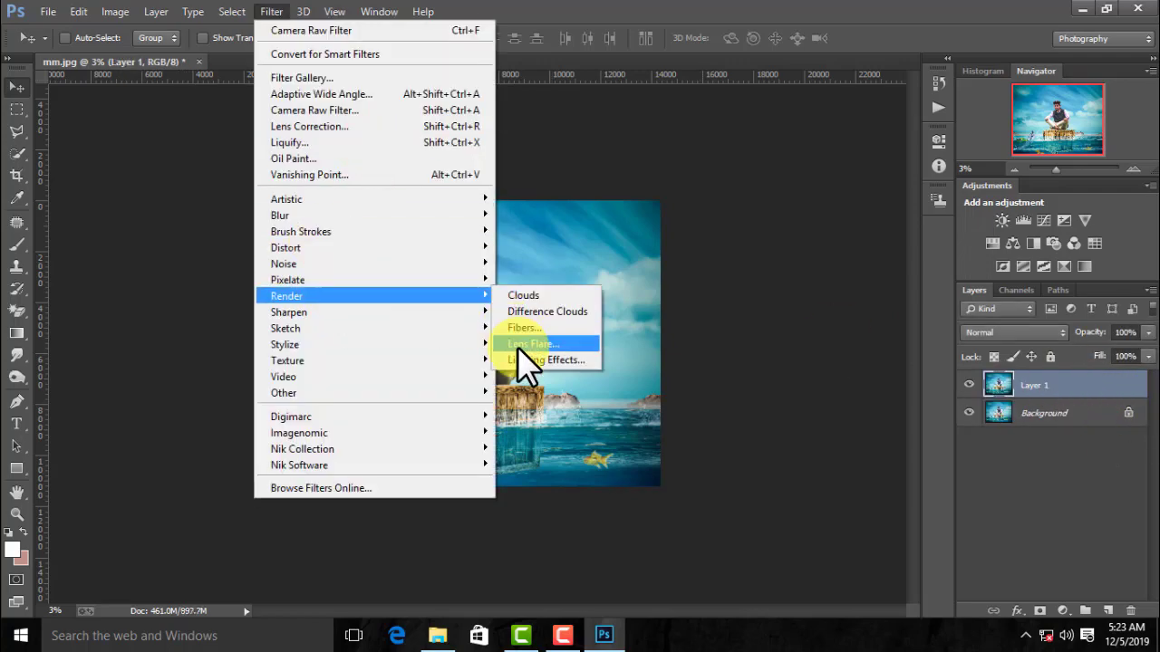
click(517, 347)
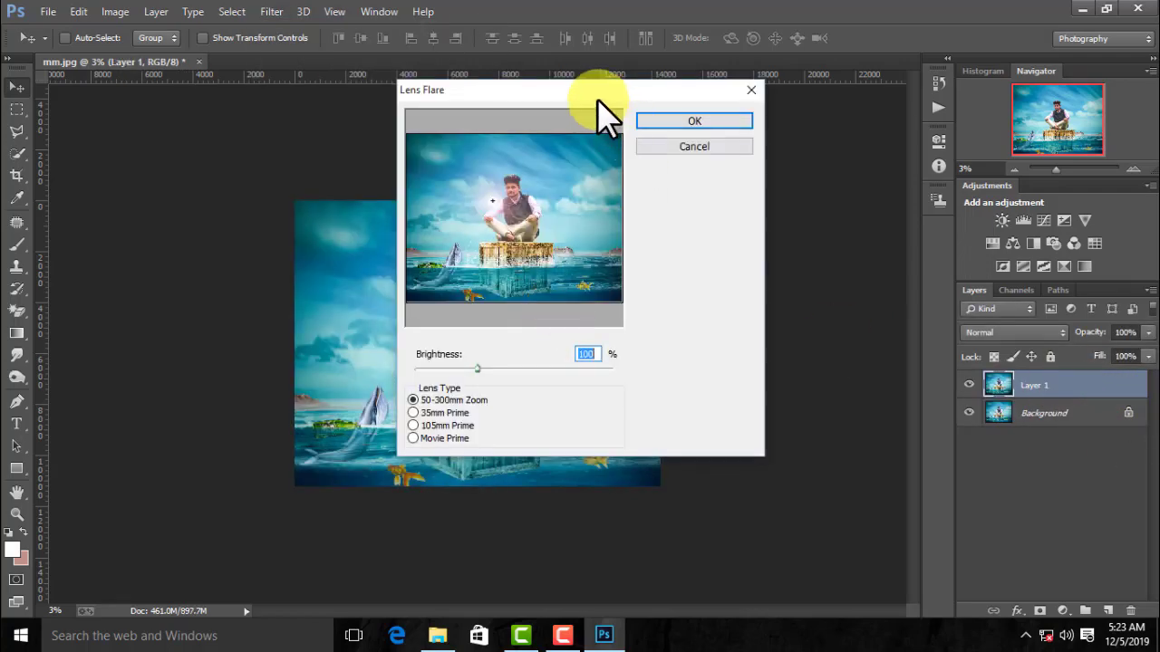
drag(598, 97, 751, 93)
mouse_move(645, 194)
mouse_down()
mouse_move(751, 231)
mouse_move(616, 196)
mouse_move(749, 243)
mouse_up()
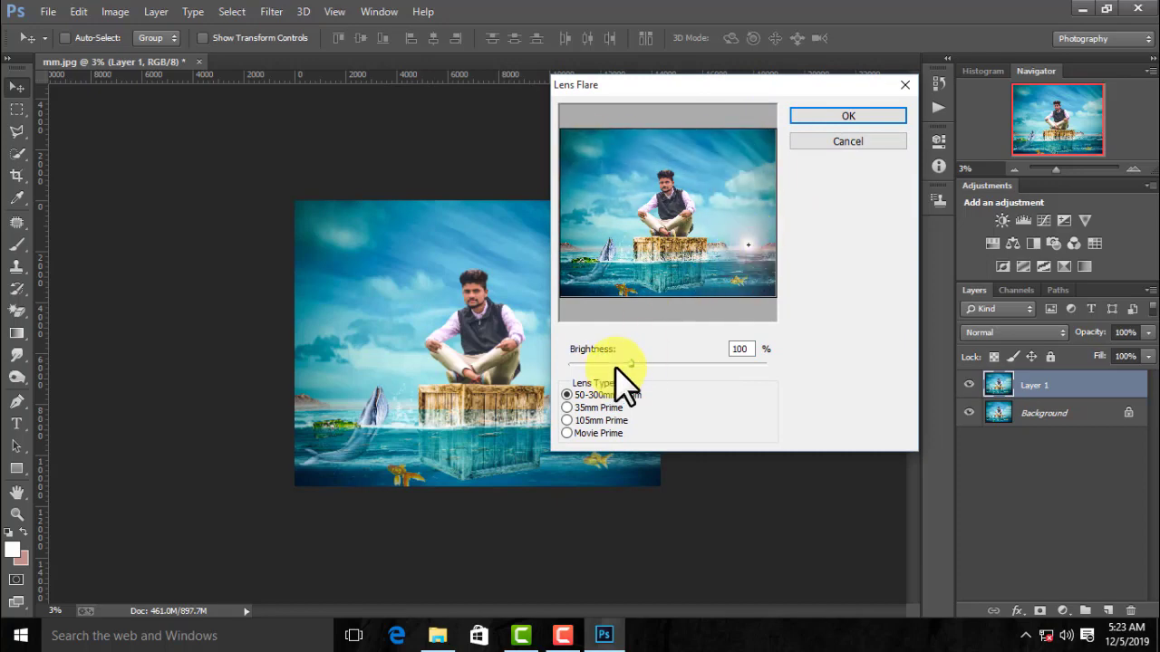
click(847, 115)
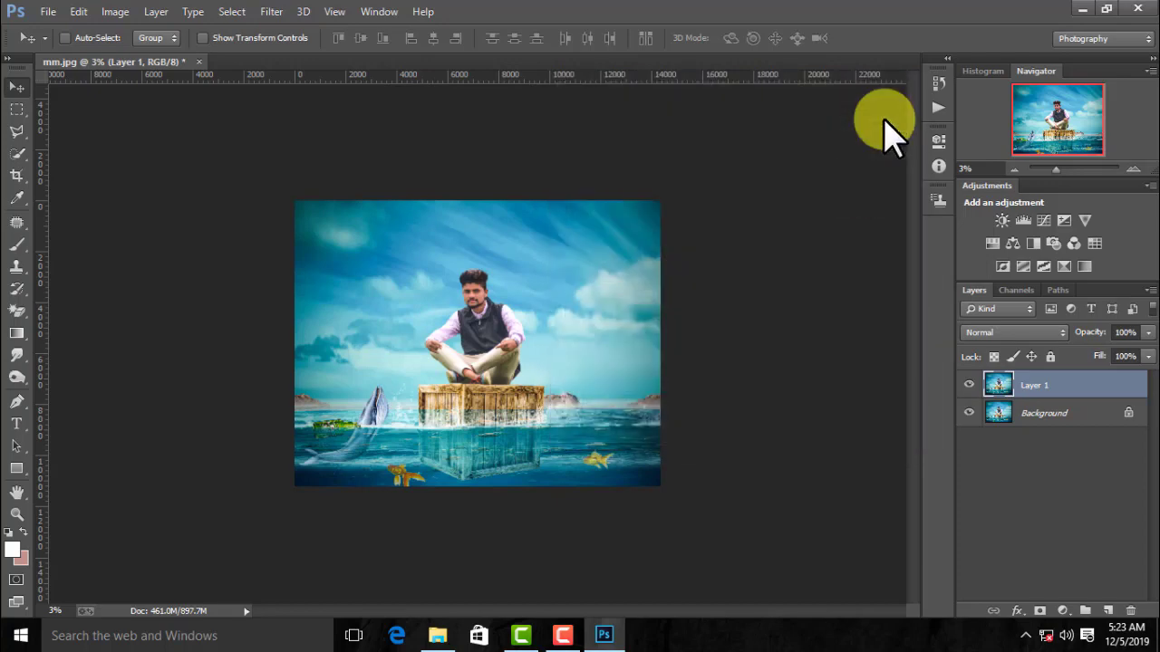
- Set the flare layer to 80% opacity and merge it into the image
click(1148, 333)
drag(1149, 352, 1131, 363)
right_click(1105, 398)
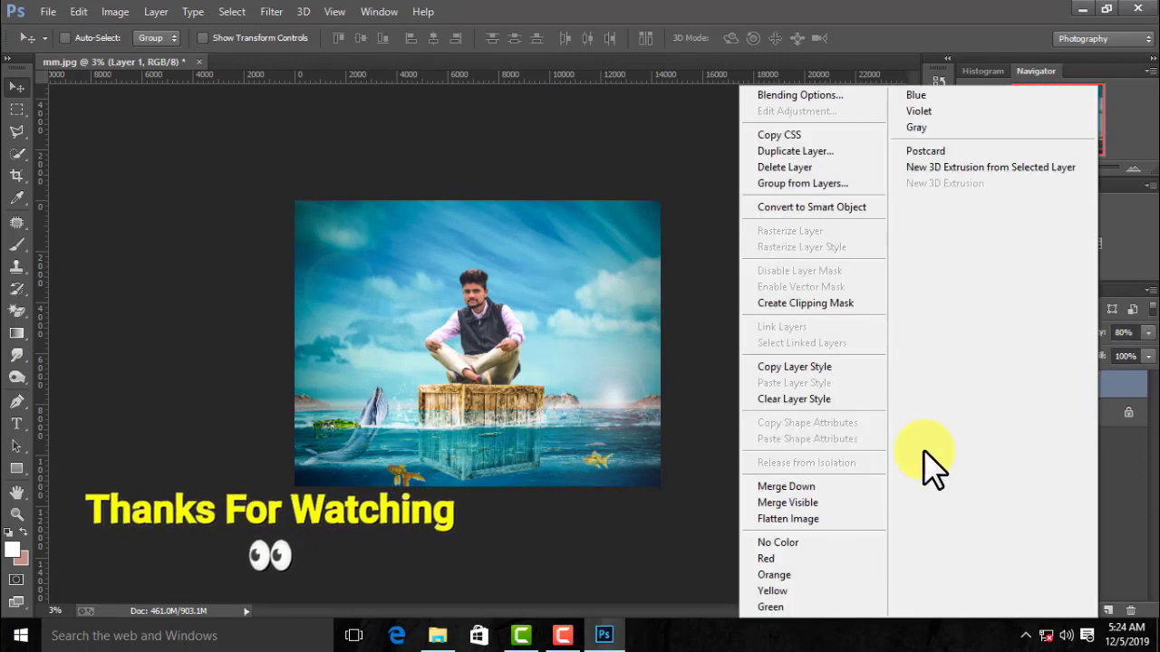
click(822, 499)
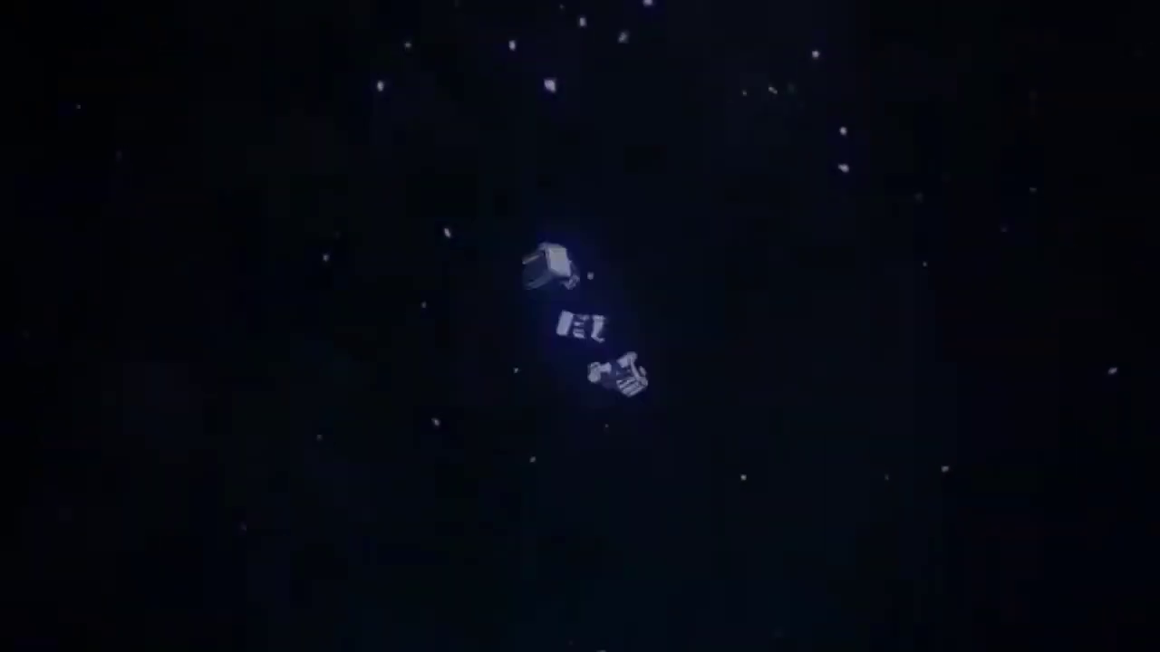